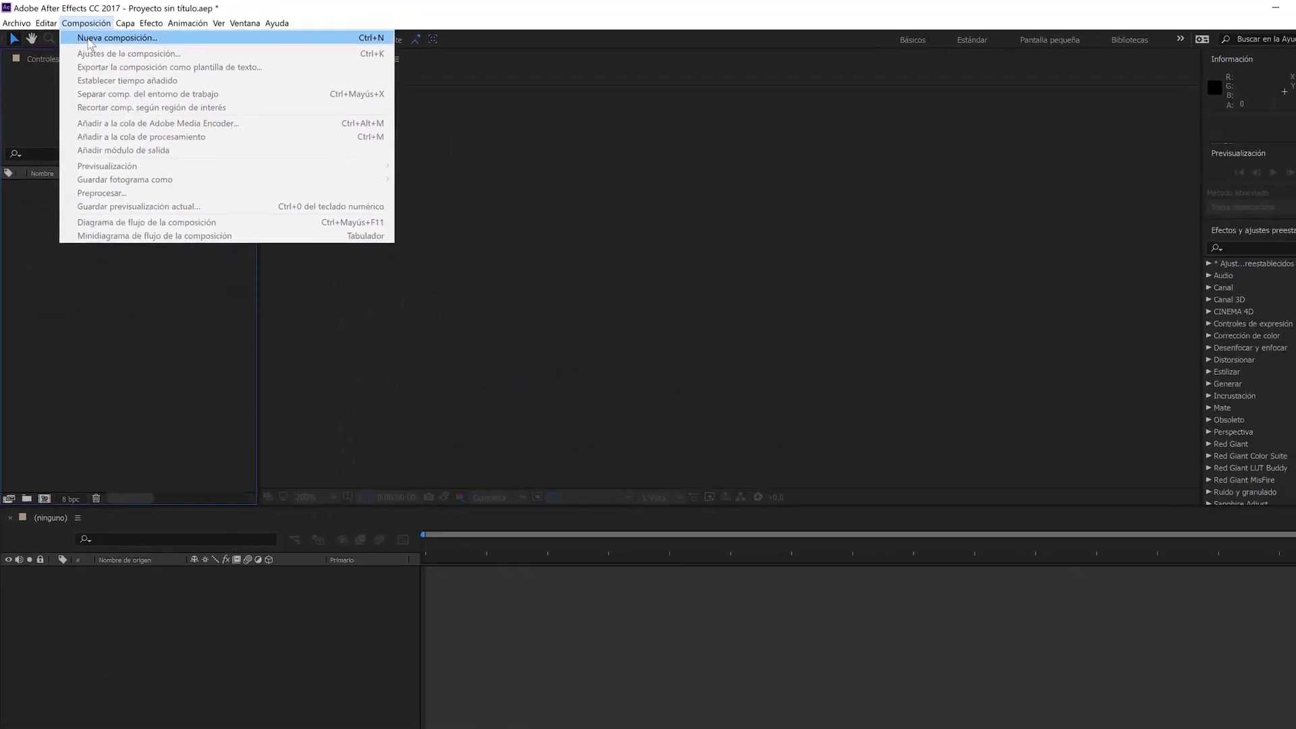
- Create a composition named 'text' at 1000 × 400 px, 30 fps, 20 seconds long
{"action": "left_click", "coordinate": [89, 38]}
{"action": "type", "text": "text"}
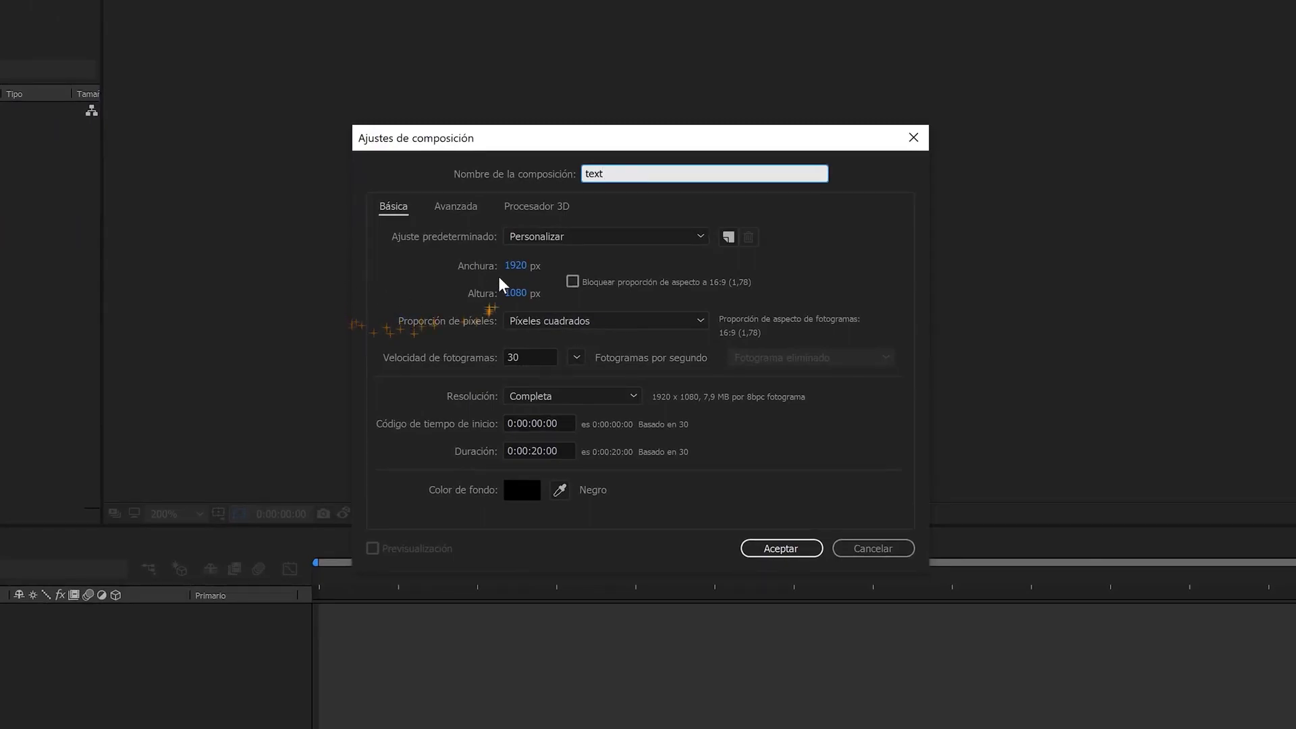
{"action": "left_click", "coordinate": [513, 266]}
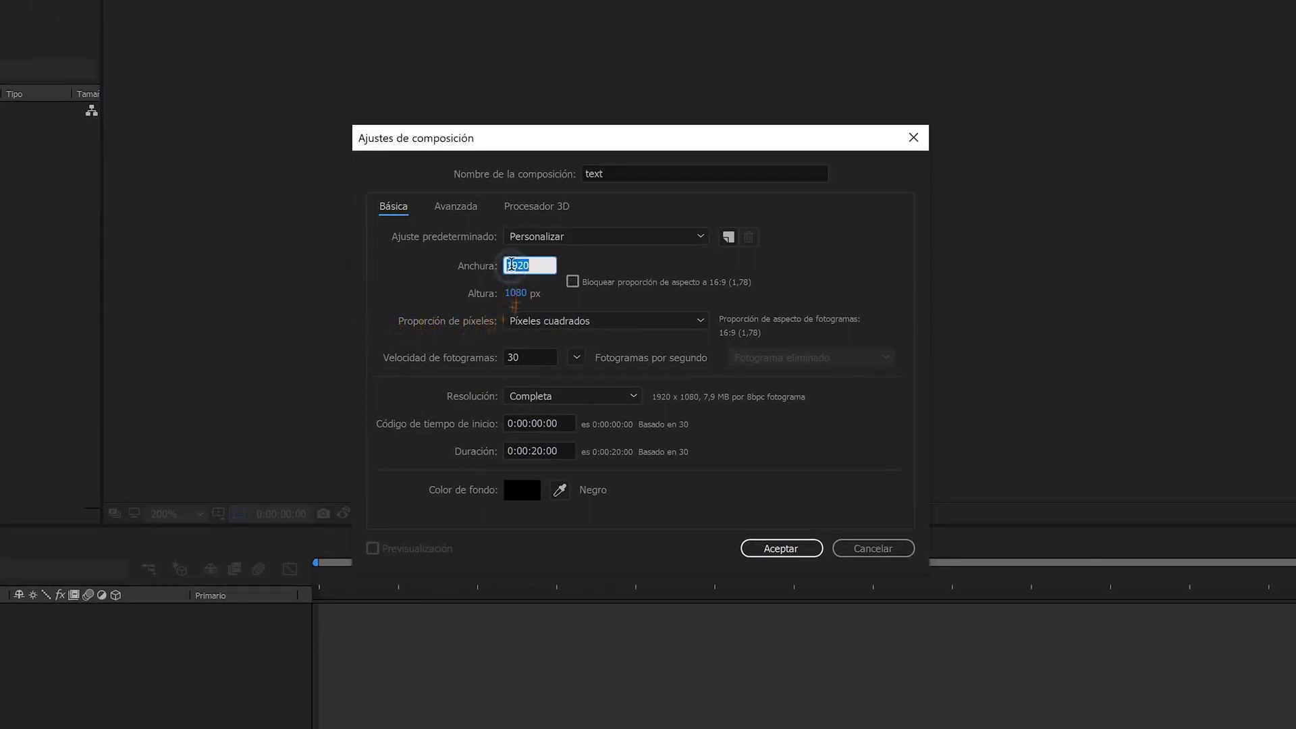
{"action": "type", "text": "1000"}
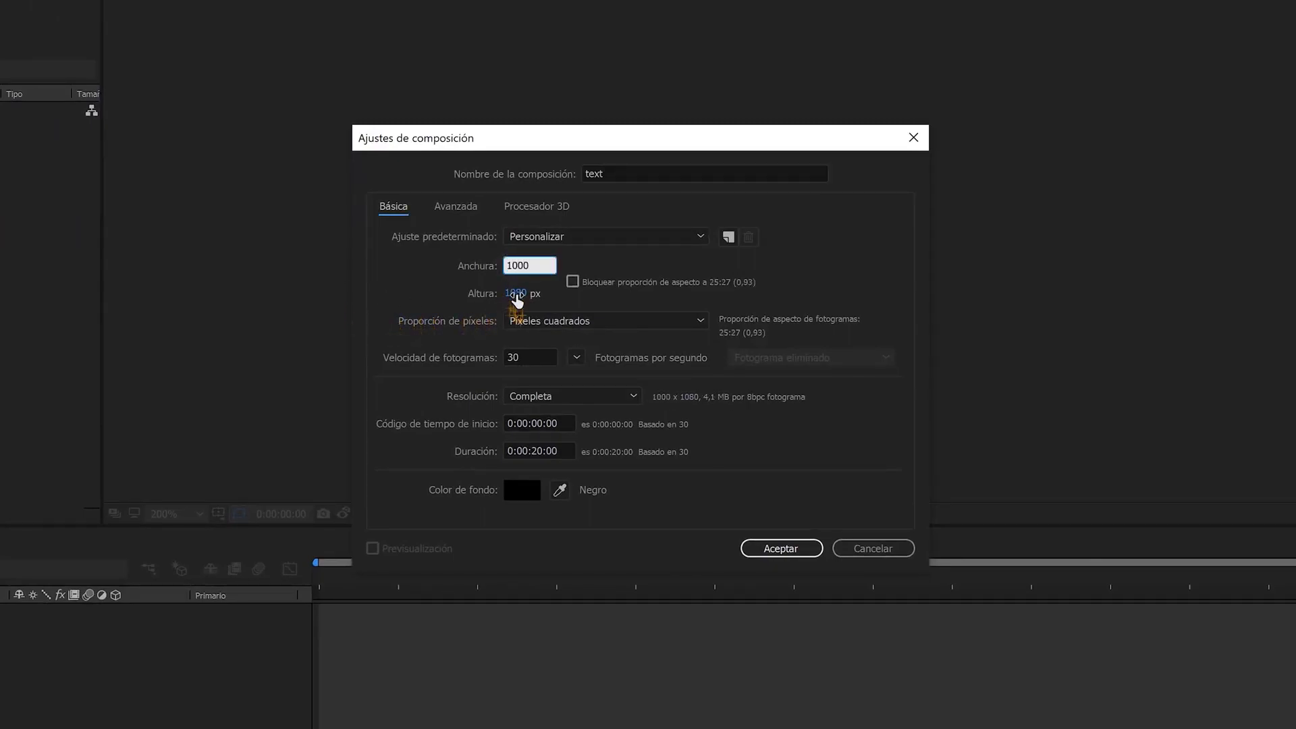
{"action": "left_click", "coordinate": [516, 294]}
{"action": "type", "text": "400"}
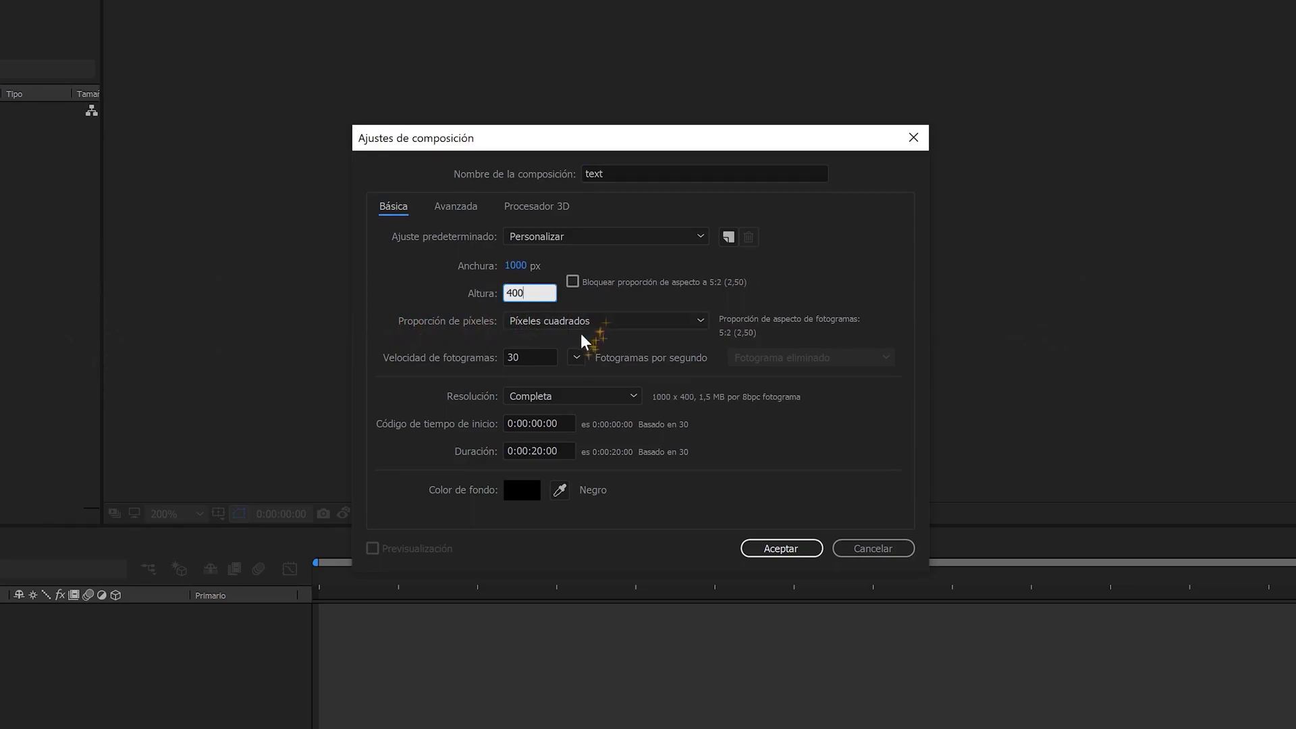
{"action": "left_click", "coordinate": [543, 356]}
{"action": "left_click", "coordinate": [748, 549]}
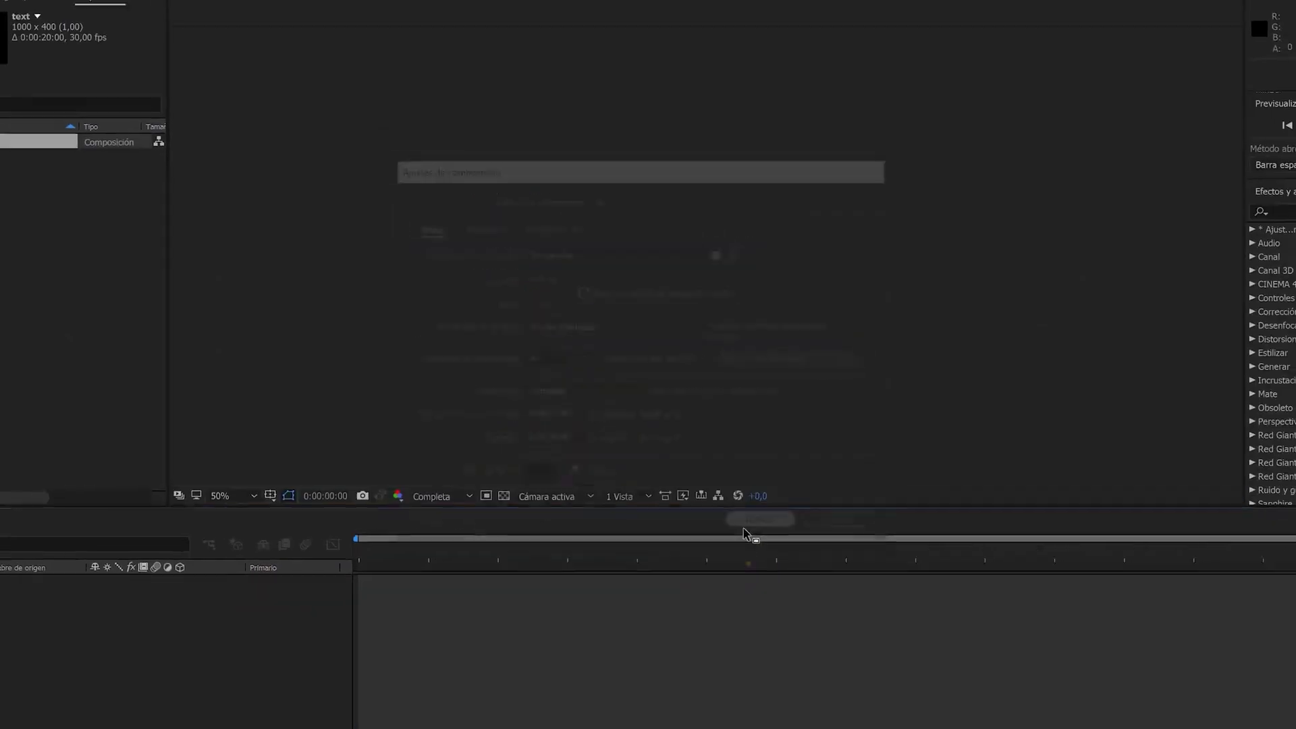
- Add a black 1000 × 200 px solid layer named 'base' to the text composition
{"action": "right_click", "coordinate": [253, 601]}
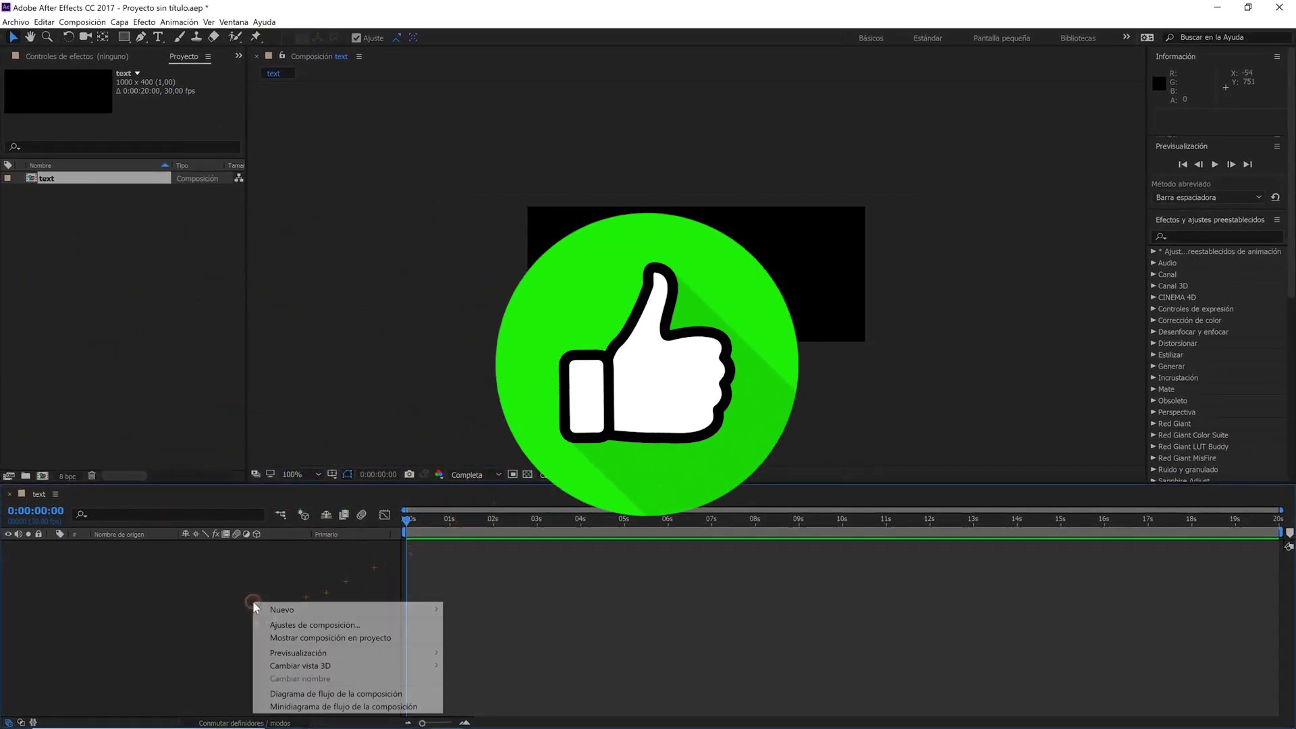
{"action": "mouse_move", "coordinate": [427, 611]}
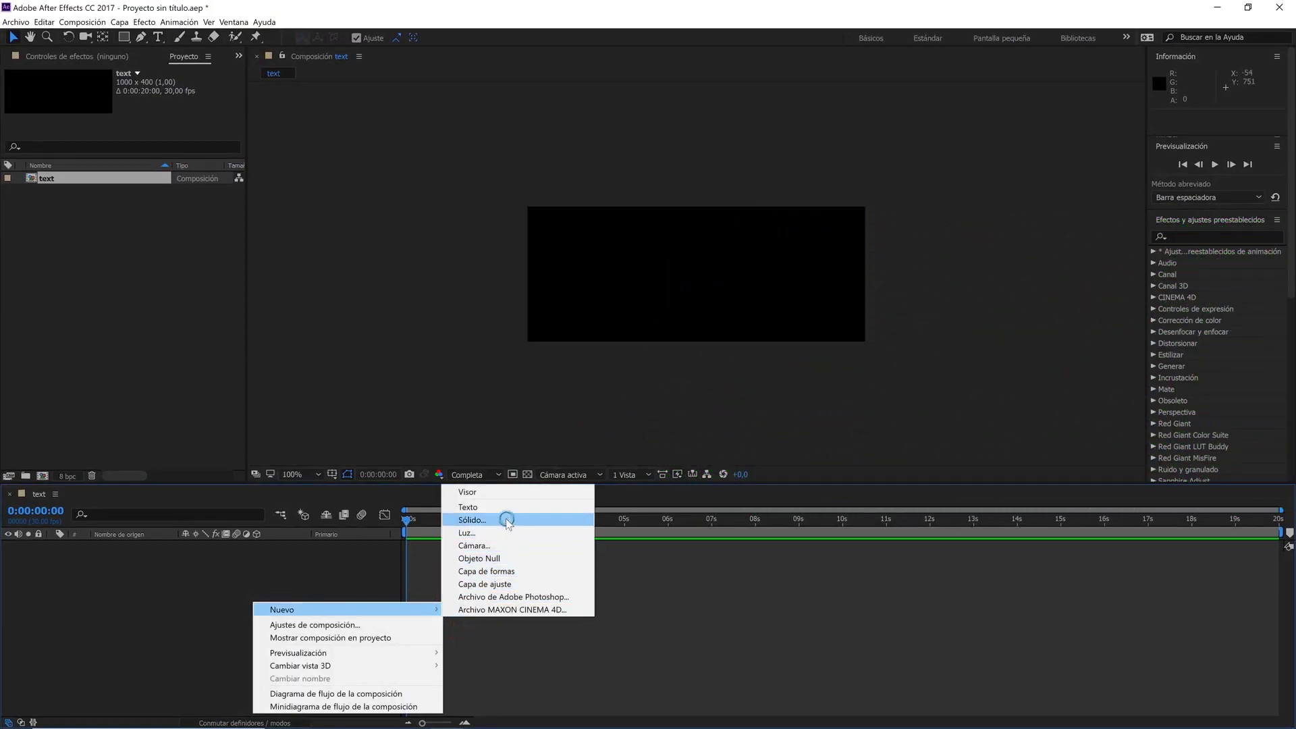
{"action": "left_click", "coordinate": [472, 520]}
{"action": "type", "text": "base"}
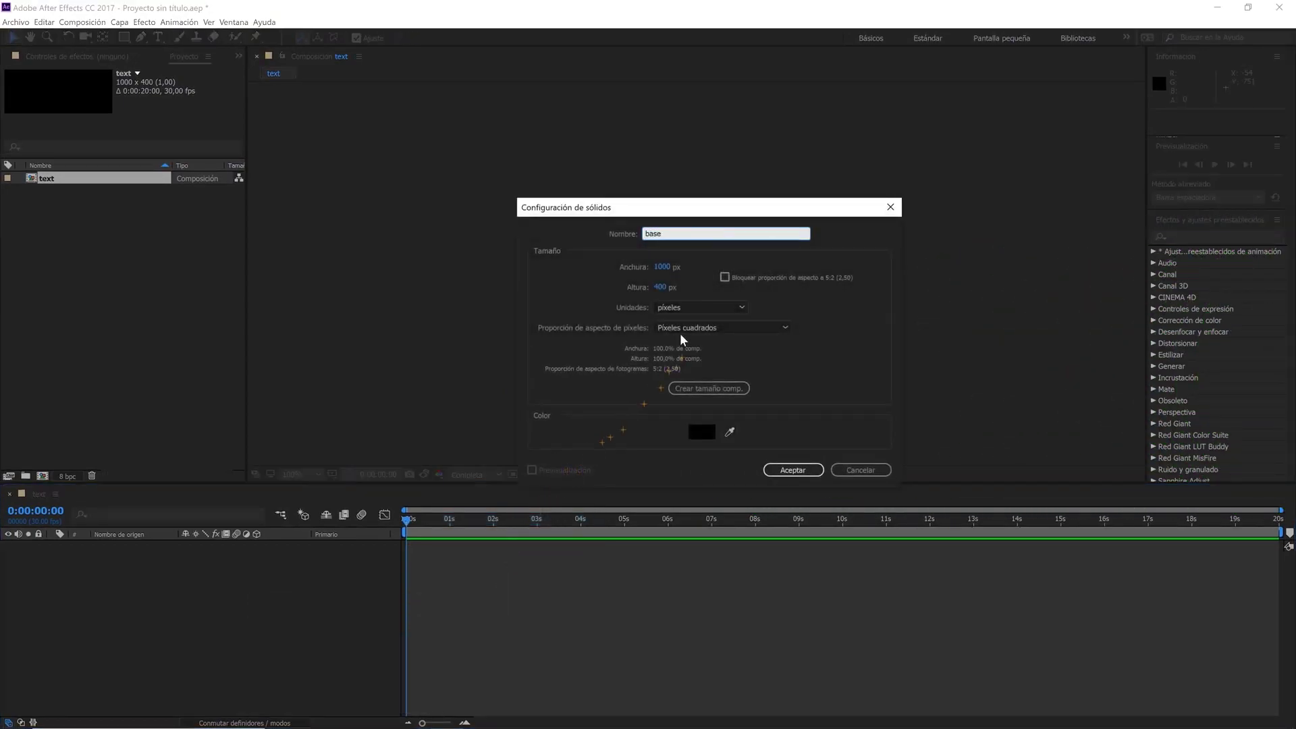
{"action": "left_click", "coordinate": [674, 270]}
{"action": "left_click", "coordinate": [670, 285]}
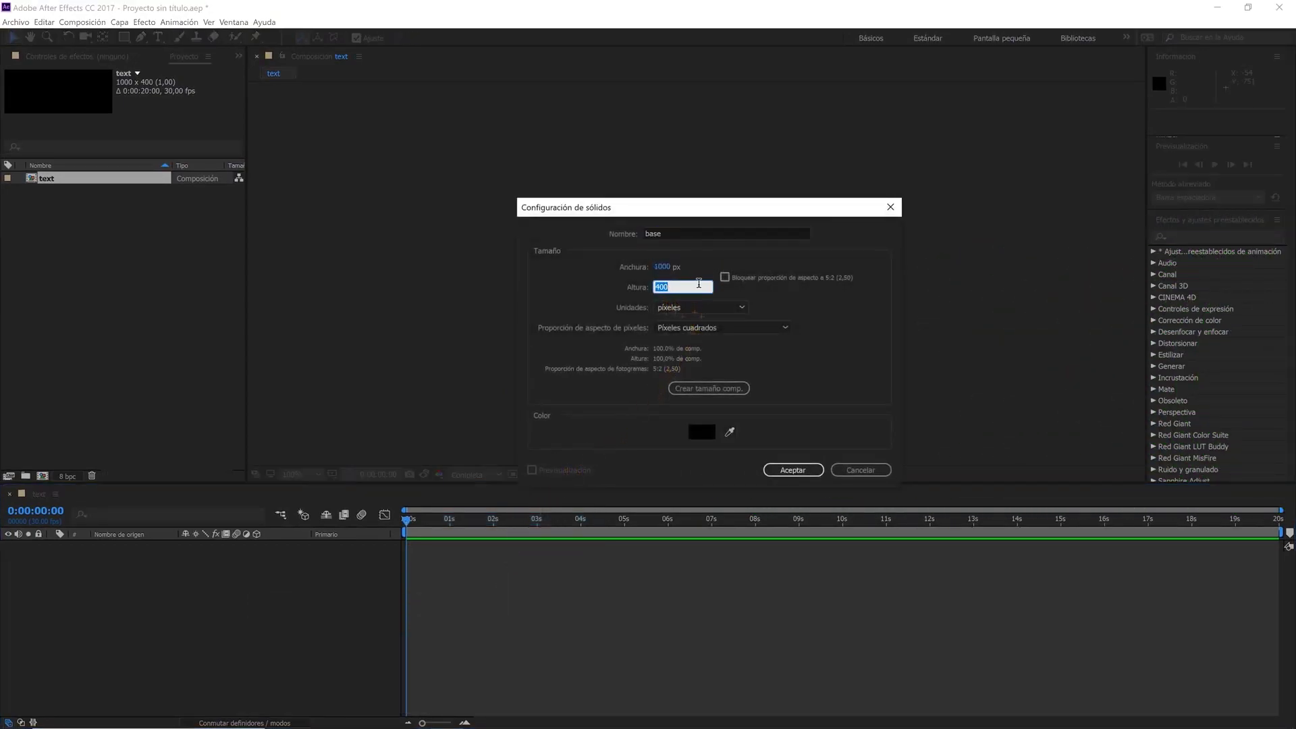
{"action": "type", "text": "200"}
{"action": "left_click", "coordinate": [702, 432]}
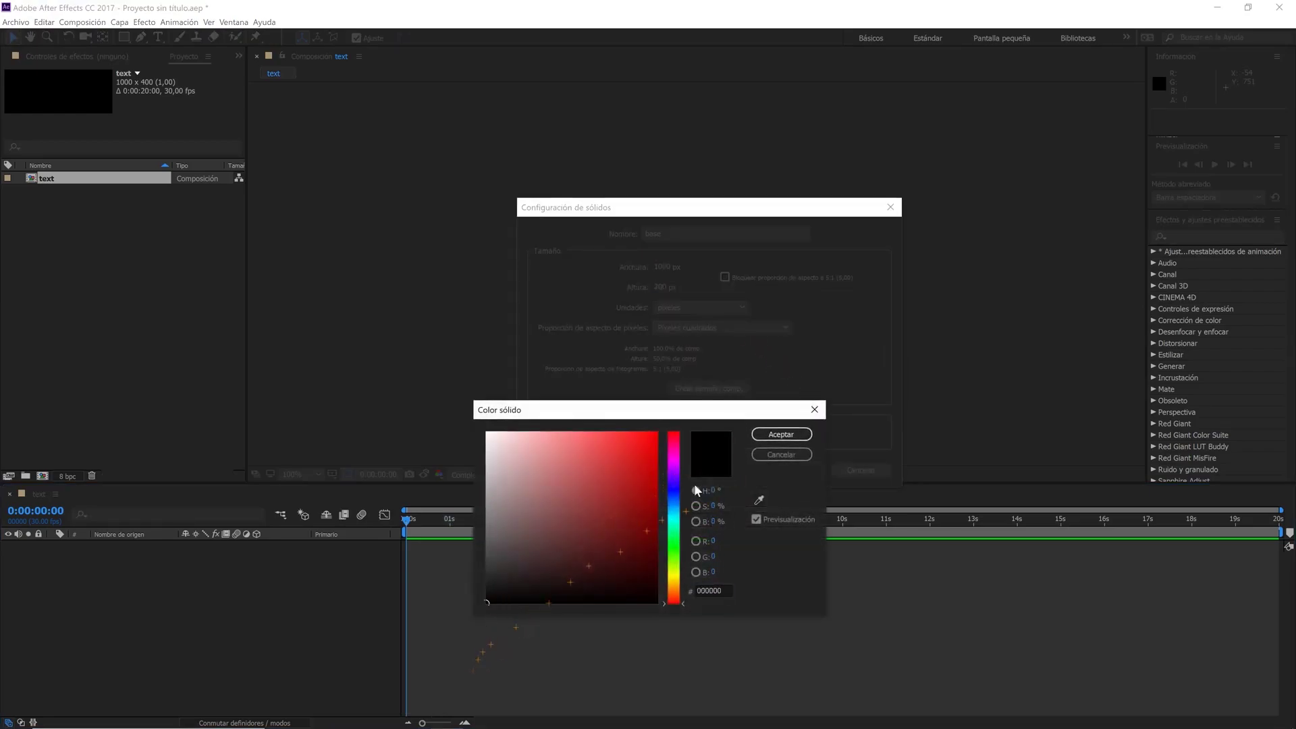
{"action": "left_click", "coordinate": [777, 436]}
{"action": "left_click", "coordinate": [789, 468]}
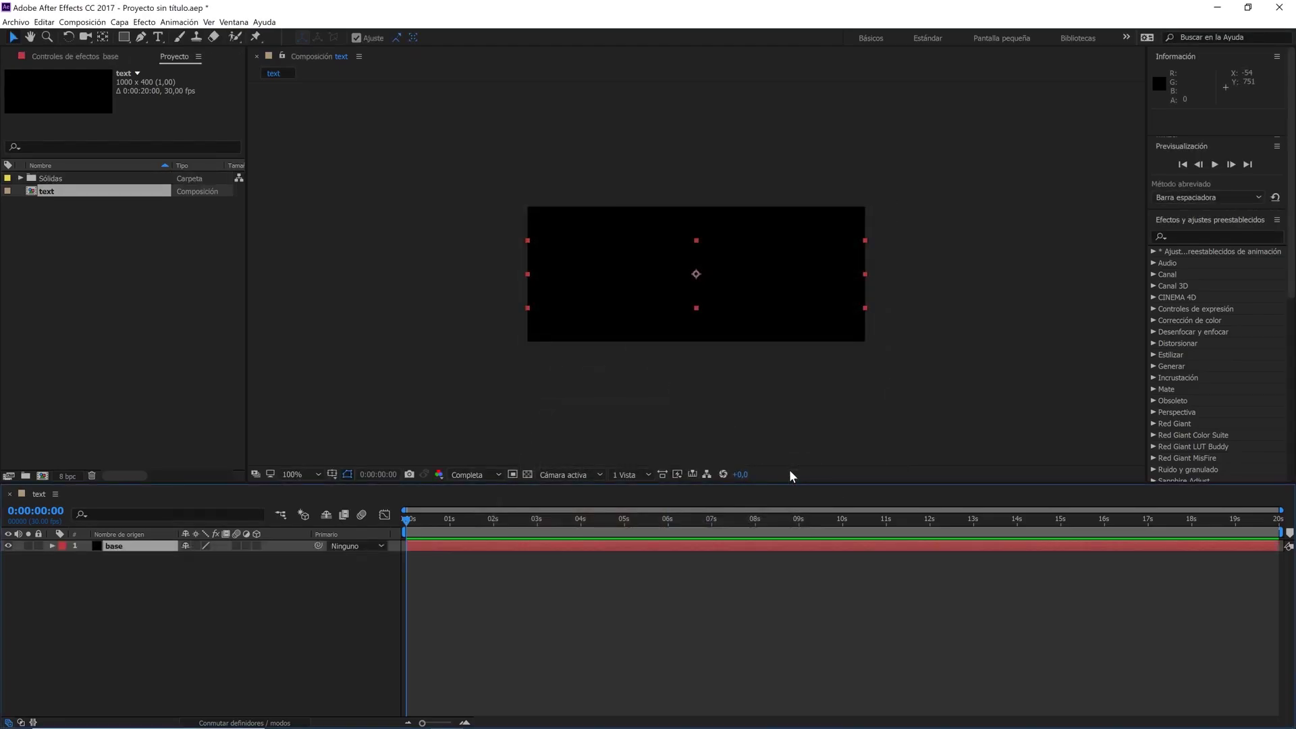
- Show the transparency checkerboard and align the black base solid to the bottom edge
{"action": "left_click", "coordinate": [529, 475]}
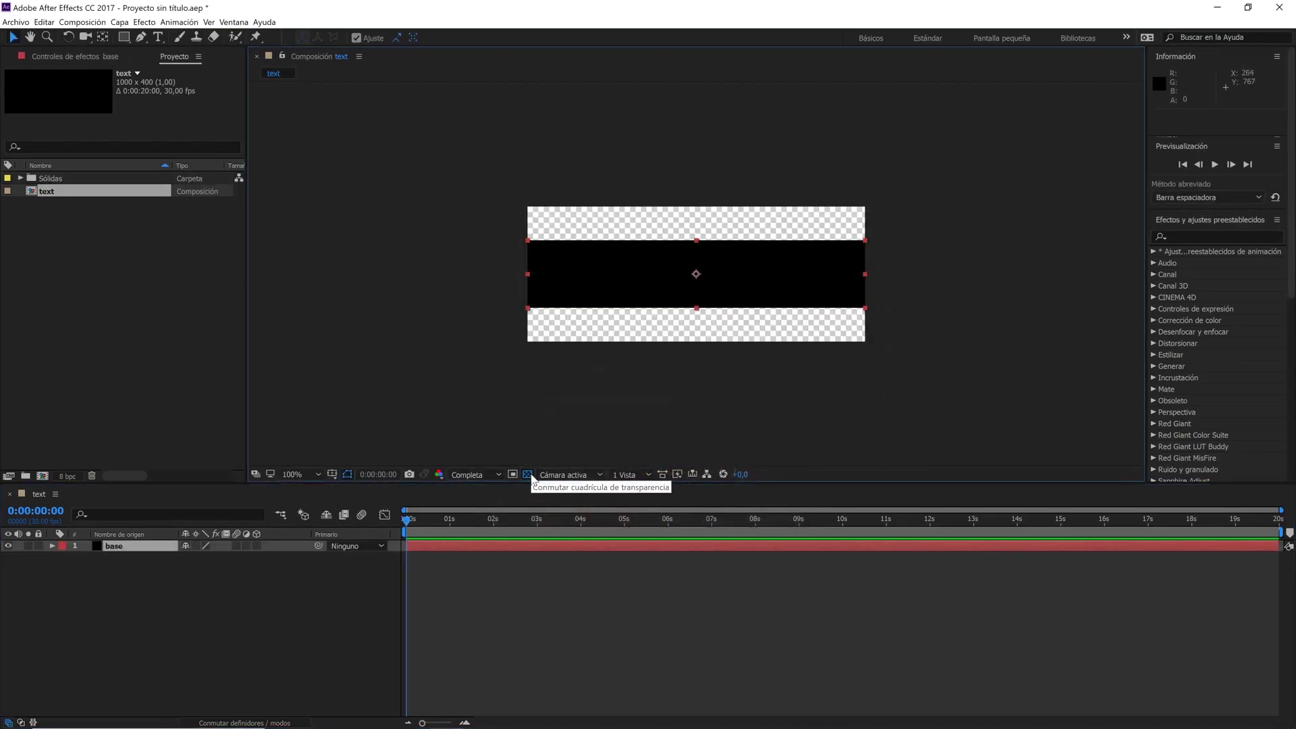
{"action": "left_click", "coordinate": [233, 21]}
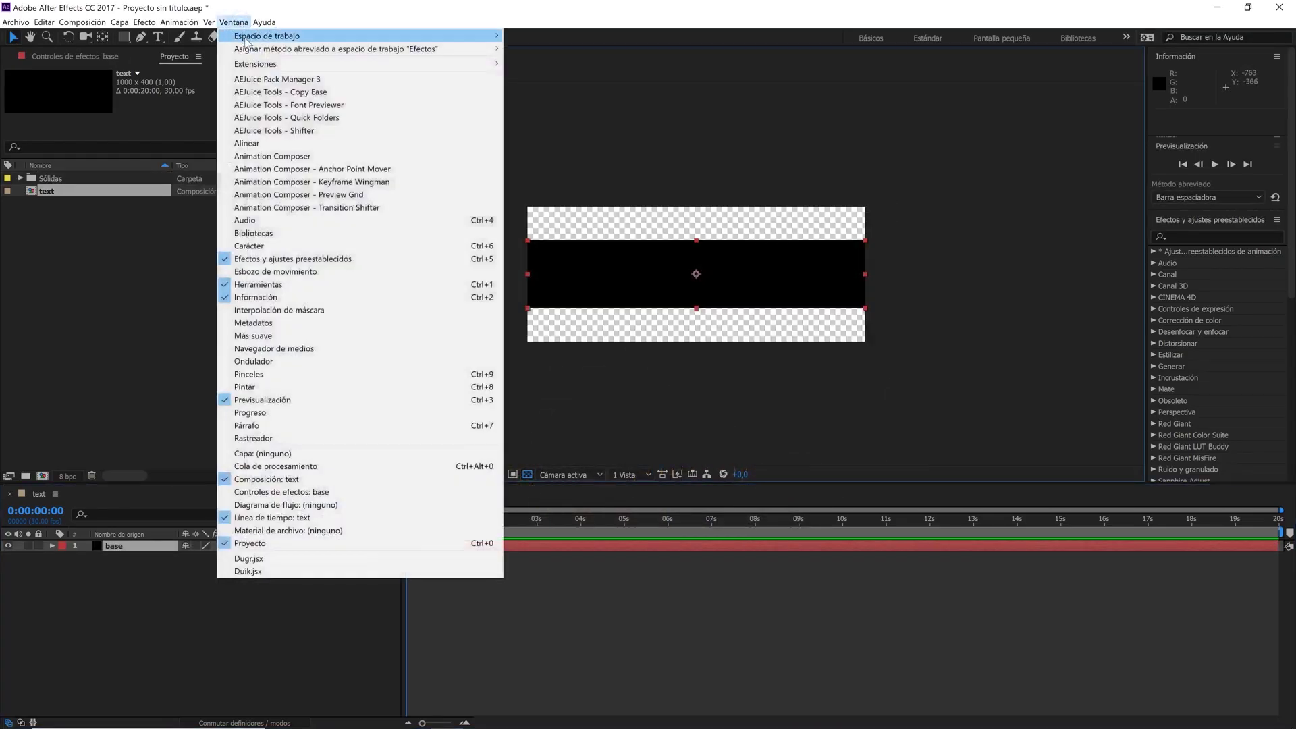
{"action": "left_click", "coordinate": [286, 147]}
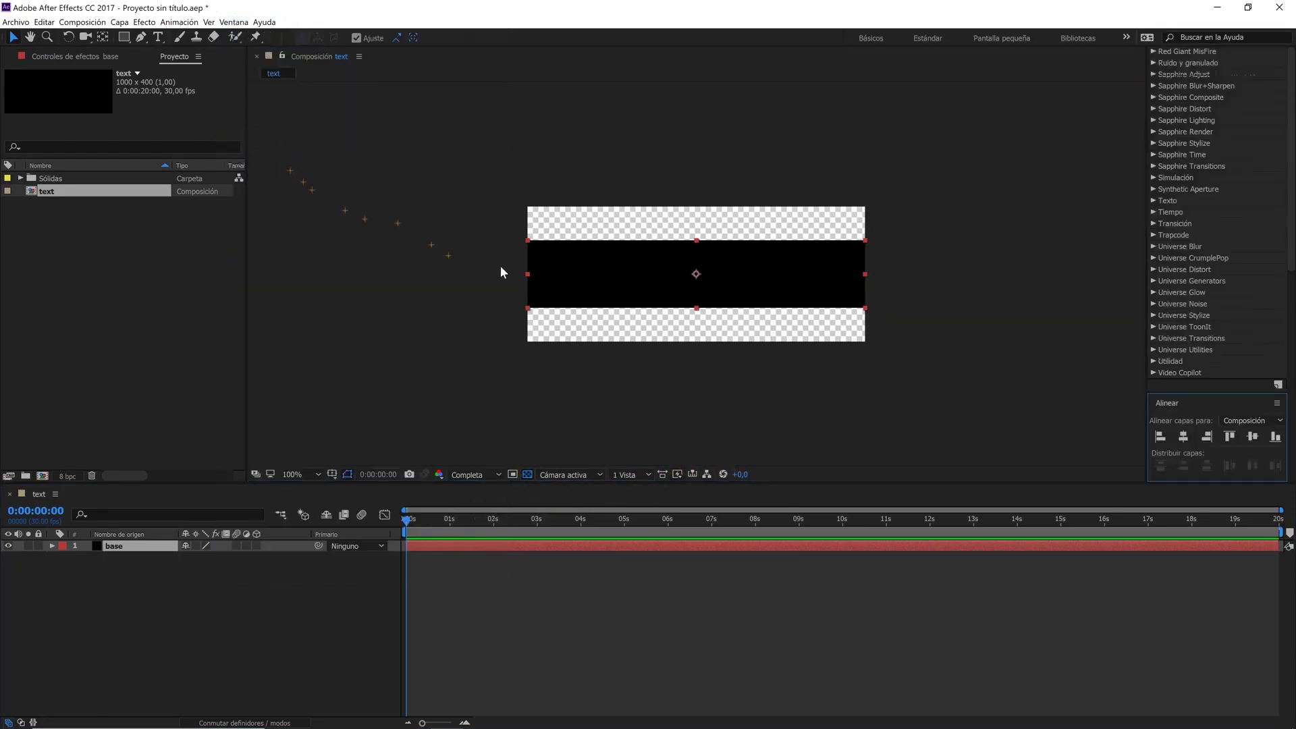
{"action": "left_click", "coordinate": [1276, 435]}
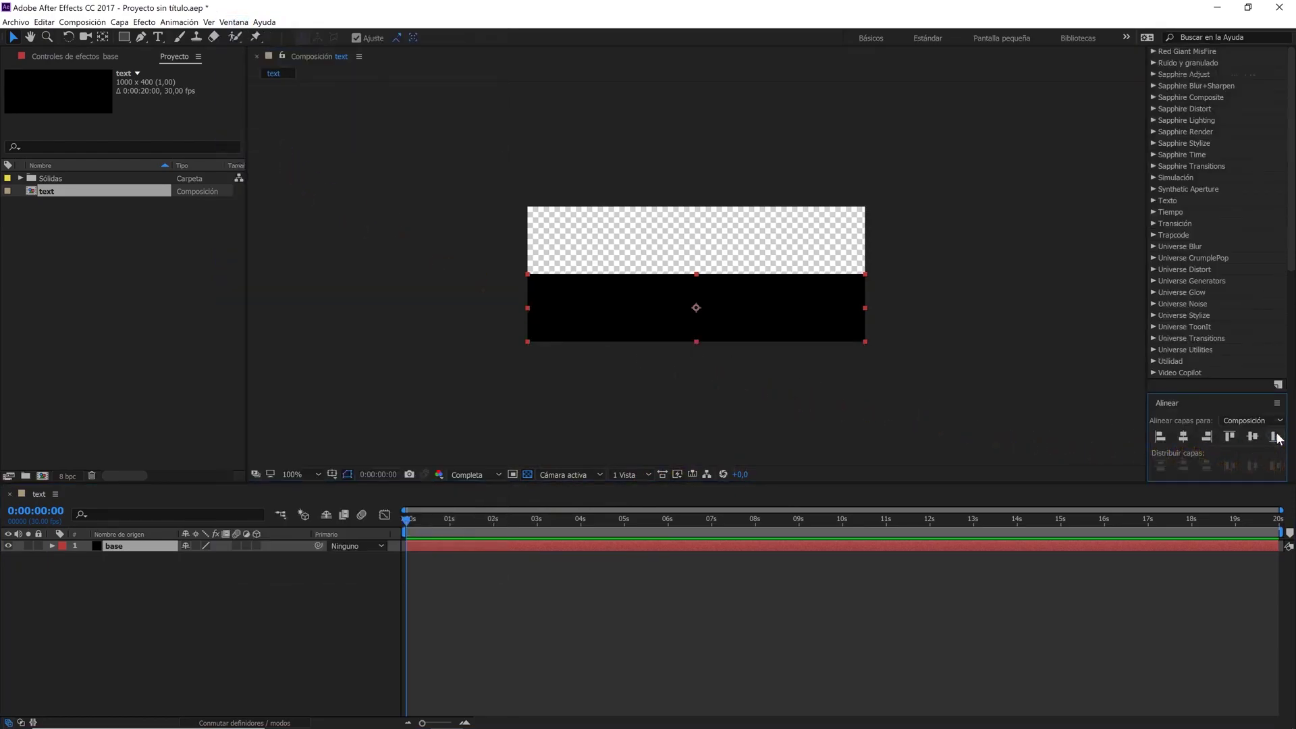
- Duplicate base, recolour the copy white (FFFFFF), align it to the top, and zoom to 200%
{"action": "left_click", "coordinate": [153, 548]}
{"action": "key", "text": "ctrl+d"}
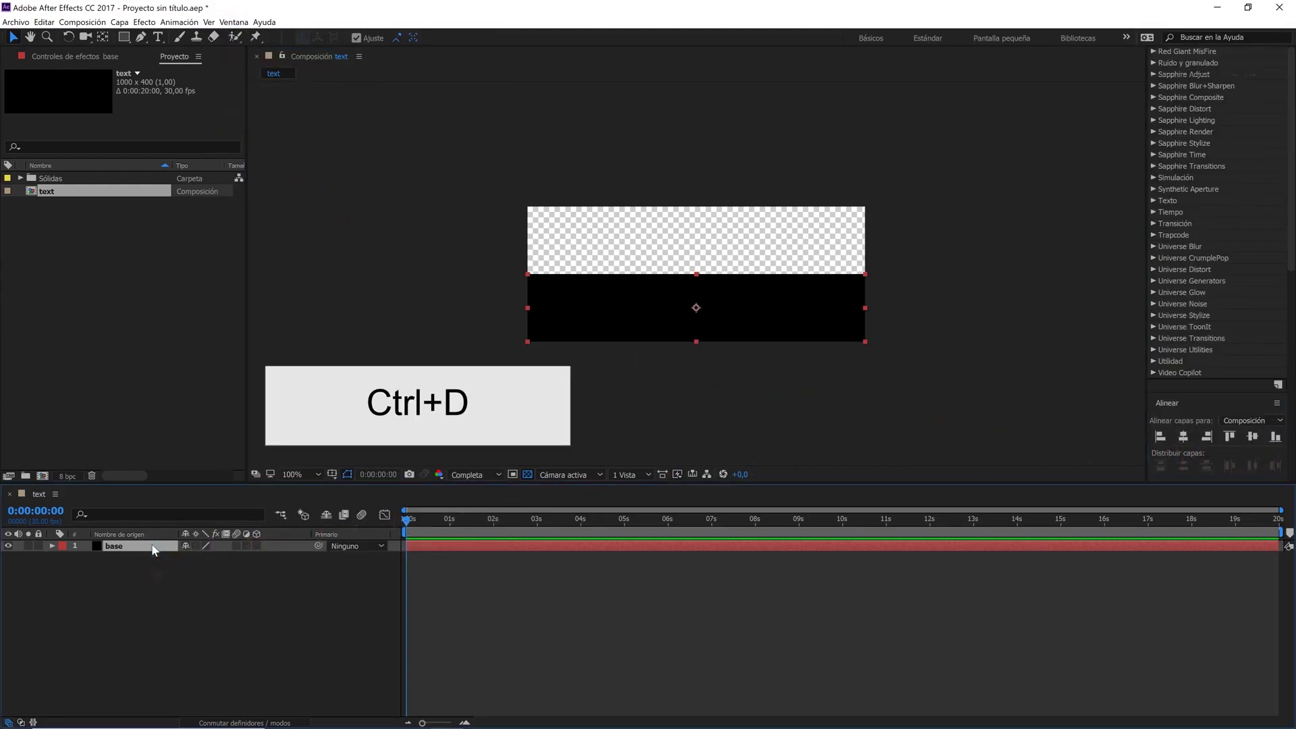
{"action": "left_click", "coordinate": [119, 22]}
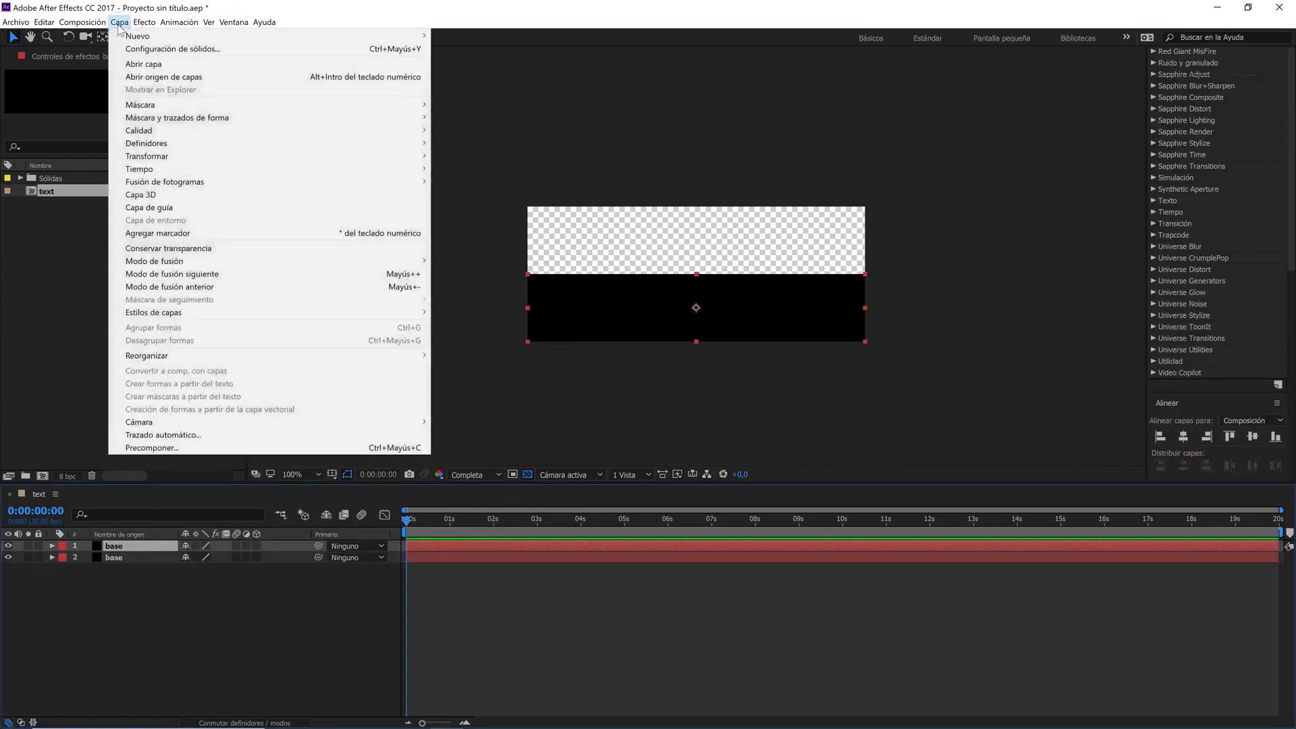
{"action": "left_click", "coordinate": [133, 49]}
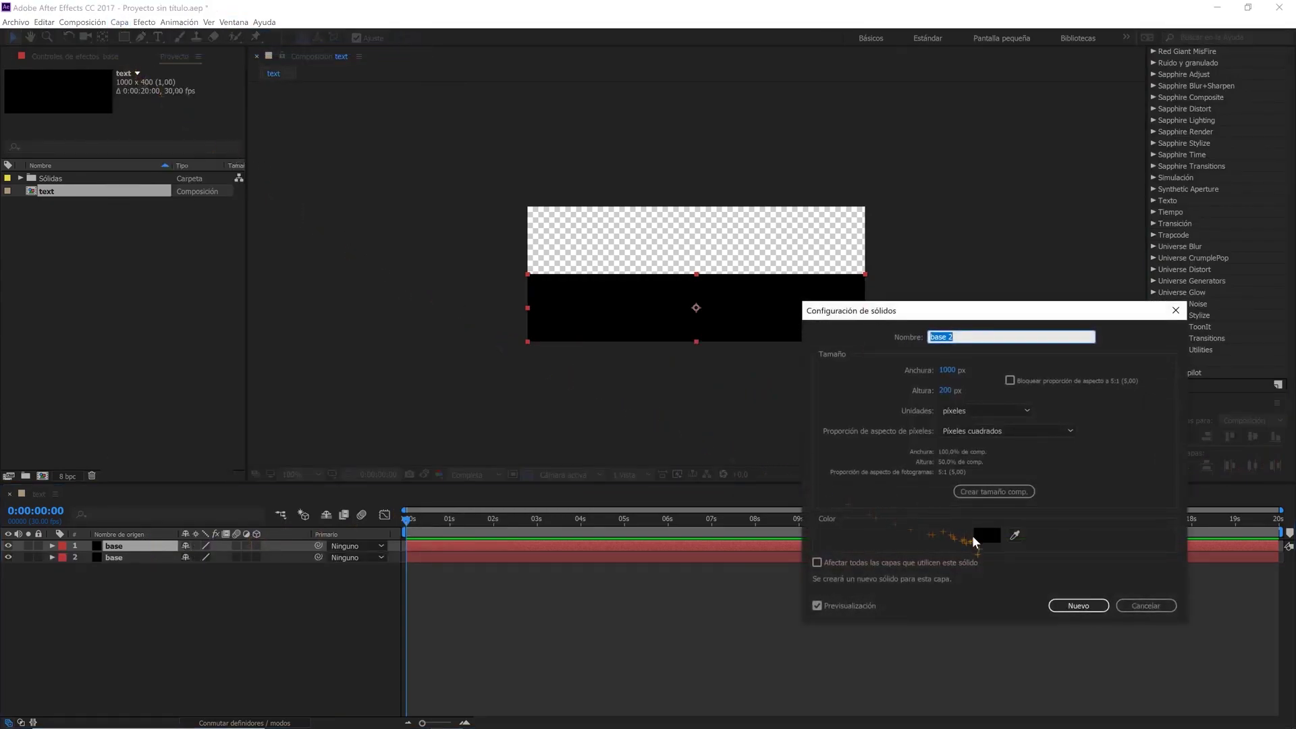
{"action": "left_click", "coordinate": [977, 537]}
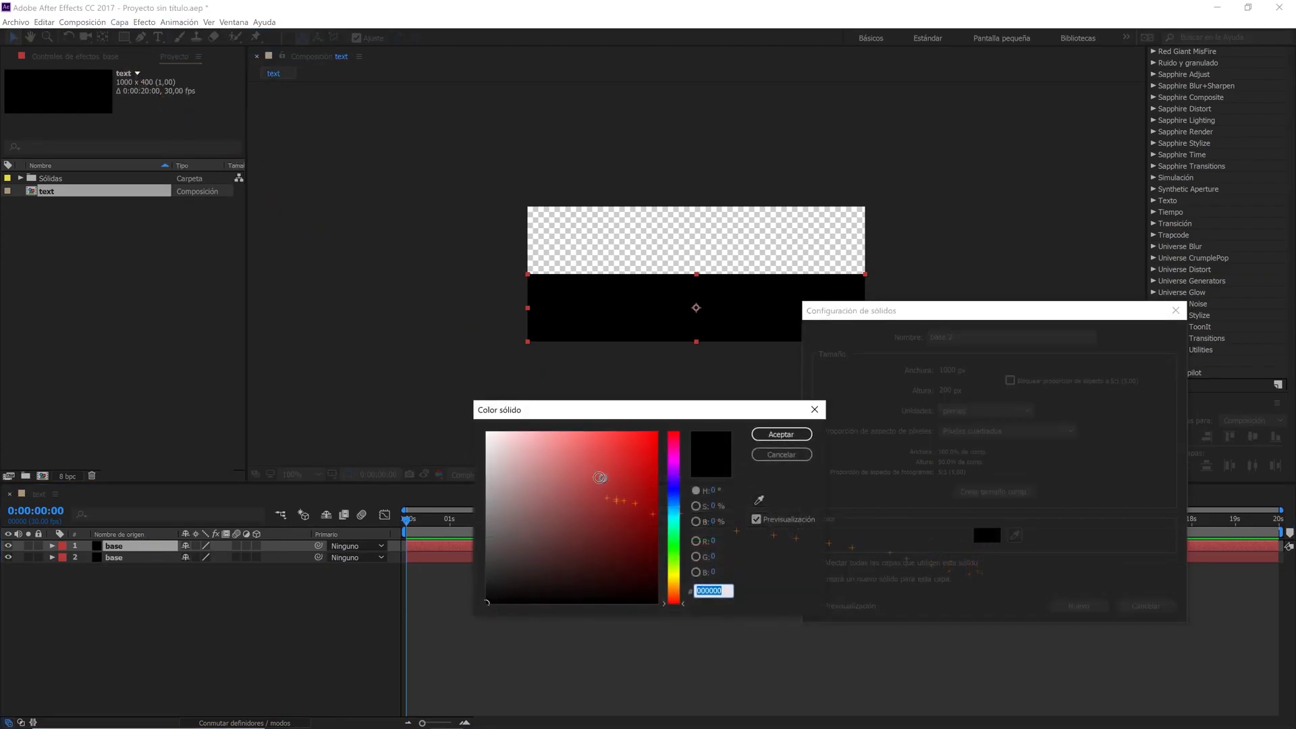
{"action": "type", "text": "FFFFFF"}
{"action": "left_click", "coordinate": [777, 436]}
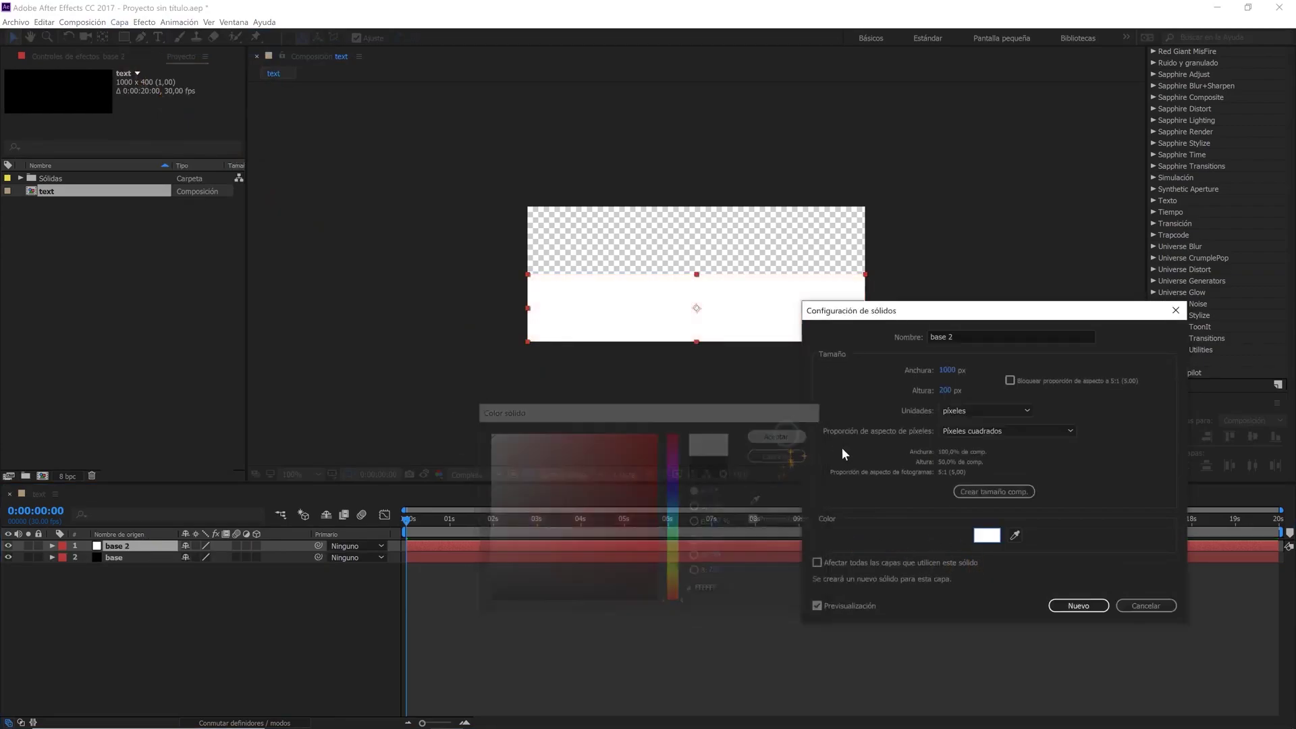
{"action": "left_click", "coordinate": [1073, 605]}
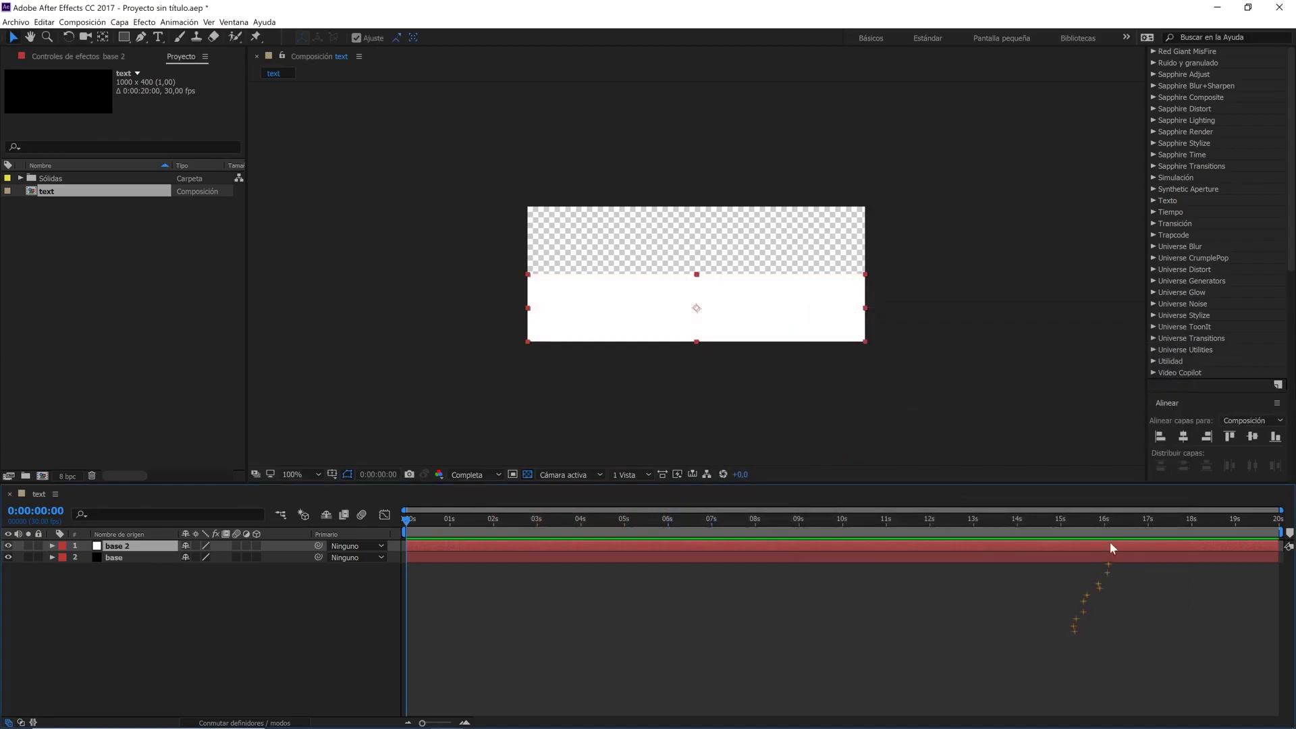
{"action": "left_click", "coordinate": [1229, 436]}
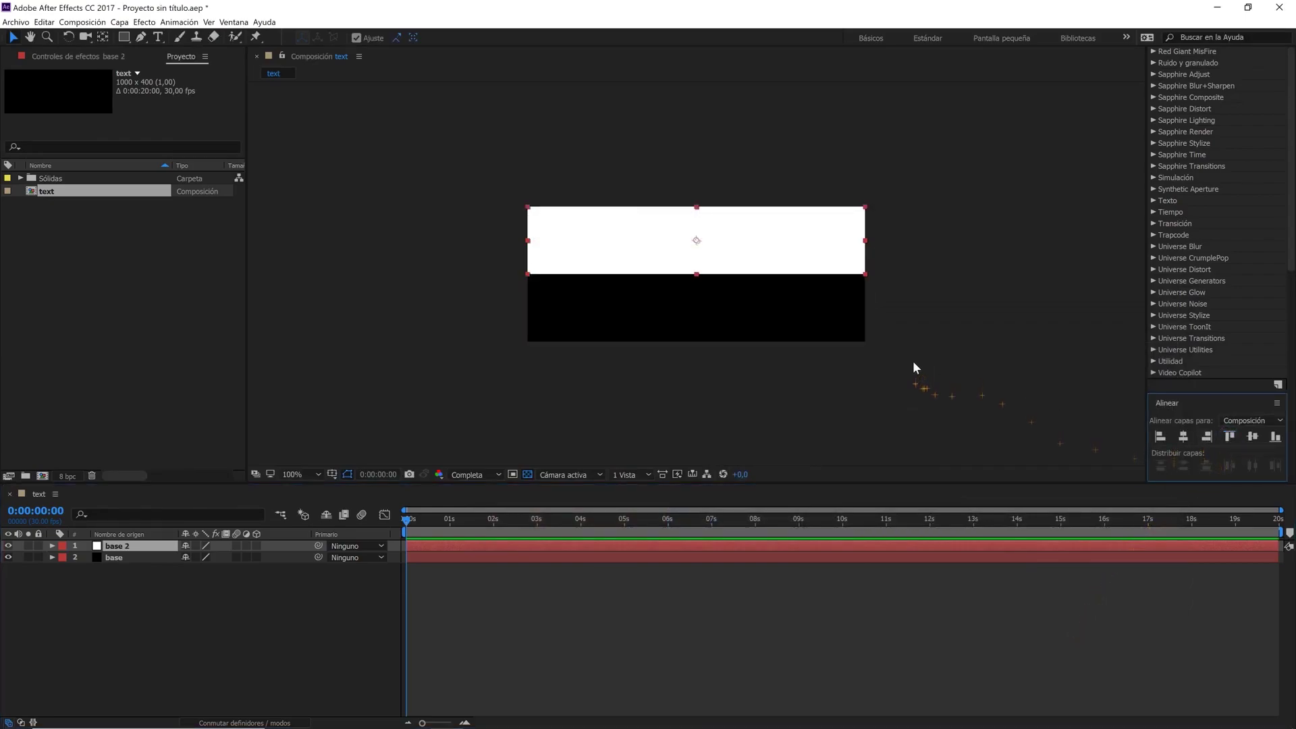
{"action": "key", "text": "period"}
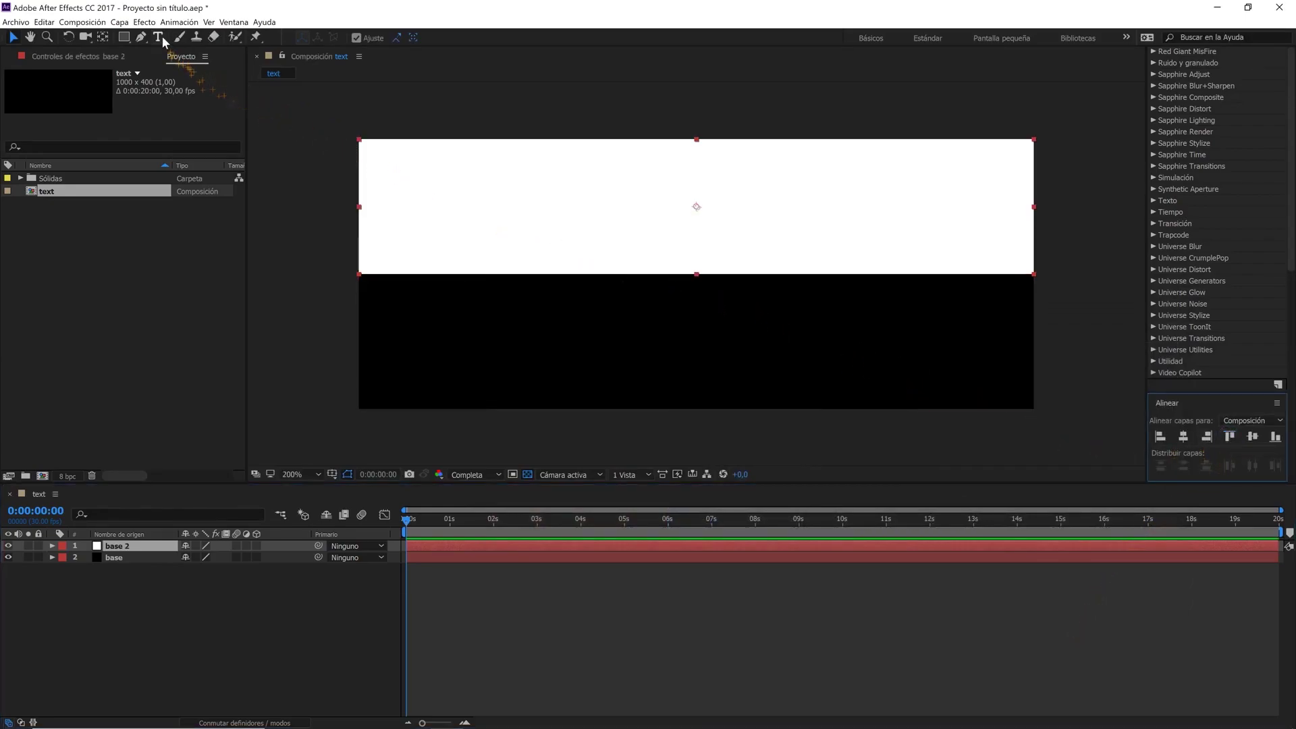
- Type 'MOTION' on the white solid in black, Black-weight text
{"action": "left_click", "coordinate": [160, 38]}
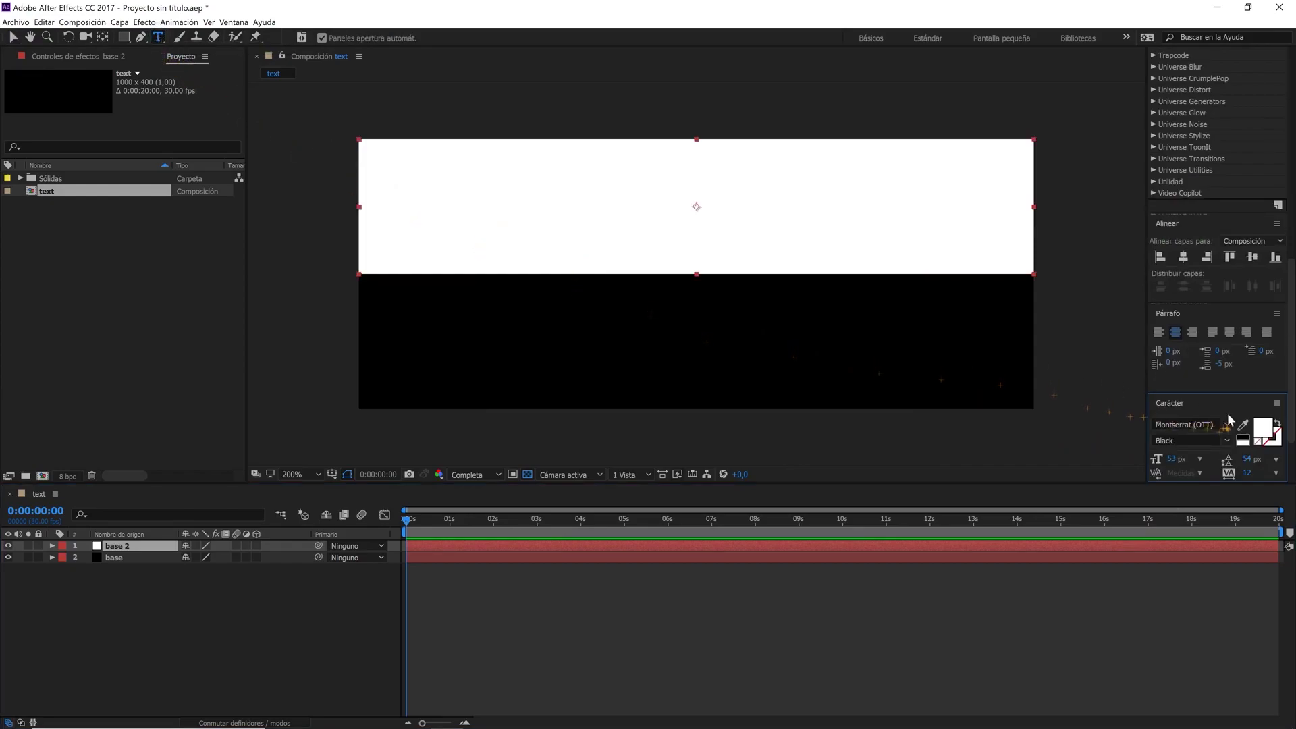
{"action": "left_click", "coordinate": [1259, 430]}
{"action": "left_click_drag", "start_coordinate": [610, 497], "coordinate": [487, 602]}
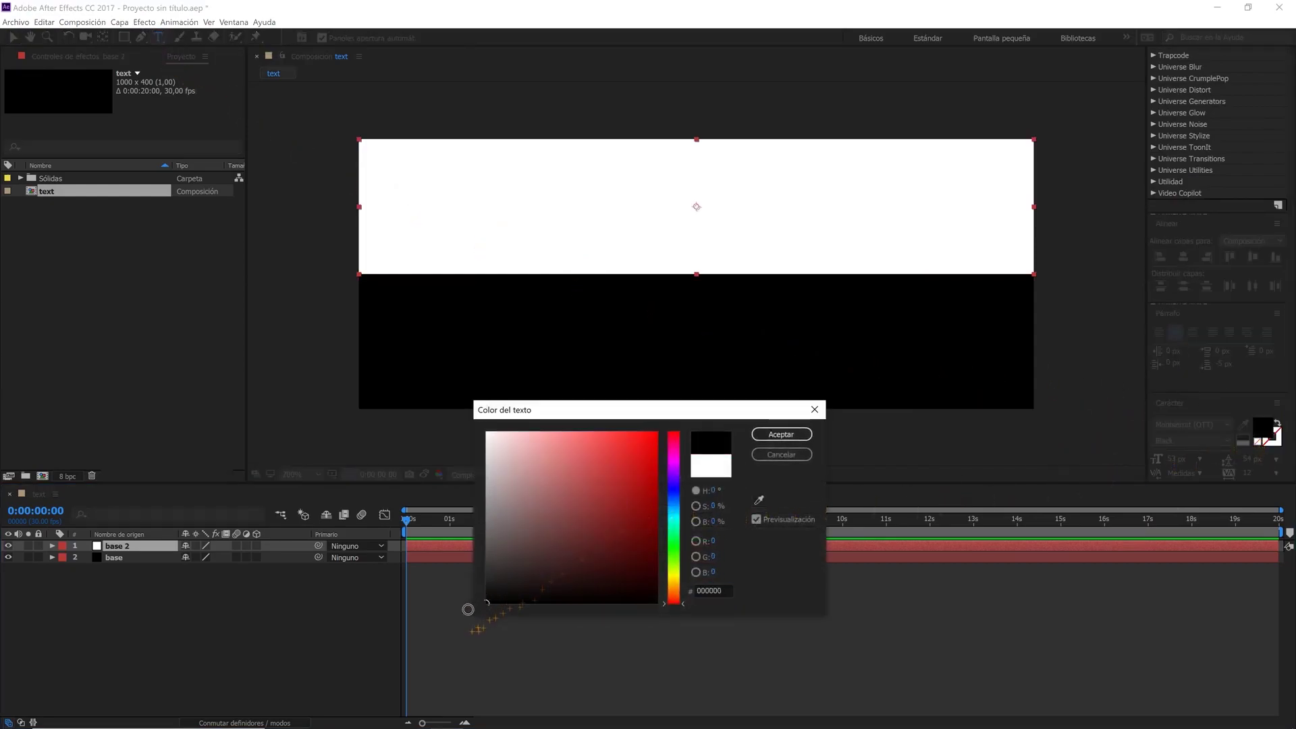
{"action": "left_click", "coordinate": [767, 455]}
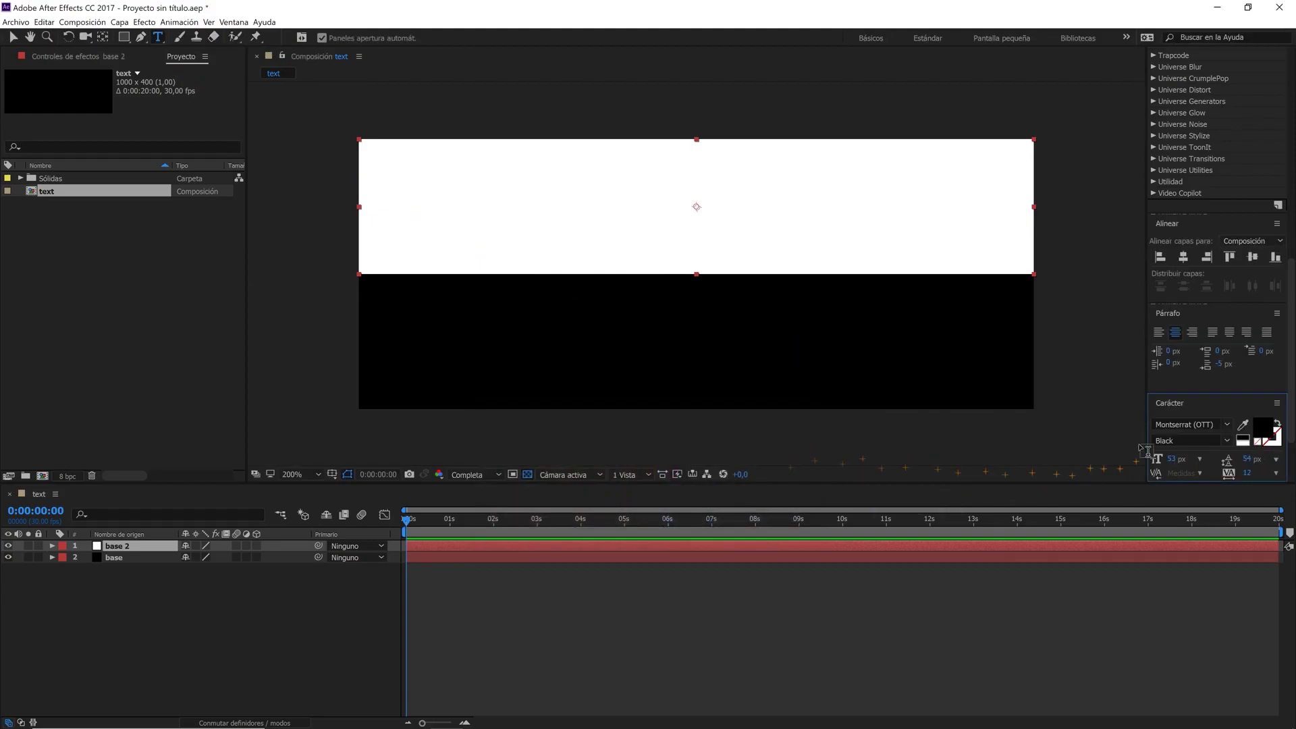
{"action": "left_click", "coordinate": [1185, 441]}
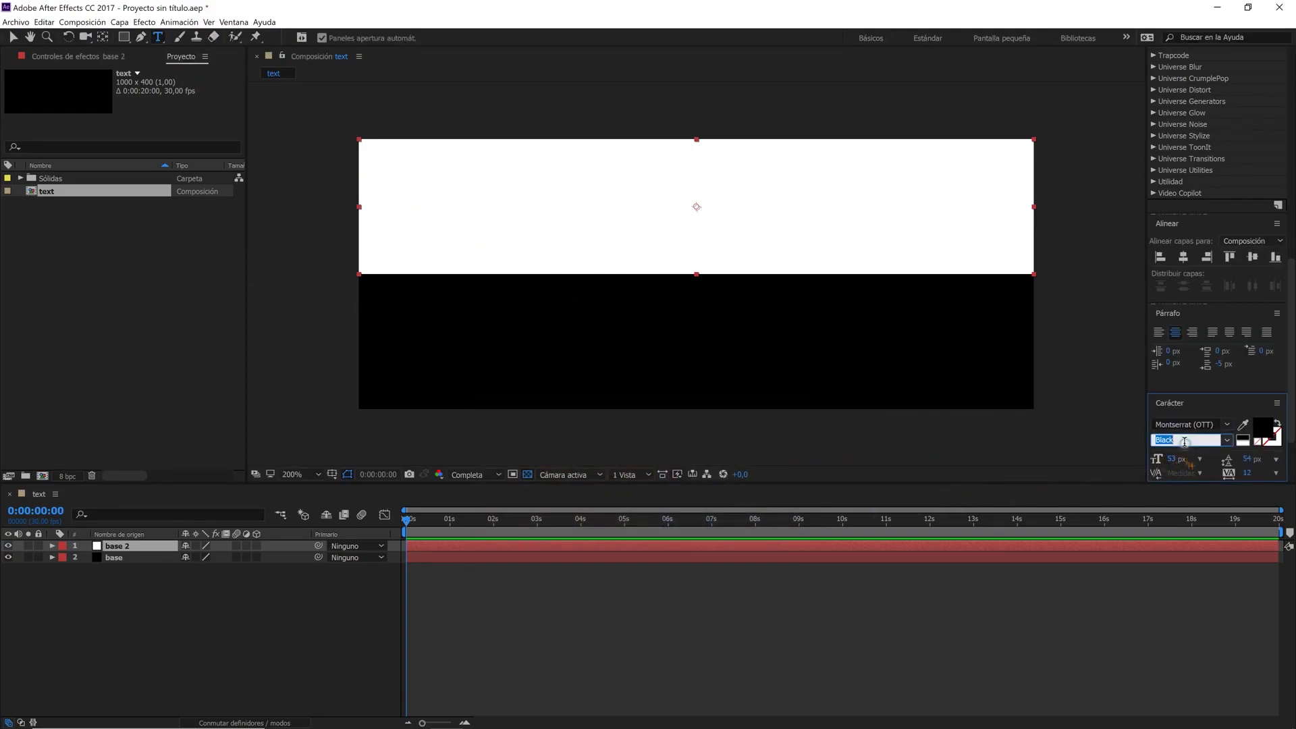
{"action": "left_click", "coordinate": [619, 206]}
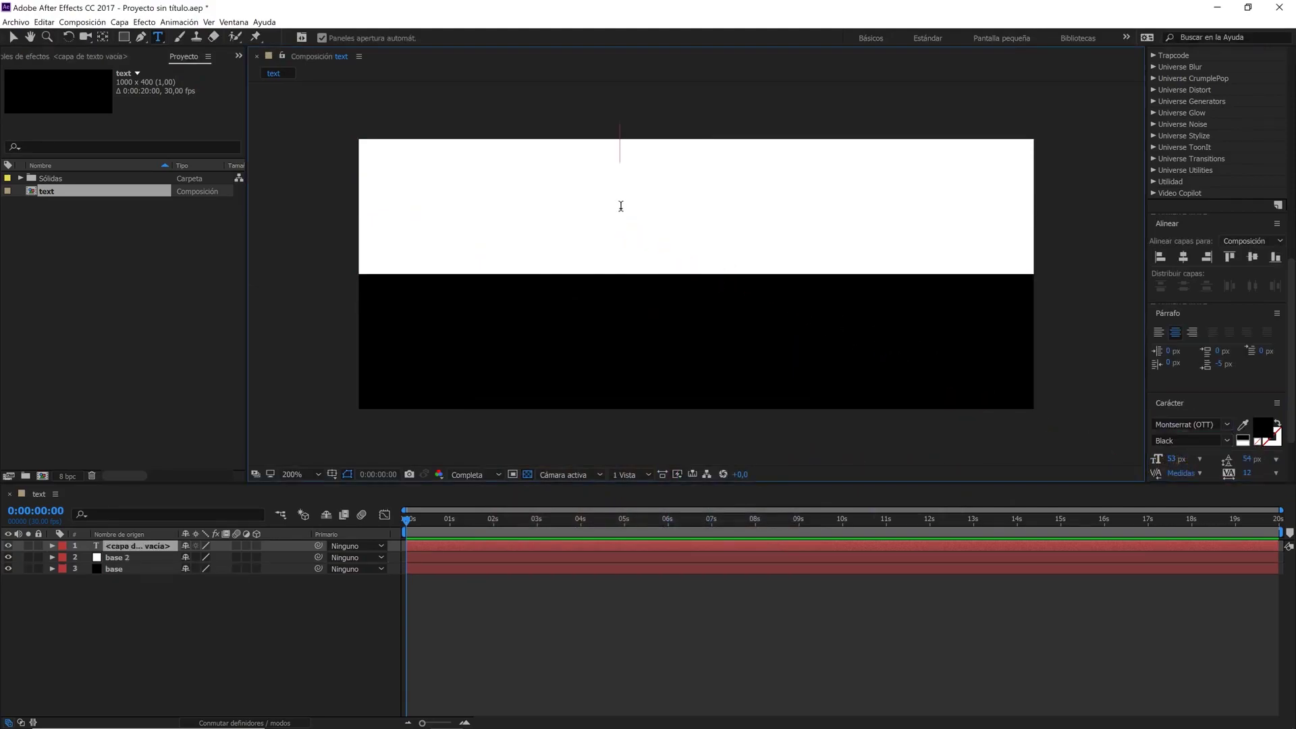
{"action": "type", "text": "MOTION"}
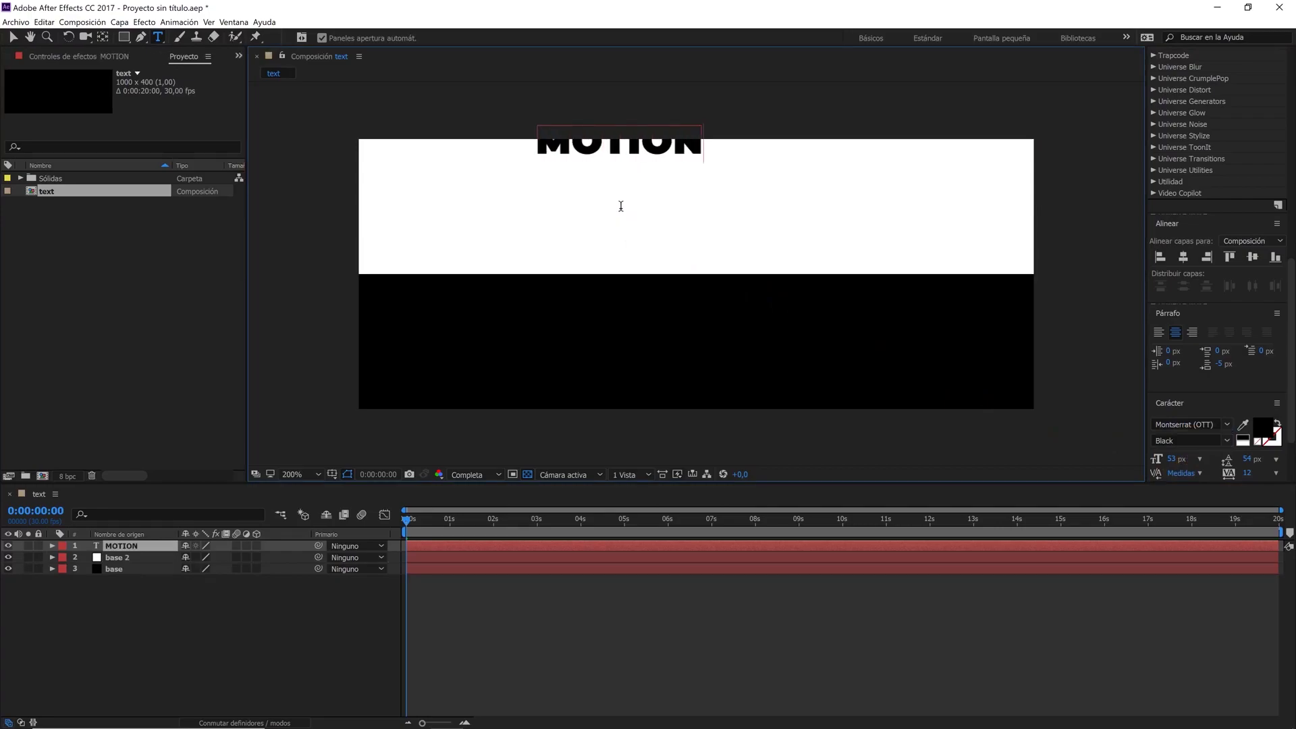
- Centre the MOTION layer's anchor point on its text content
{"action": "left_click", "coordinate": [120, 22]}
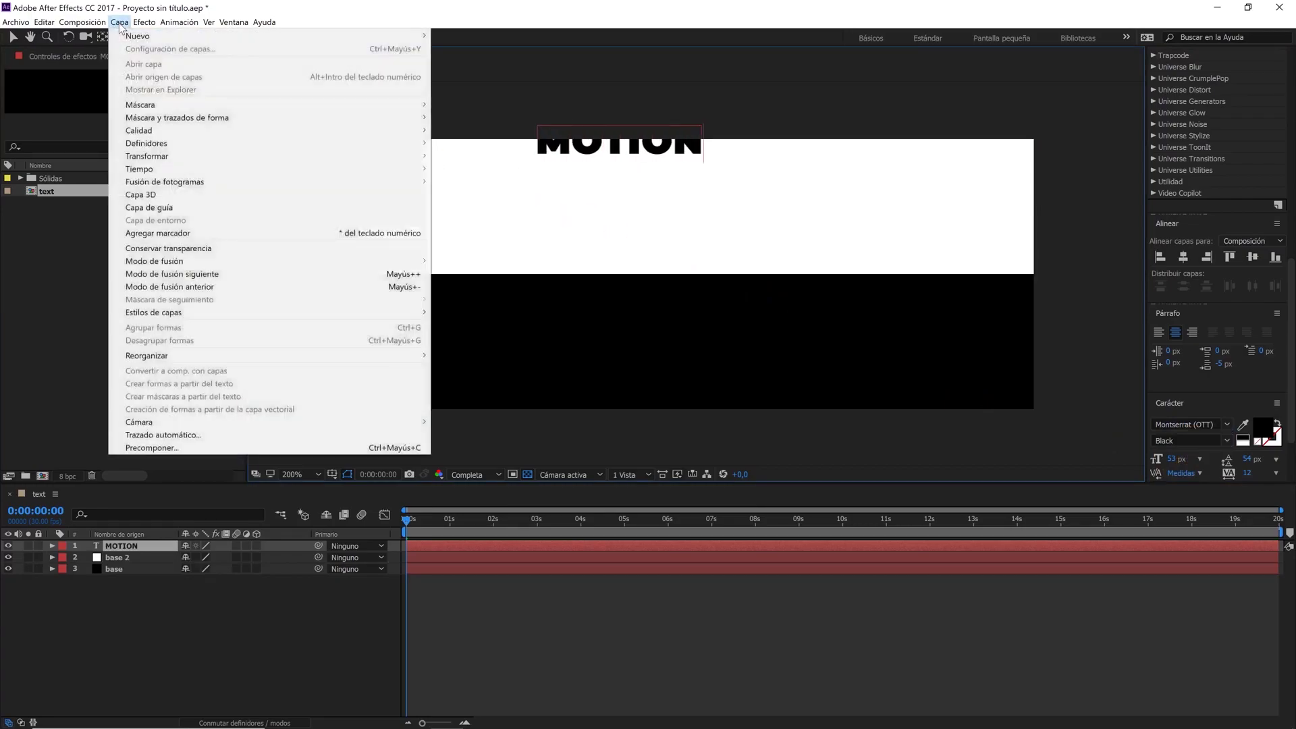
{"action": "mouse_move", "coordinate": [395, 159]}
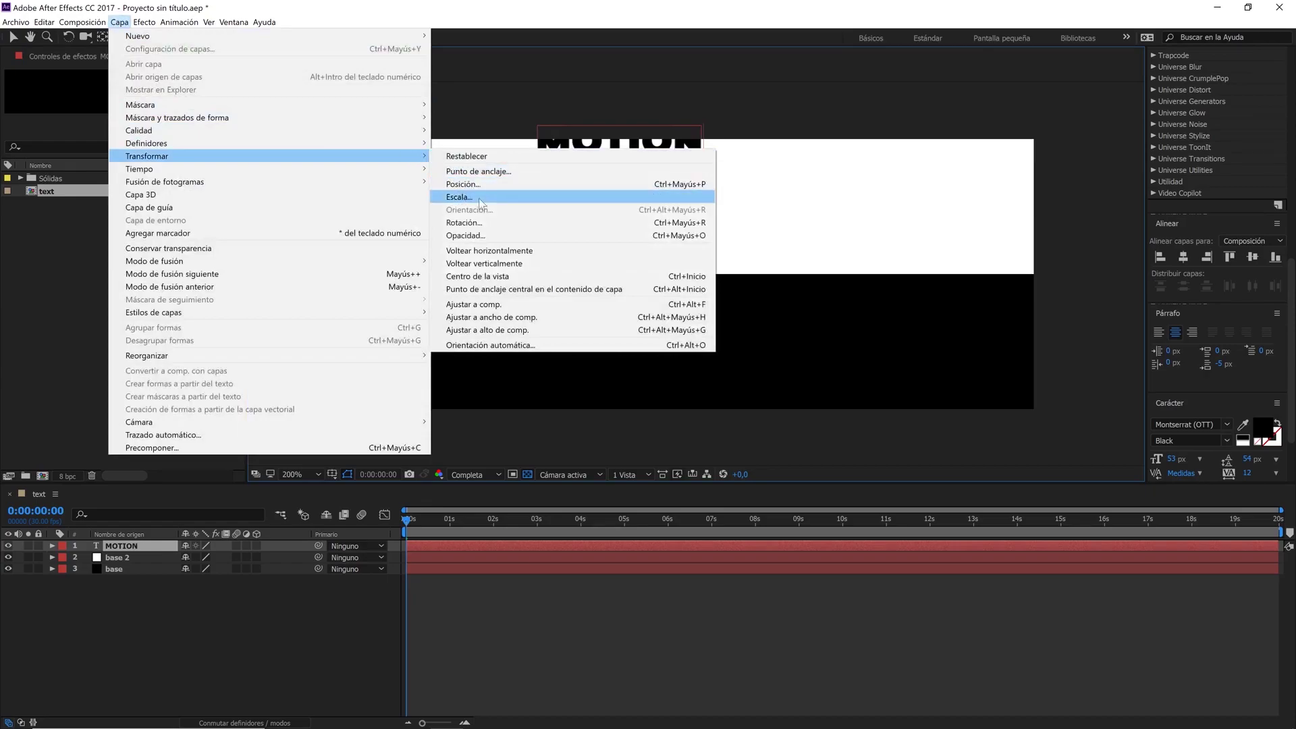
{"action": "left_click", "coordinate": [492, 288]}
{"action": "key", "text": "Caps_Lock"}
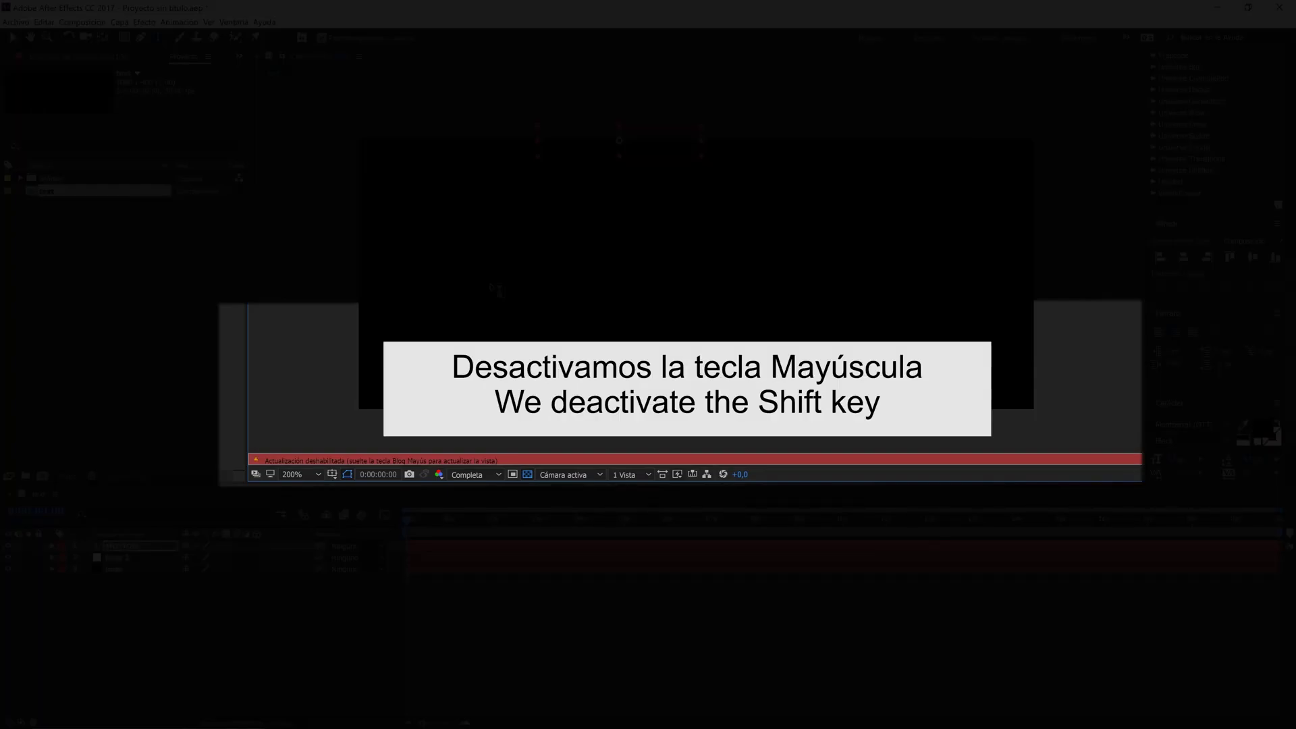
{"action": "key", "text": "Caps_Lock"}
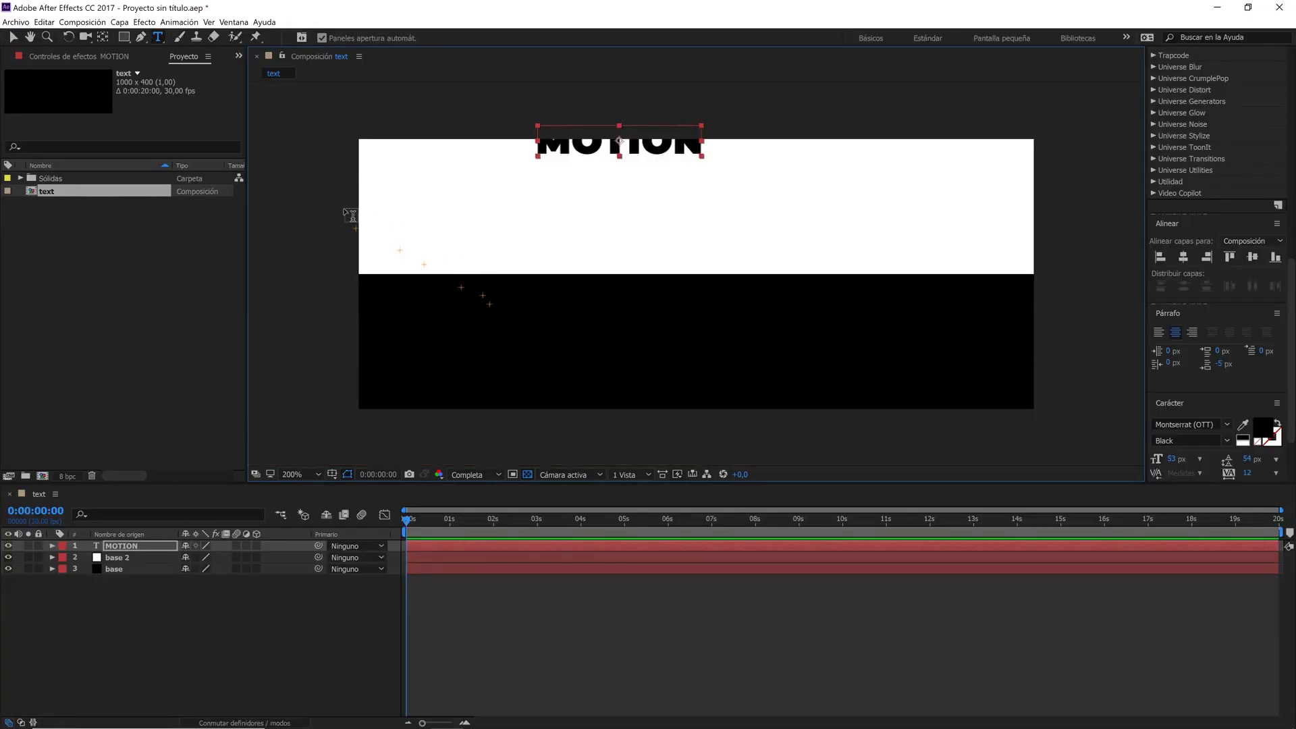
- Centre the MOTION text horizontally and move it to the middle of the white band
{"action": "left_click", "coordinate": [13, 37]}
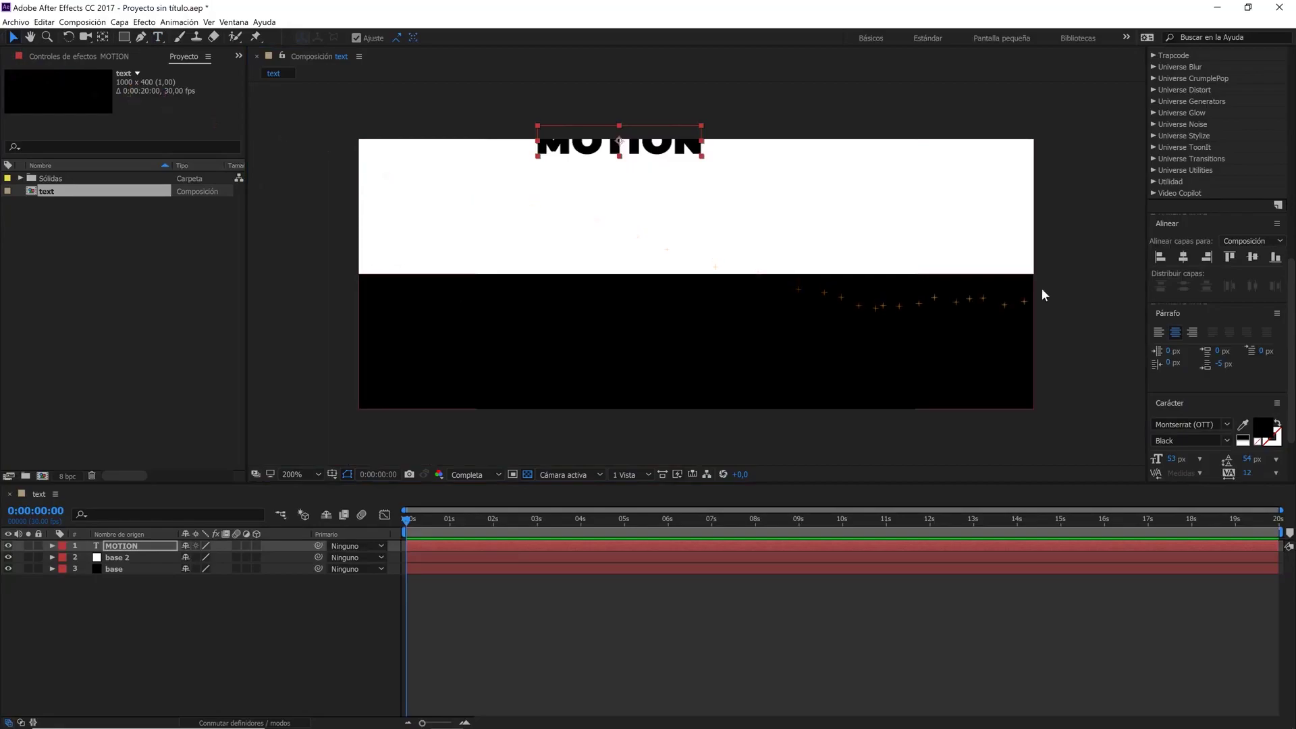
{"action": "left_click", "coordinate": [1182, 256]}
{"action": "left_click_drag", "start_coordinate": [732, 147], "coordinate": [727, 214]}
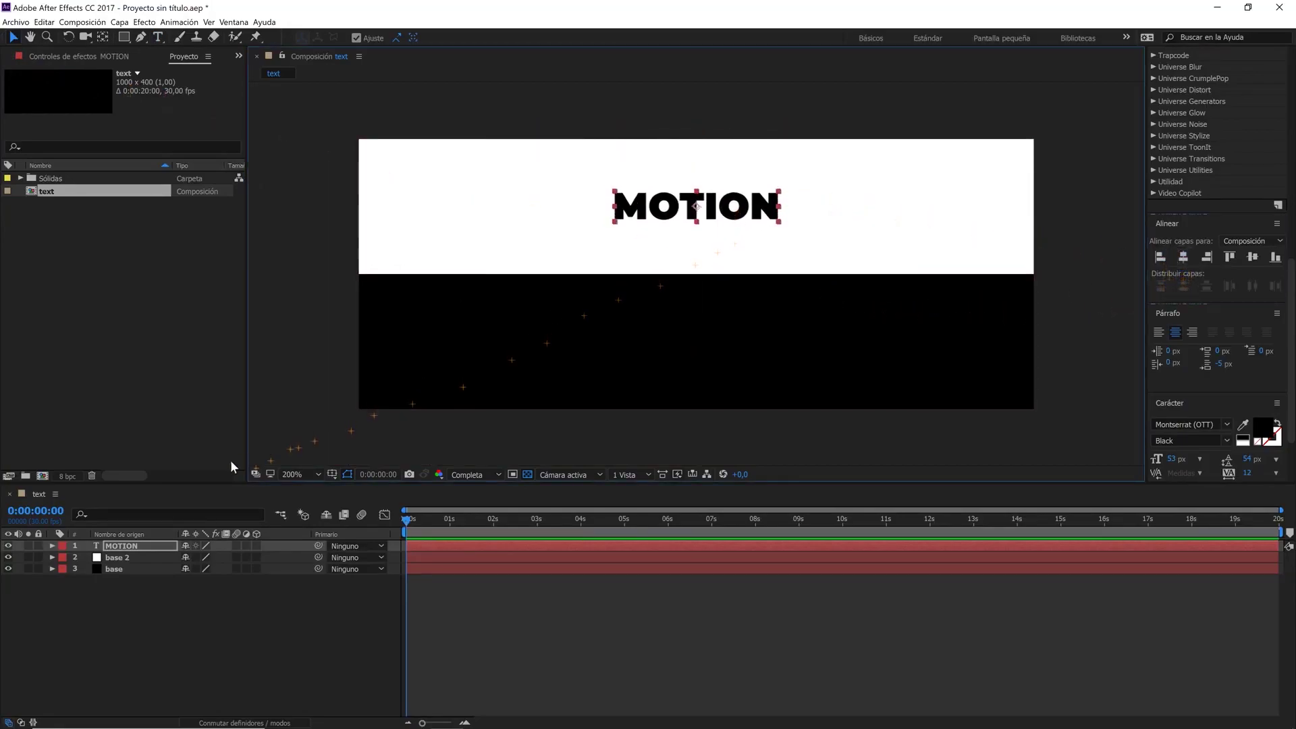
- Scale the MOTION text to 300% and enlarge the timeline panel
{"action": "key", "text": "s"}
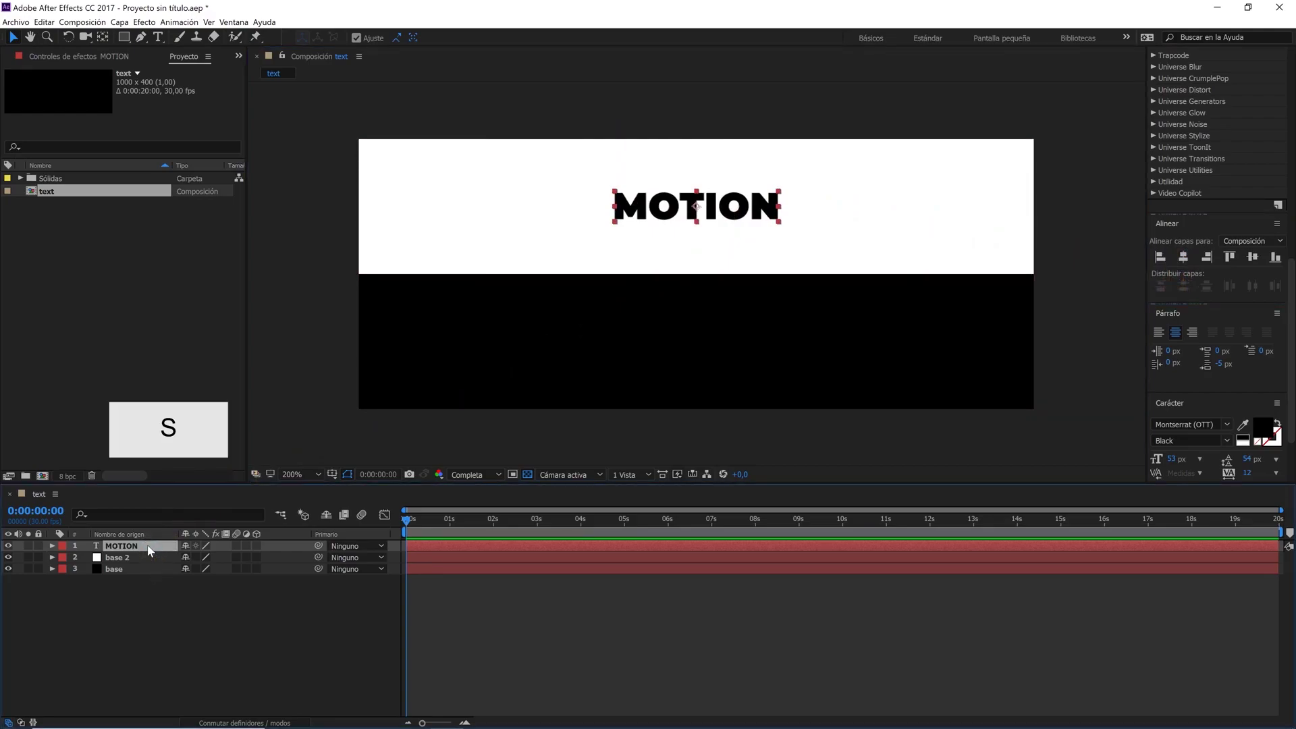
{"action": "left_click_drag", "start_coordinate": [203, 557], "coordinate": [346, 559]}
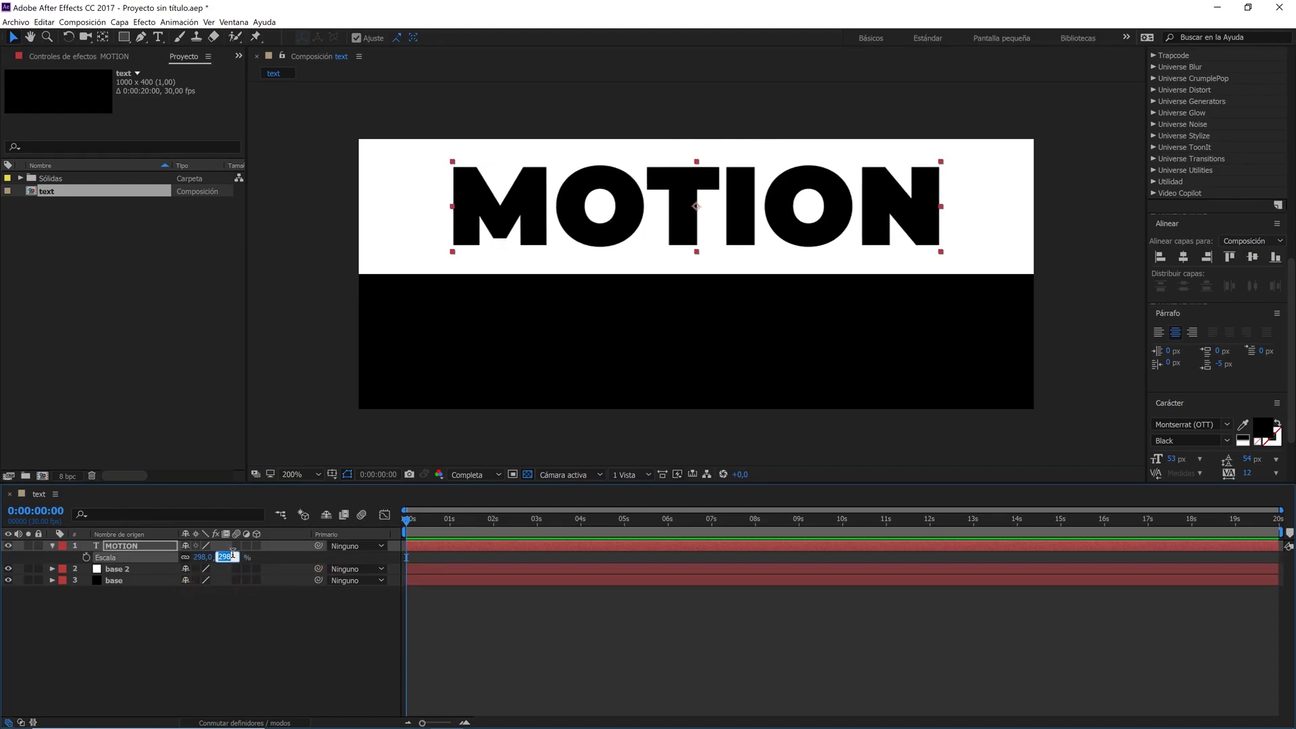
{"action": "left_click", "coordinate": [226, 638]}
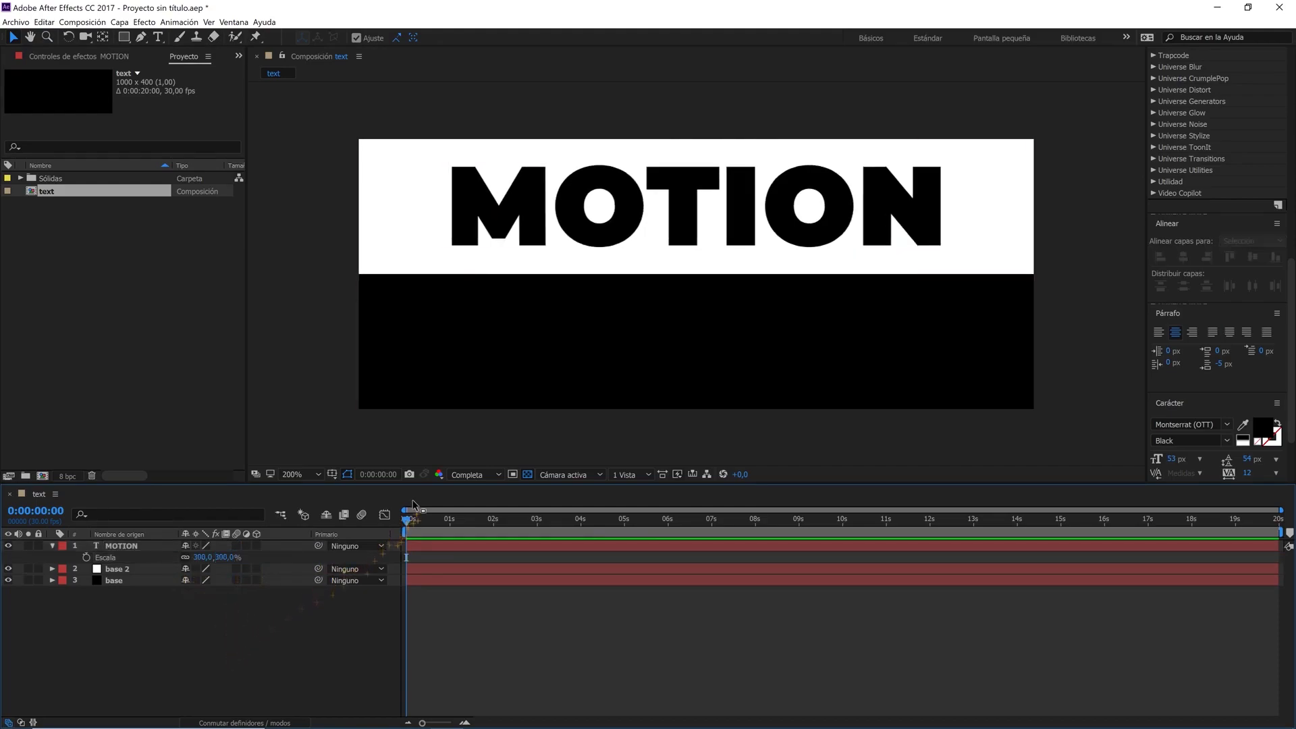
{"action": "left_click_drag", "start_coordinate": [432, 483], "coordinate": [448, 434]}
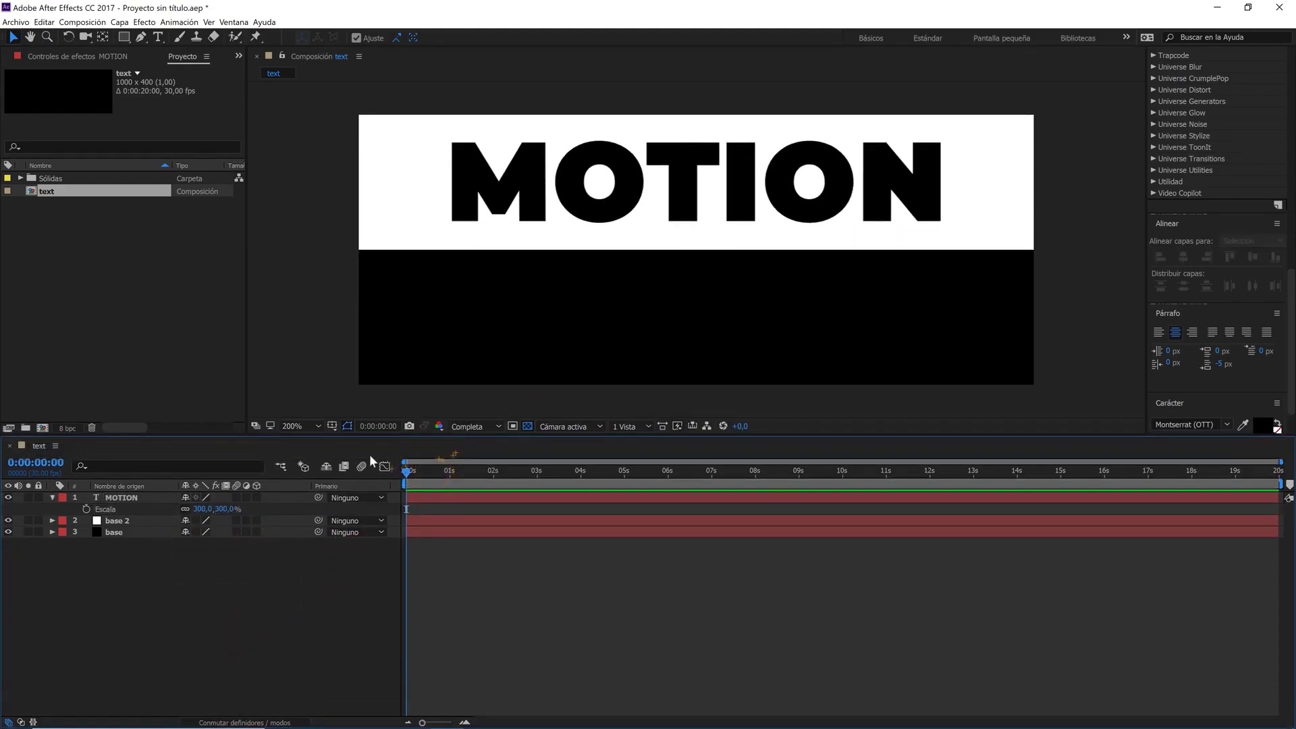
{"action": "left_click", "coordinate": [148, 498]}
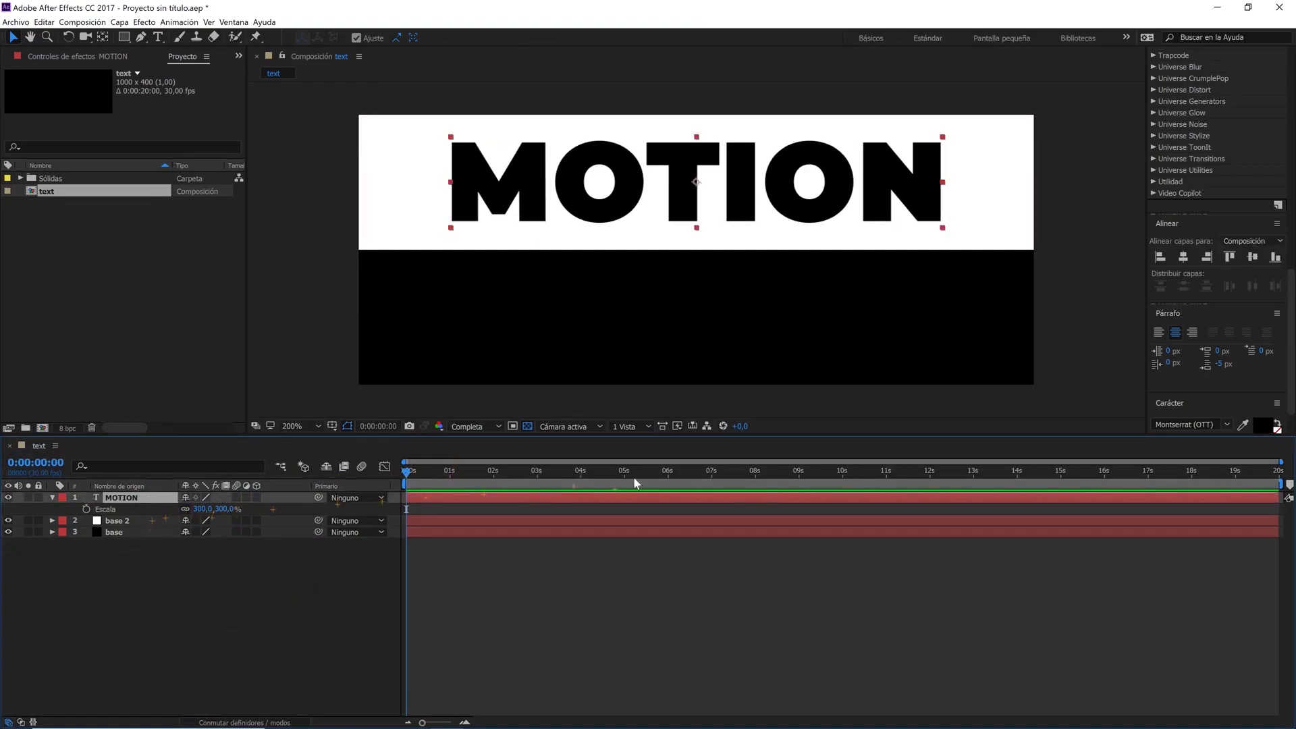
{"action": "left_click_drag", "start_coordinate": [1284, 371], "coordinate": [1218, 175]}
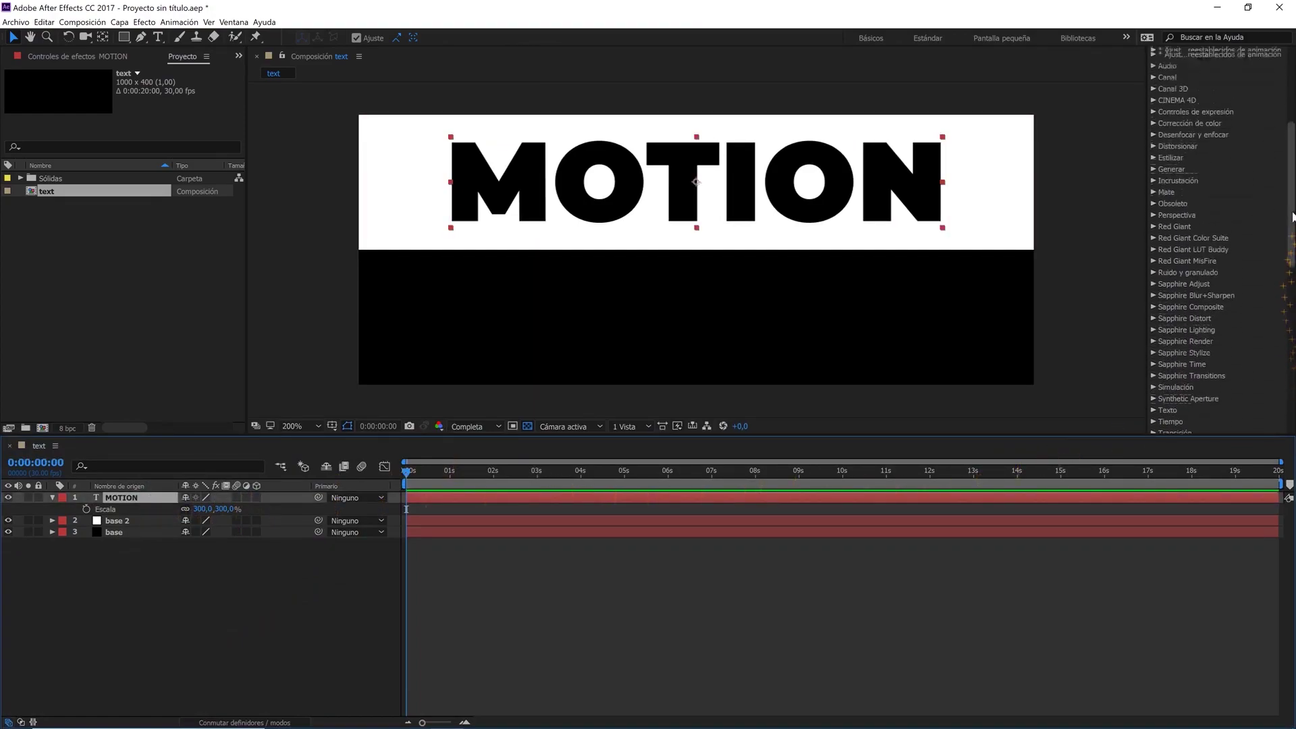
- Apply Desplazamiento to MOTION, set Cambiar centro a to 500,200, and start an expression on it
{"action": "left_click", "coordinate": [1218, 177]}
{"action": "type", "text": "d"}
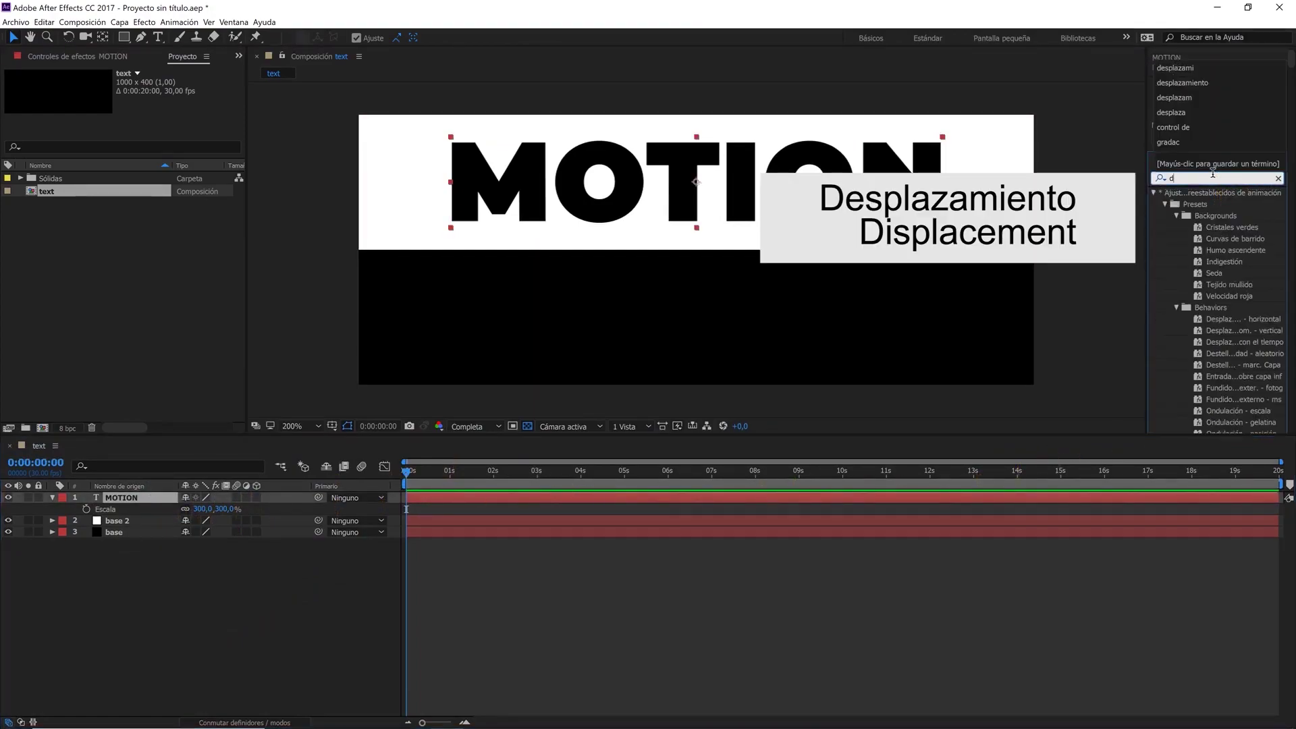
{"action": "type", "text": "espla"}
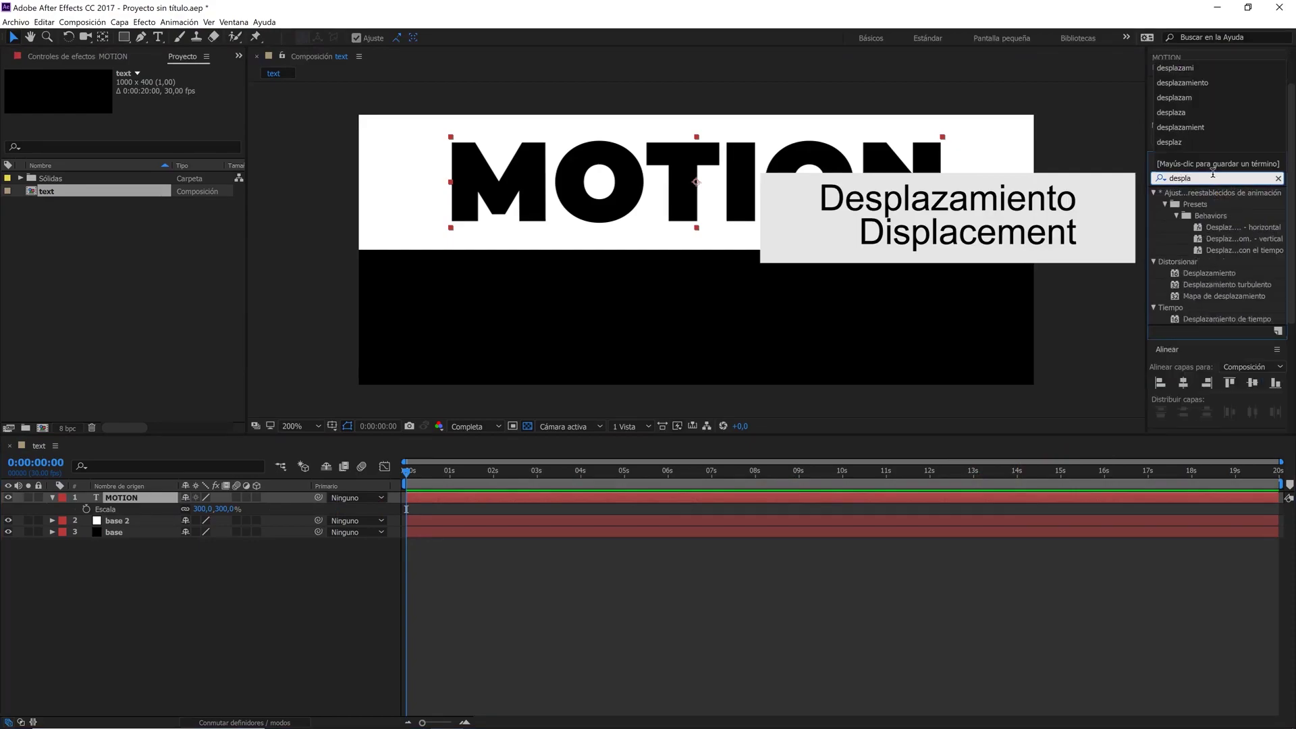
{"action": "type", "text": "zamiento"}
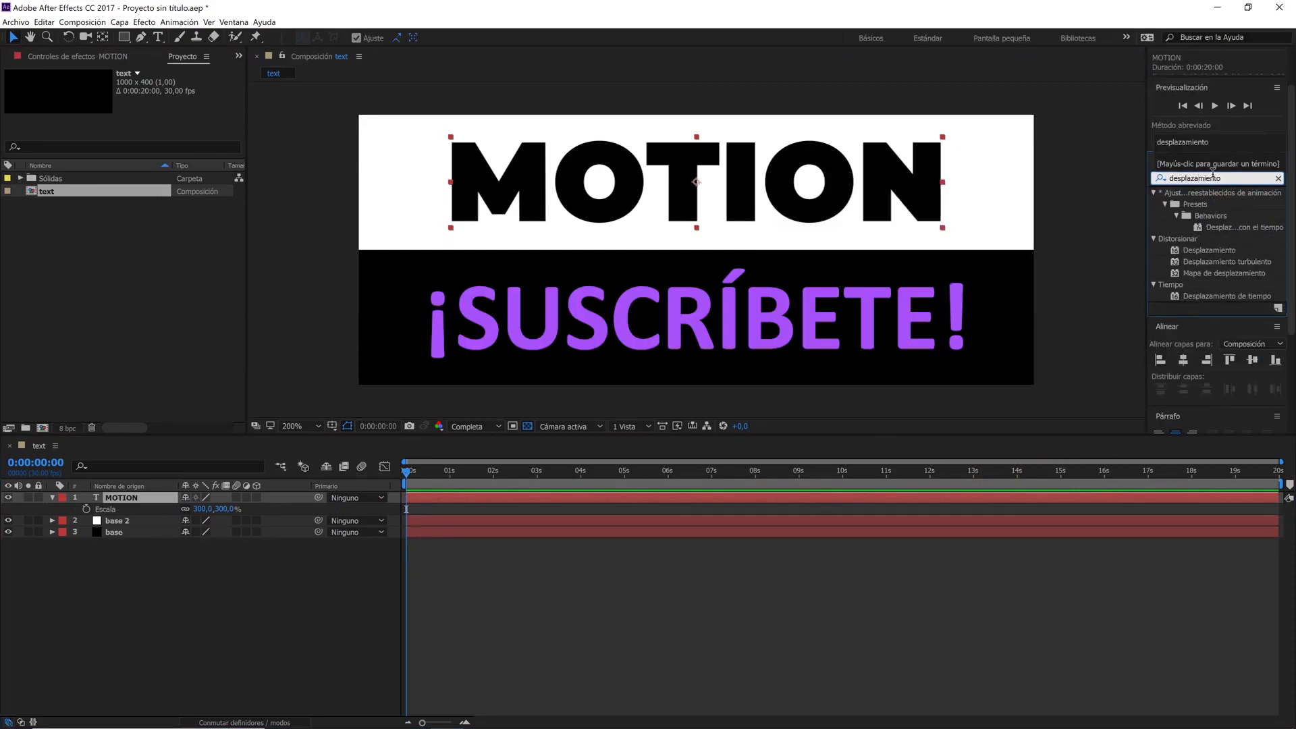
{"action": "left_click_drag", "start_coordinate": [1216, 251], "coordinate": [133, 500]}
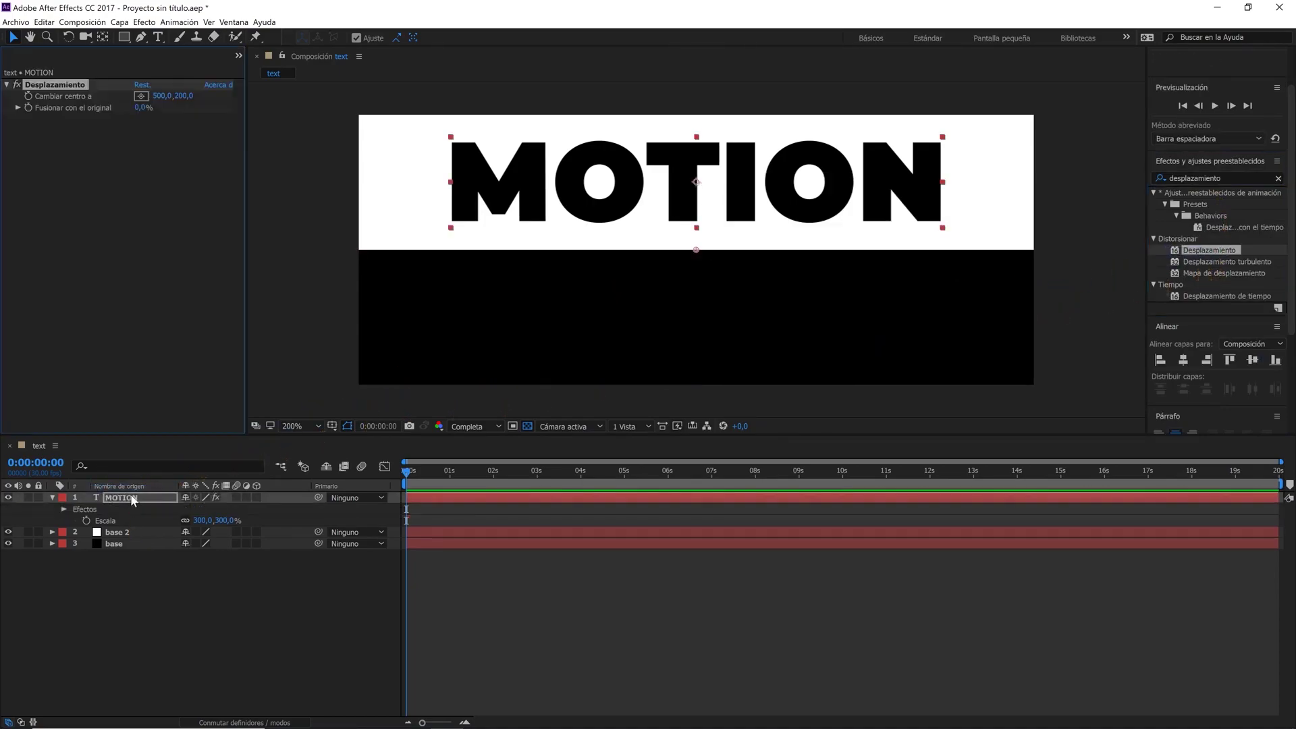
{"action": "mouse_move", "coordinate": [162, 96]}
{"action": "left_mouse_down"}
{"action": "mouse_move", "coordinate": [588, 139]}
{"action": "mouse_move", "coordinate": [171, 100]}
{"action": "left_mouse_up"}
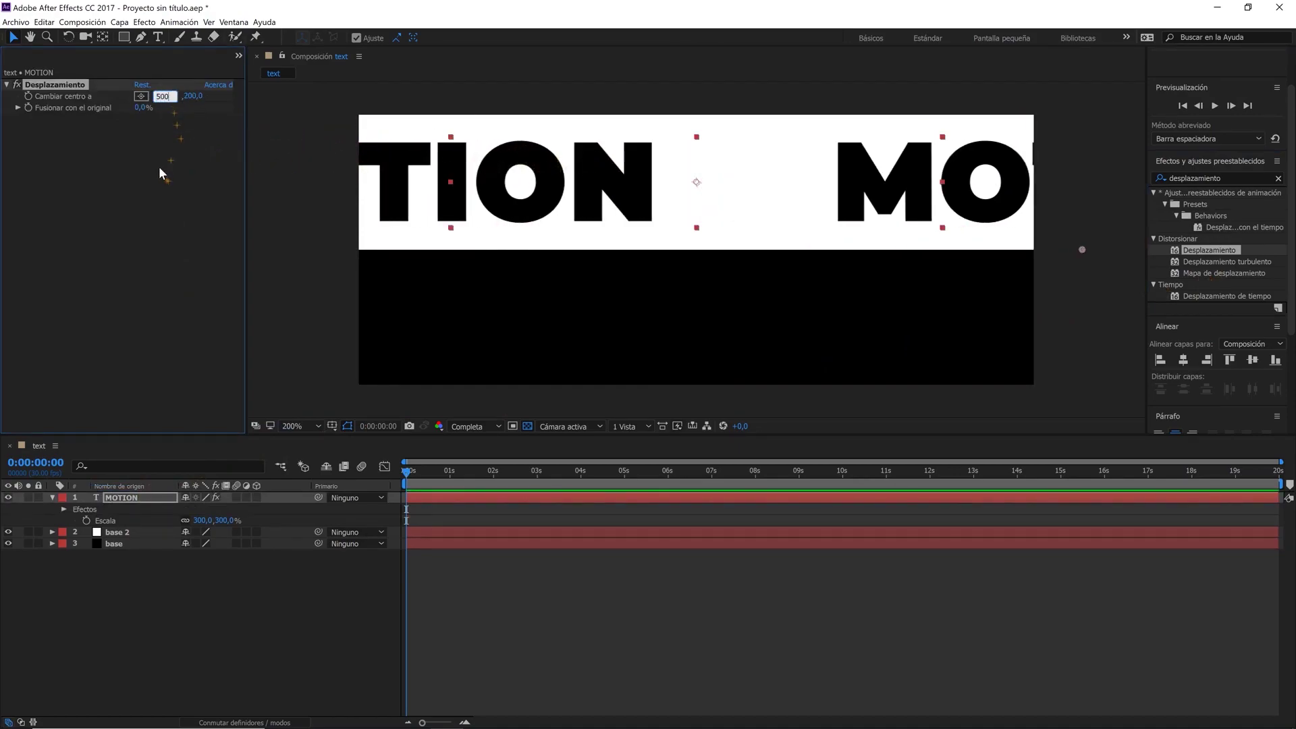
{"action": "key", "text": "Return"}
{"action": "left_click", "coordinate": [31, 96], "text": "alt"}
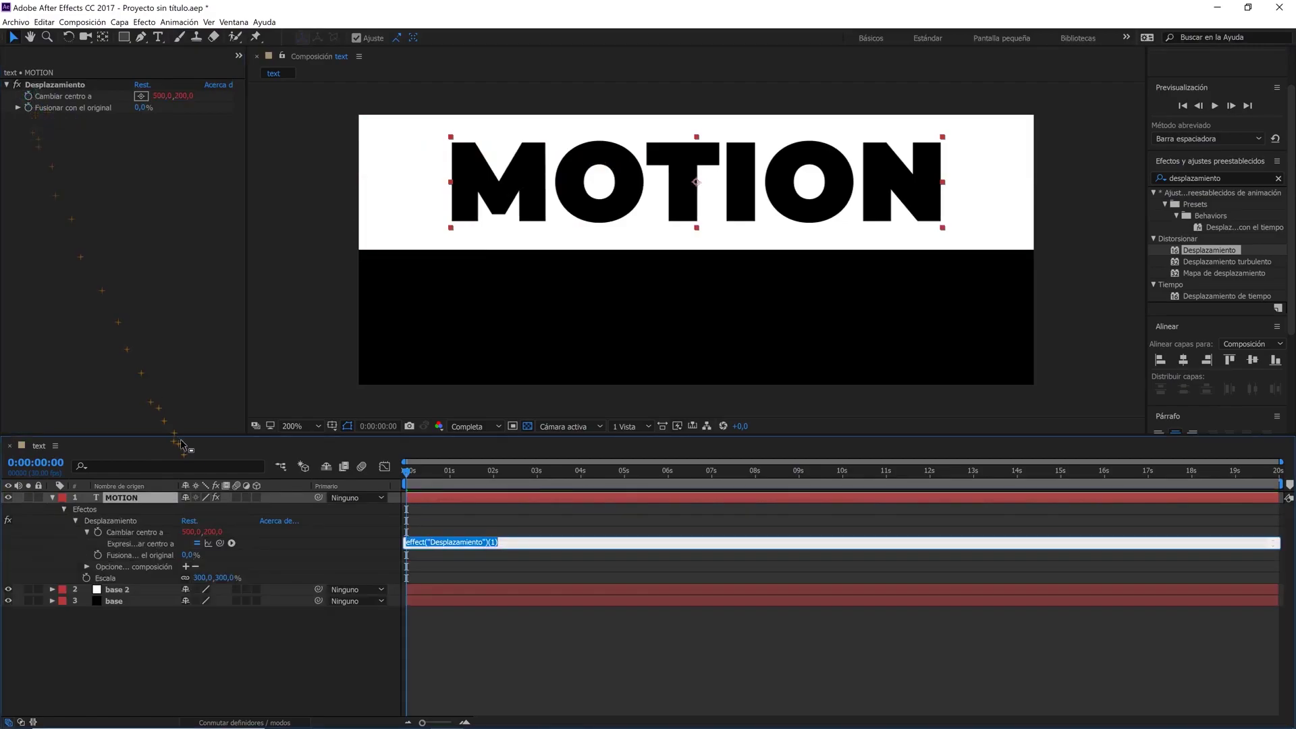
- Link the shift-centre expression to its own vertical value and preview it
{"action": "mouse_move", "coordinate": [220, 544]}
{"action": "left_mouse_down"}
{"action": "mouse_move", "coordinate": [225, 558]}
{"action": "mouse_move", "coordinate": [210, 536]}
{"action": "left_mouse_up"}
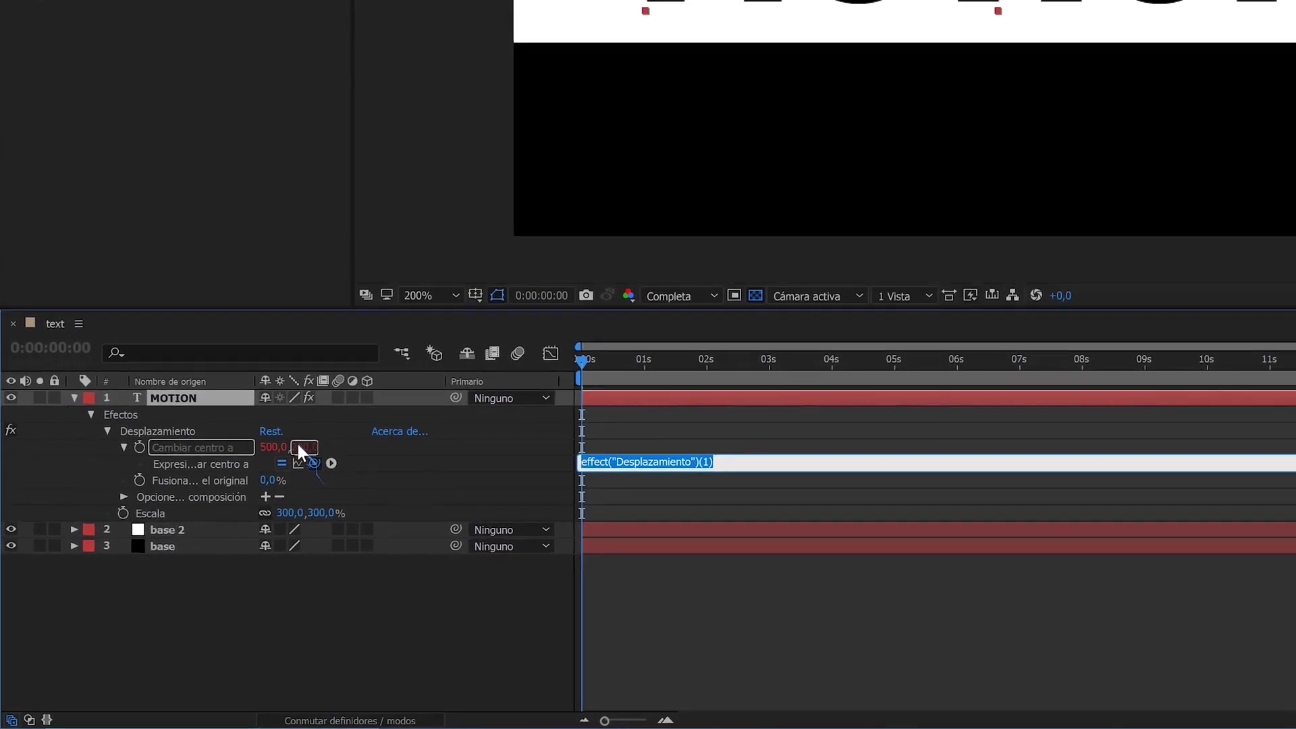
{"action": "left_click_drag", "start_coordinate": [317, 425], "coordinate": [317, 427]}
{"action": "type", "text": "[temp, temp]"}
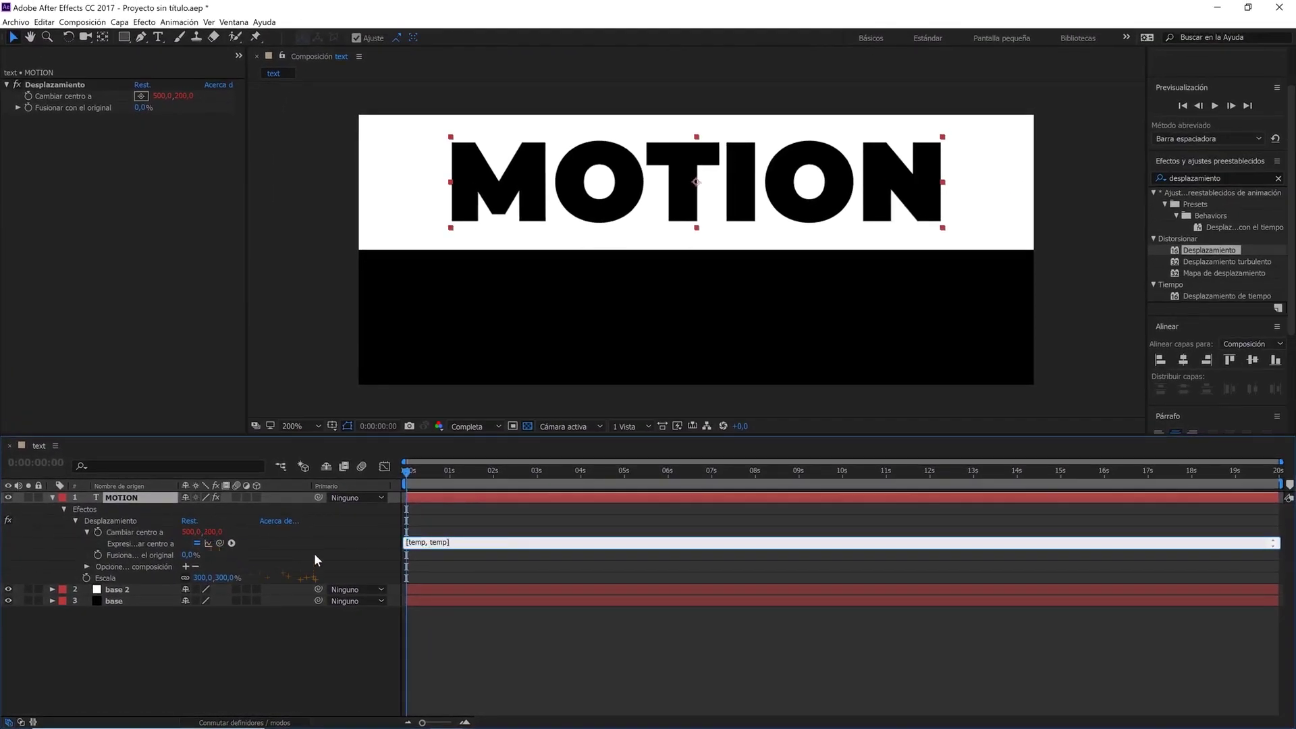
{"action": "left_click", "coordinate": [314, 552]}
{"action": "key", "text": "space"}
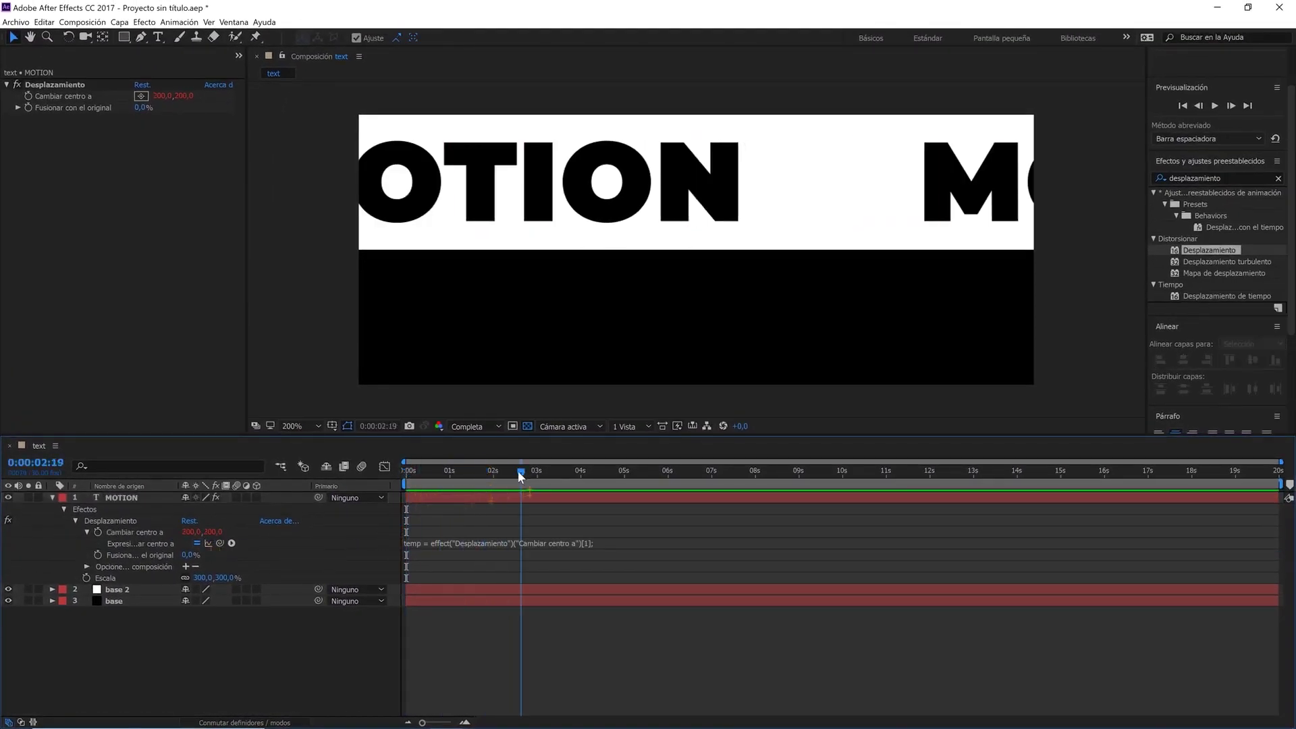
- Edit the expression to use time*200 so MOTION scrolls sideways
{"action": "left_click", "coordinate": [458, 543]}
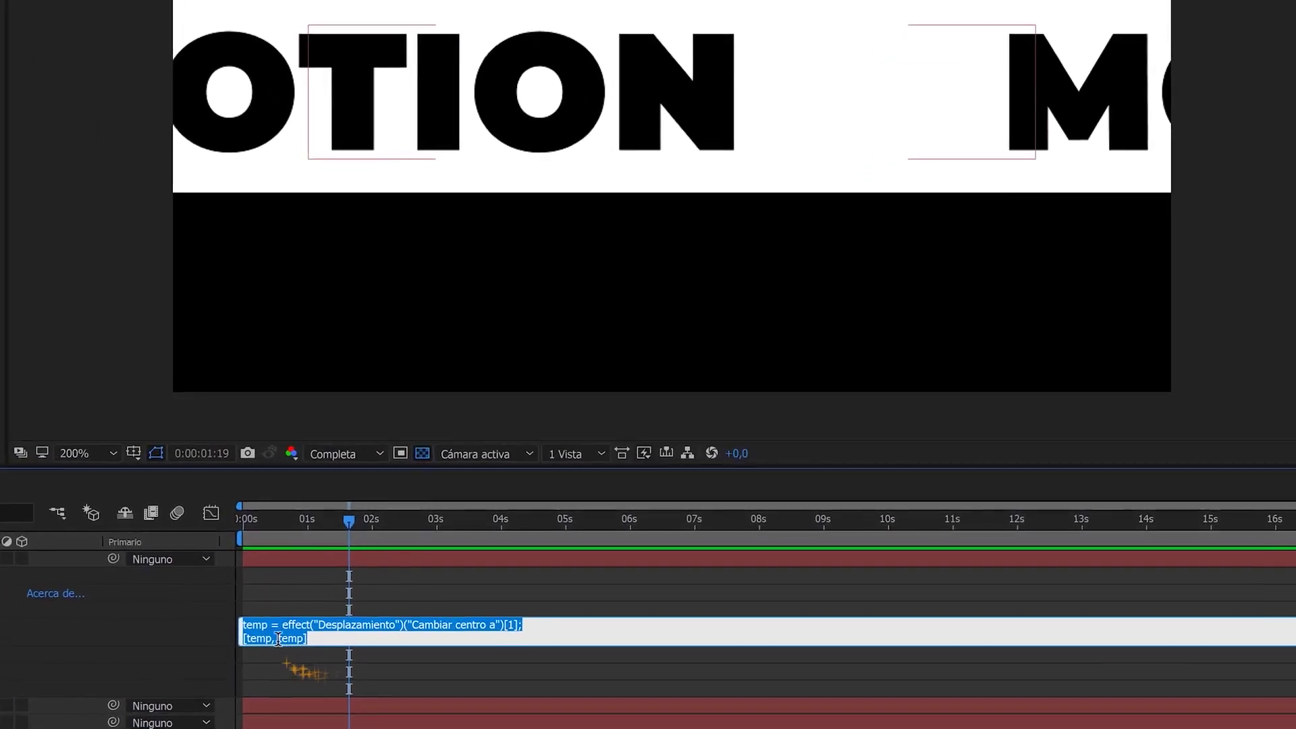
{"action": "left_click", "coordinate": [311, 616]}
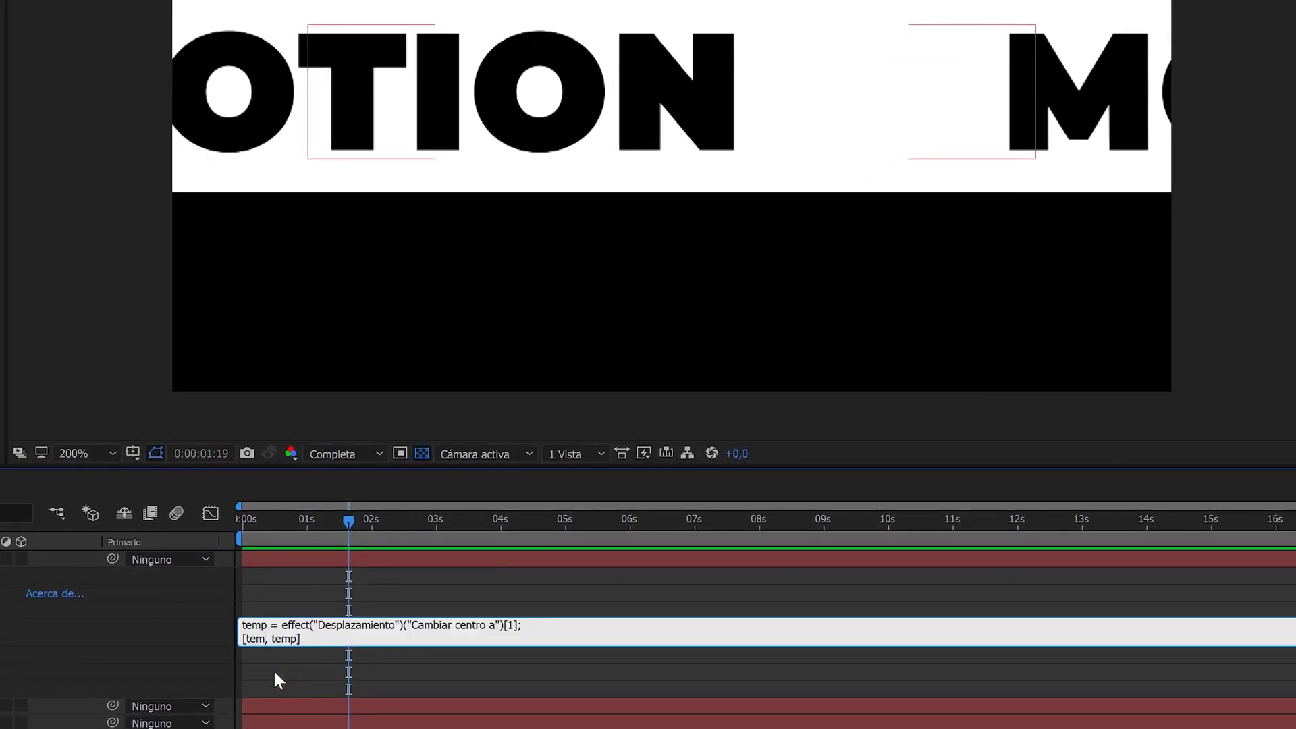
{"action": "type", "text": "ime"}
{"action": "type", "text": "*"}
{"action": "left_click", "coordinate": [322, 581]}
{"action": "key", "text": "space"}
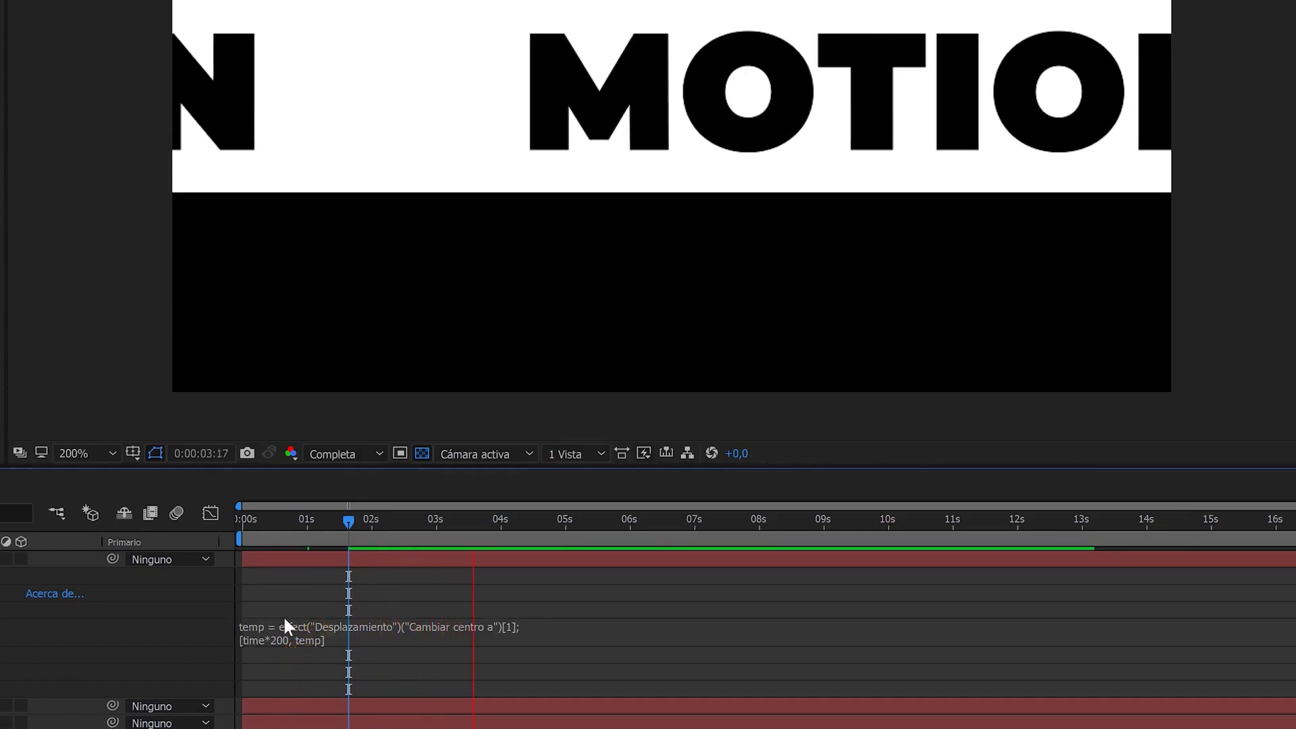
- Append +value to the expression and set the vertical shift centre to 600
{"action": "left_click", "coordinate": [240, 519]}
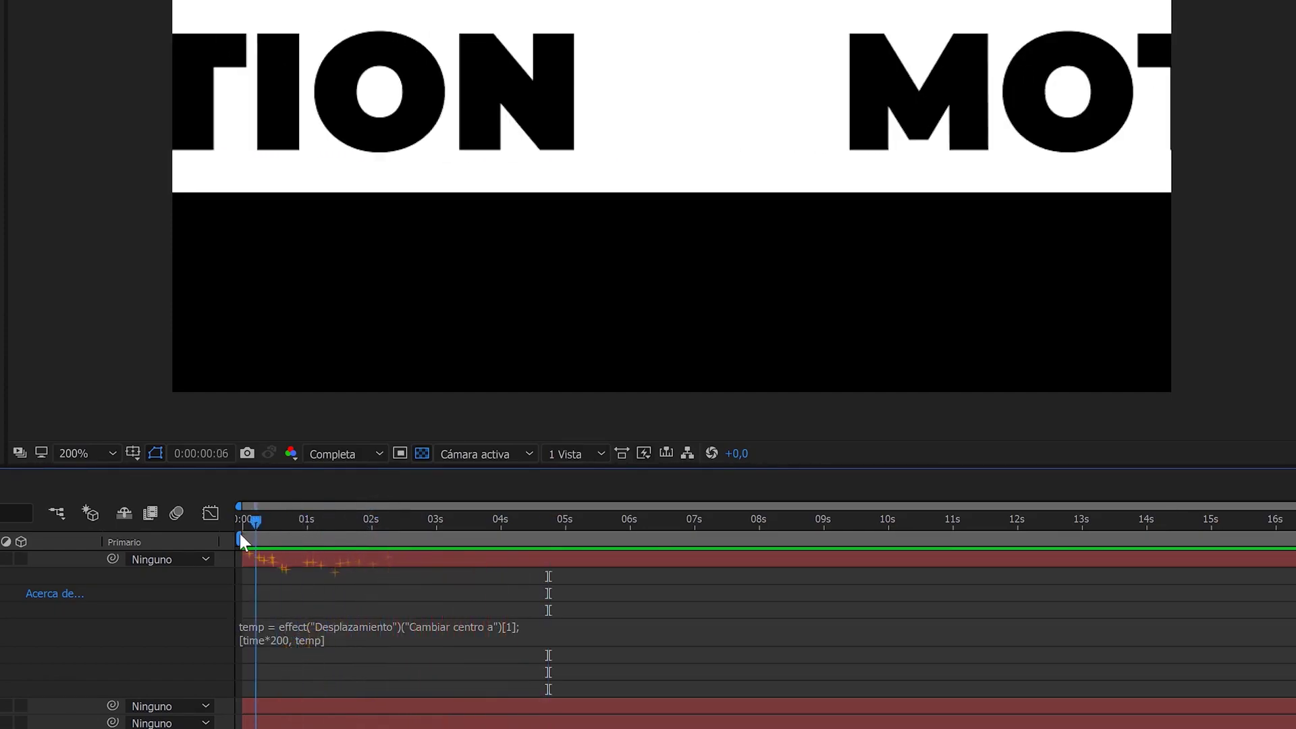
{"action": "left_click", "coordinate": [355, 638]}
{"action": "left_click", "coordinate": [355, 638]}
{"action": "type", "text": "+value"}
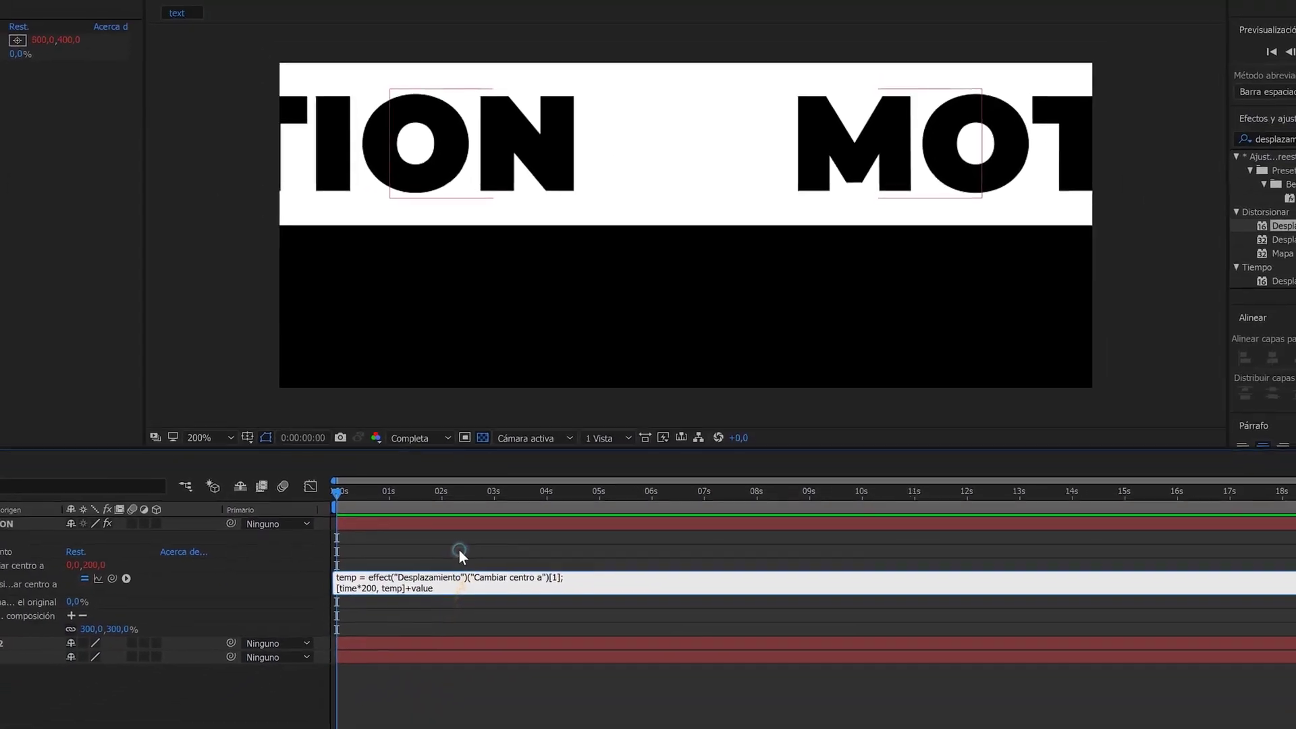
{"action": "left_click", "coordinate": [485, 532]}
{"action": "mouse_move", "coordinate": [209, 532]}
{"action": "left_mouse_down"}
{"action": "mouse_move", "coordinate": [276, 532]}
{"action": "mouse_move", "coordinate": [245, 533]}
{"action": "left_mouse_up"}
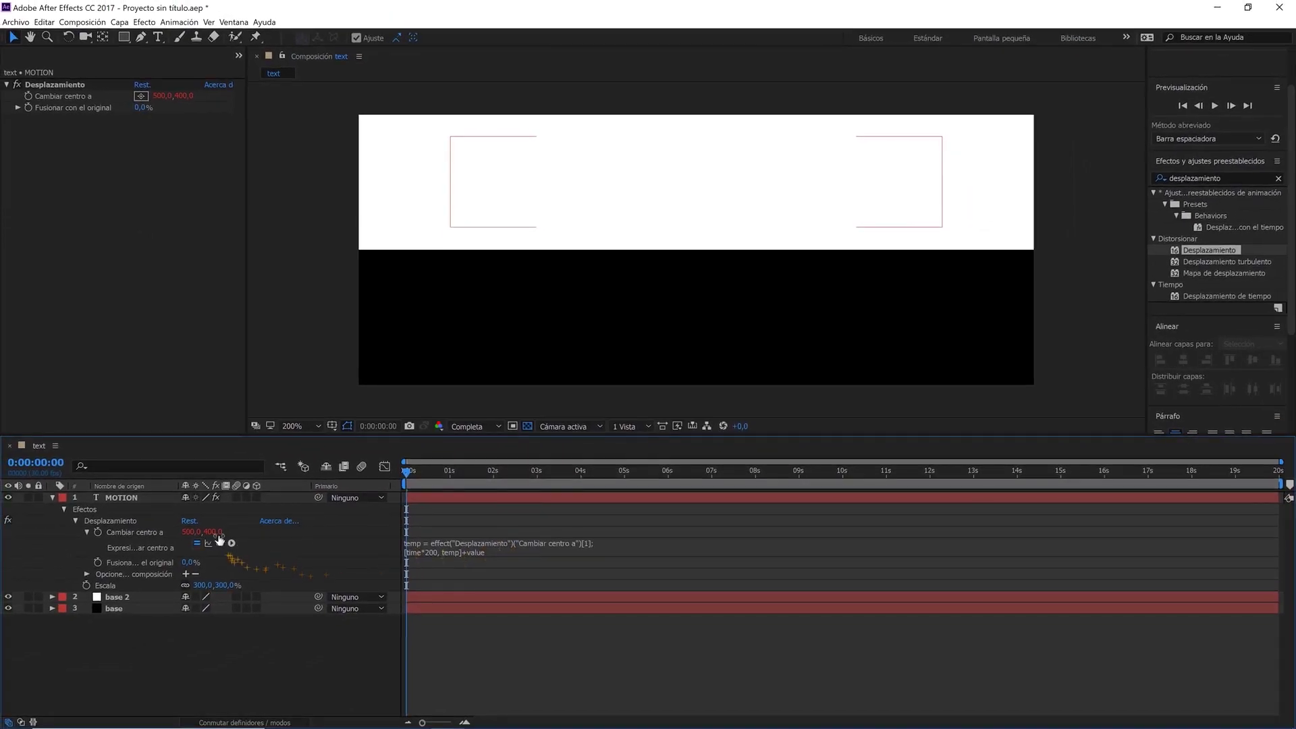
{"action": "type", "text": "300"}
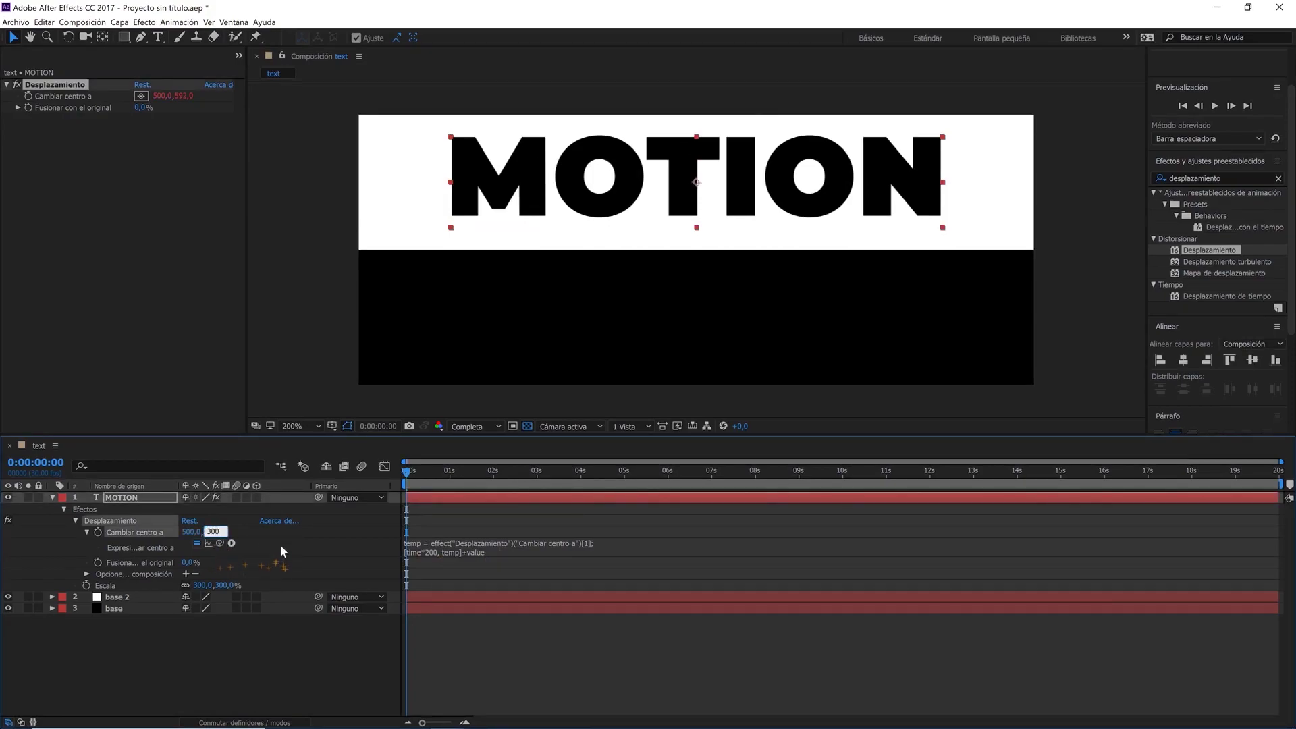
{"action": "key", "text": "Return"}
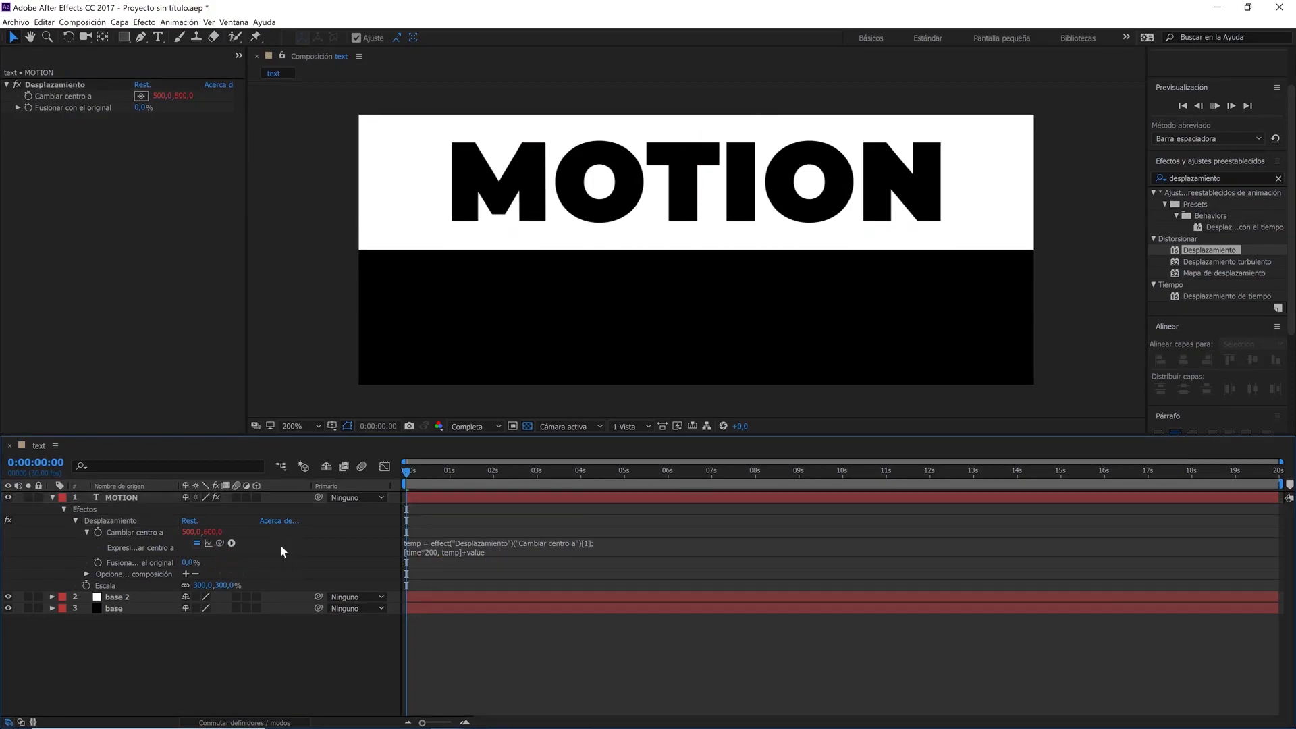
{"action": "key", "text": "space"}
{"action": "key", "text": "space"}
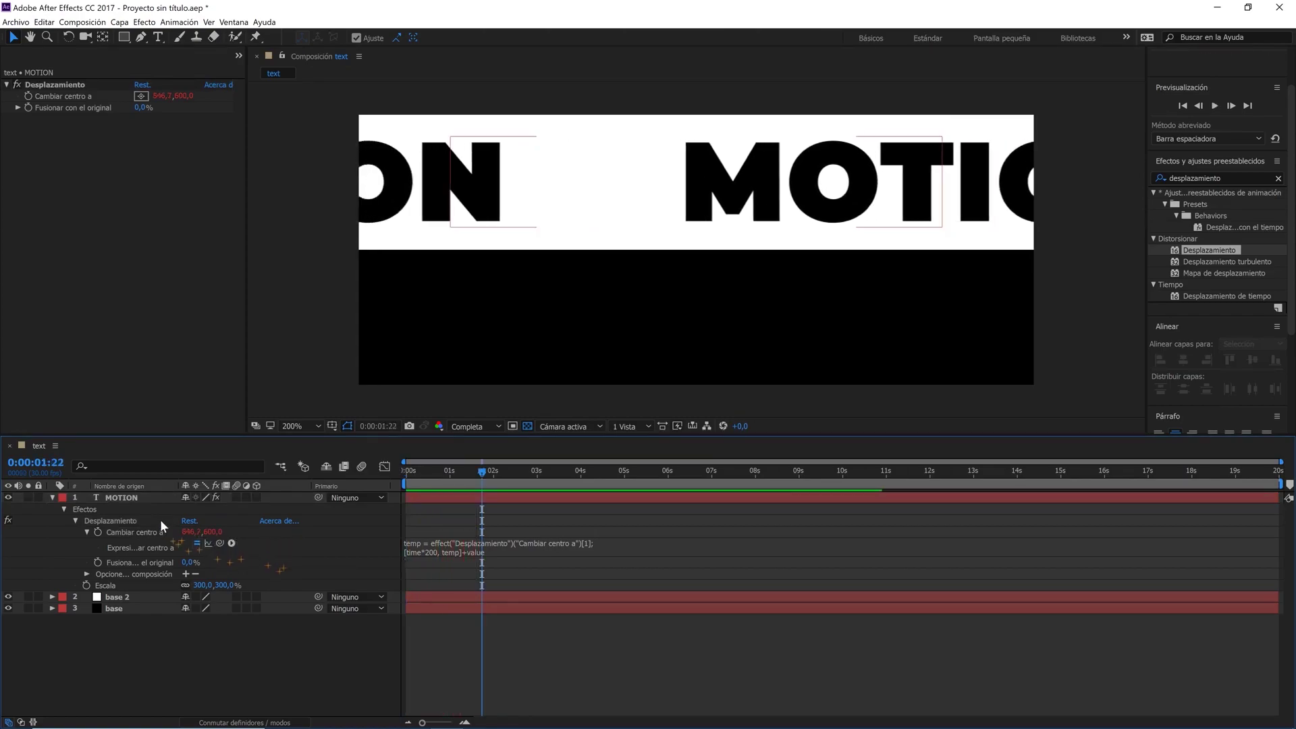
{"action": "left_click", "coordinate": [142, 501]}
- Duplicate MOTION and change the copy to white text reading 'GRAPHICS'
{"action": "key", "text": "ctrl+d"}
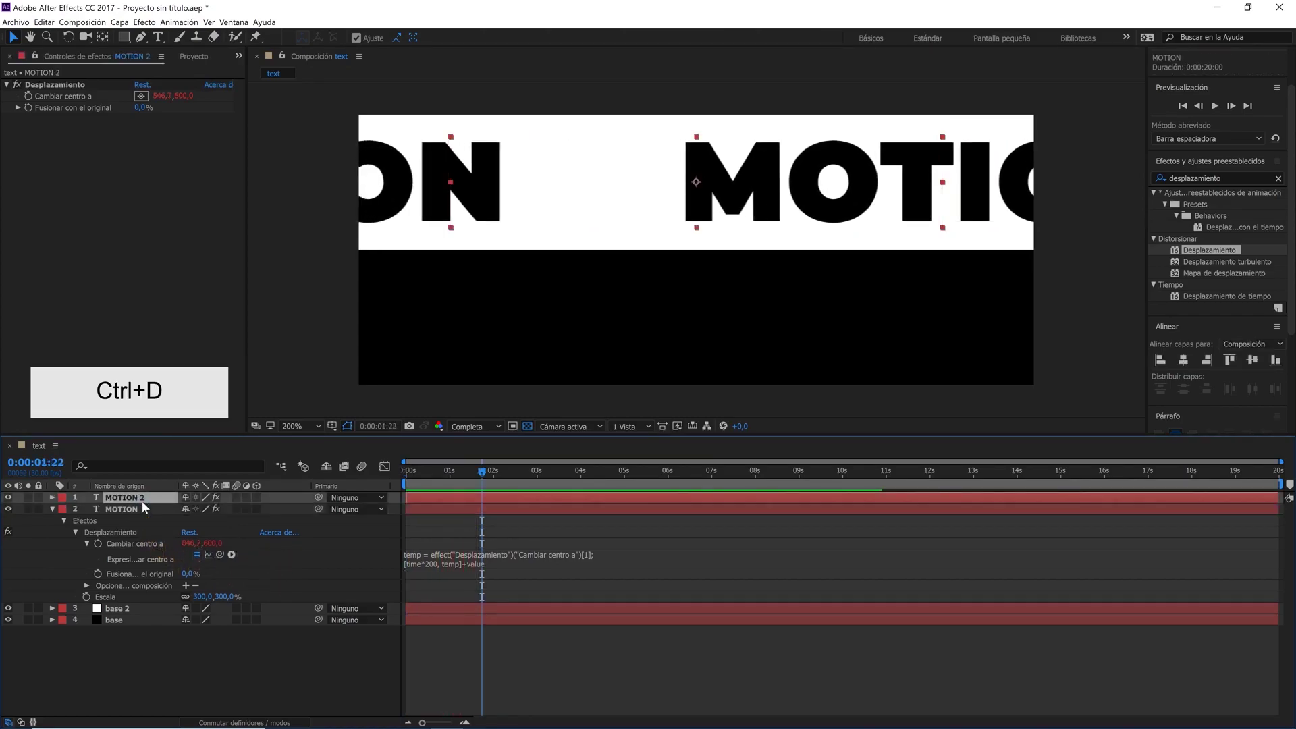
{"action": "double_click", "coordinate": [140, 498]}
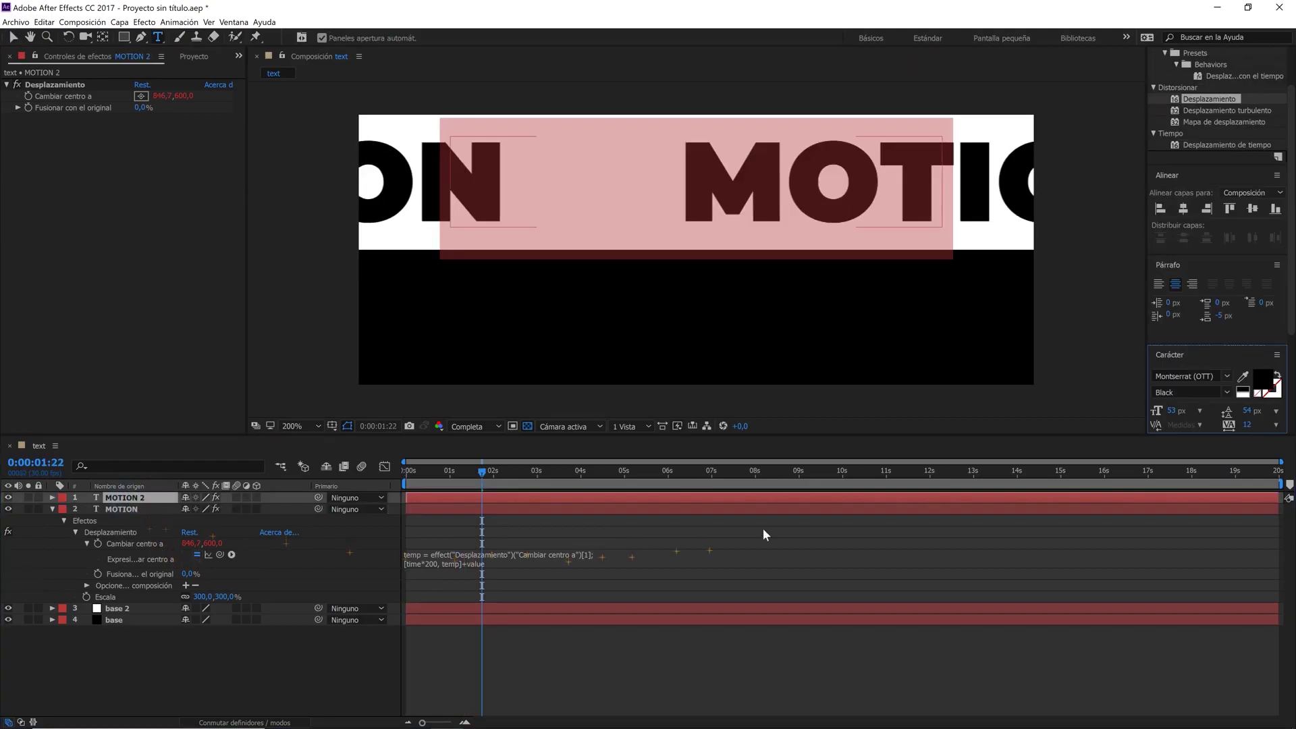
{"action": "left_click", "coordinate": [1261, 382]}
{"action": "left_click", "coordinate": [486, 433]}
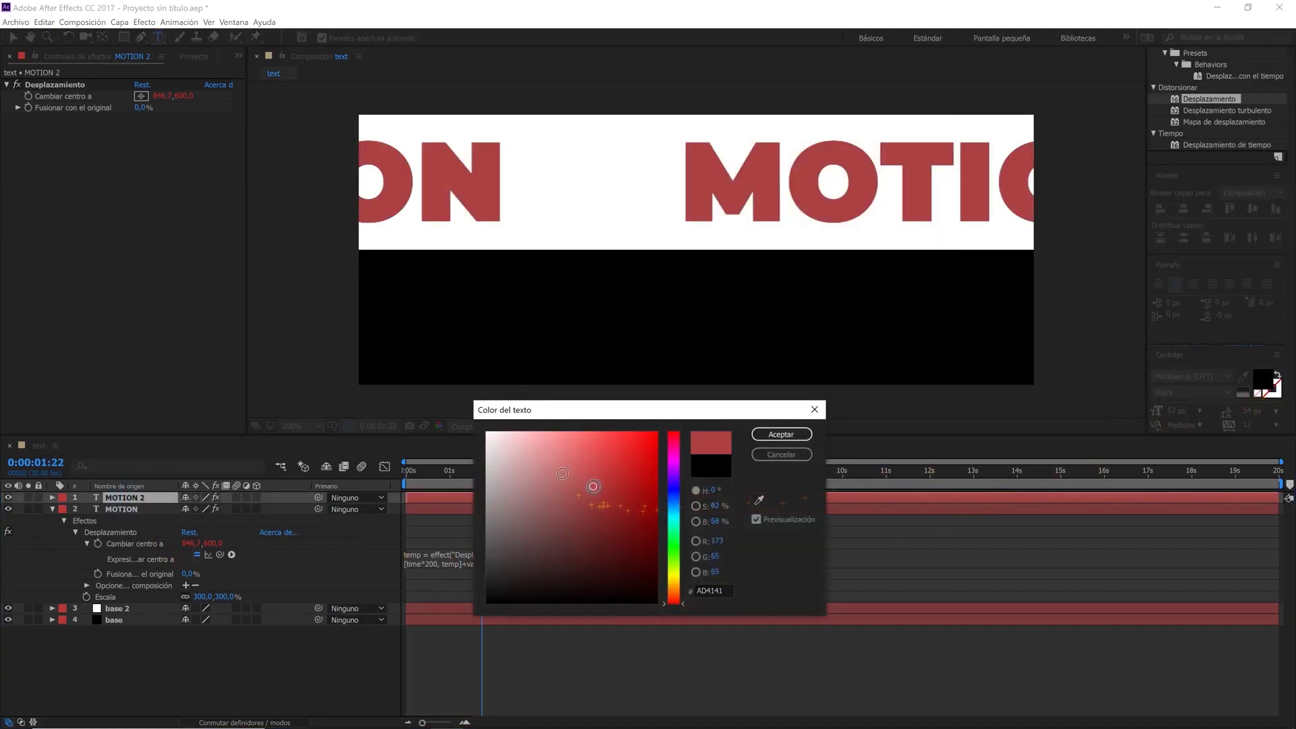
{"action": "left_click", "coordinate": [782, 434]}
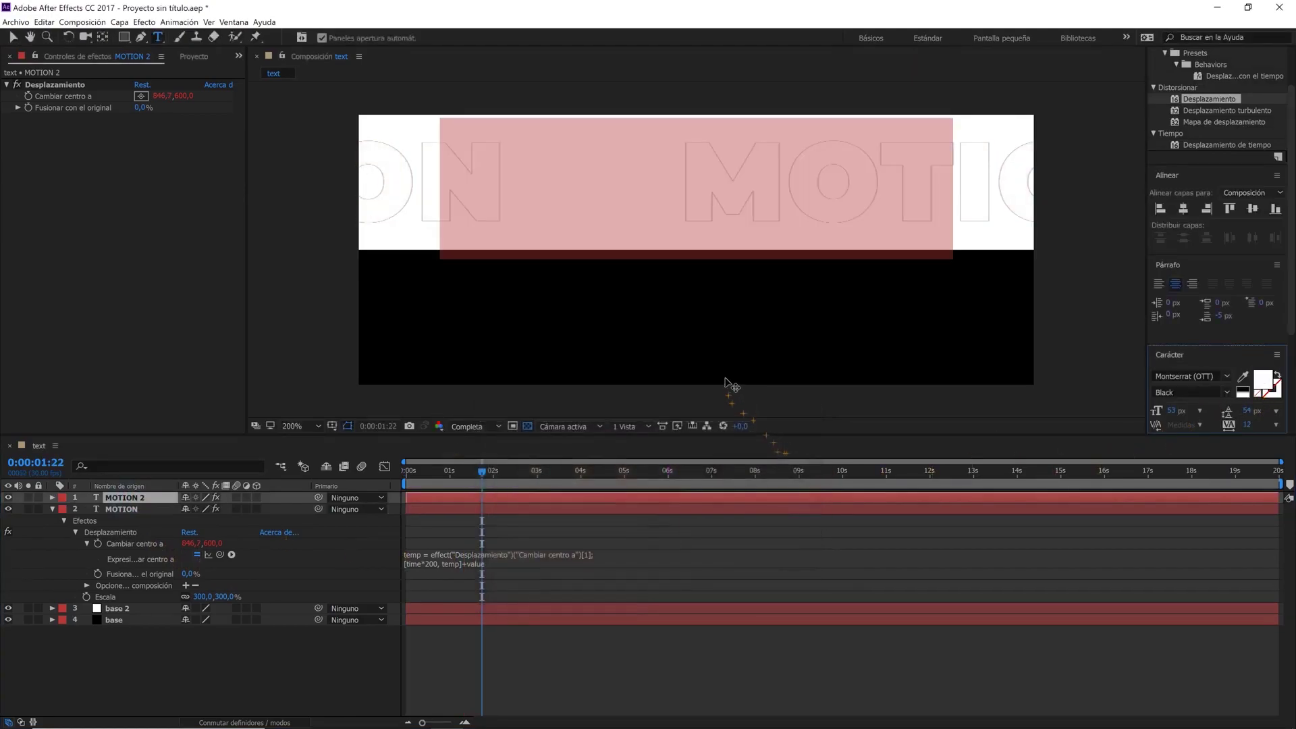
{"action": "type", "text": "GRAP"}
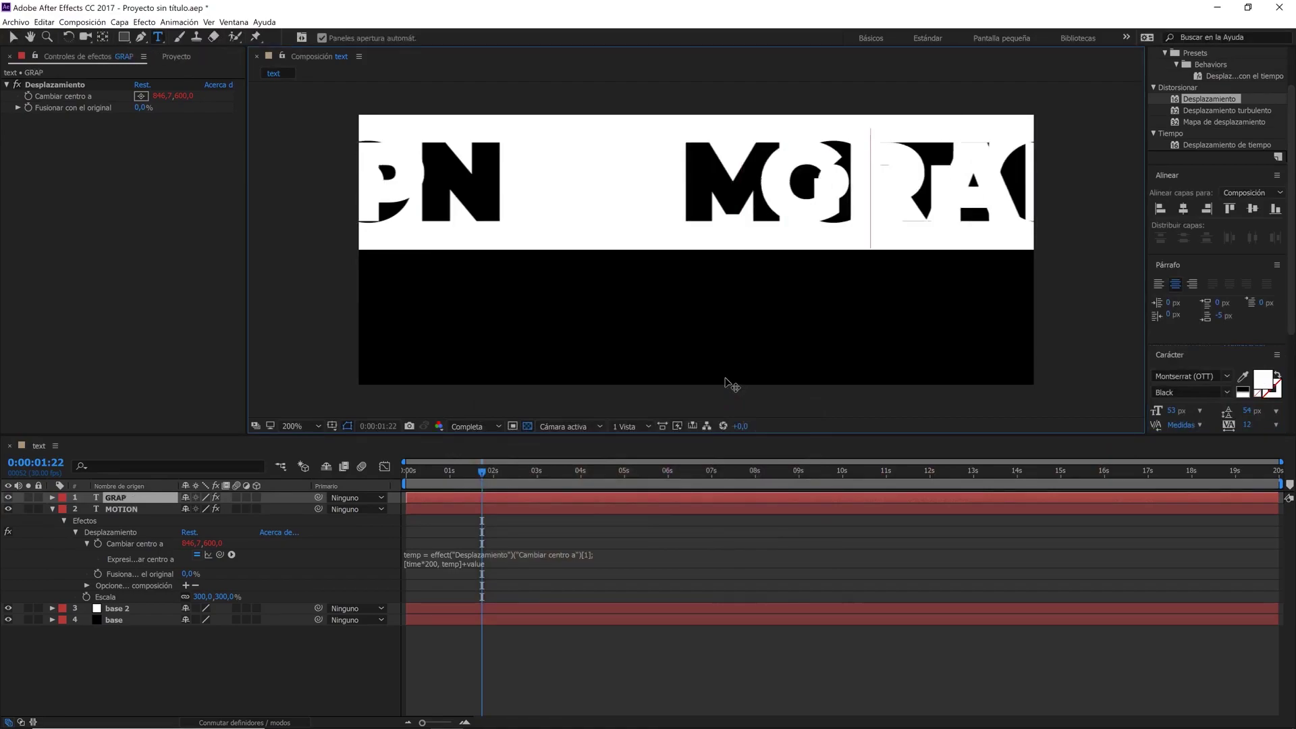
{"action": "type", "text": "HICS"}
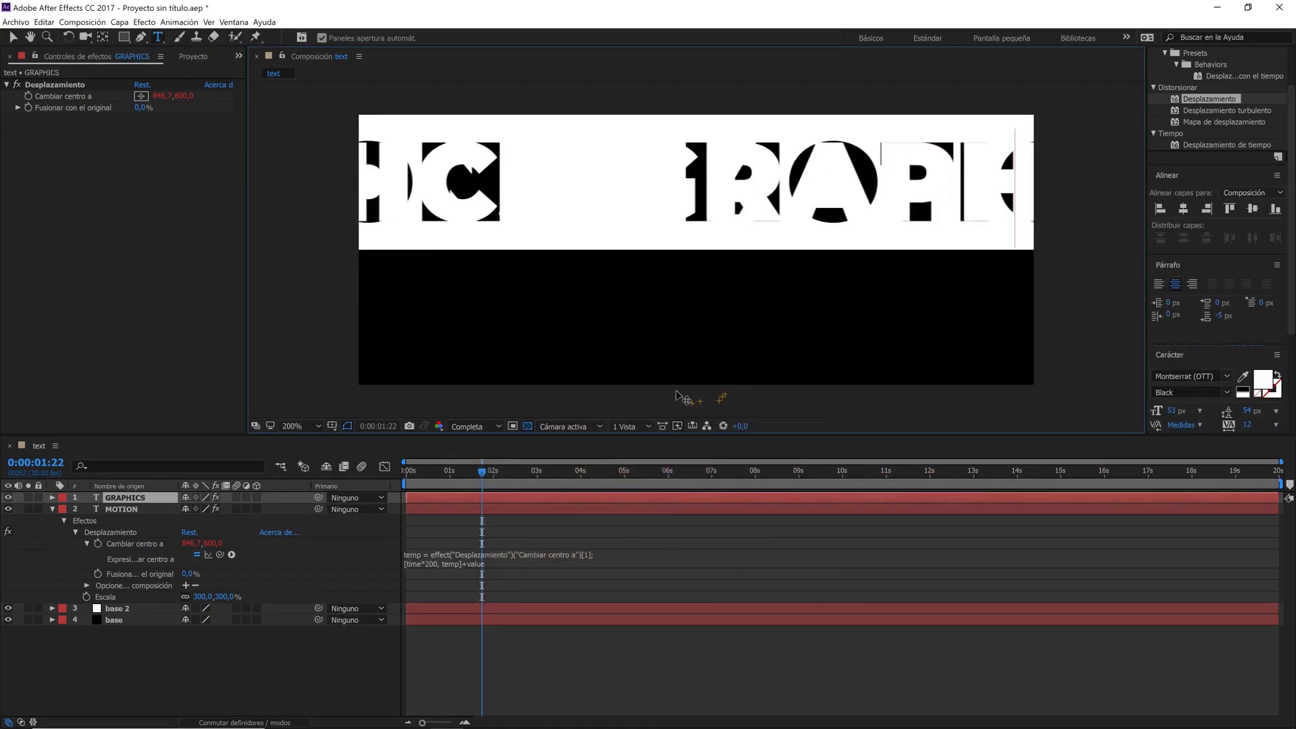
{"action": "left_click", "coordinate": [171, 500]}
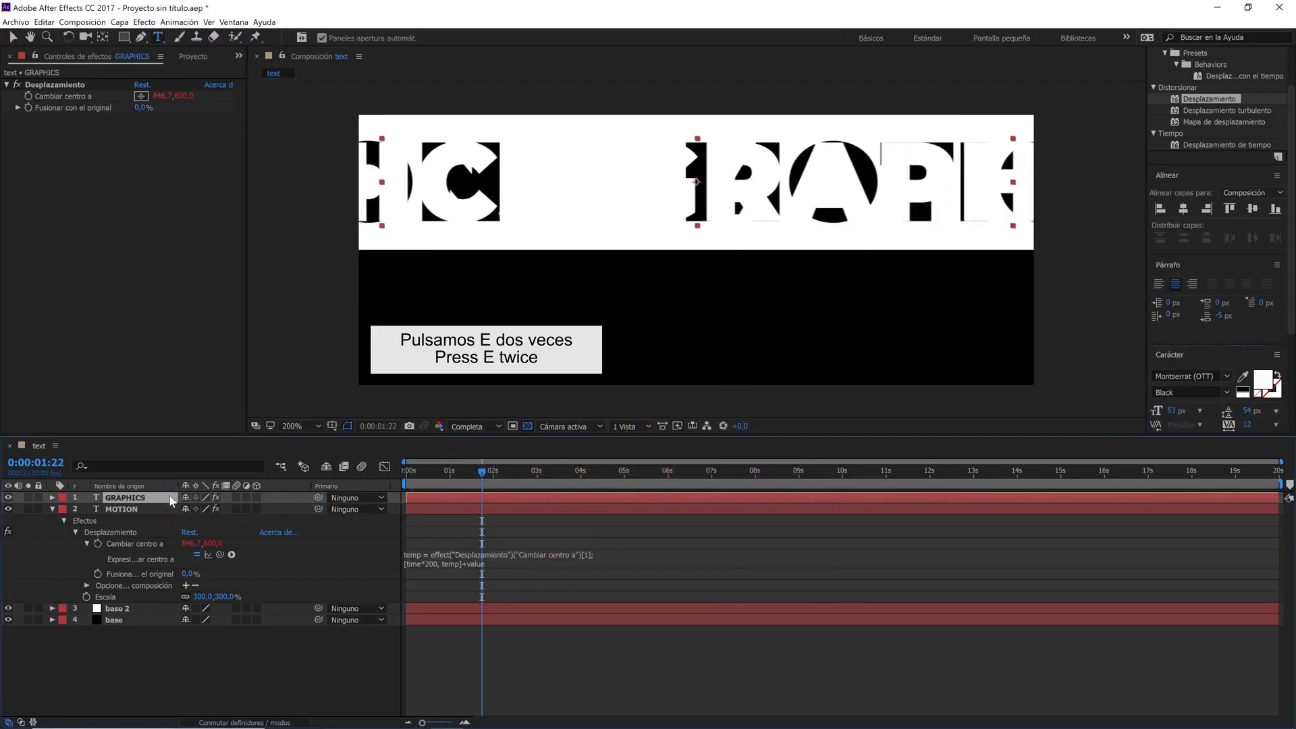
- Set the GRAPHICS vertical shift centre to 800, placing it in the black band
{"action": "key", "text": "e"}
{"action": "key", "text": "e"}
{"action": "left_click", "coordinate": [461, 530]}
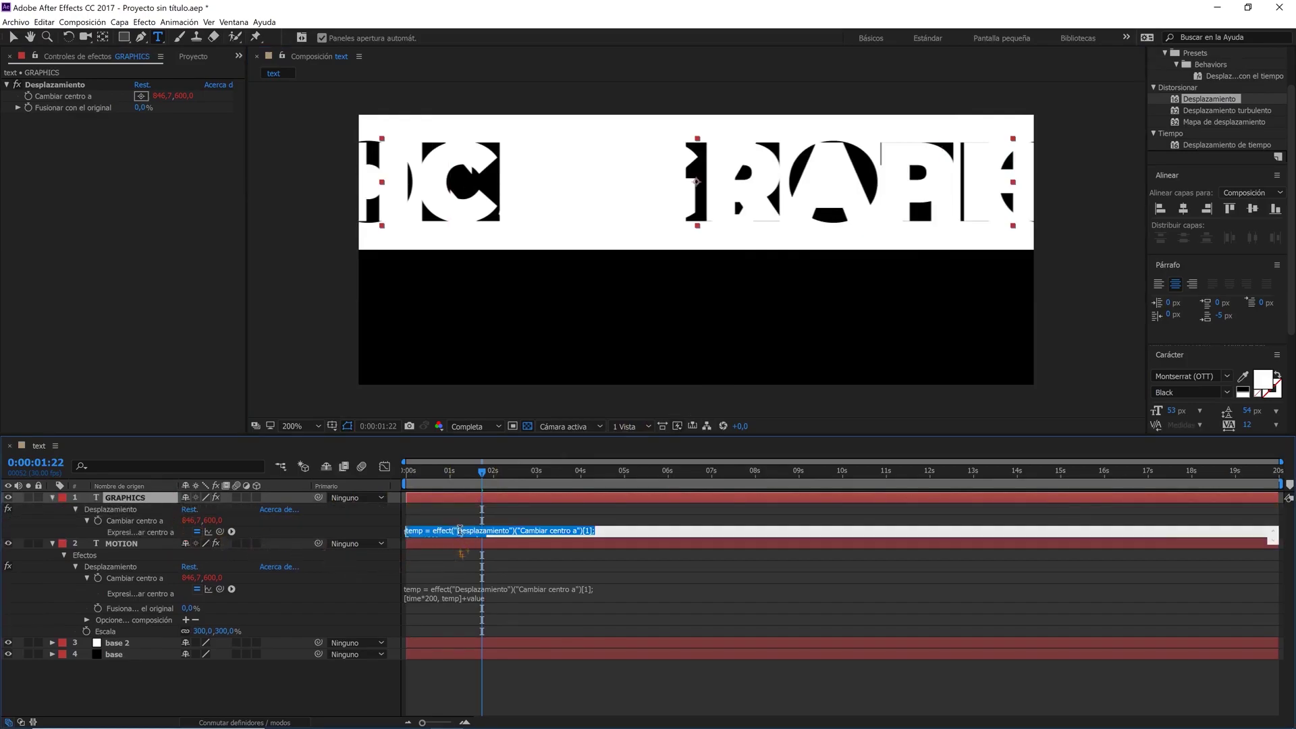
{"action": "left_click", "coordinate": [507, 518]}
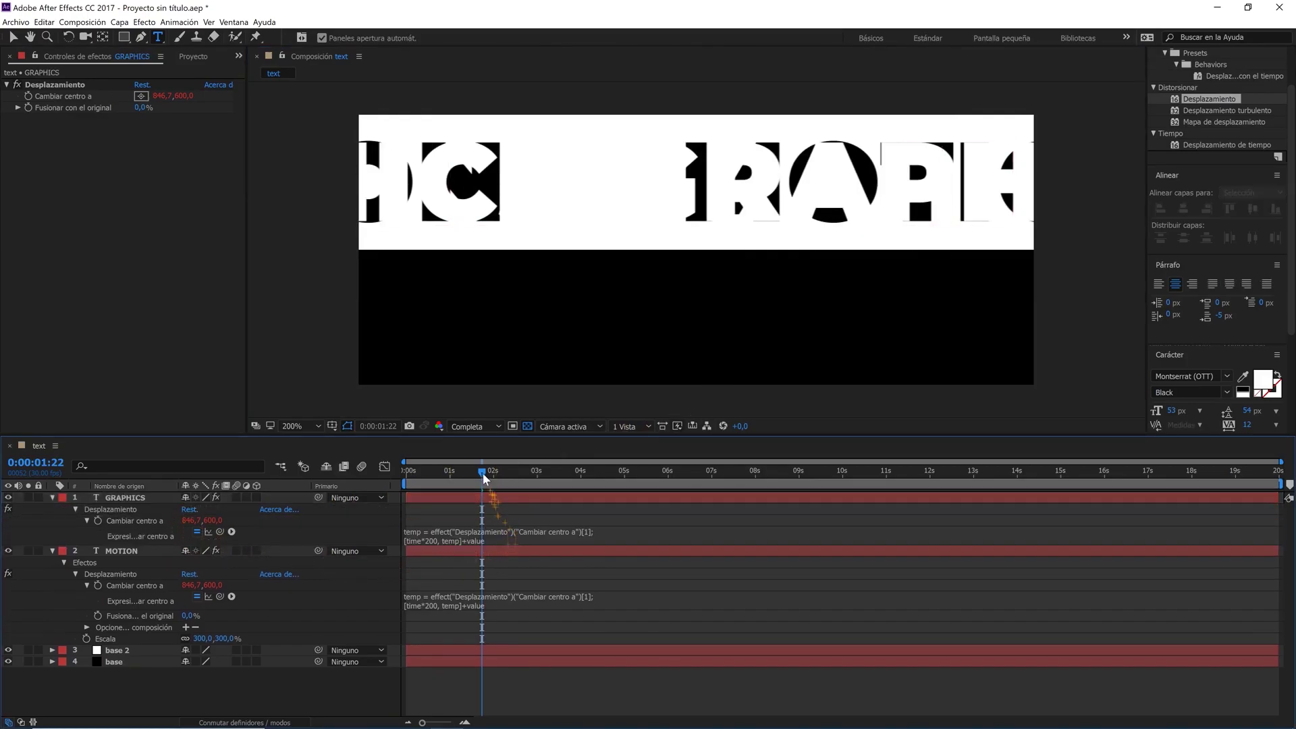
{"action": "left_click_drag", "start_coordinate": [482, 471], "coordinate": [448, 471]}
{"action": "key", "text": "Caps_Lock"}
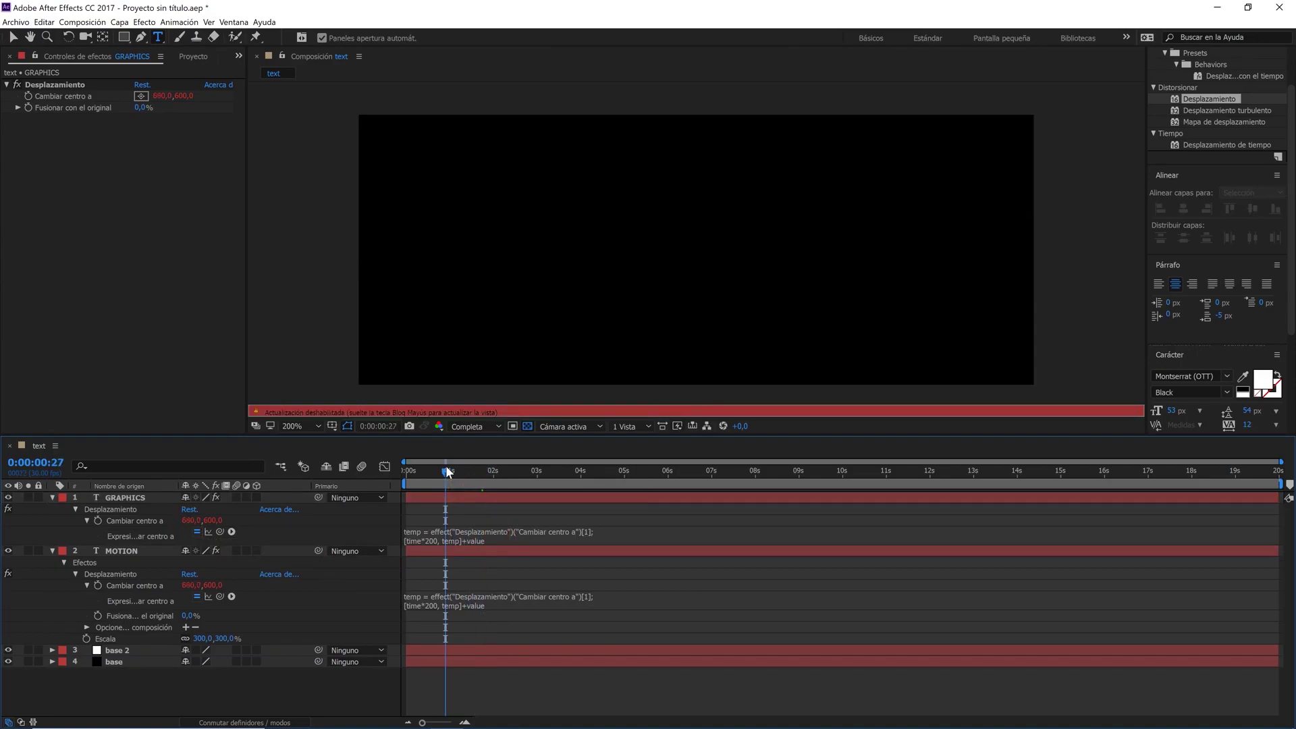
{"action": "key", "text": "Caps_Lock"}
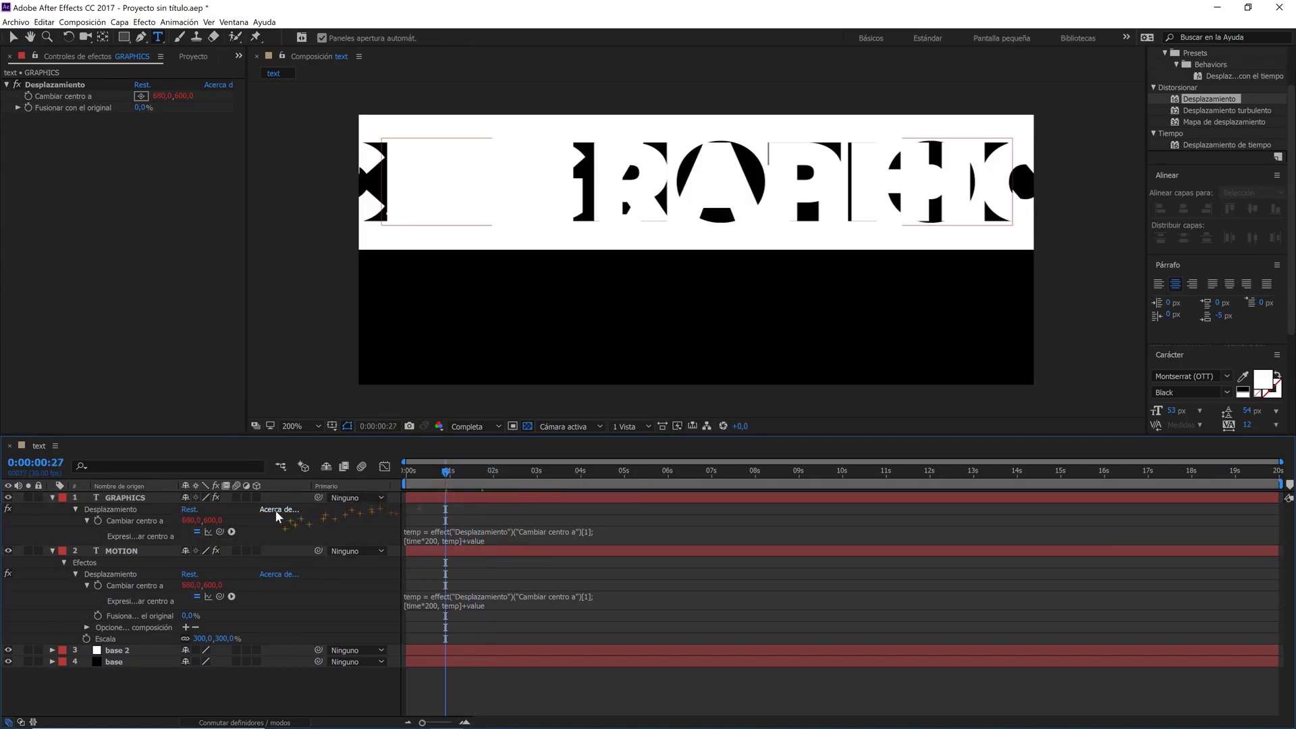
{"action": "mouse_move", "coordinate": [213, 526]}
{"action": "left_mouse_down"}
{"action": "mouse_move", "coordinate": [270, 518]}
{"action": "mouse_move", "coordinate": [247, 521]}
{"action": "left_mouse_up"}
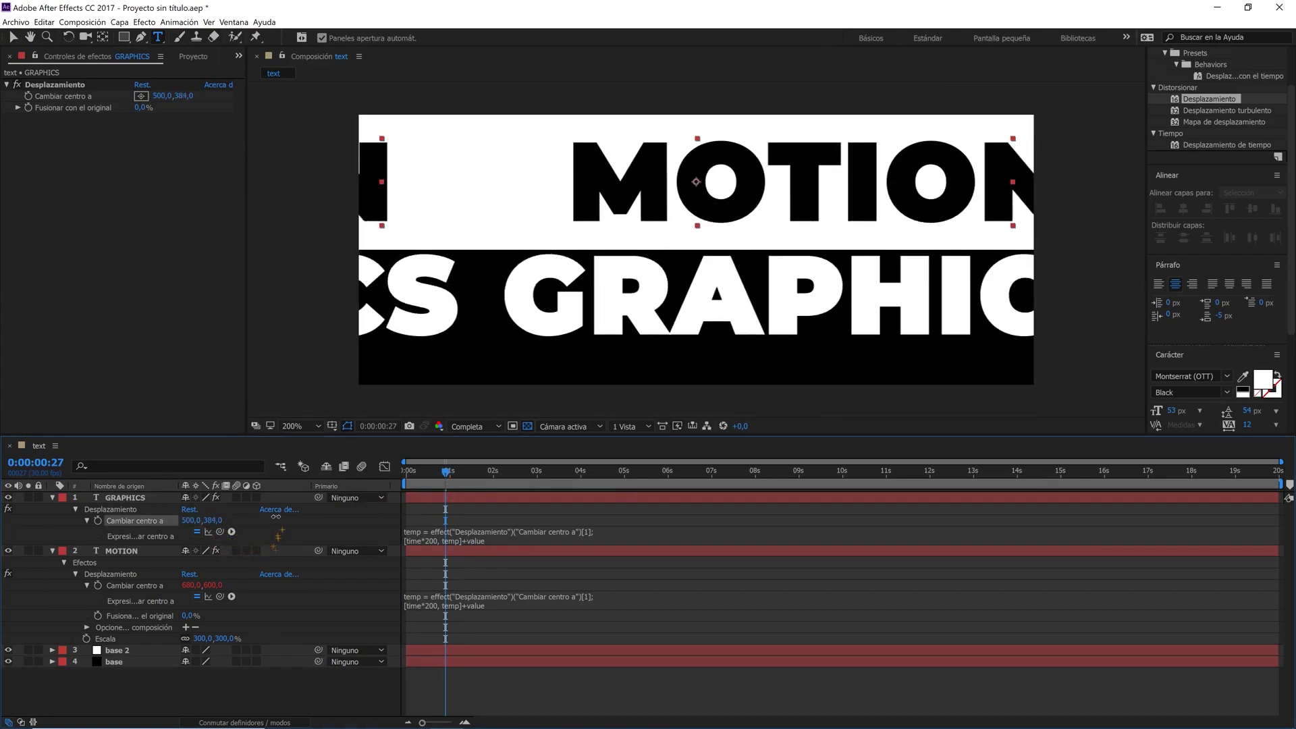
{"action": "left_click", "coordinate": [213, 520]}
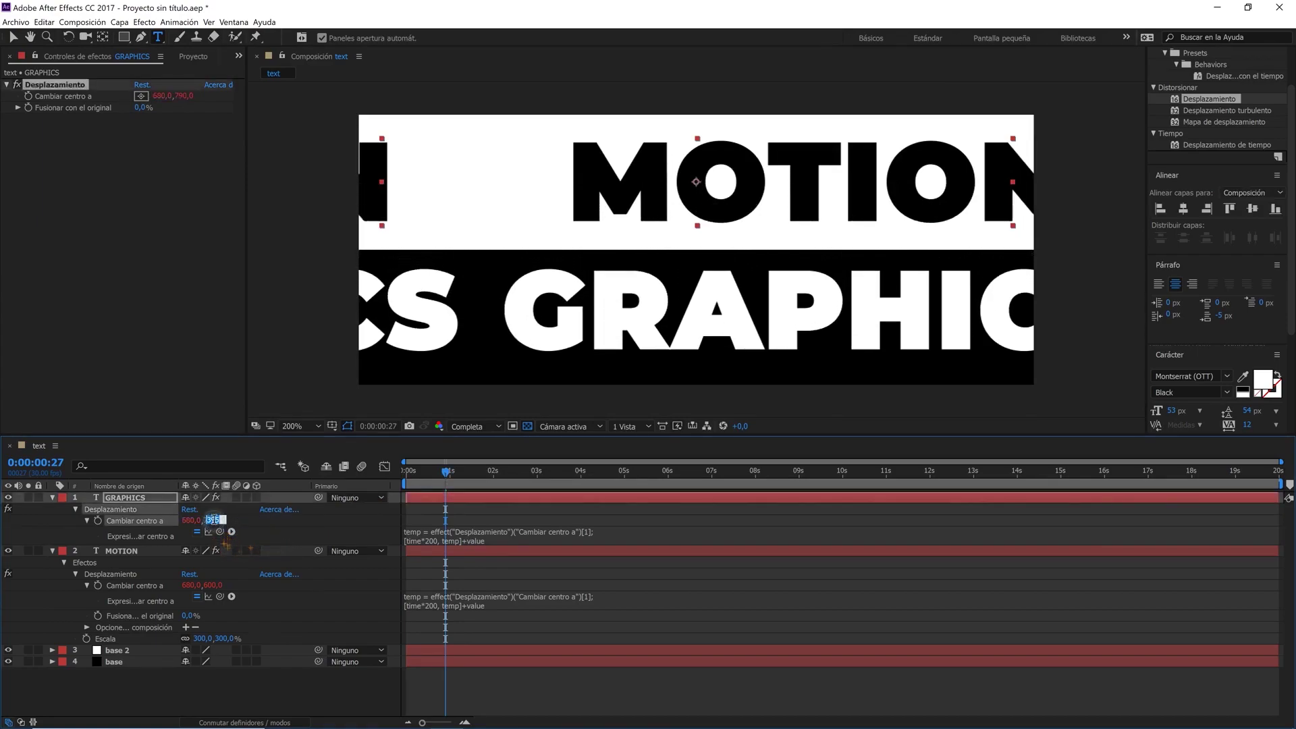
{"action": "type", "text": "400"}
{"action": "left_click", "coordinate": [260, 529]}
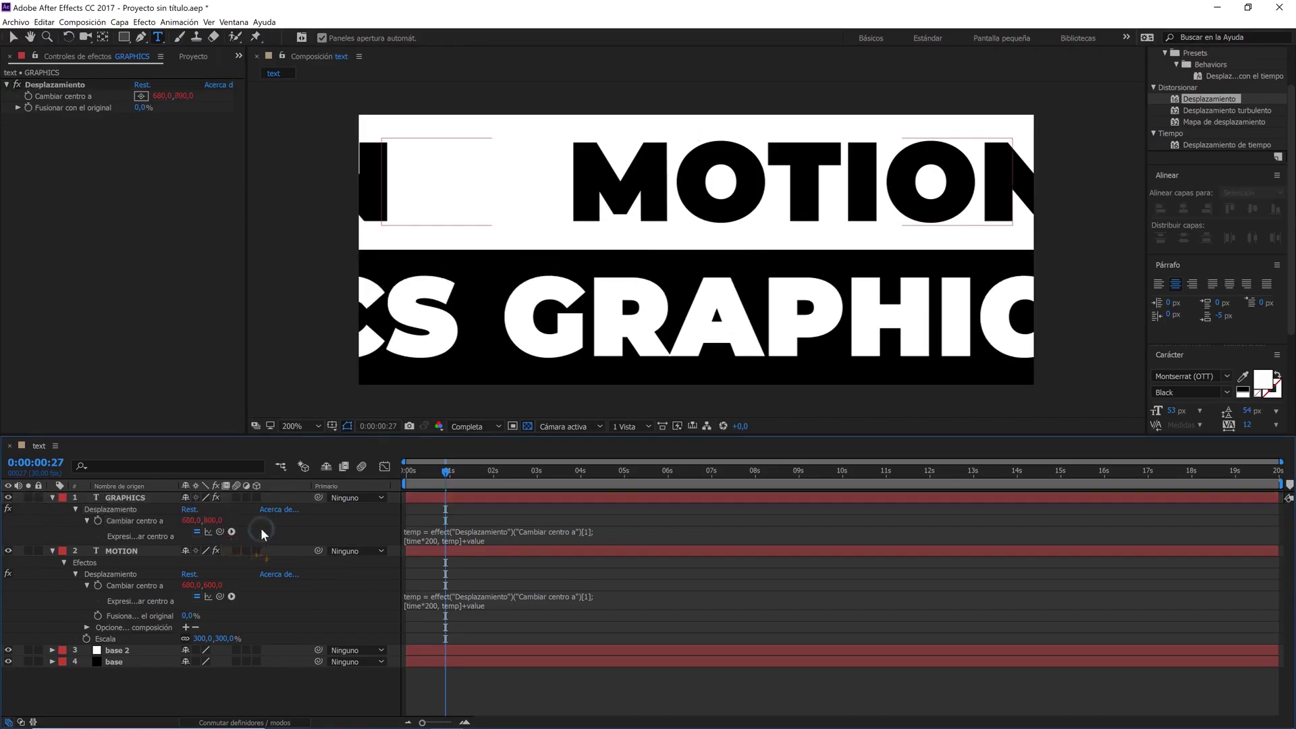
- Change the GRAPHICS expression to time*-200 so it scrolls opposite to MOTION
{"action": "left_click_drag", "start_coordinate": [445, 471], "coordinate": [406, 470]}
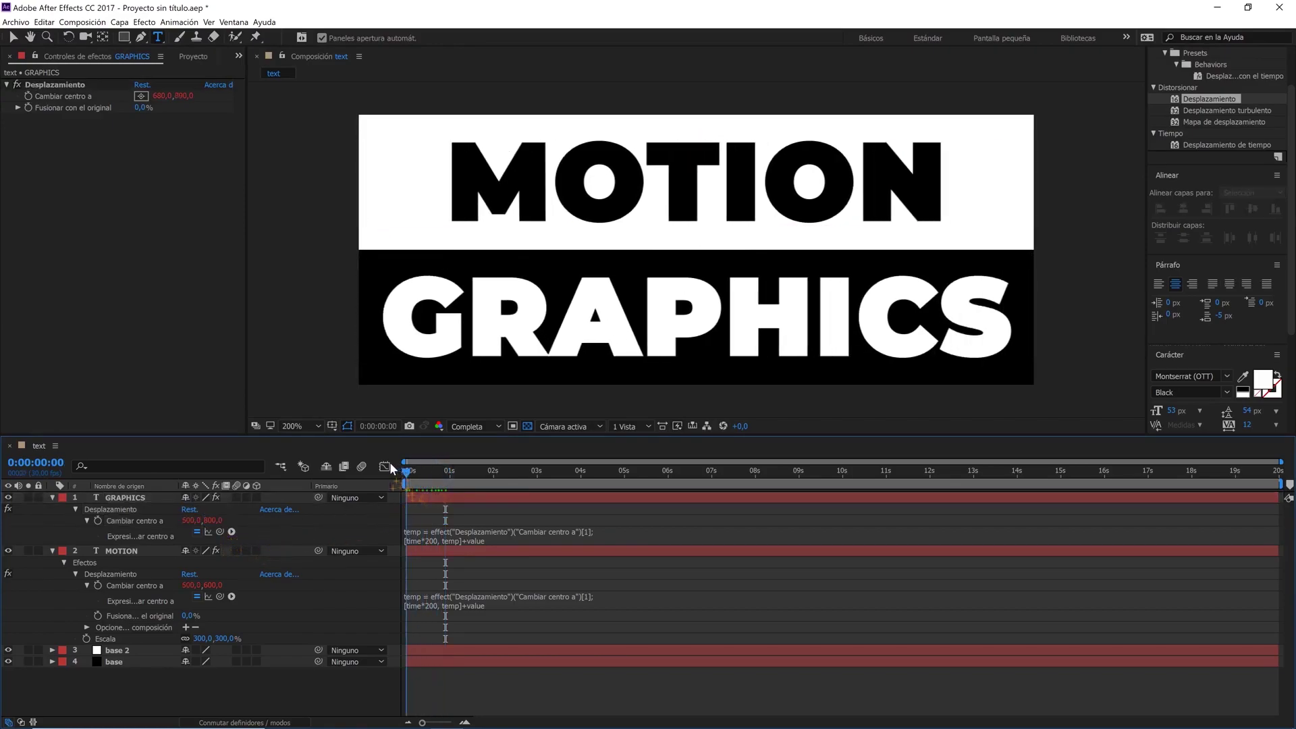
{"action": "key", "text": "space"}
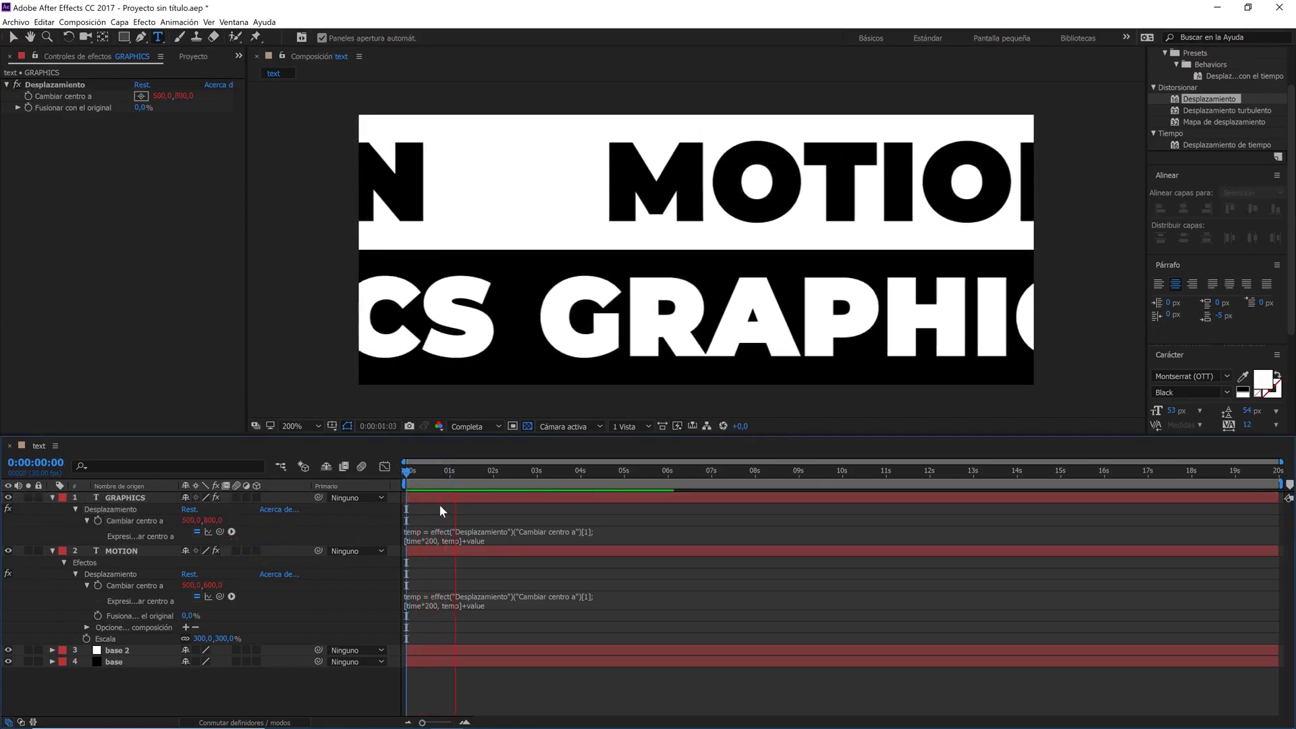
{"action": "left_click", "coordinate": [444, 531]}
{"action": "left_click", "coordinate": [430, 539]}
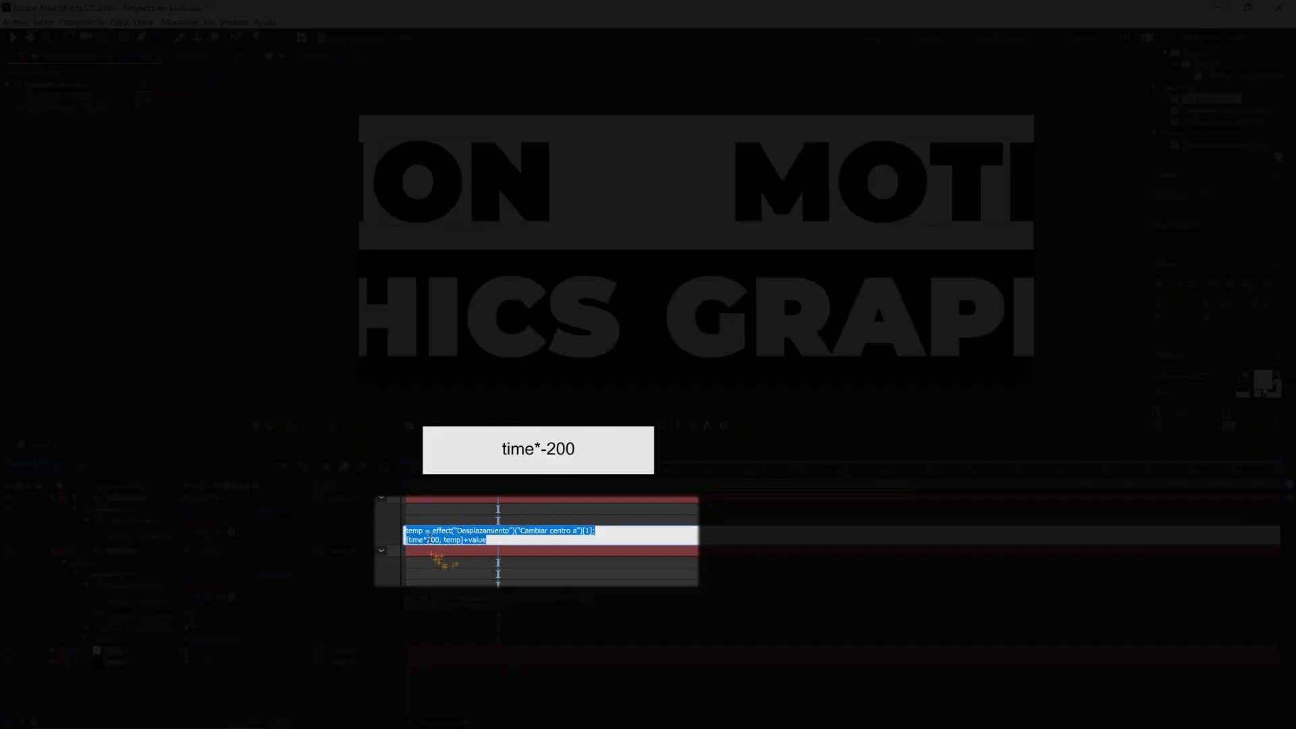
{"action": "type", "text": "-"}
{"action": "left_click", "coordinate": [447, 572]}
{"action": "key", "text": "space"}
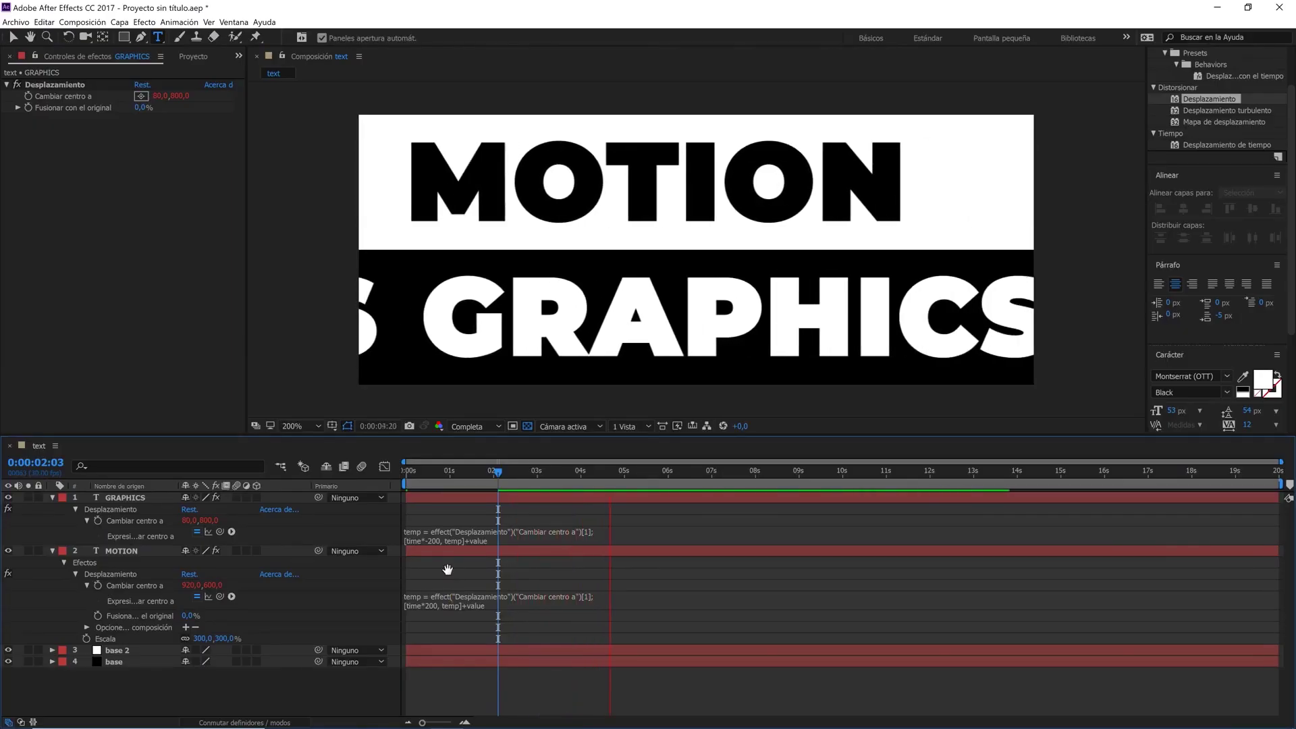
- Select all four layers and collapse their properties
{"action": "key", "text": "ctrl+a"}
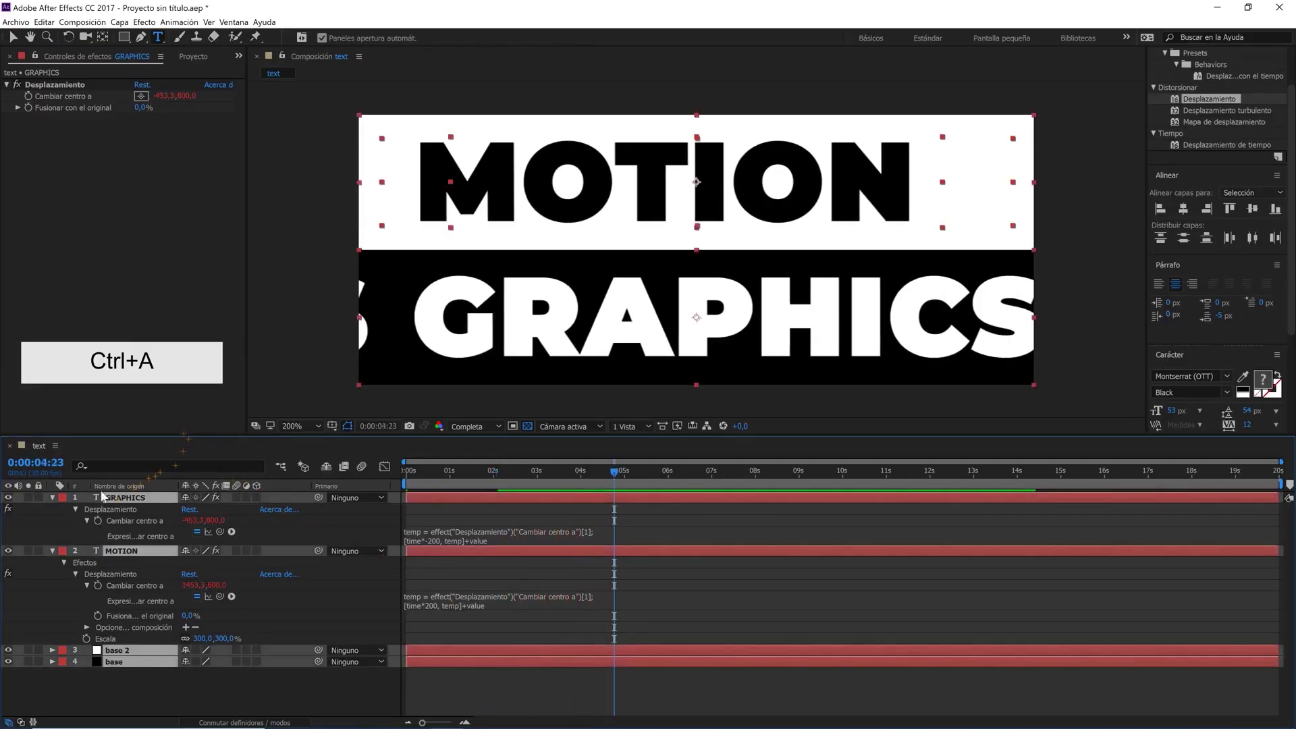
{"action": "left_click", "coordinate": [52, 497]}
{"action": "left_click", "coordinate": [159, 295]}
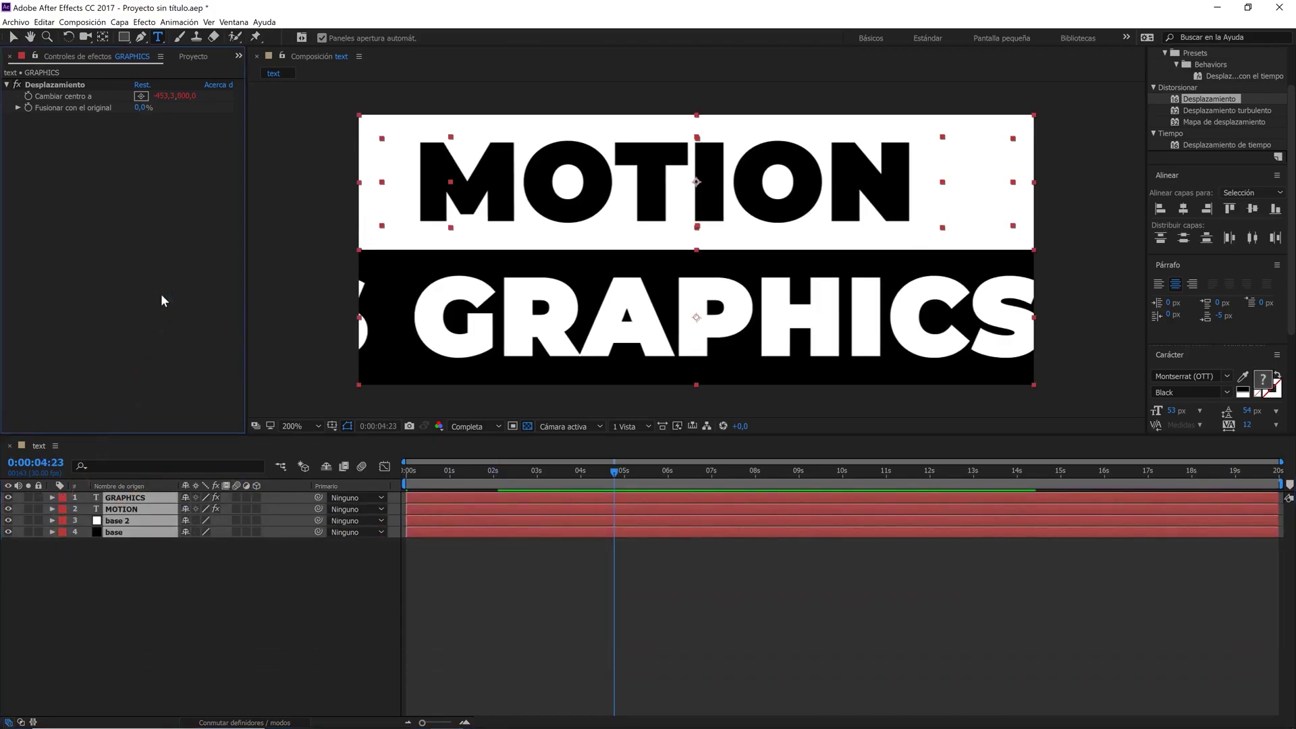
- Create the 'text square' composition at 1920 × 1080 px
{"action": "left_click", "coordinate": [186, 57]}
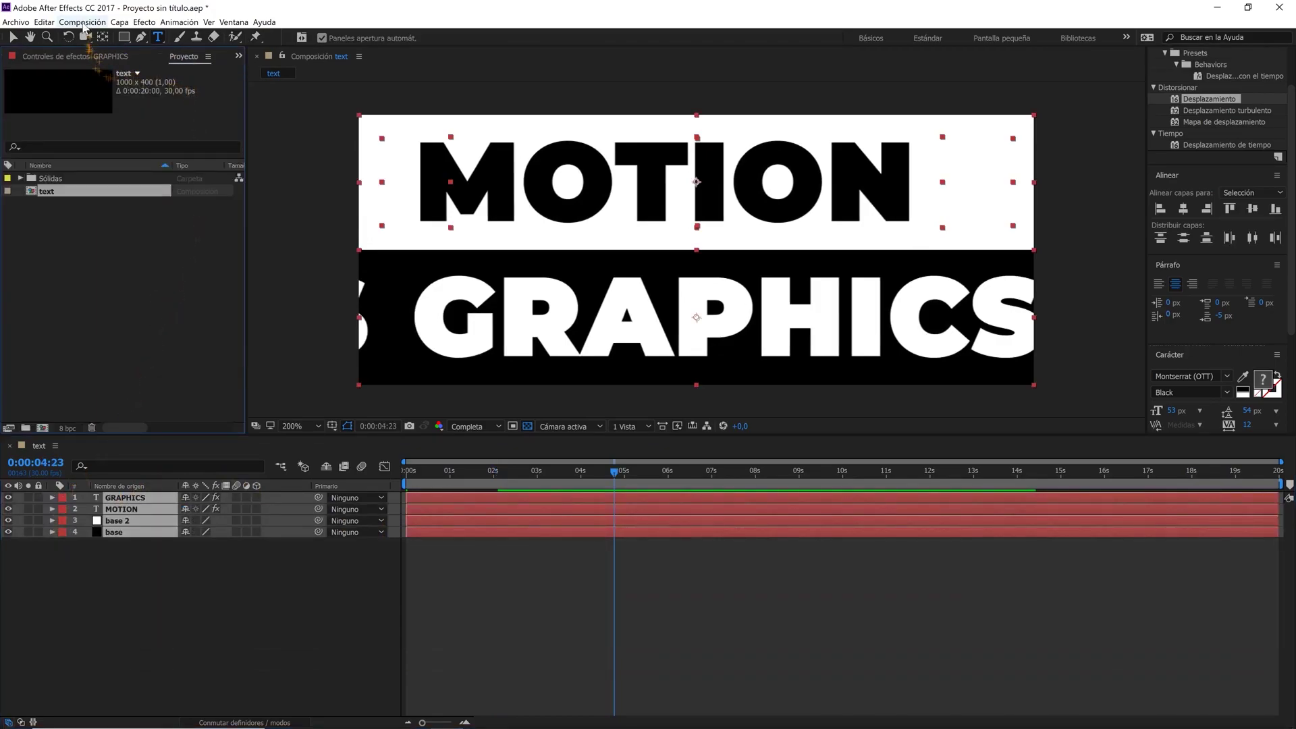
{"action": "left_click", "coordinate": [82, 22]}
{"action": "left_click", "coordinate": [135, 49]}
{"action": "type", "text": "text square"}
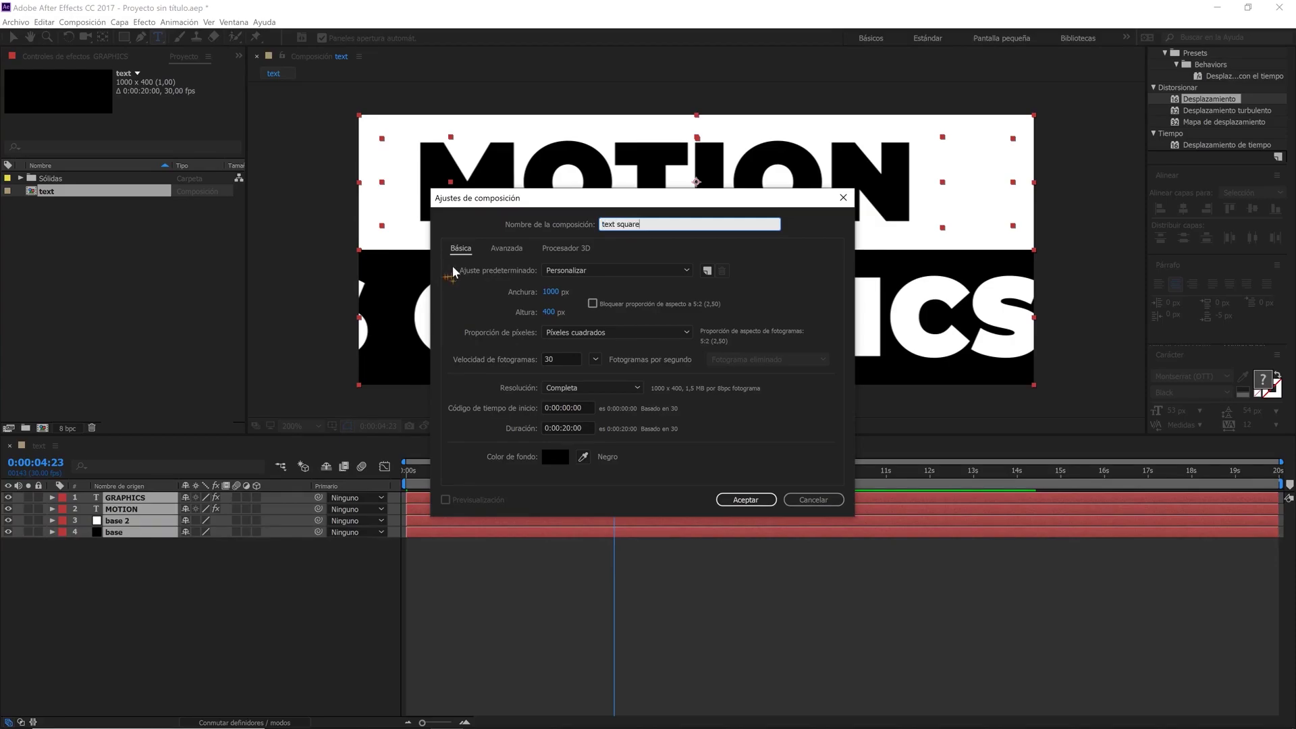
{"action": "left_click", "coordinate": [550, 292]}
{"action": "type", "text": "4"}
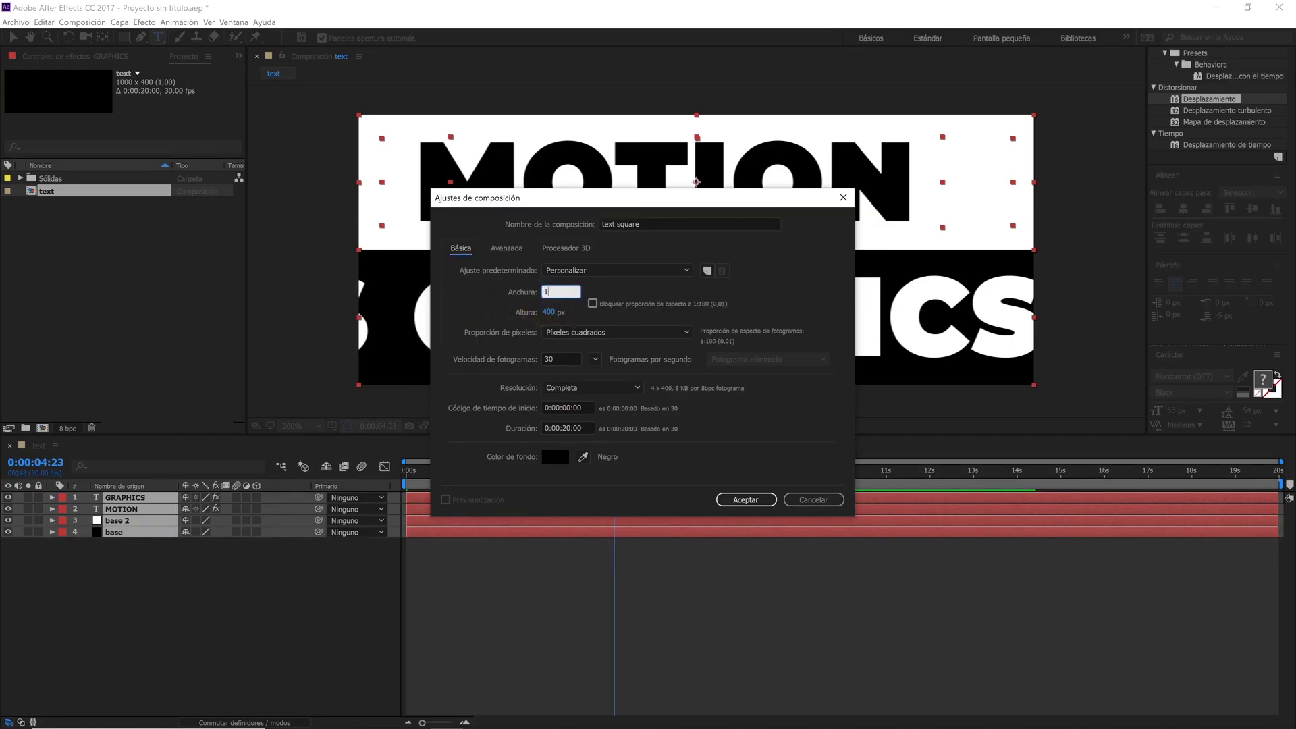
{"action": "type", "text": "1920"}
{"action": "left_click", "coordinate": [550, 313]}
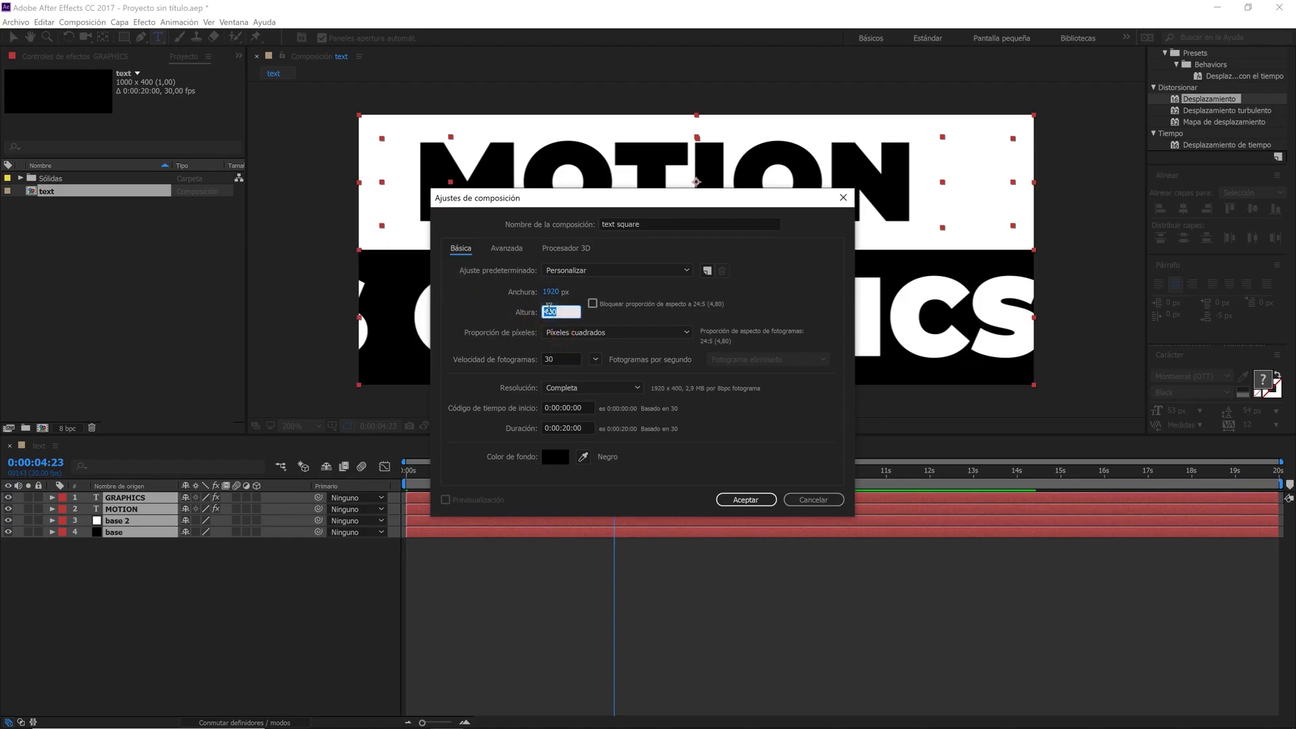
{"action": "type", "text": "108"}
{"action": "left_click", "coordinate": [744, 498]}
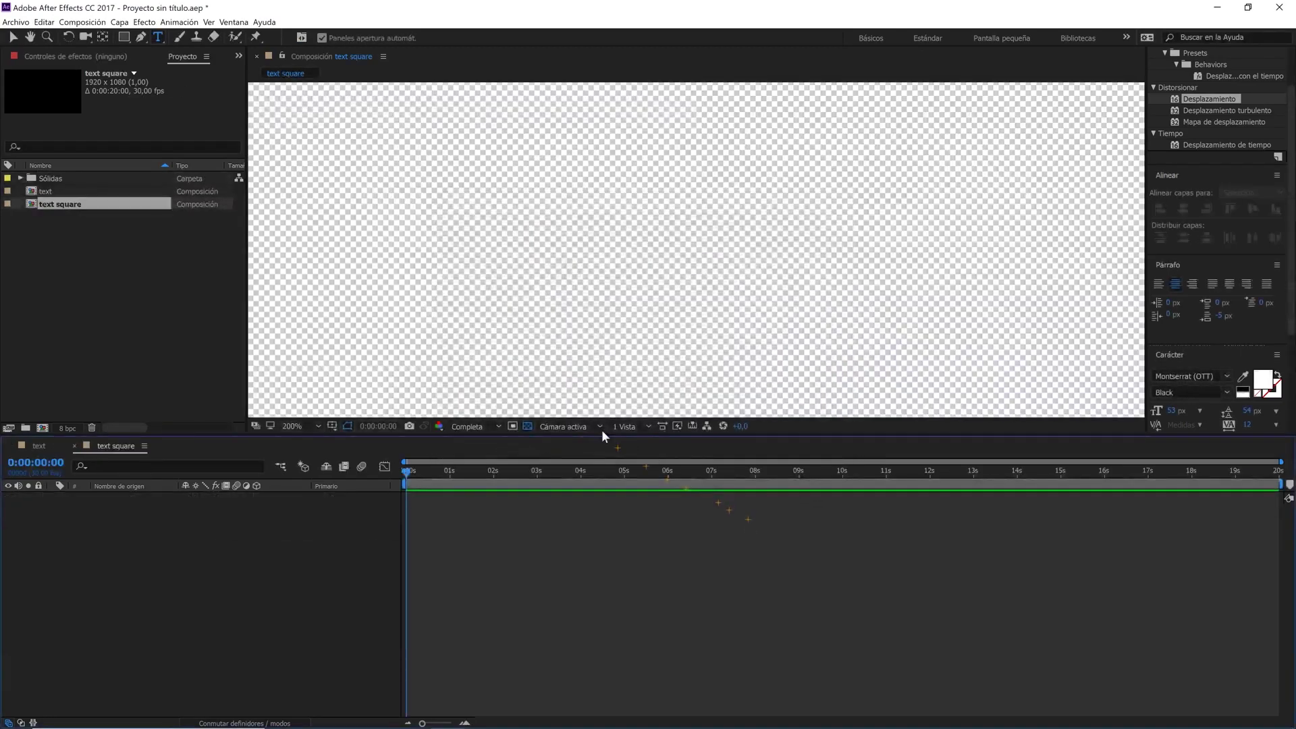
- Nest the text comp inside text square and make it a 3D layer
{"action": "left_click", "coordinate": [157, 289]}
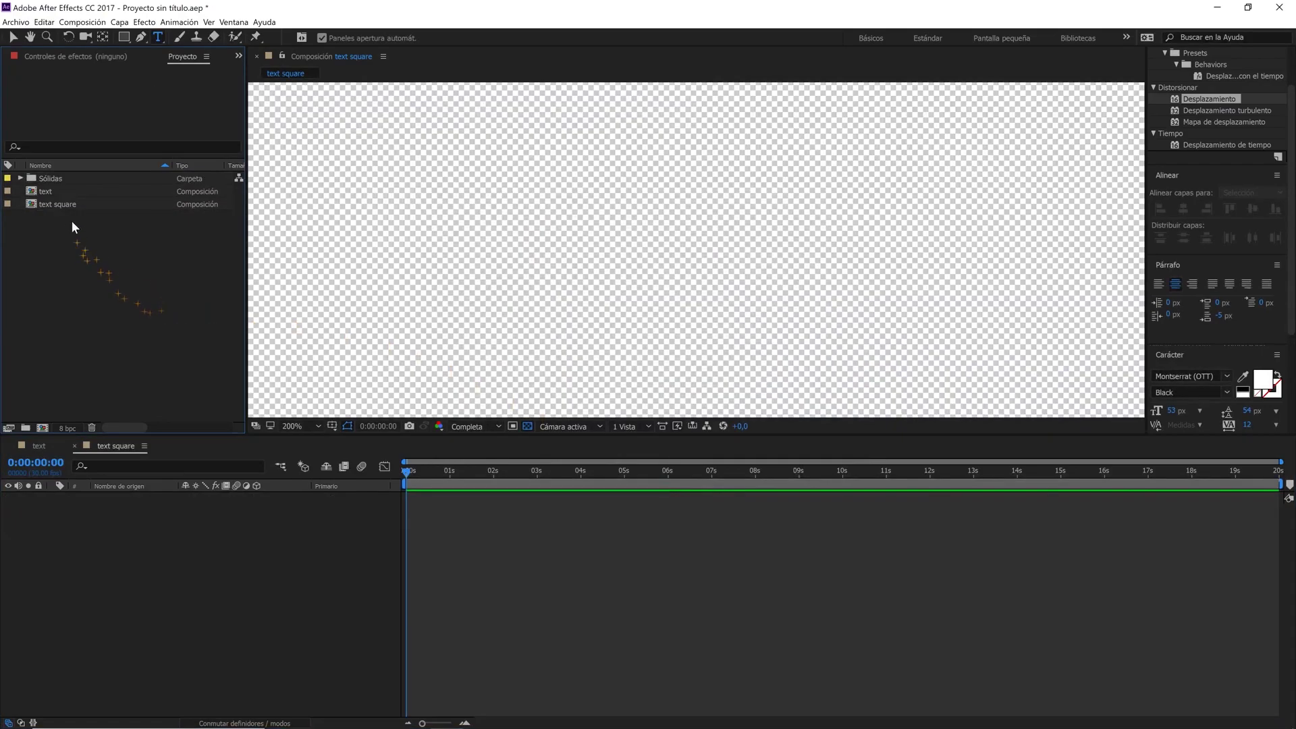
{"action": "left_click_drag", "start_coordinate": [50, 191], "coordinate": [205, 559]}
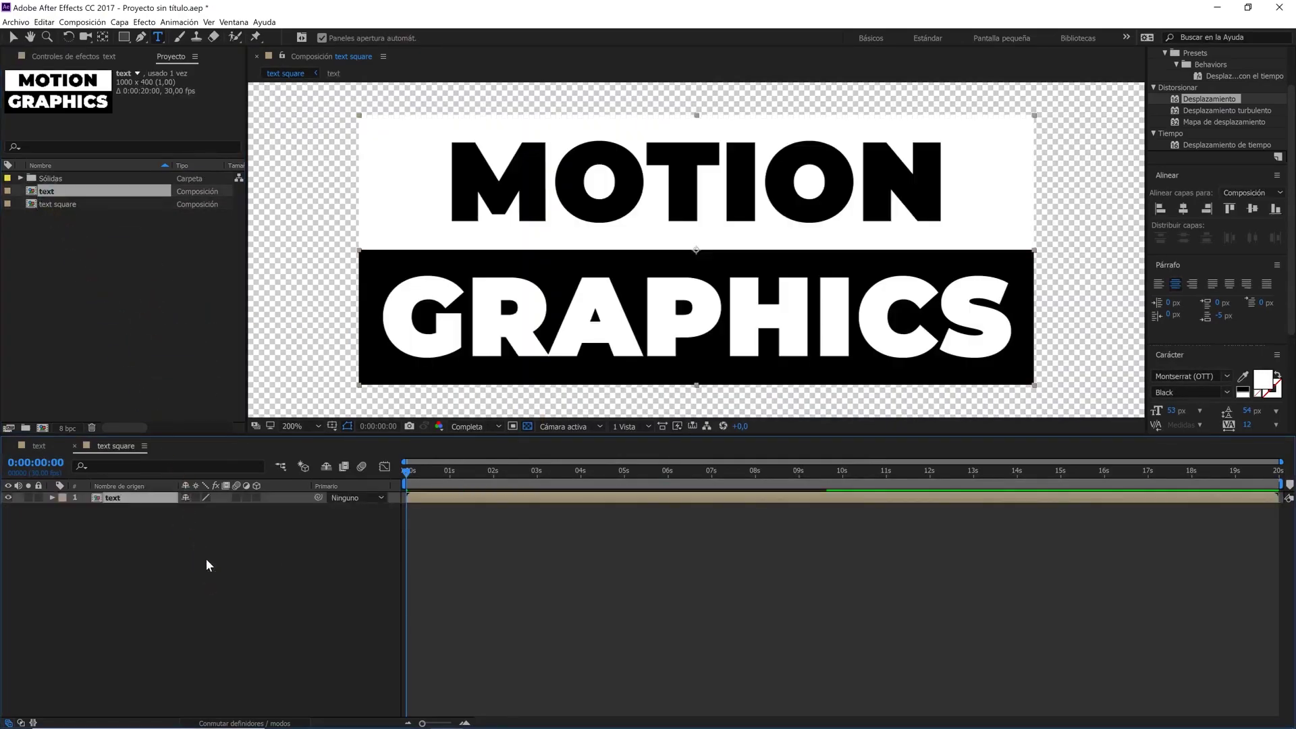
{"action": "left_click", "coordinate": [257, 498]}
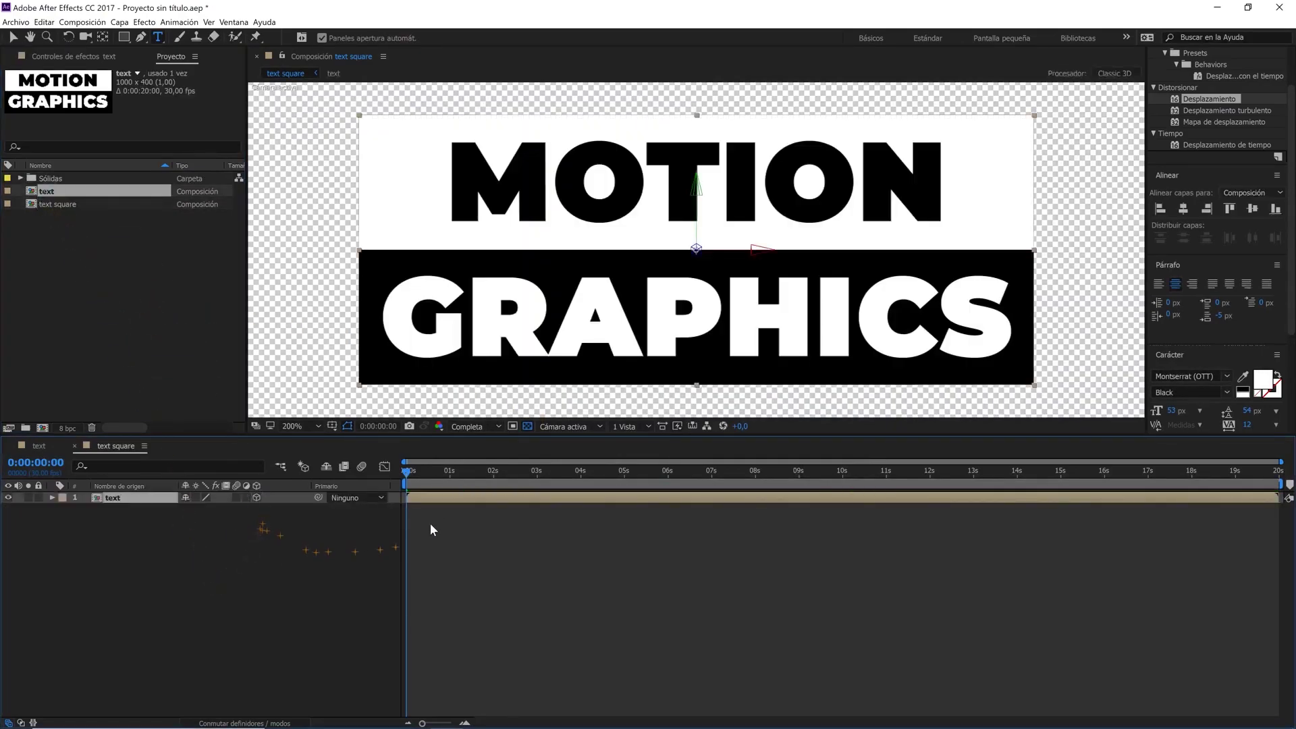
- View the comp from Custom View 1 at 100% zoom
{"action": "left_click", "coordinate": [583, 429]}
{"action": "left_click", "coordinate": [583, 535]}
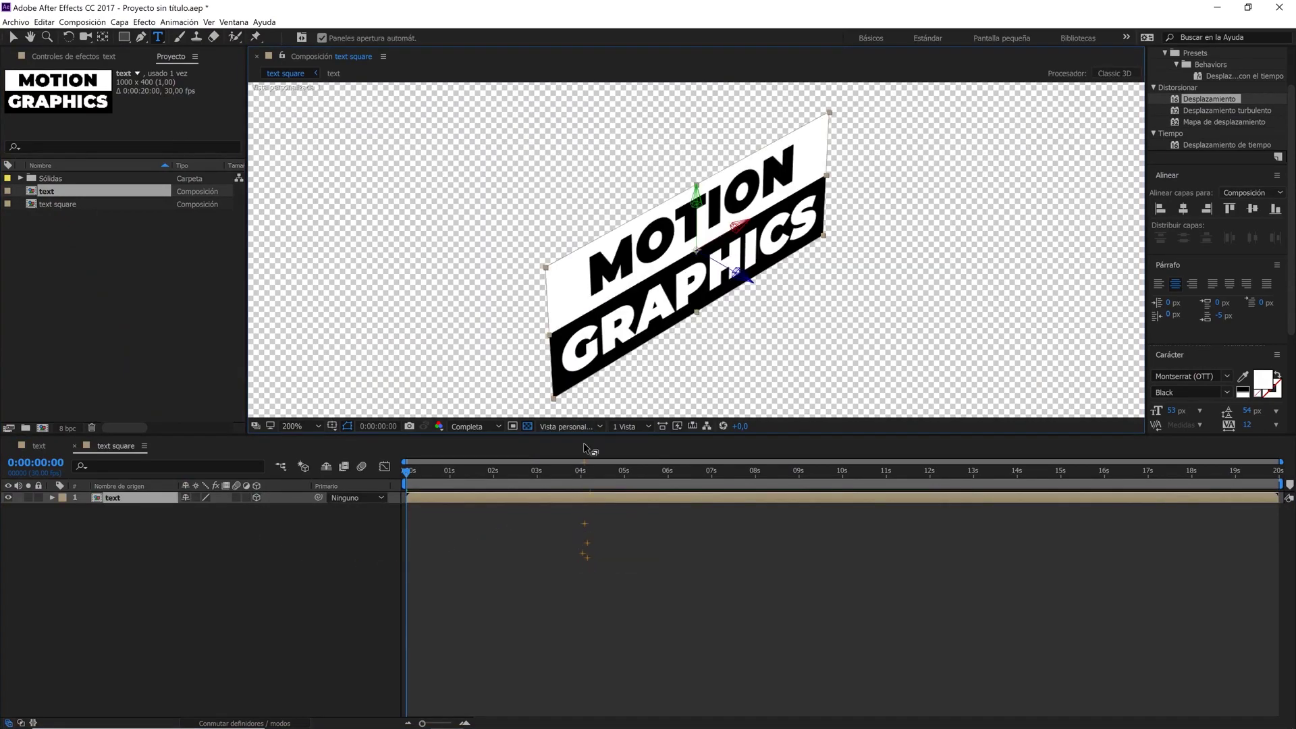
{"action": "scroll", "coordinate": [594, 382], "scroll_direction": "down", "scroll_amount": 1}
{"action": "left_click", "coordinate": [216, 306]}
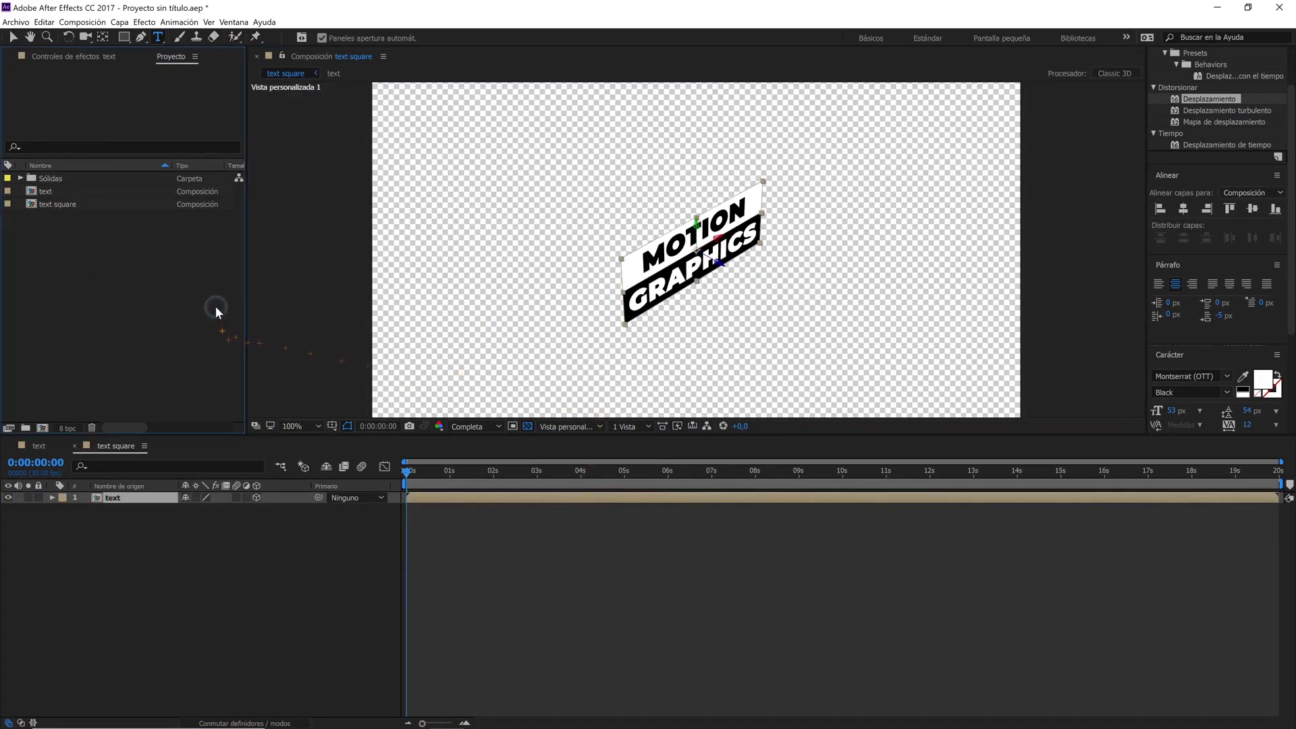
- Bring up the Anchor Point Mover panel and dock it near the viewer
{"action": "left_click", "coordinate": [233, 22]}
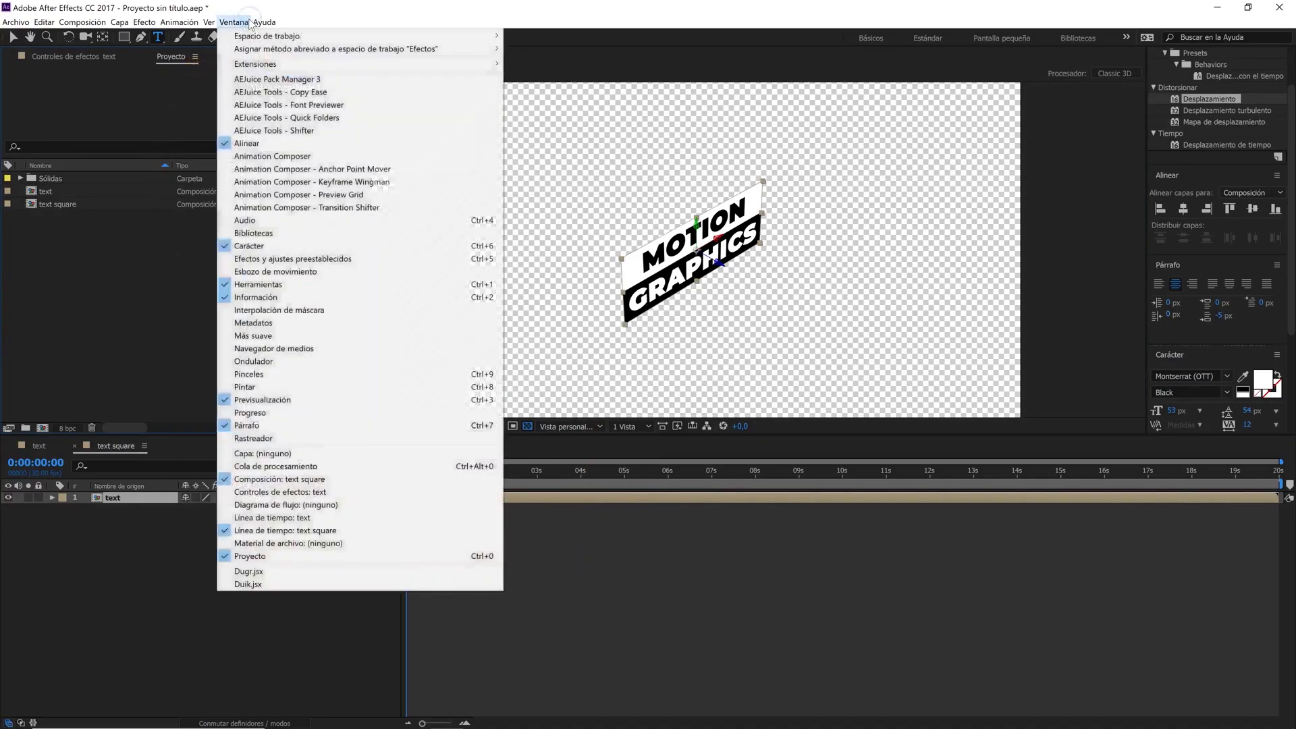
{"action": "left_click", "coordinate": [236, 21]}
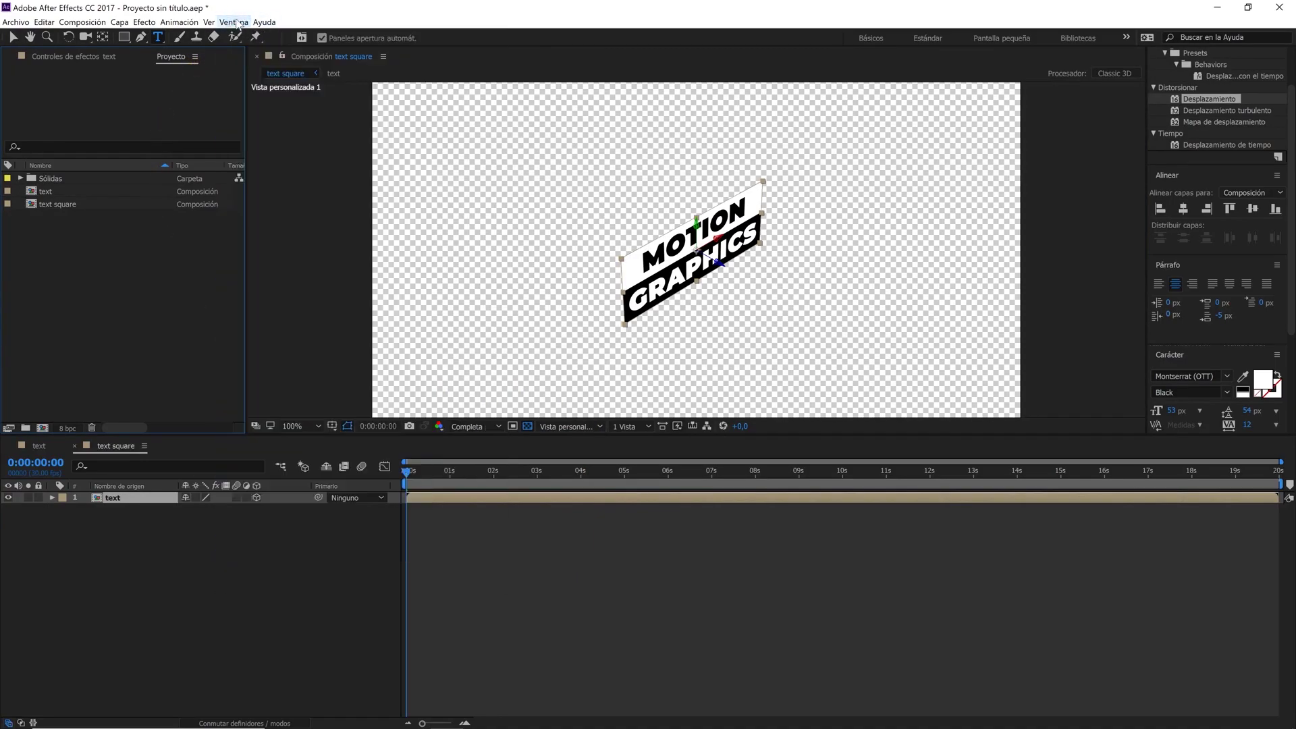
{"action": "left_click", "coordinate": [236, 21]}
{"action": "left_click", "coordinate": [288, 169]}
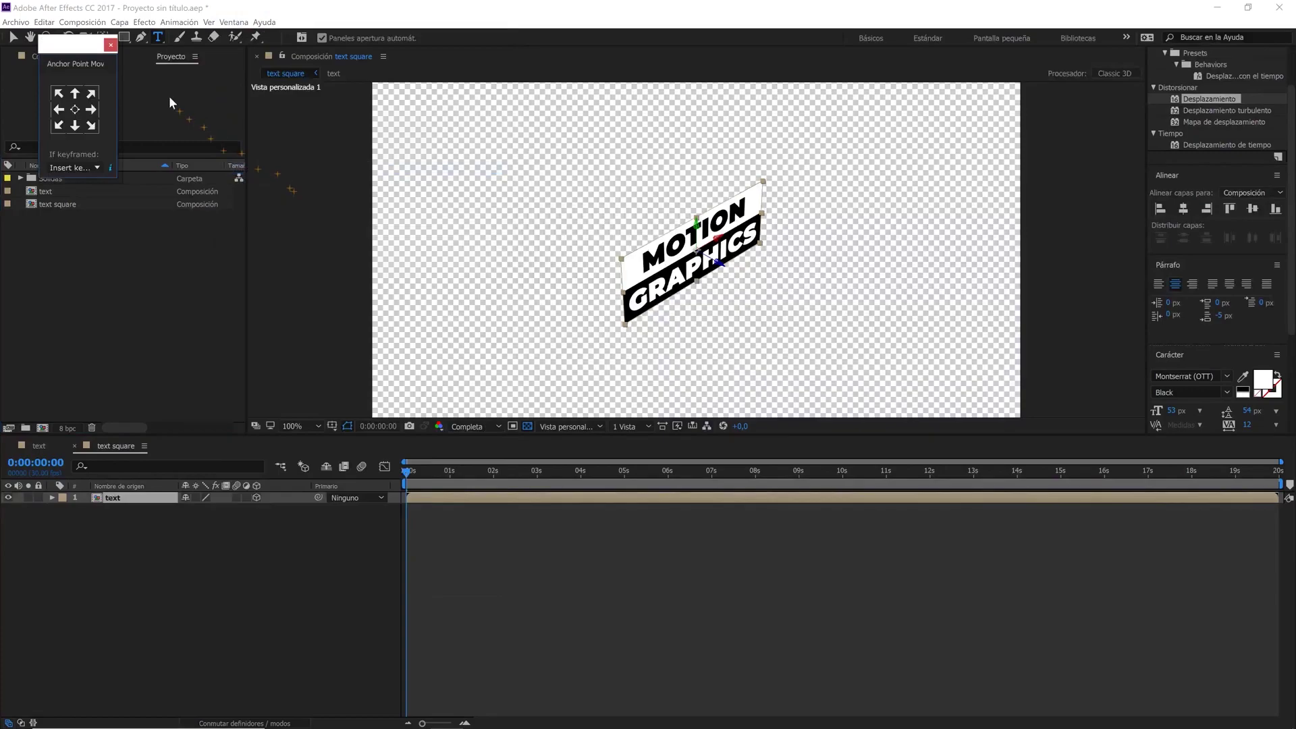
{"action": "left_click_drag", "start_coordinate": [88, 51], "coordinate": [426, 116]}
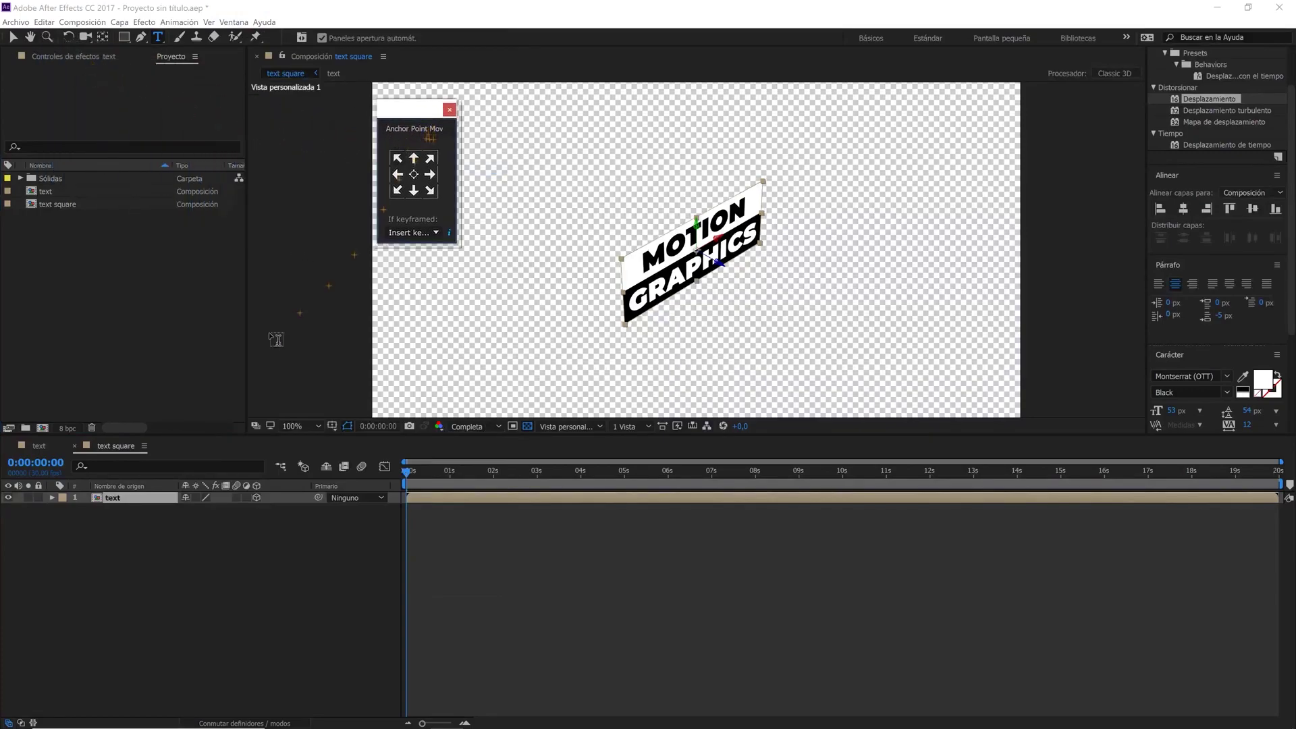
- Duplicate the text layer, anchor it at its right edge, and rotate it 90° on Y
{"action": "left_click", "coordinate": [127, 498]}
{"action": "key", "text": "ctrl+d"}
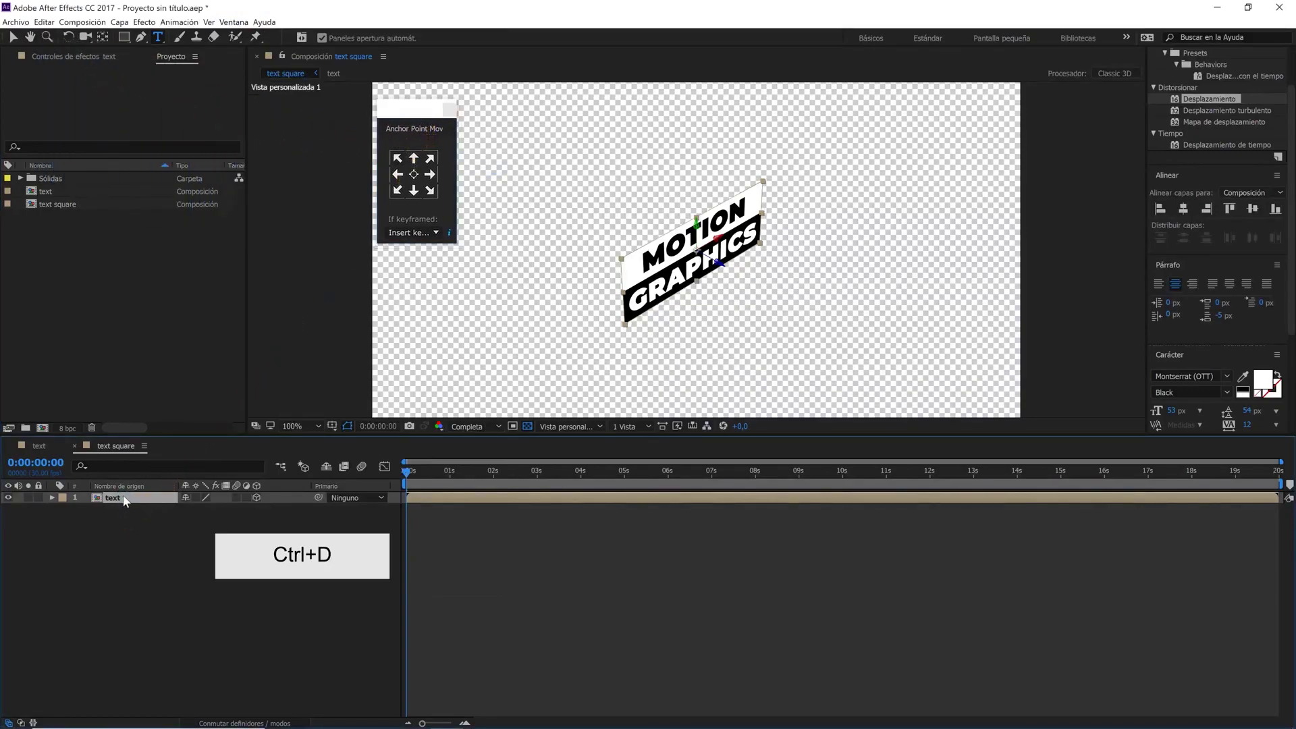
{"action": "left_click", "coordinate": [431, 174]}
{"action": "key", "text": "r"}
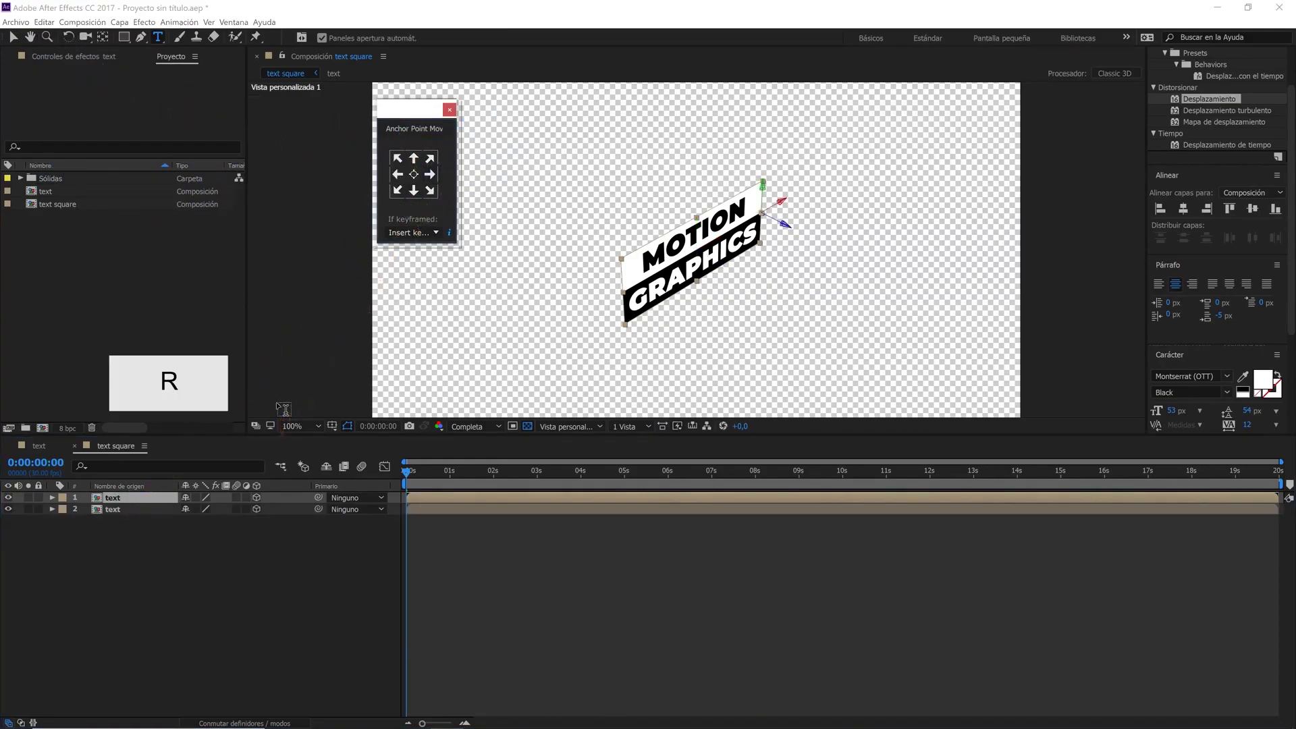
{"action": "mouse_move", "coordinate": [199, 532]}
{"action": "left_mouse_down"}
{"action": "mouse_move", "coordinate": [249, 521]}
{"action": "mouse_move", "coordinate": [252, 543]}
{"action": "left_mouse_up"}
{"action": "left_click", "coordinate": [202, 531]}
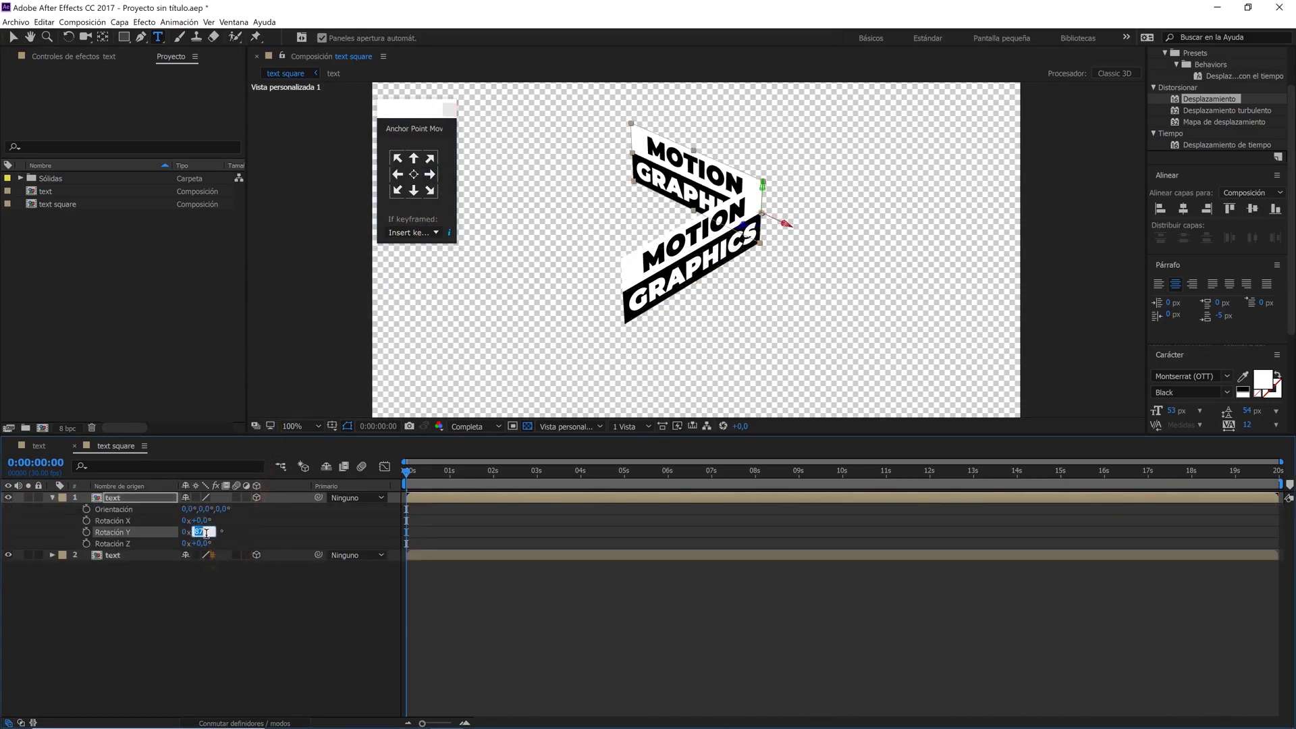
{"action": "type", "text": "90"}
{"action": "key", "text": "Return"}
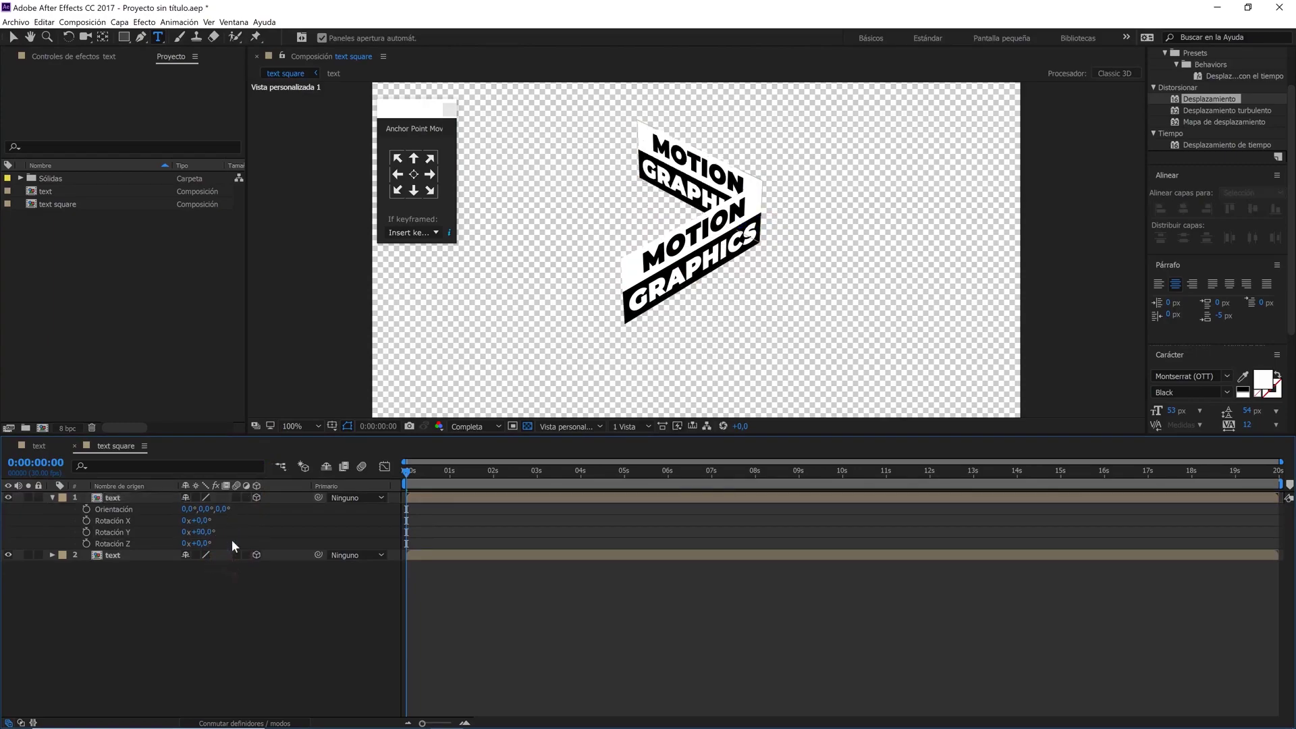
{"action": "key", "text": "space"}
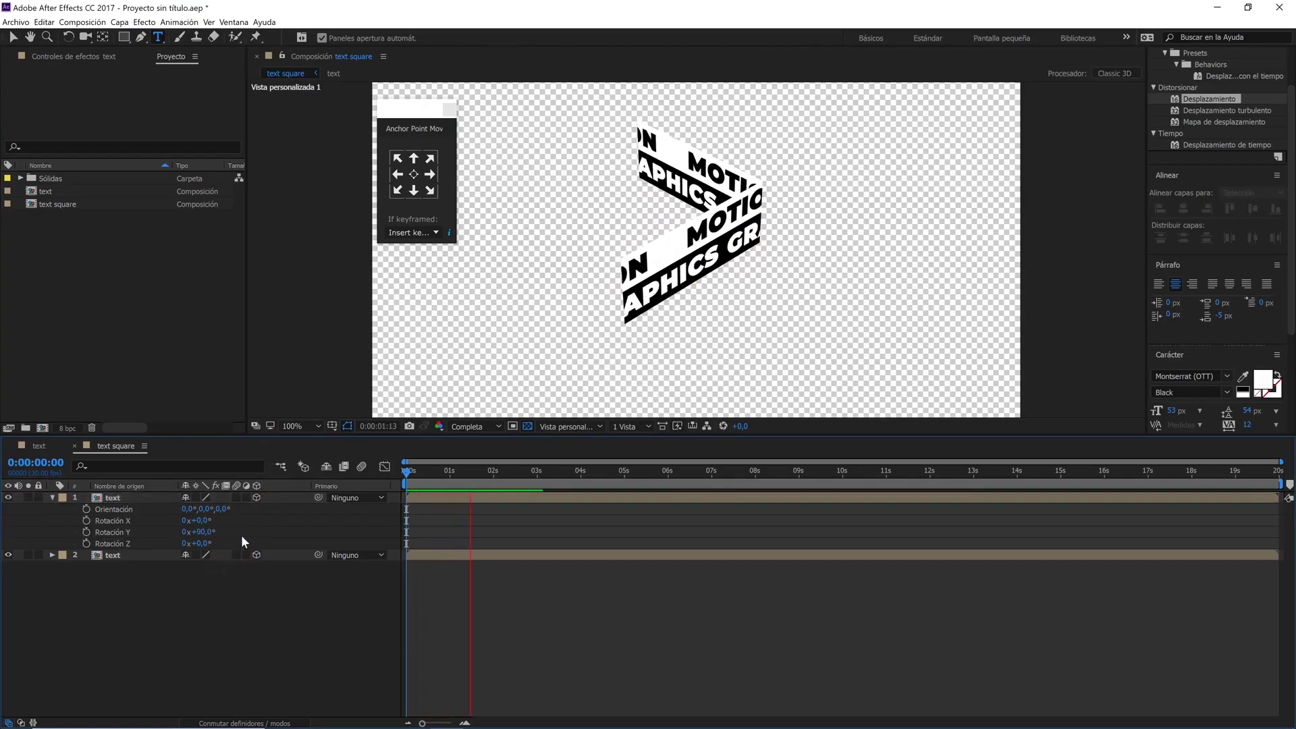
{"action": "key", "text": "space"}
- Recentre the top layer's anchor point, set its Y rotation to -90°, and preview
{"action": "left_click", "coordinate": [152, 497]}
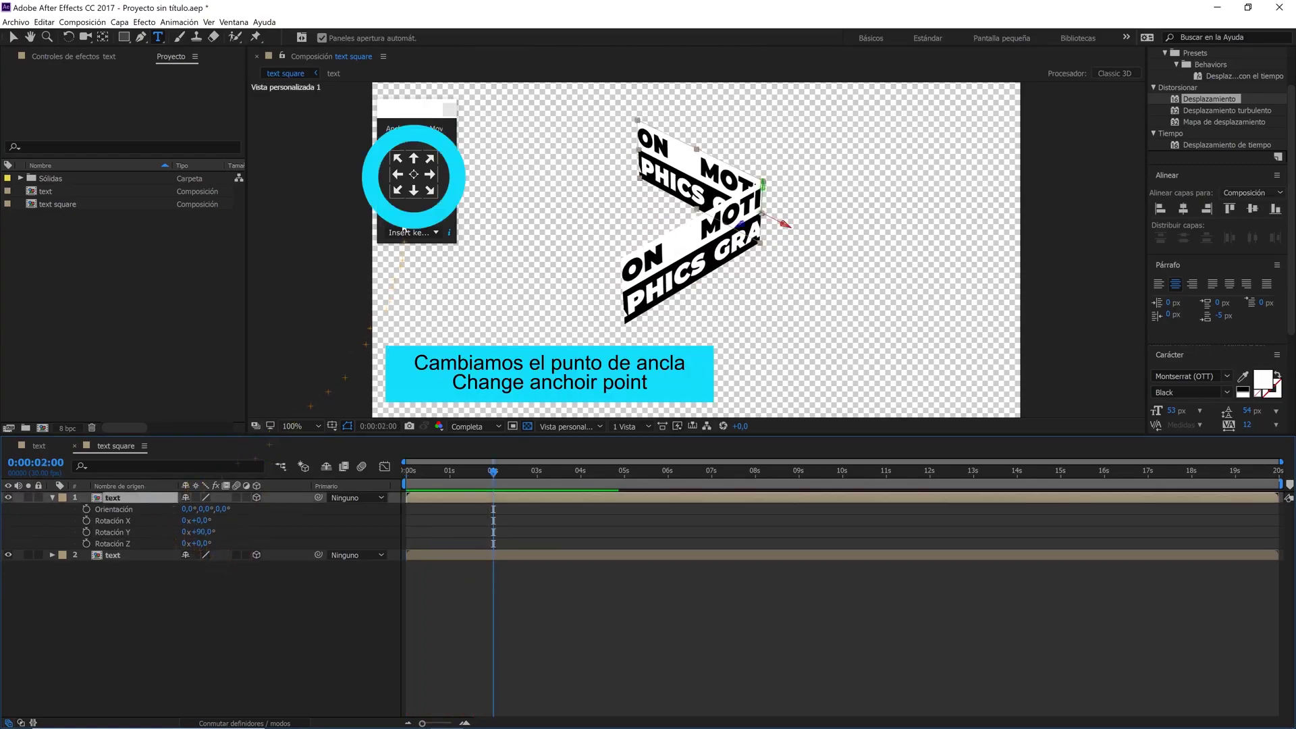
{"action": "left_click", "coordinate": [415, 176]}
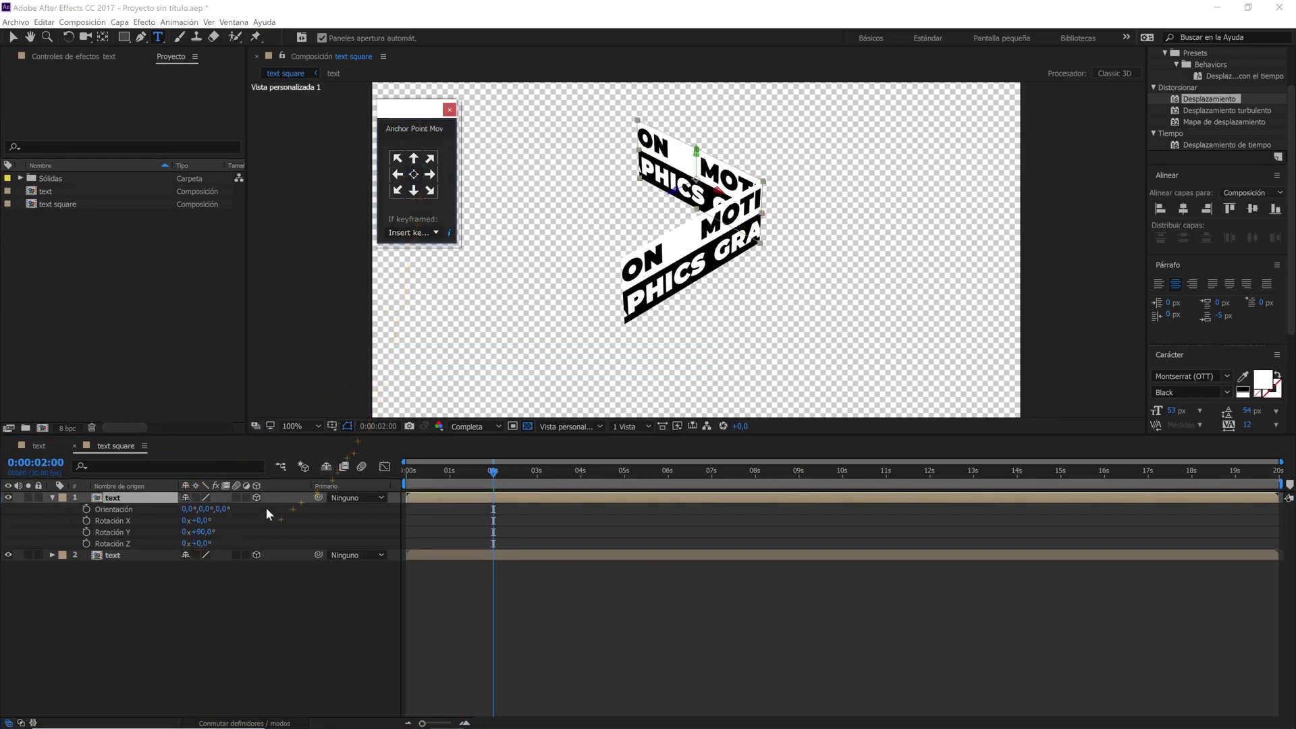
{"action": "left_click_drag", "start_coordinate": [216, 535], "coordinate": [172, 545]}
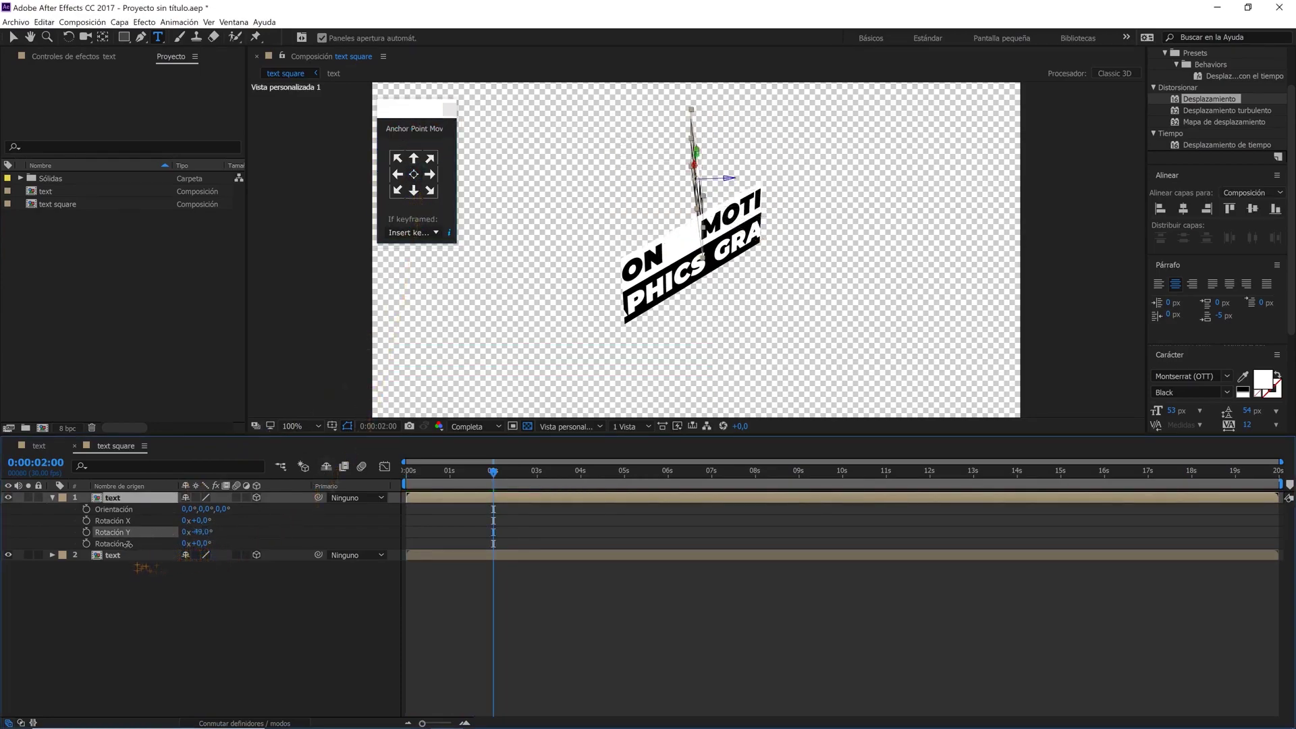
{"action": "type", "text": "-"}
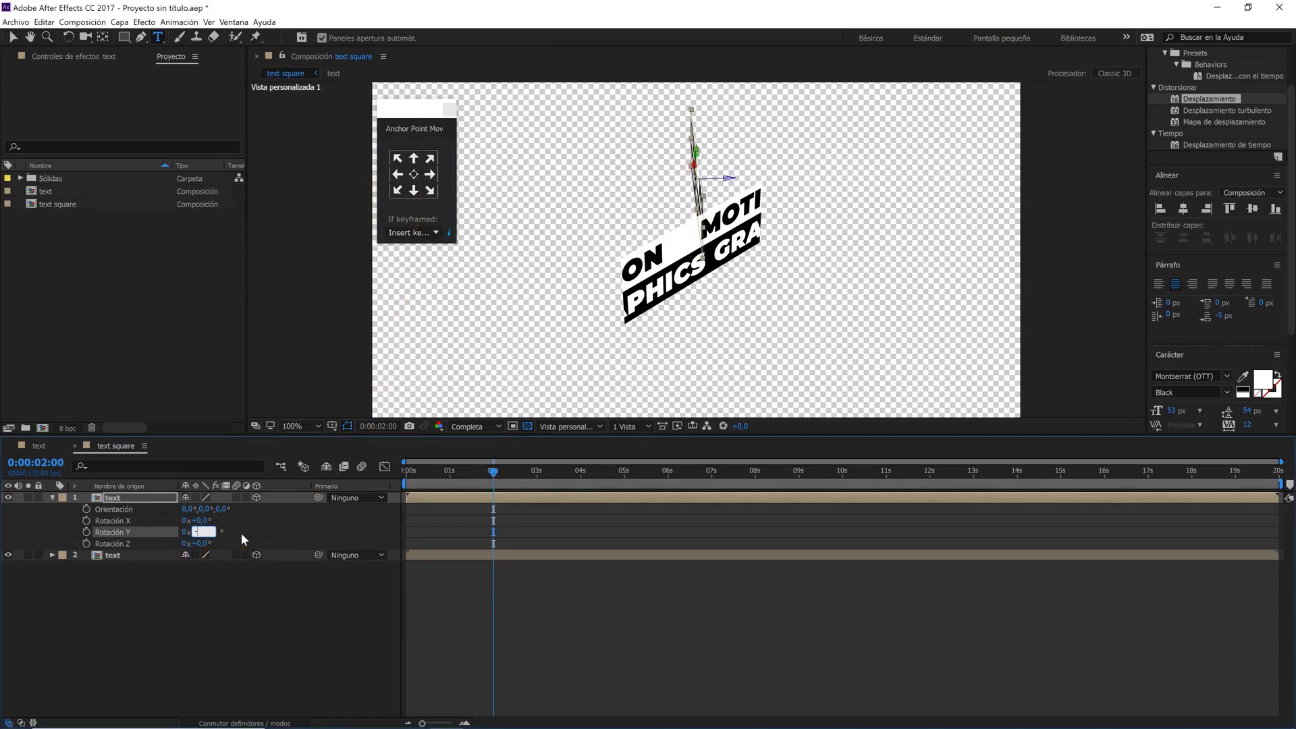
{"action": "key", "text": "Return"}
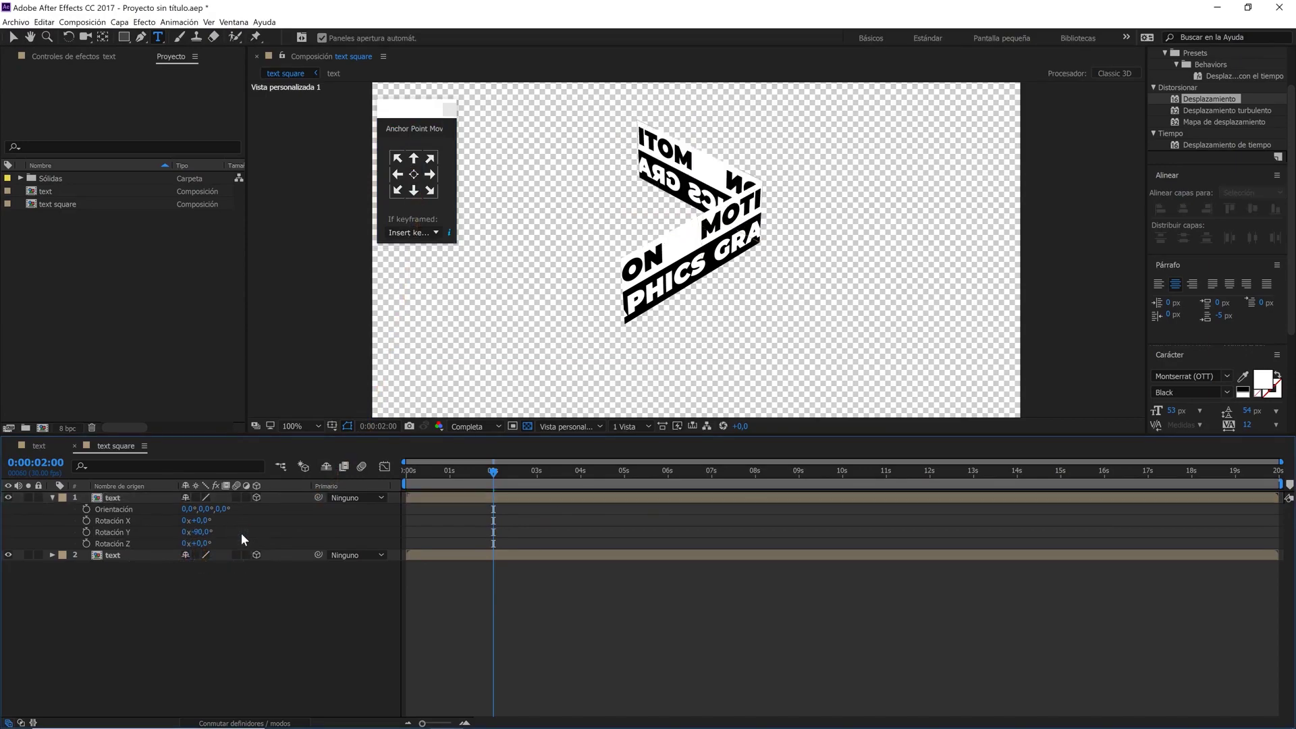
{"action": "key", "text": "space"}
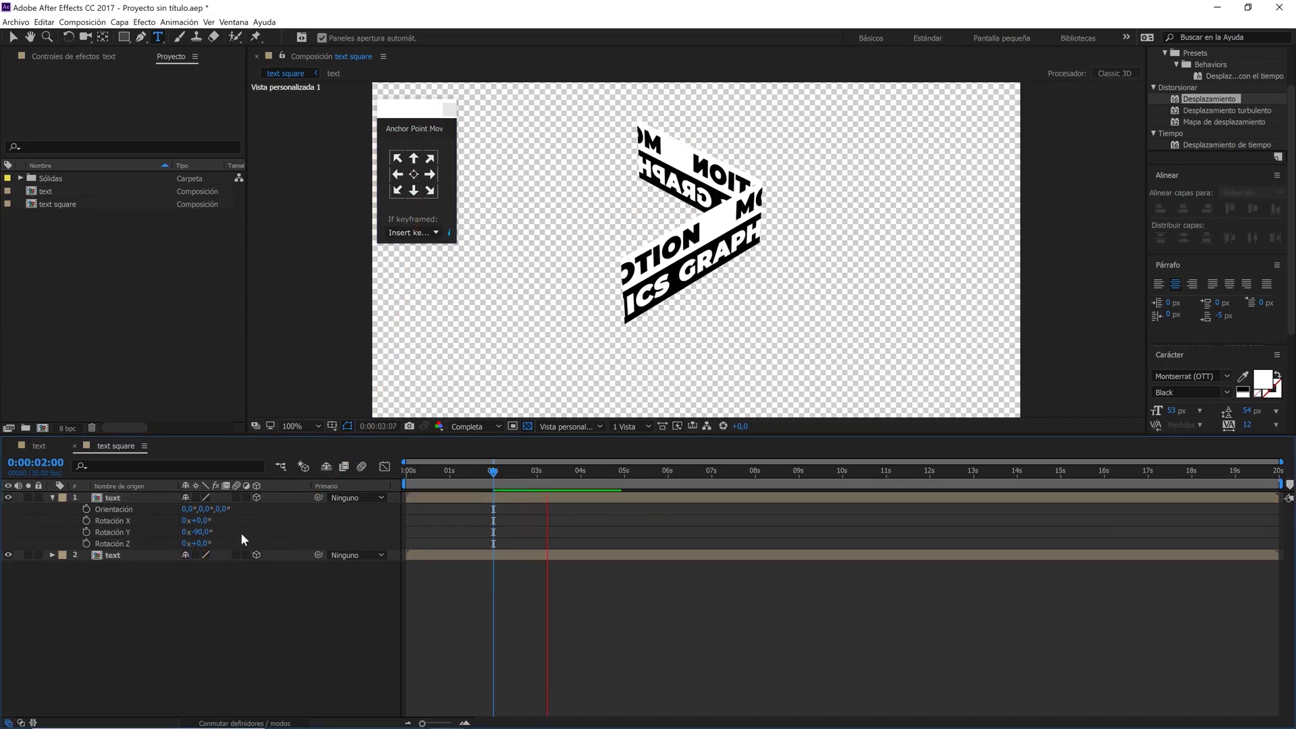
{"action": "left_click", "coordinate": [127, 499]}
- Duplicate the rotated text layer and move the copy to X position 460
{"action": "key", "text": "ctrl+d"}
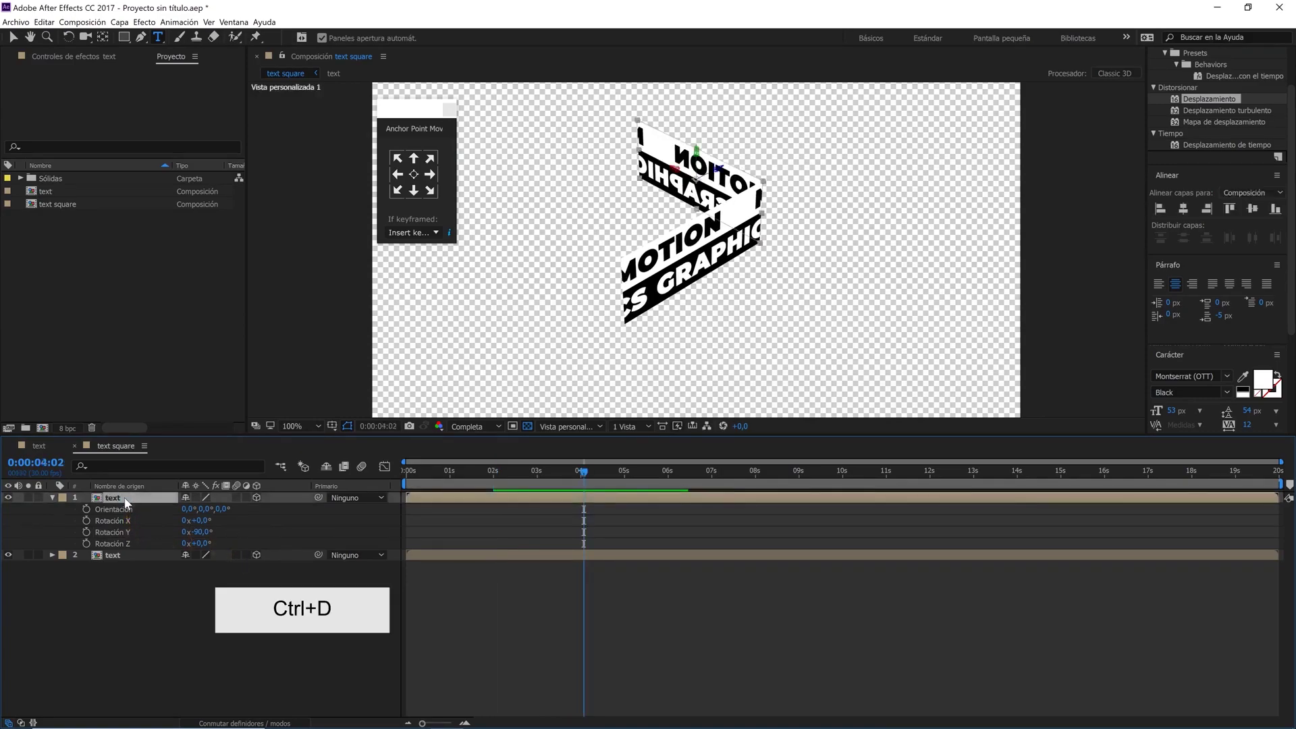
{"action": "key", "text": "p"}
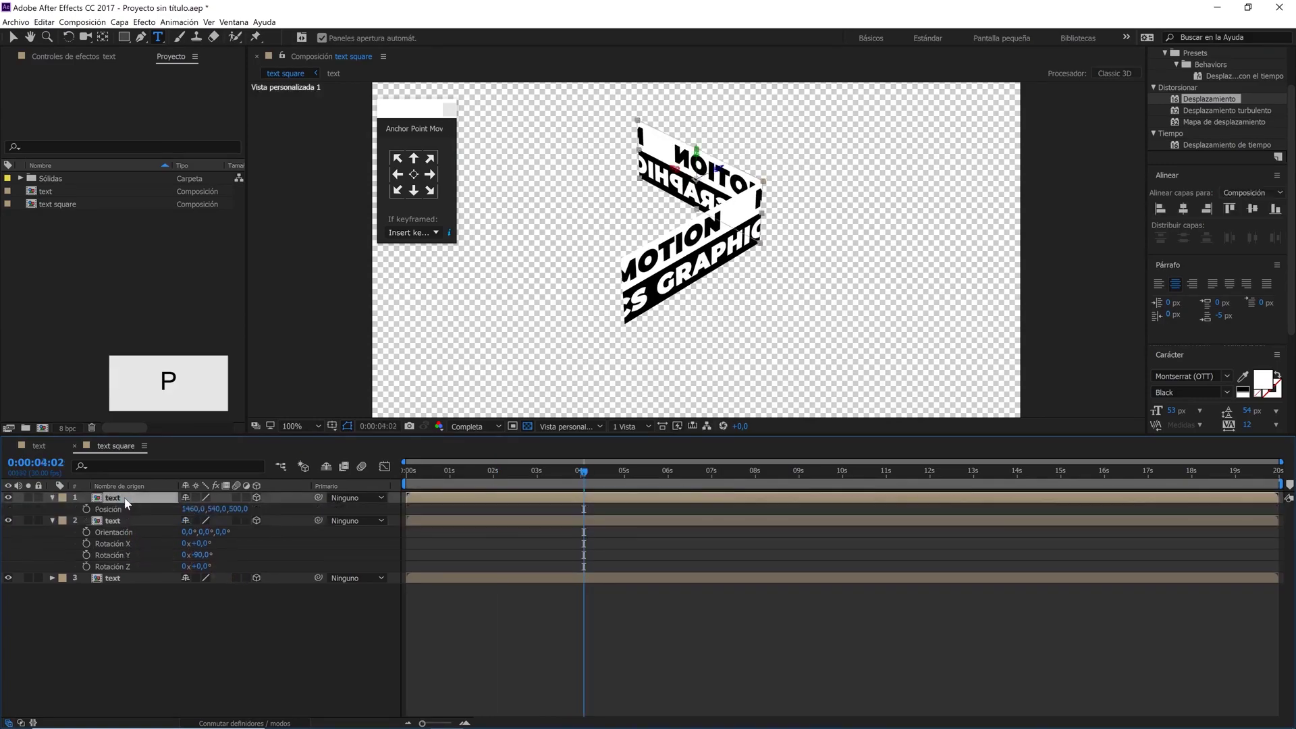
{"action": "left_click", "coordinate": [192, 510]}
{"action": "type", "text": "-1000"}
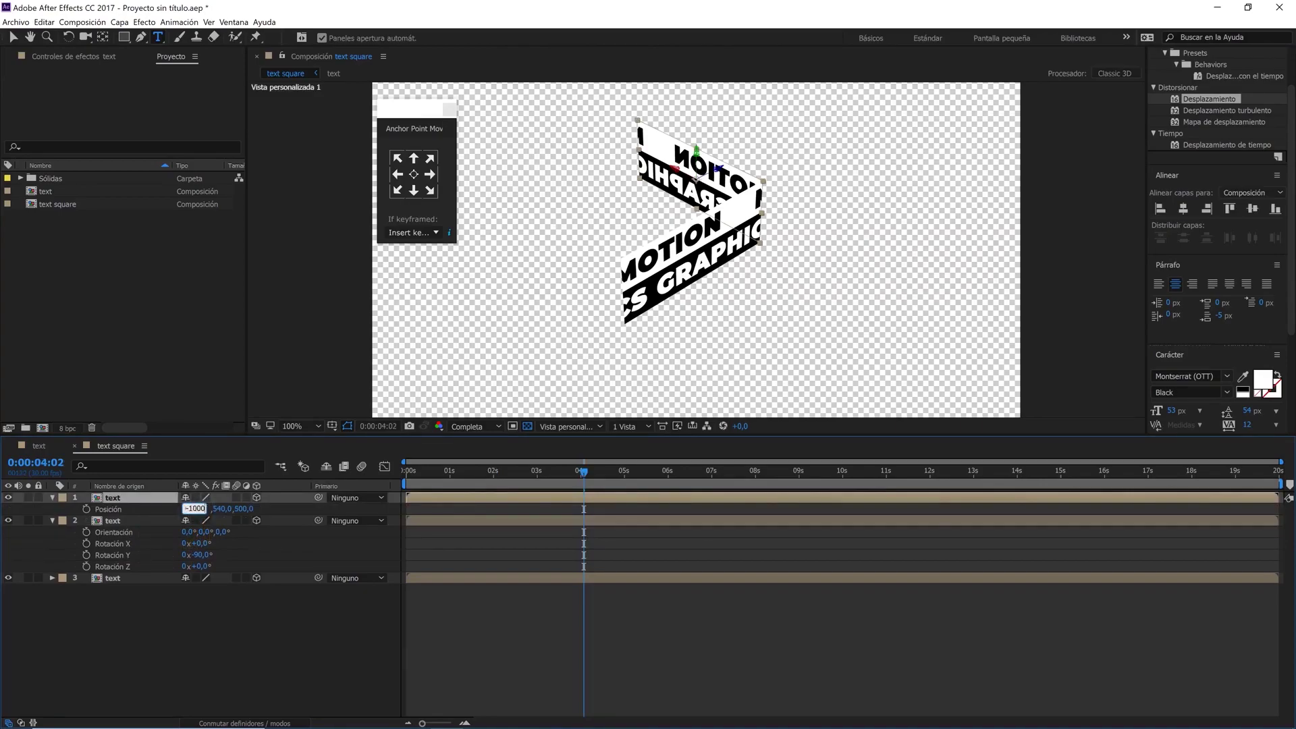
{"action": "left_click", "coordinate": [262, 544]}
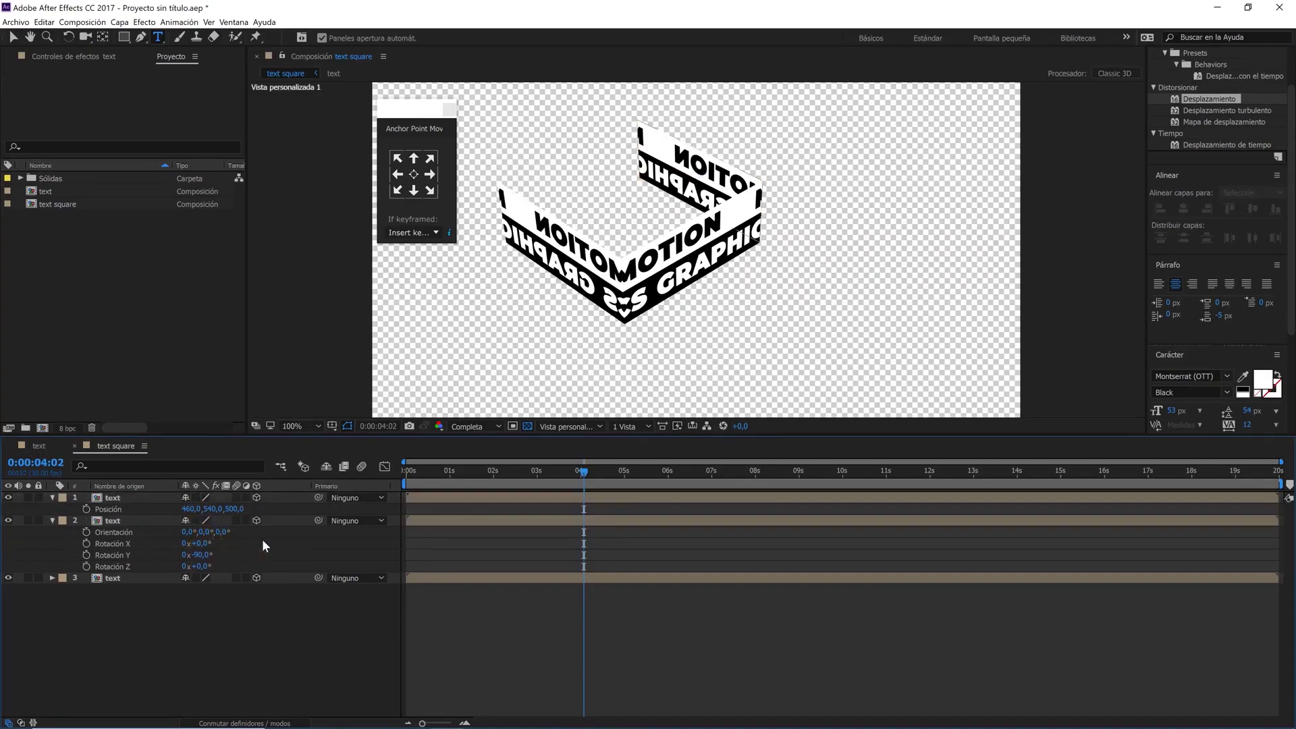
{"action": "key", "text": "space"}
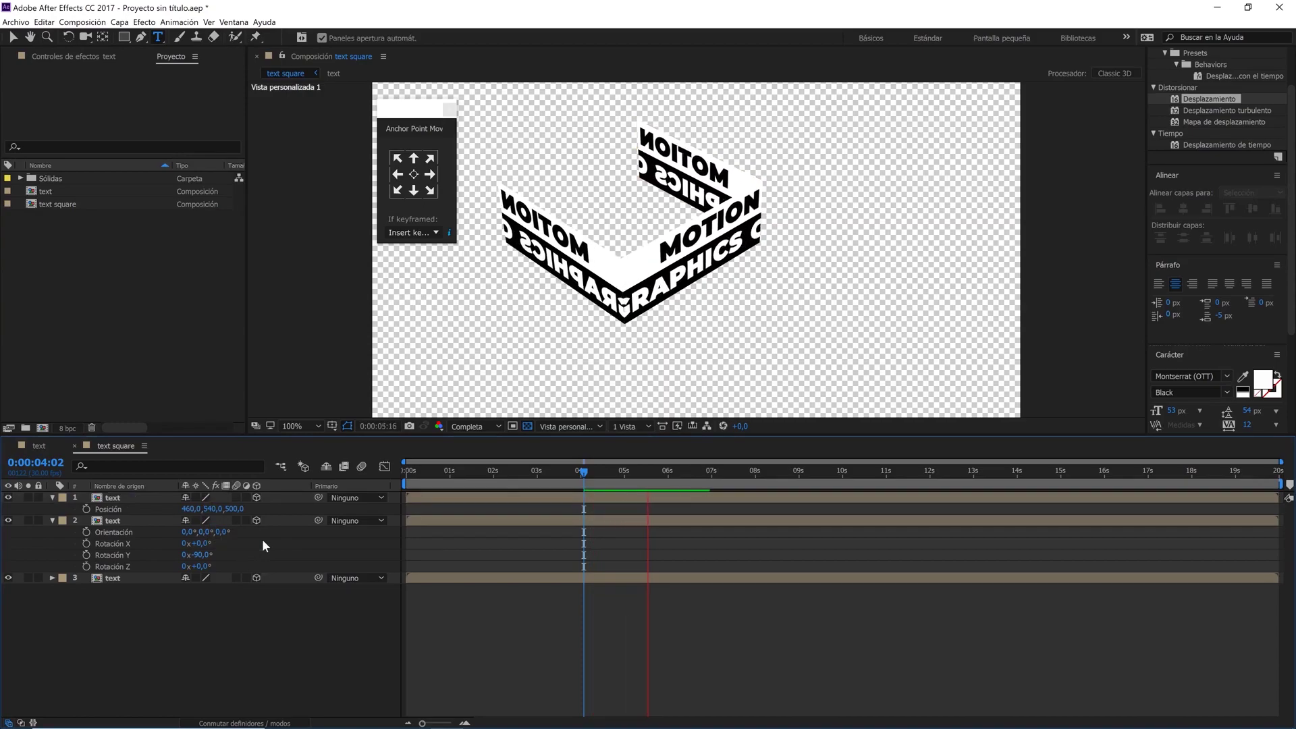
- Turn layer 1 to 90° on Y to close a box side, then duplicate layer 3
{"action": "left_click", "coordinate": [157, 498]}
{"action": "key", "text": "r"}
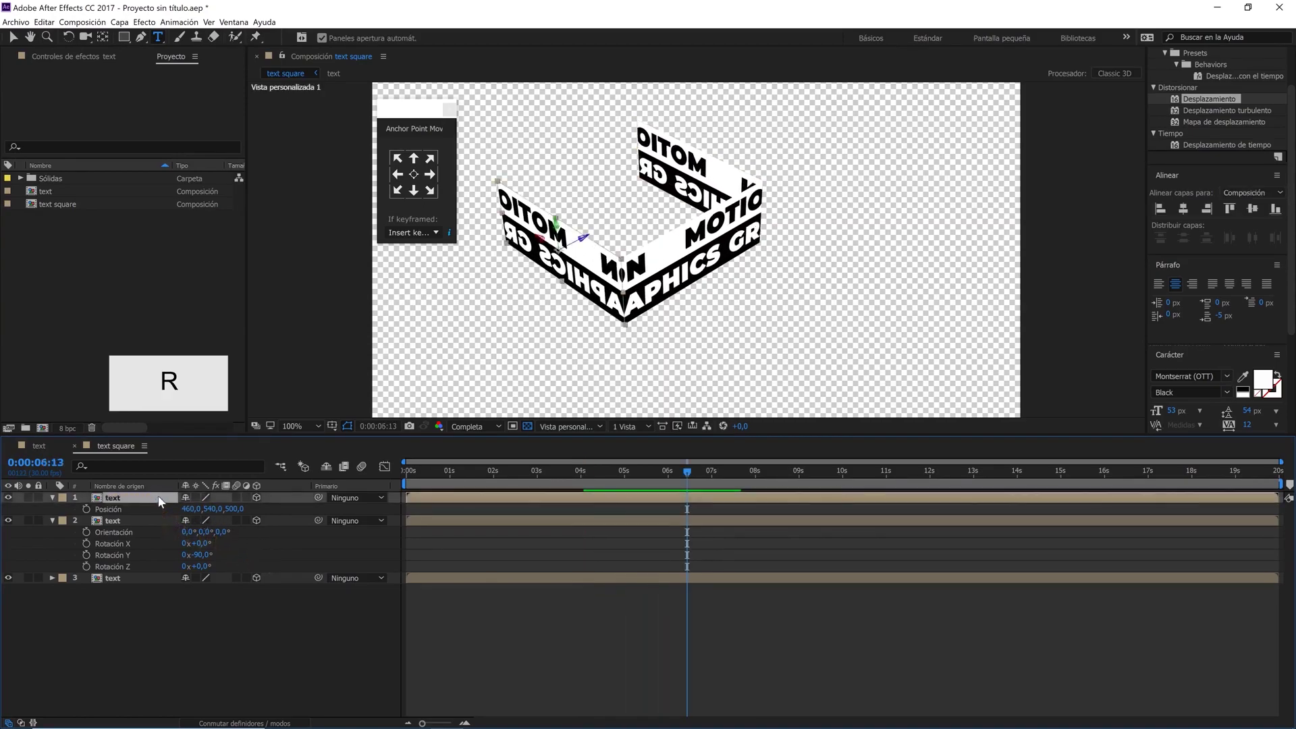
{"action": "left_click_drag", "start_coordinate": [190, 530], "coordinate": [274, 534]}
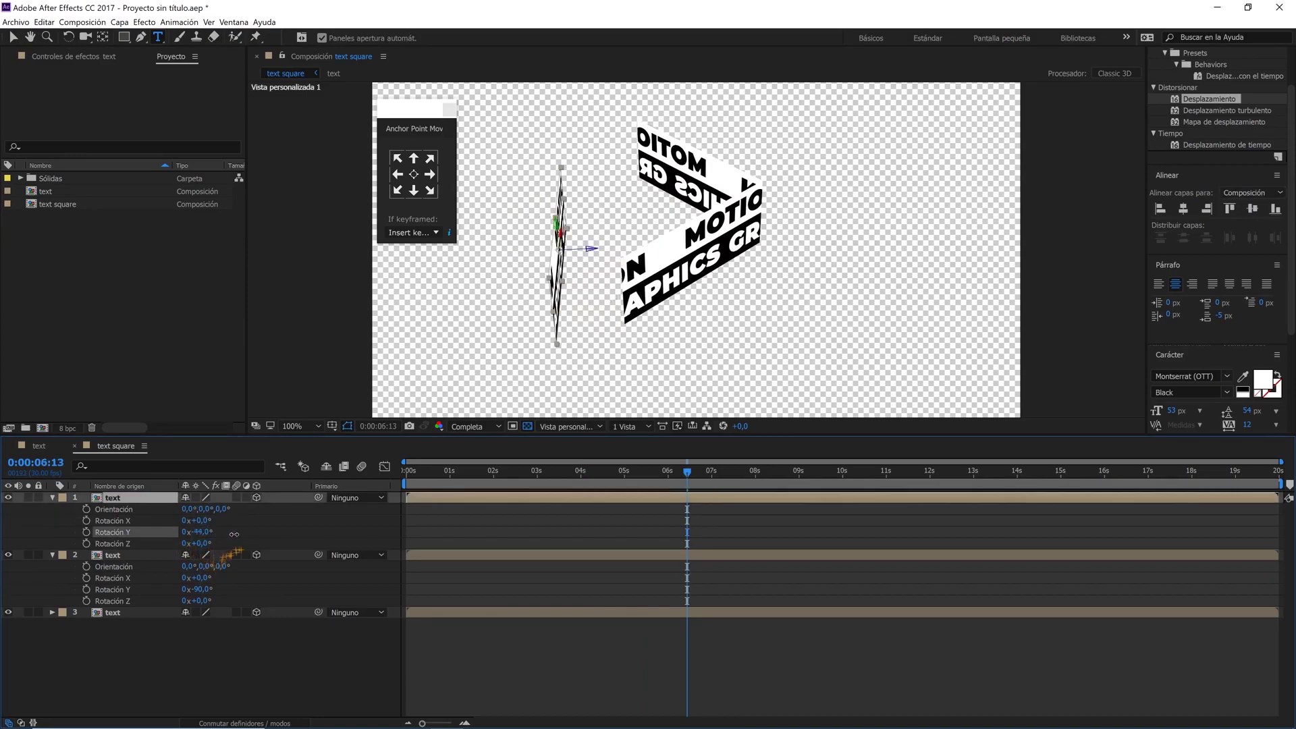
{"action": "left_click", "coordinate": [201, 532]}
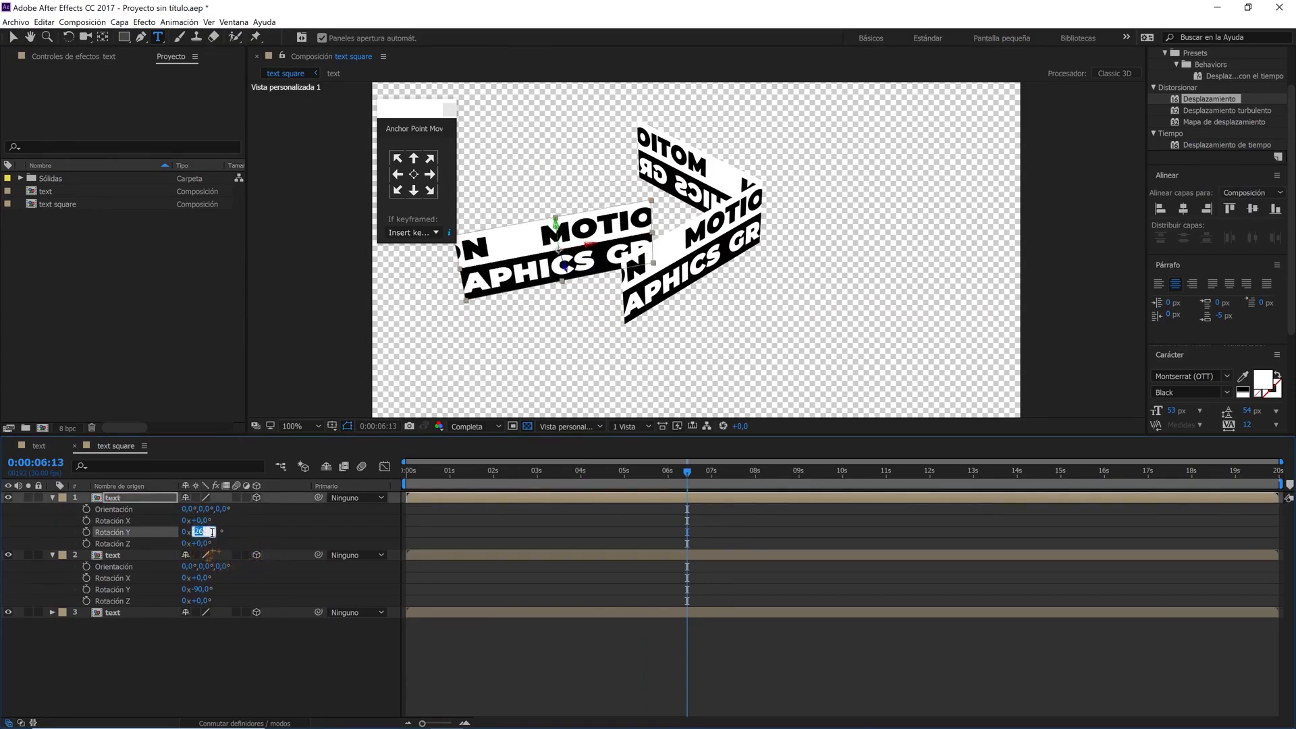
{"action": "left_click", "coordinate": [238, 533]}
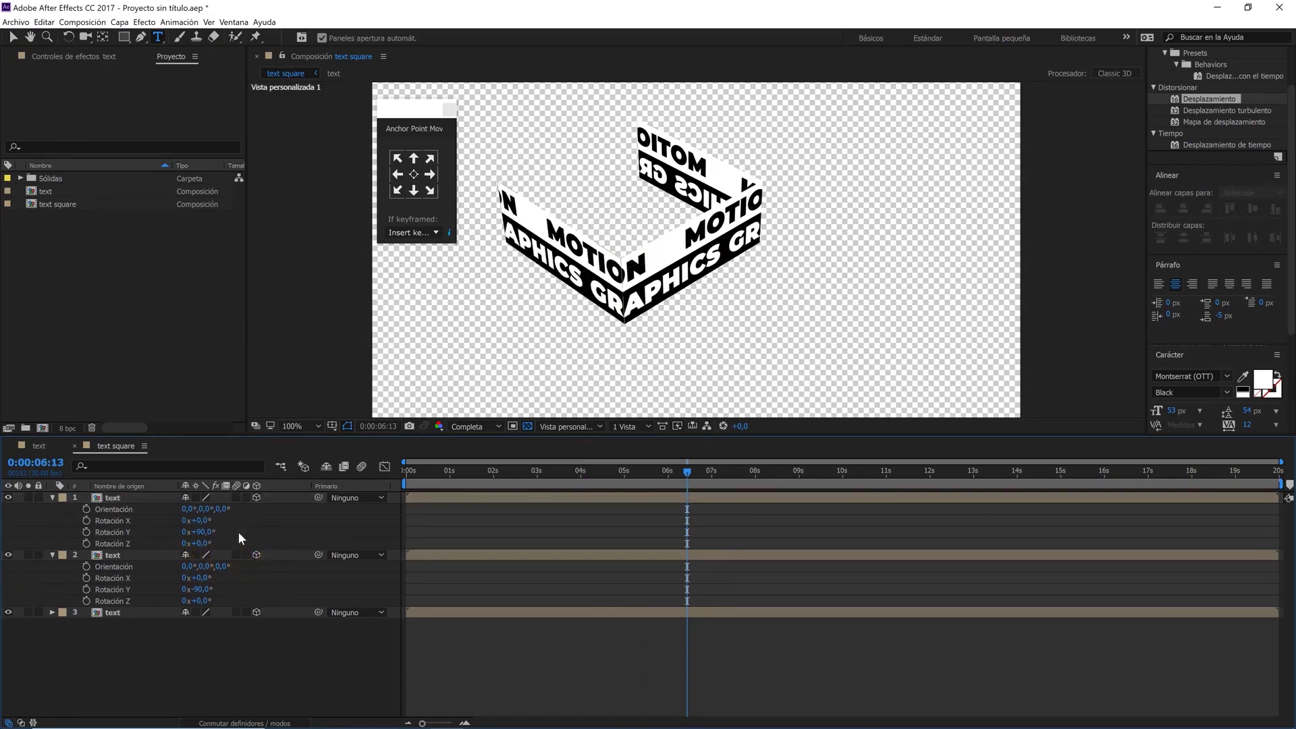
{"action": "key", "text": "space"}
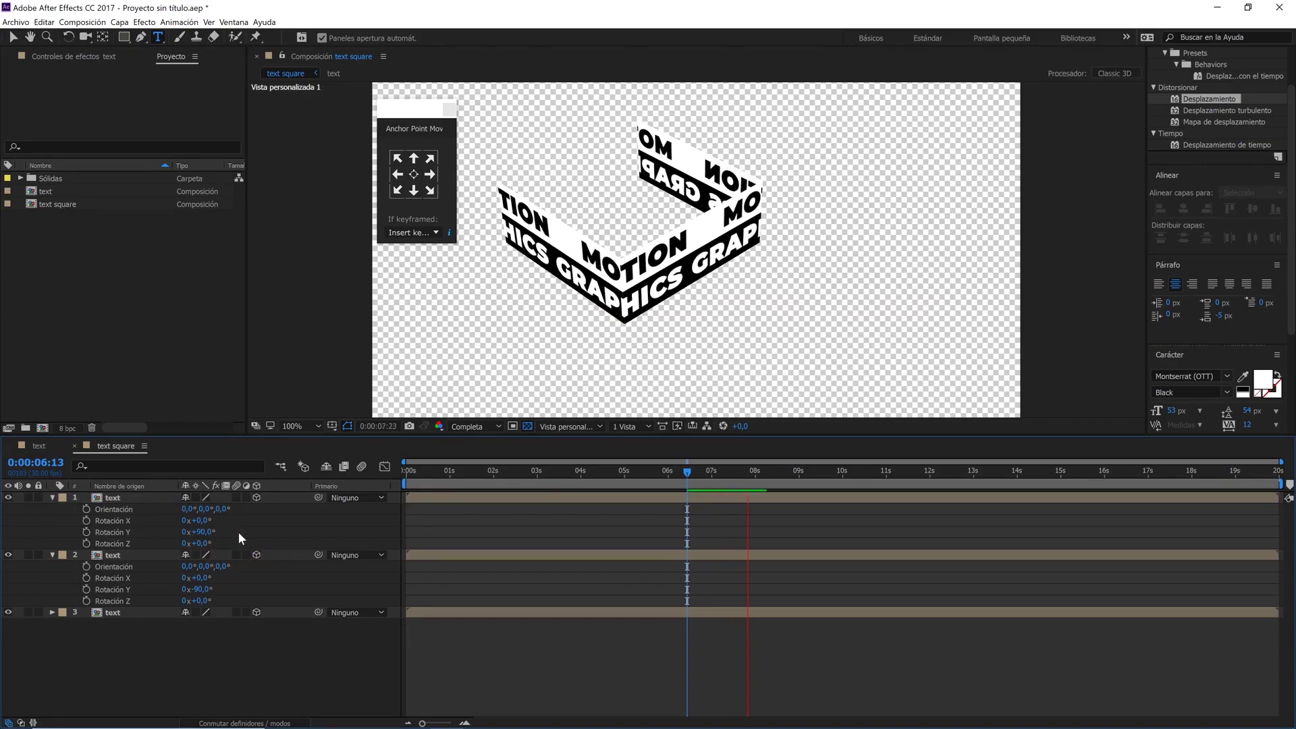
{"action": "left_click", "coordinate": [127, 612]}
{"action": "key", "text": "ctrl+d"}
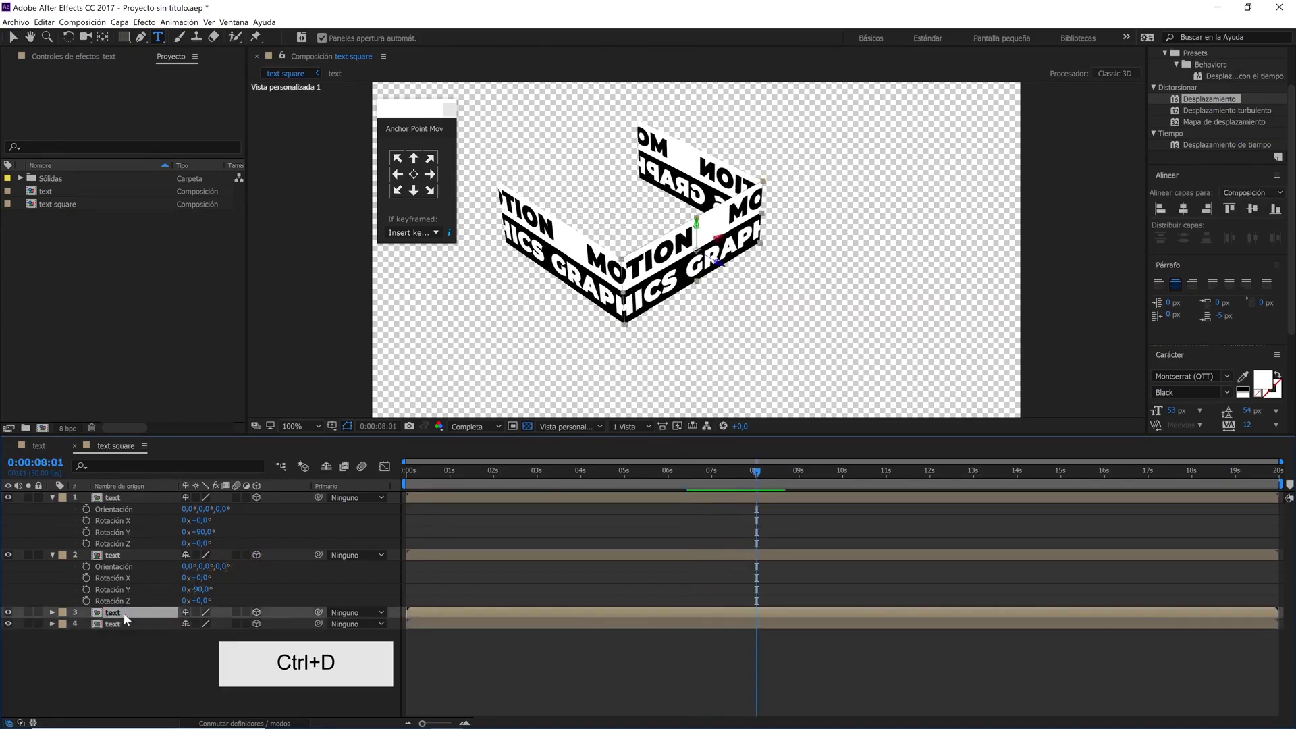
- Push text layer 3 back to Z position 1000 and preview
{"action": "key", "text": "p"}
{"action": "left_click_drag", "start_coordinate": [228, 624], "coordinate": [268, 626]}
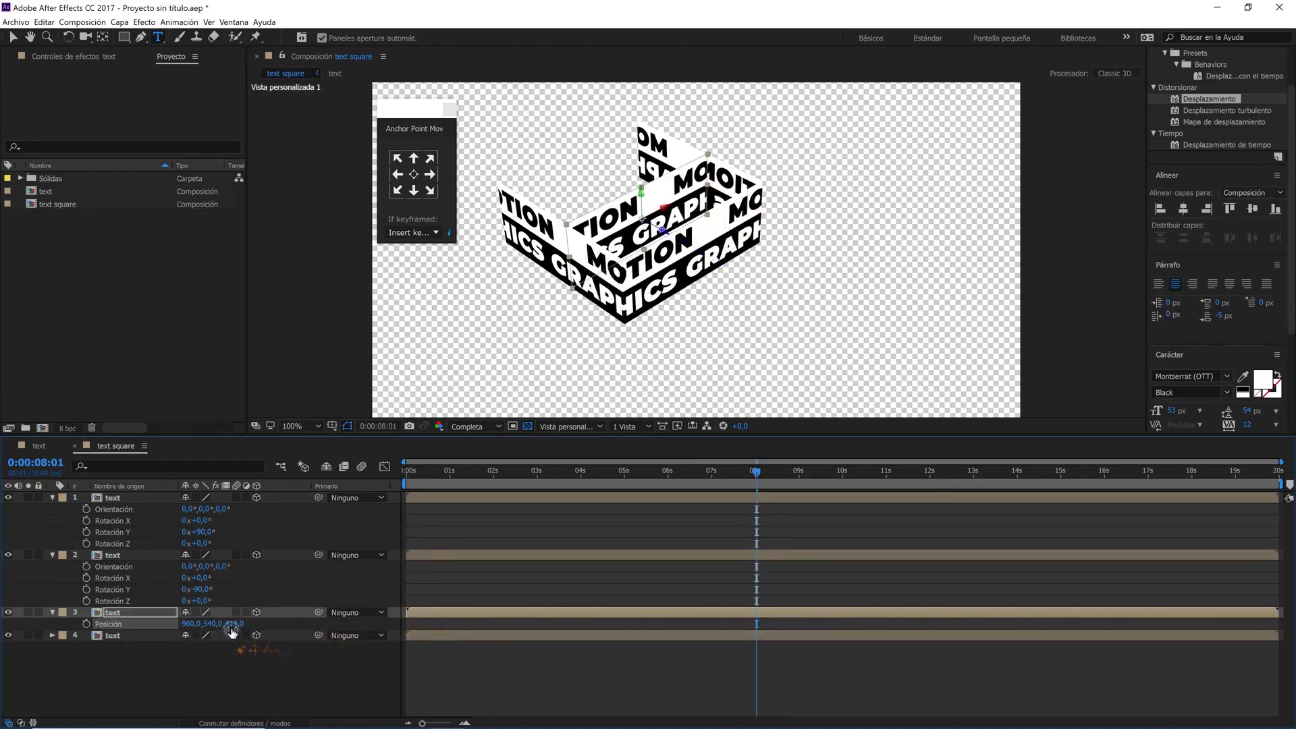
{"action": "left_click", "coordinate": [232, 623]}
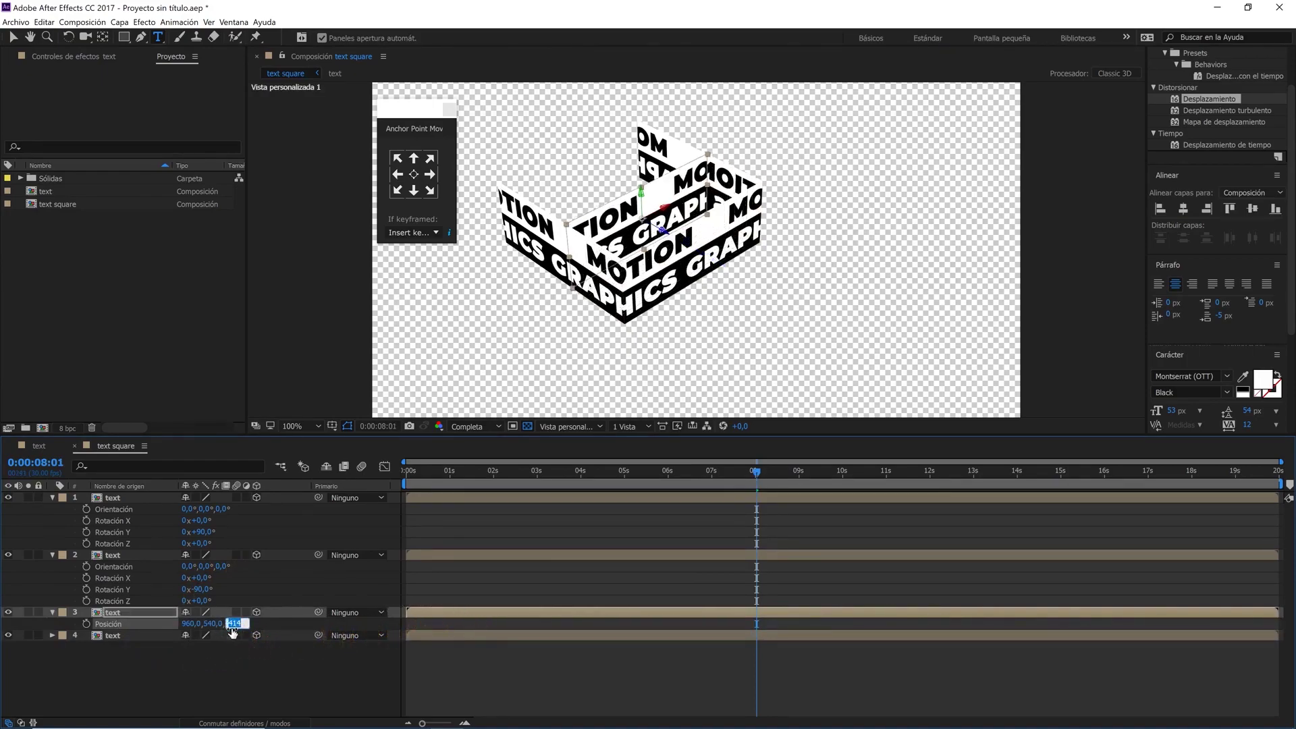
{"action": "left_click", "coordinate": [231, 669]}
{"action": "key", "text": "space"}
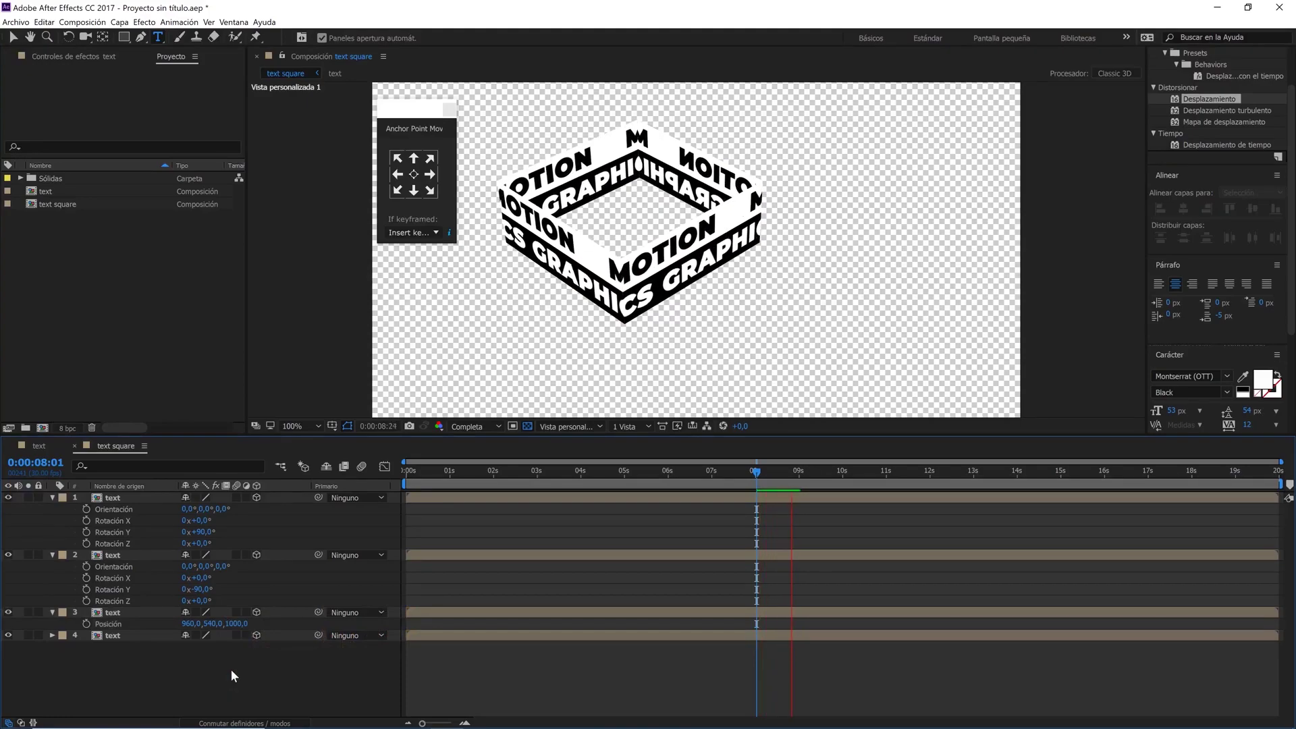
- Set the third text layer's Y rotation to 180°, preview, and select all layers
{"action": "left_click", "coordinate": [146, 612]}
{"action": "key", "text": "r"}
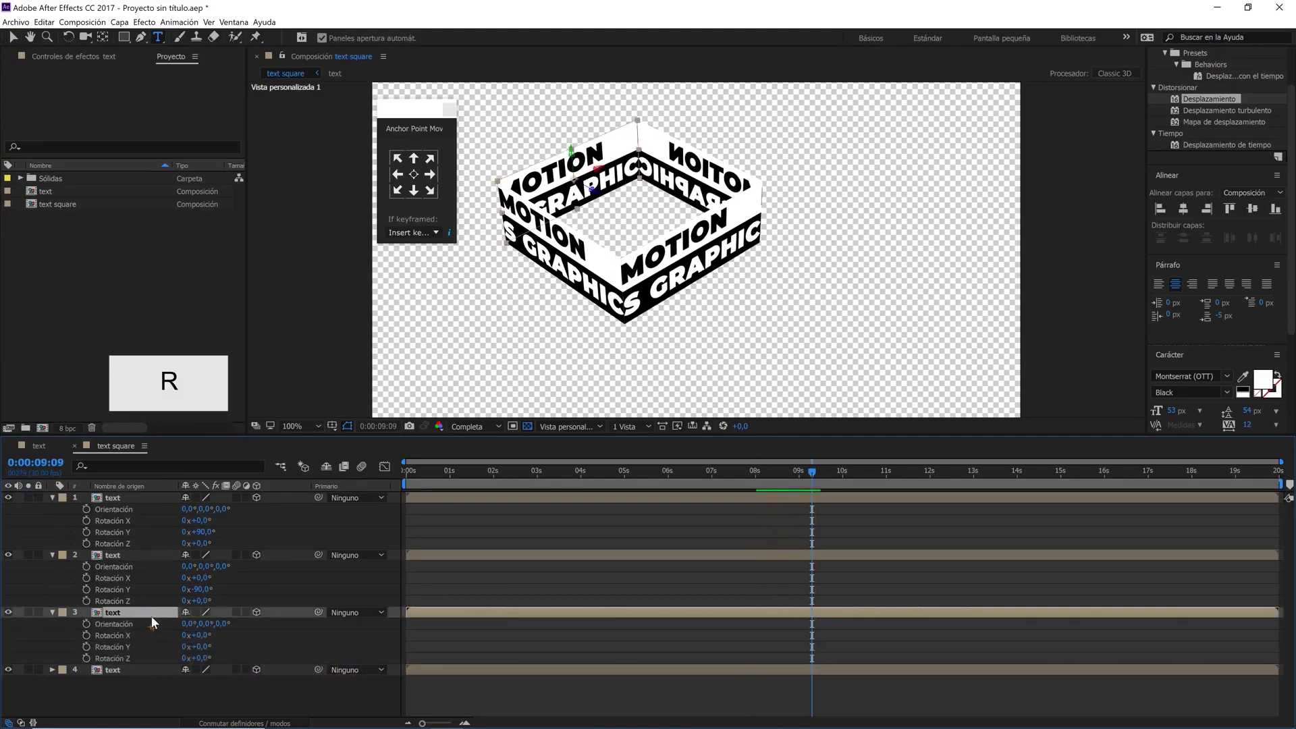
{"action": "left_click_drag", "start_coordinate": [196, 646], "coordinate": [296, 630]}
{"action": "left_click", "coordinate": [199, 646]}
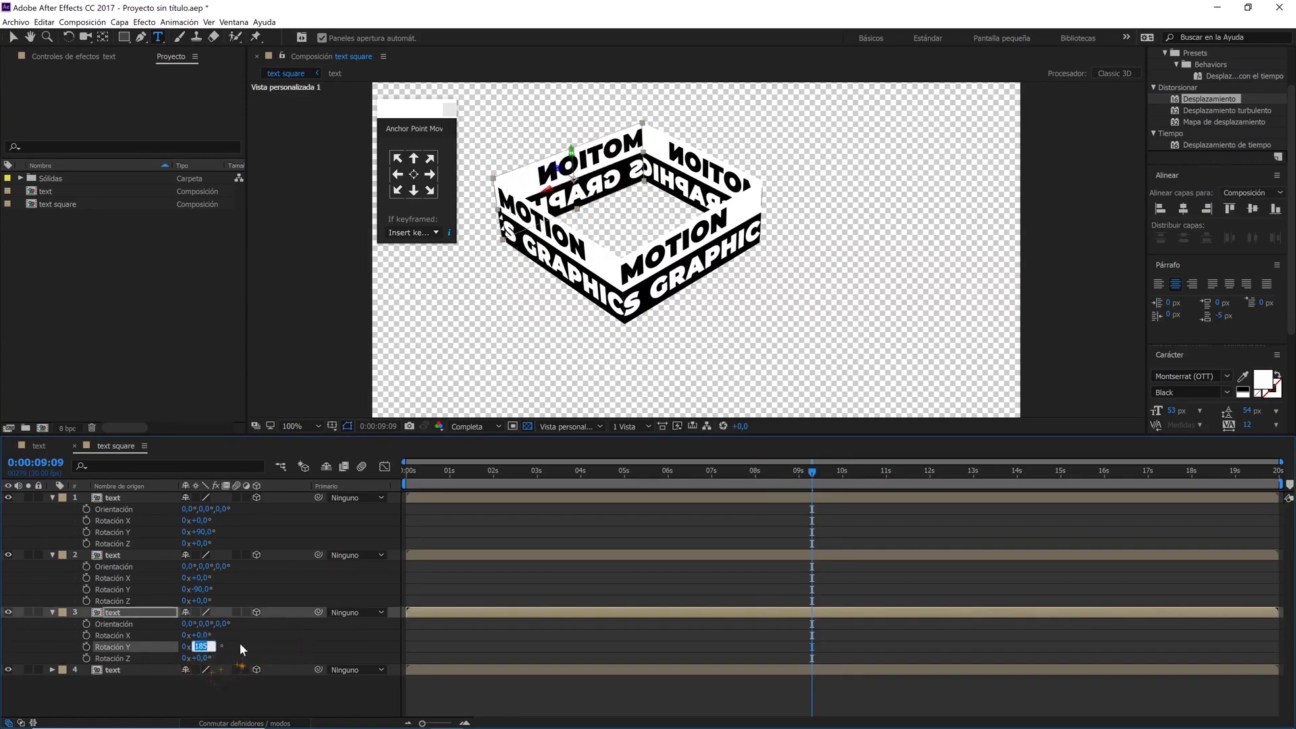
{"action": "type", "text": "18"}
{"action": "key", "text": "Return"}
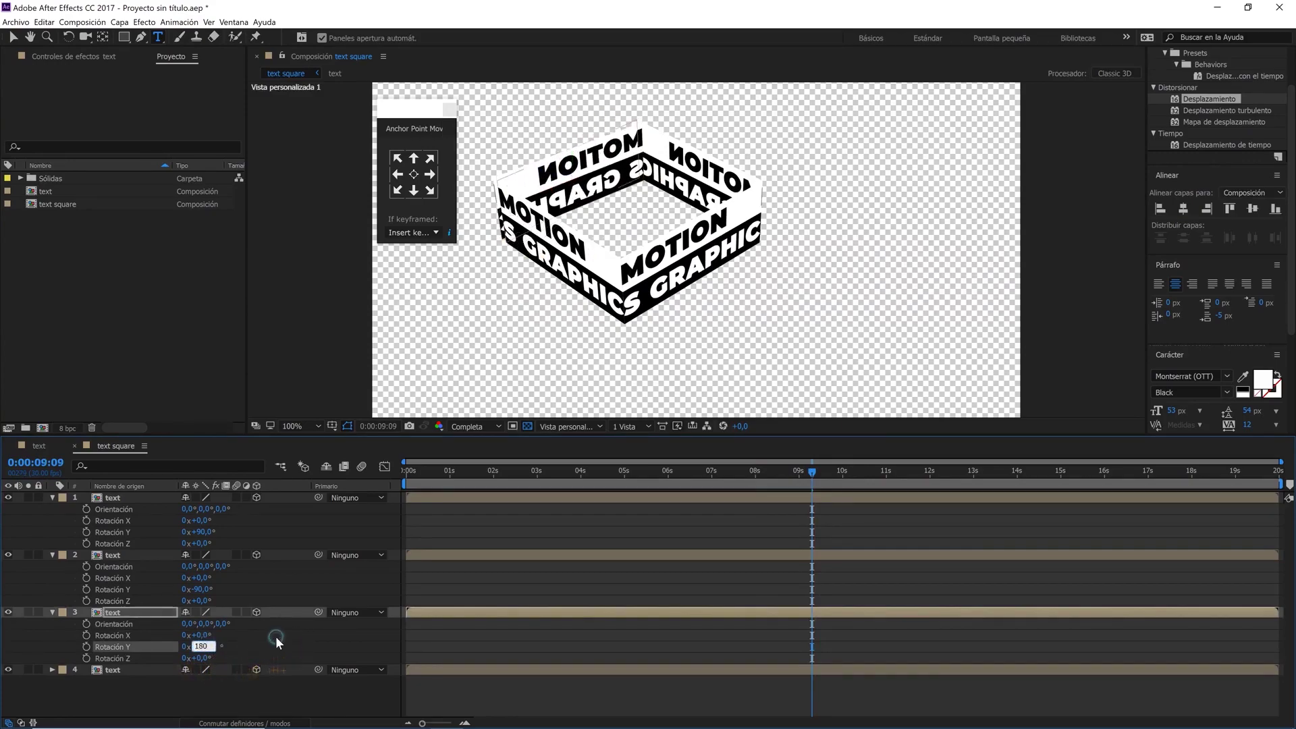
{"action": "left_click", "coordinate": [276, 639]}
{"action": "key", "text": "space"}
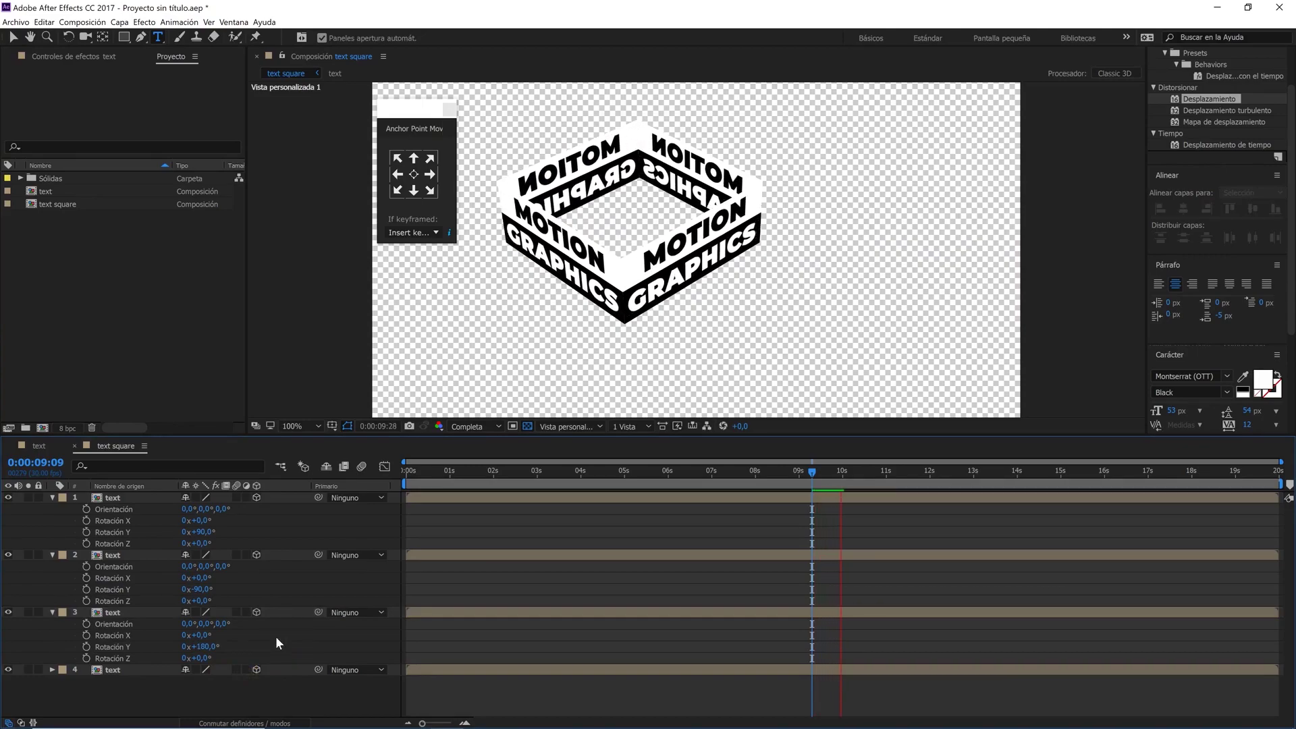
{"action": "key", "text": "space"}
{"action": "key", "text": "ctrl+a"}
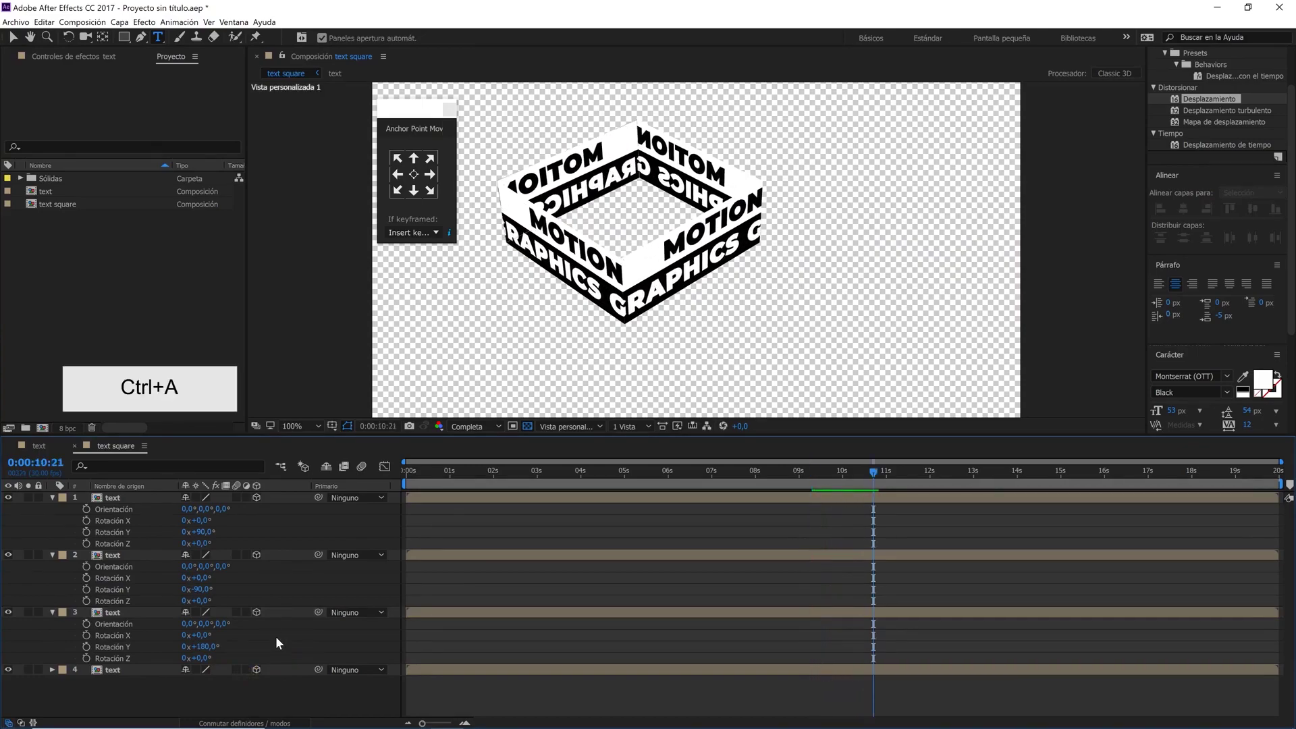
- Add a null object, Nulo 1, and parent all four text layers to it
{"action": "left_click", "coordinate": [51, 500]}
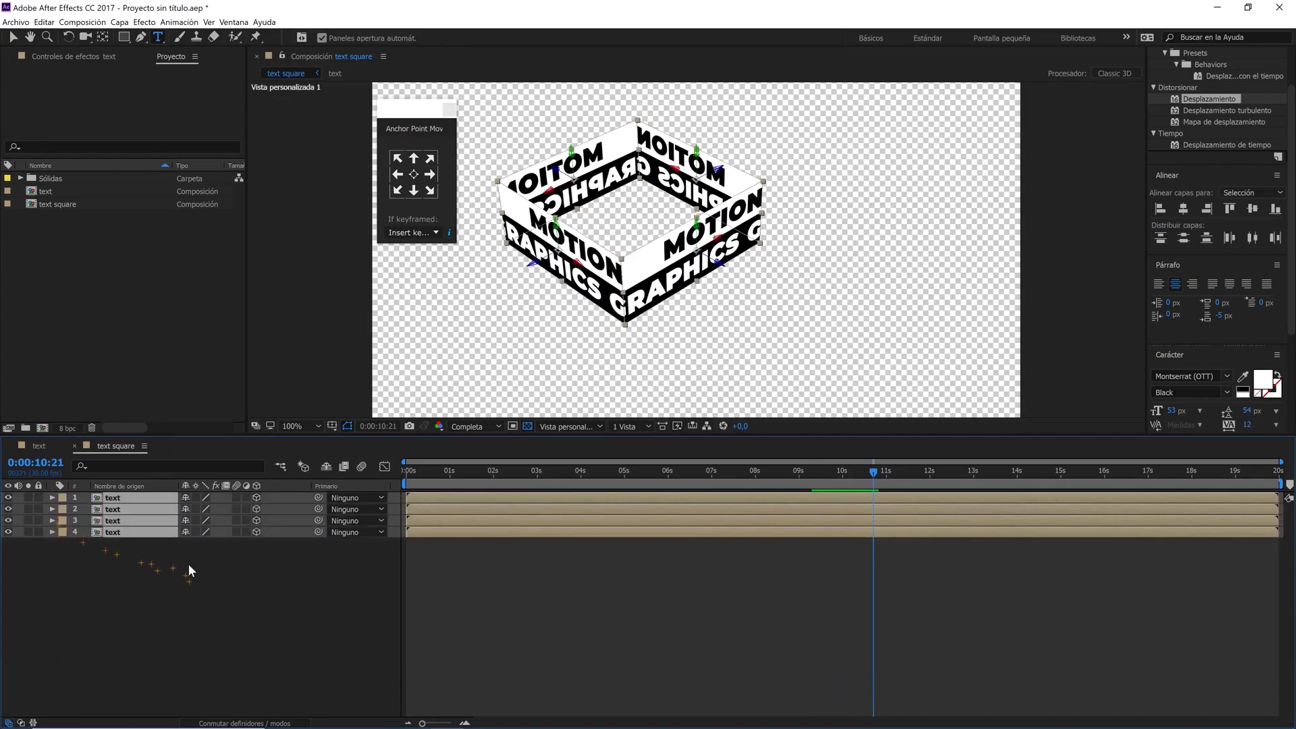
{"action": "right_click", "coordinate": [188, 564]}
{"action": "mouse_move", "coordinate": [362, 575]}
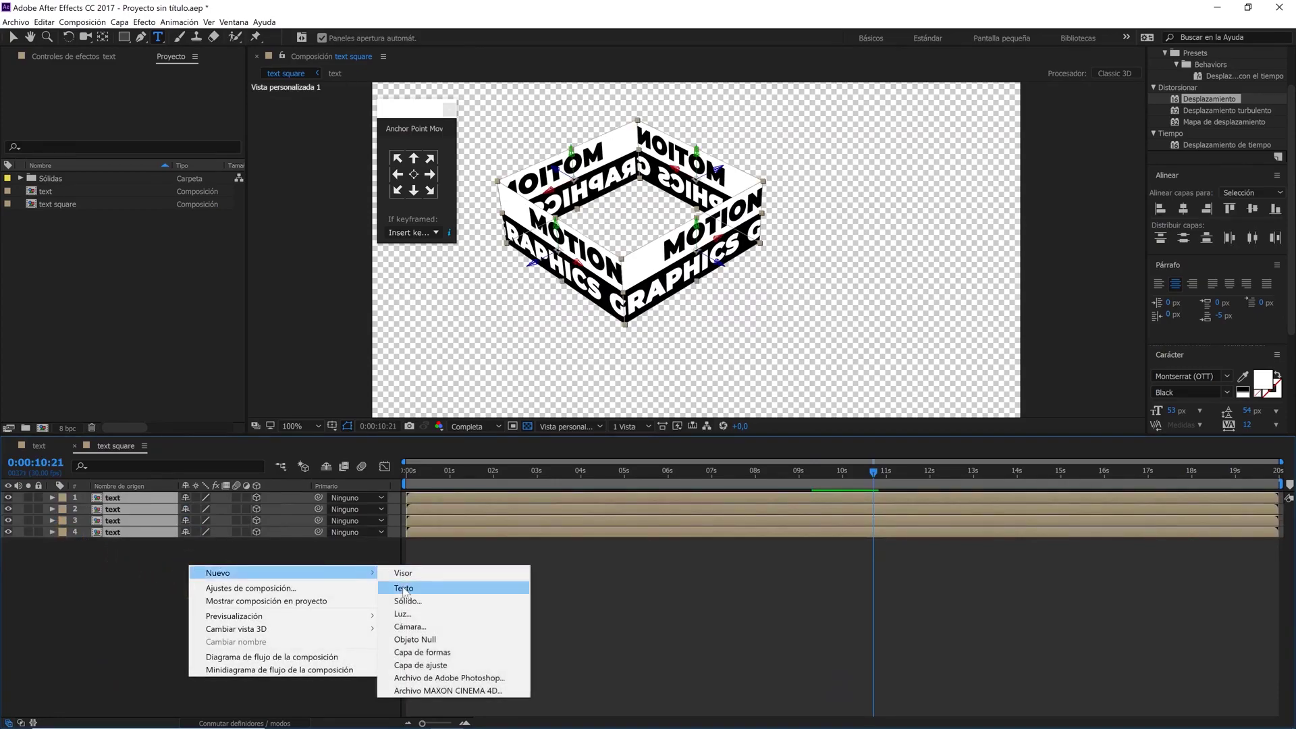
{"action": "left_click", "coordinate": [465, 639]}
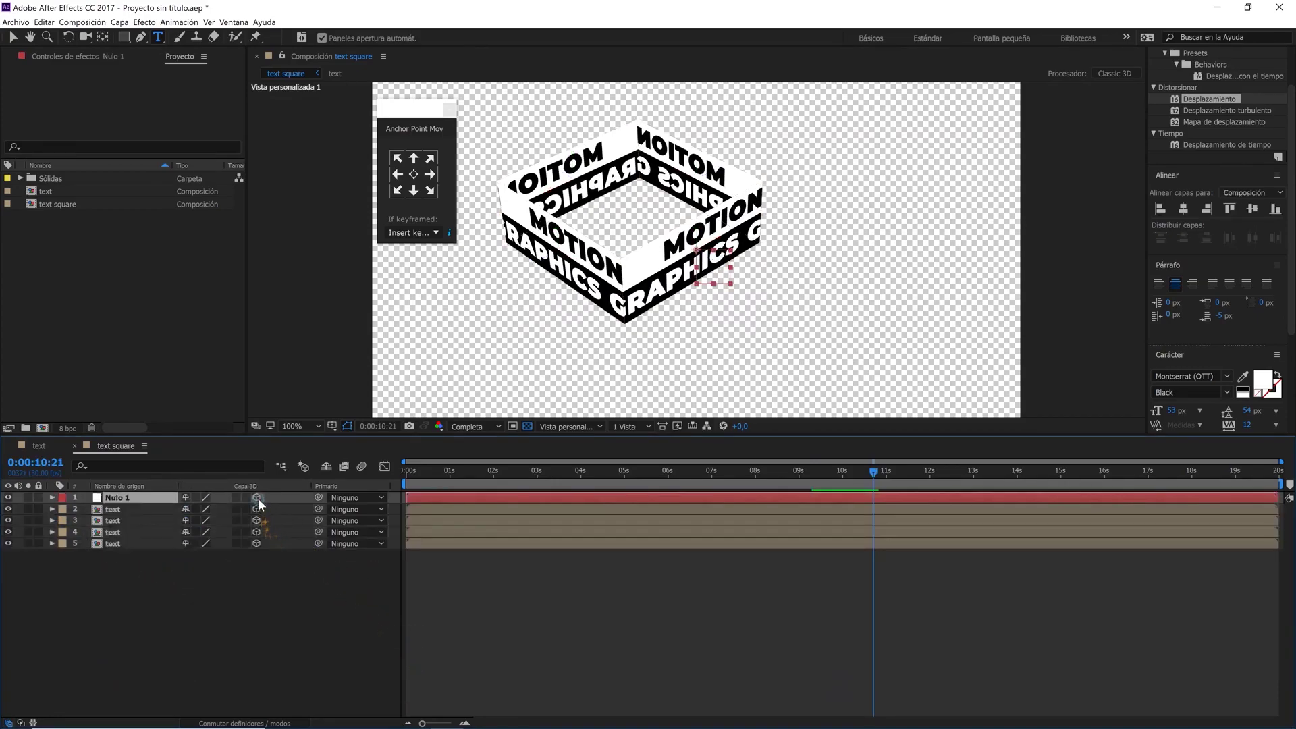
{"action": "left_click_drag", "start_coordinate": [178, 599], "coordinate": [116, 513]}
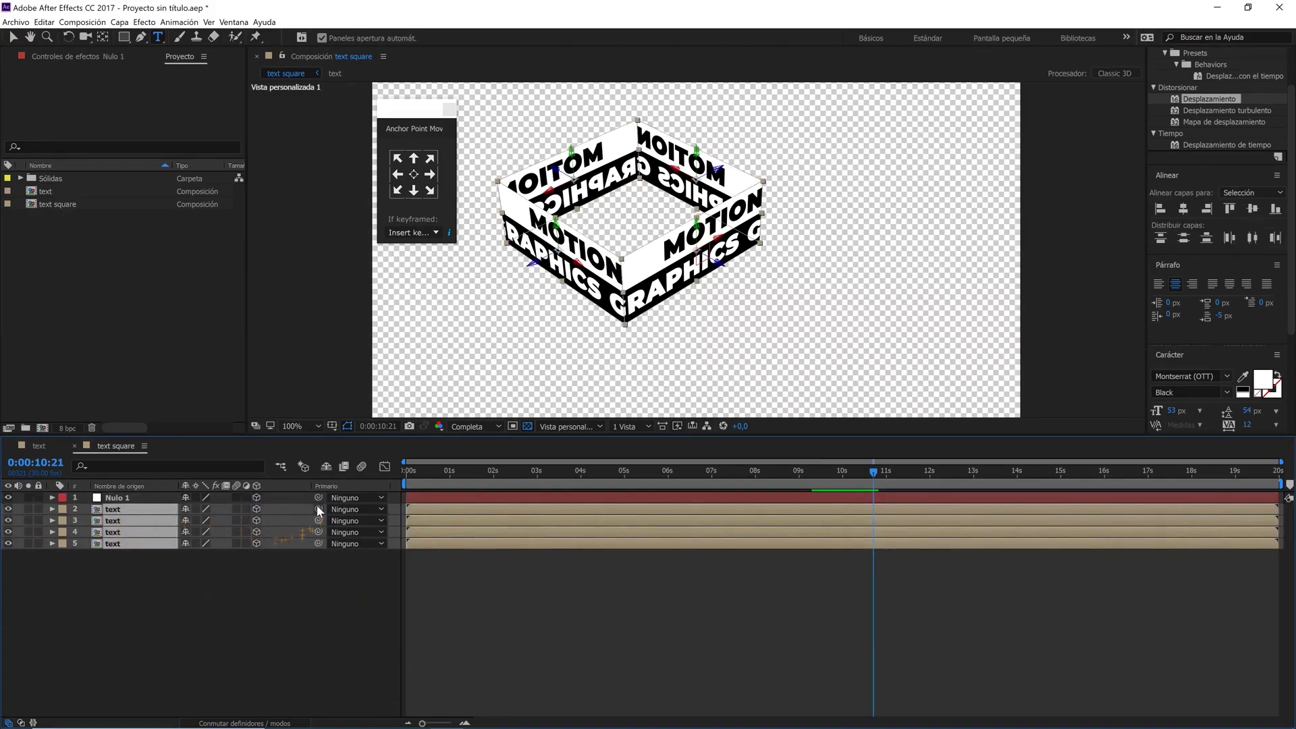
{"action": "left_click_drag", "start_coordinate": [319, 509], "coordinate": [164, 500]}
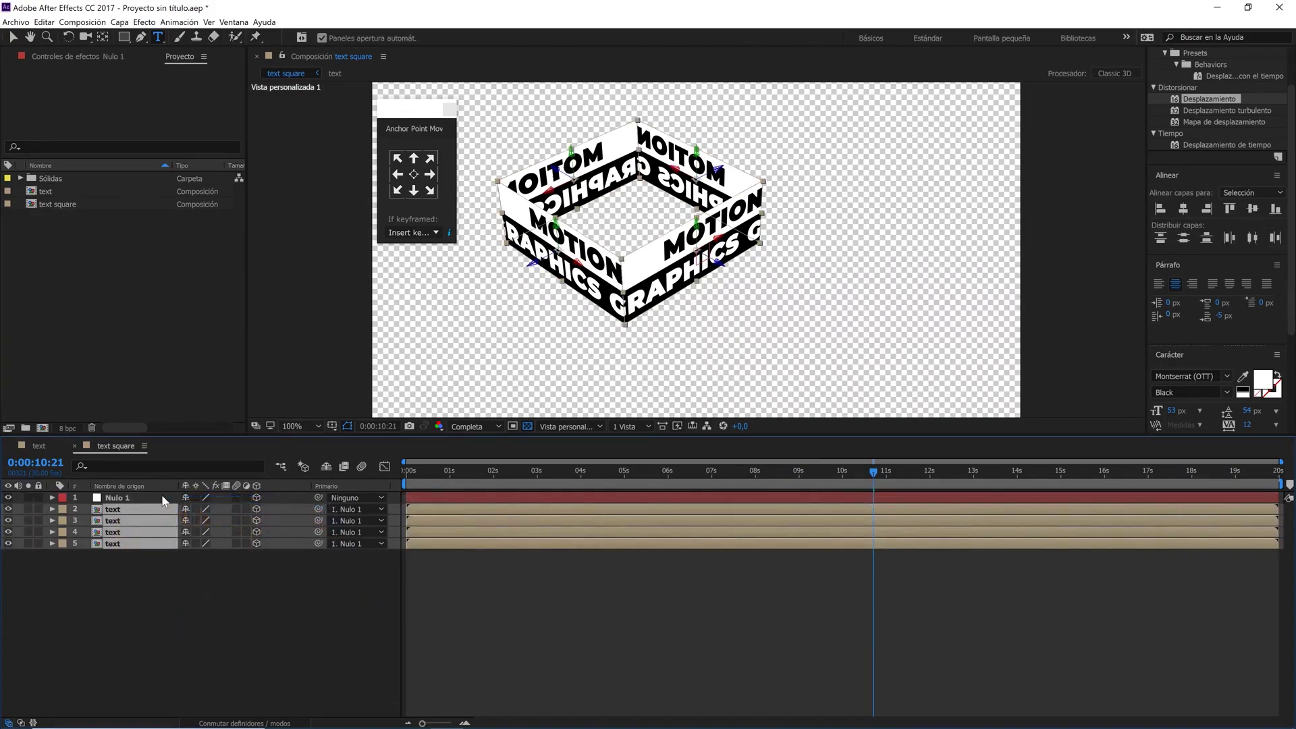
{"action": "left_click", "coordinate": [163, 500]}
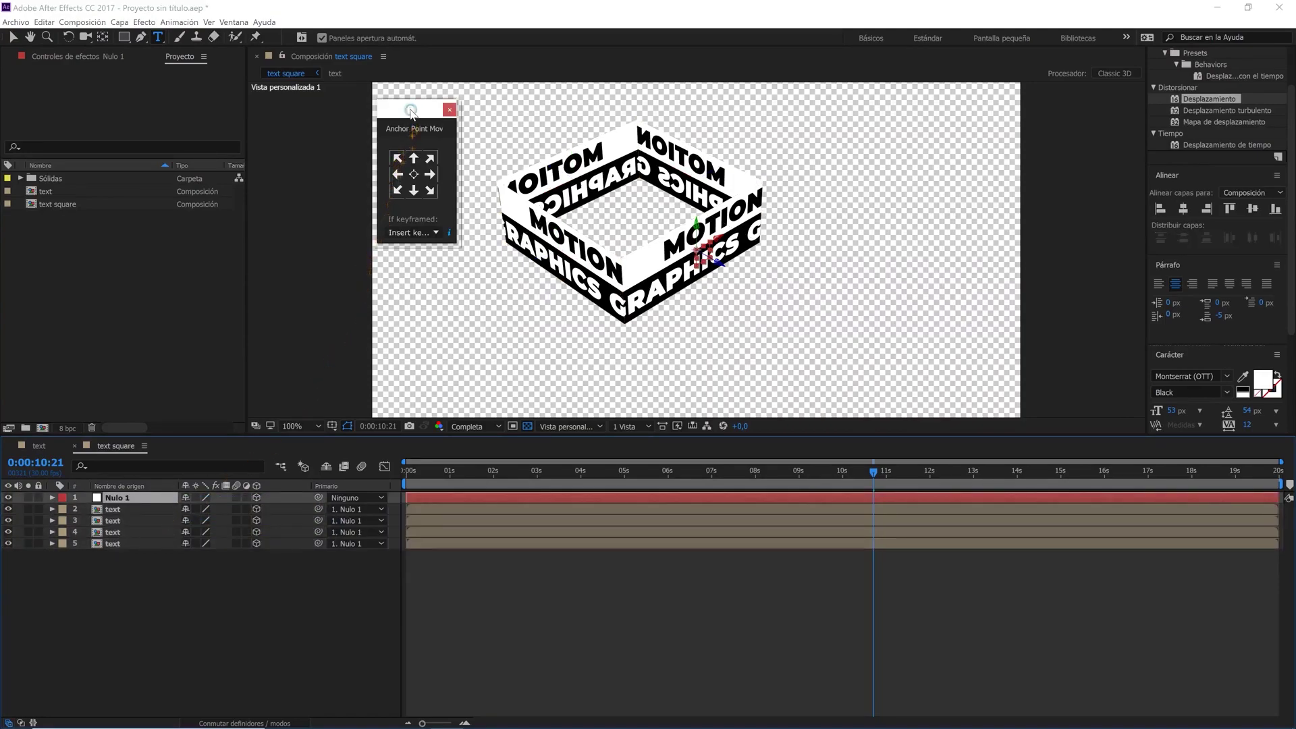
- Close the Anchor Point Mover panel and split the viewer into two views with a top view
{"action": "left_click", "coordinate": [450, 110]}
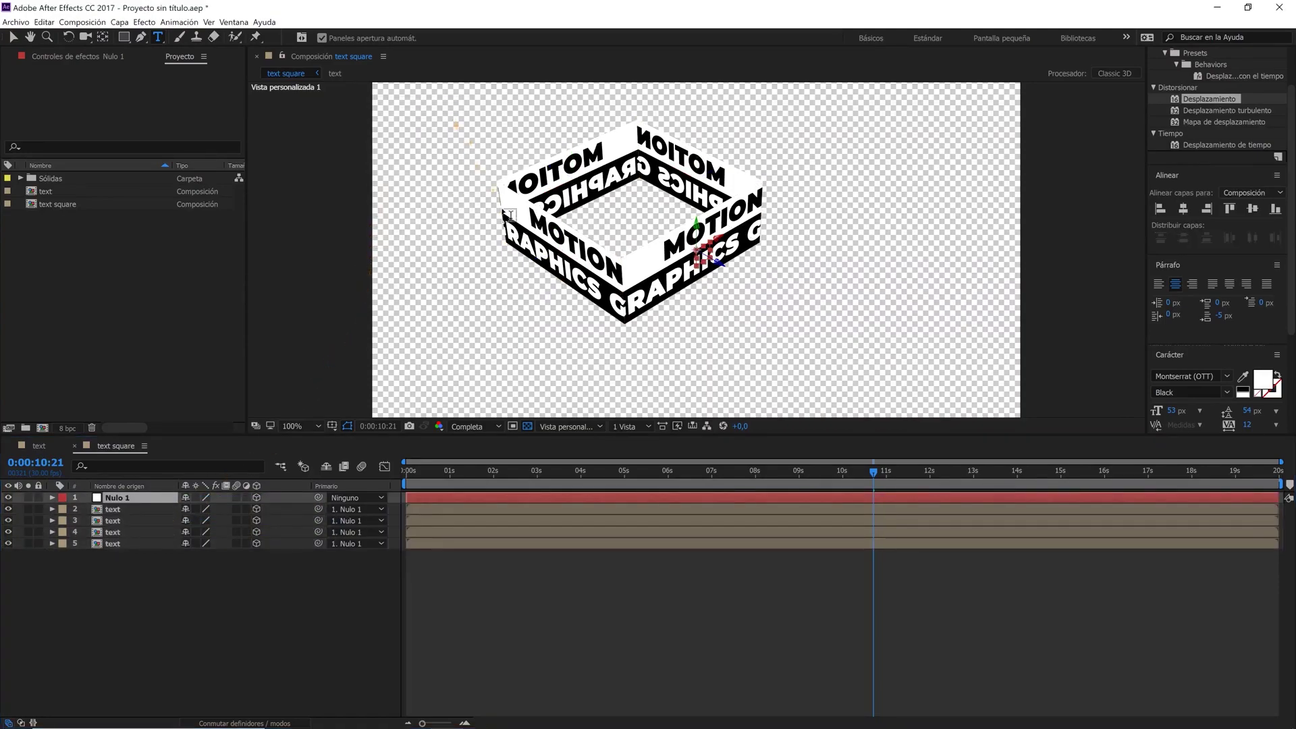
{"action": "left_click", "coordinate": [626, 427]}
{"action": "left_click", "coordinate": [648, 453]}
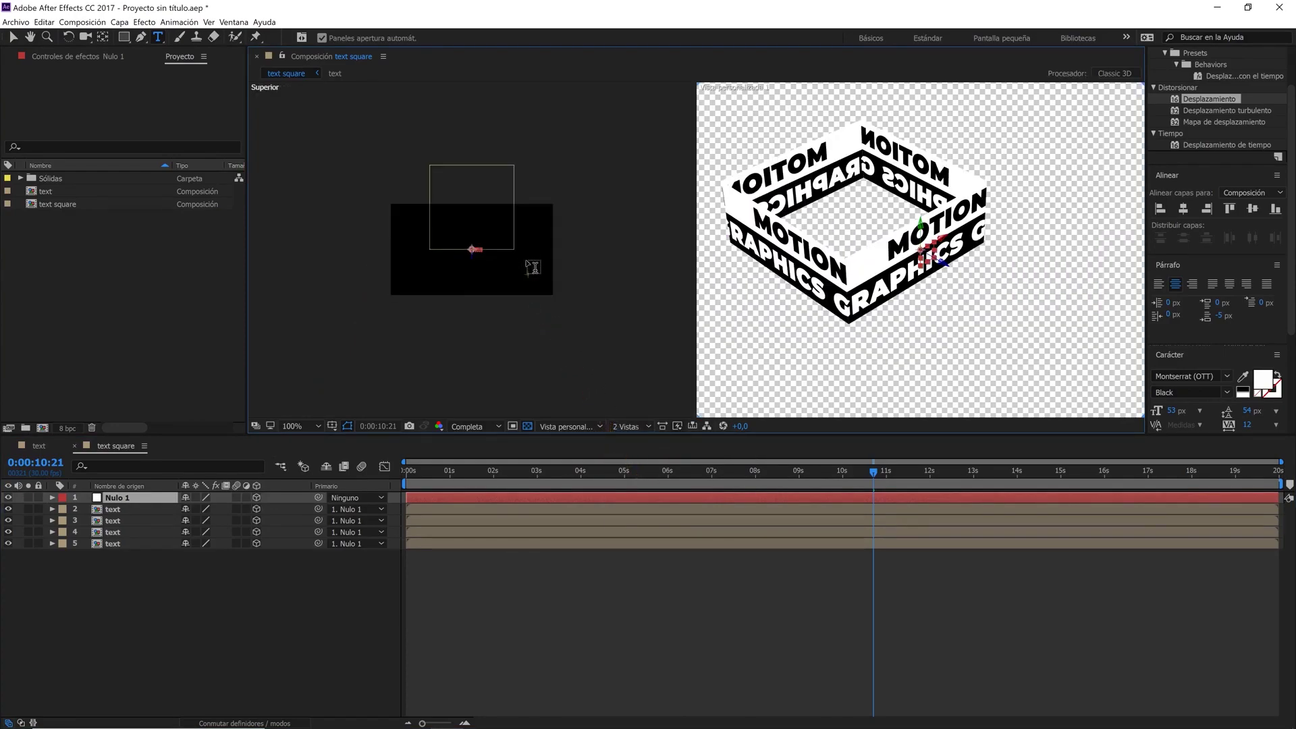
{"action": "left_click", "coordinate": [13, 36]}
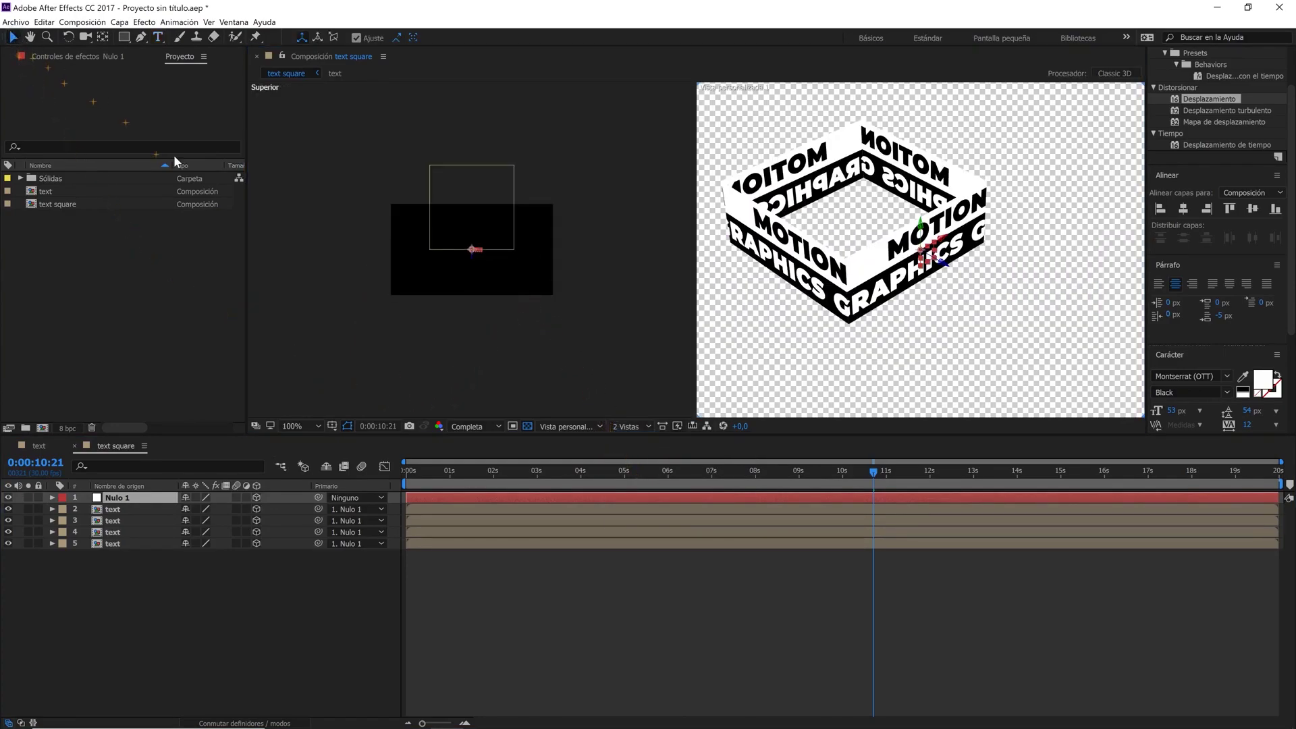
{"action": "left_click", "coordinate": [341, 346]}
{"action": "left_click", "coordinate": [567, 426]}
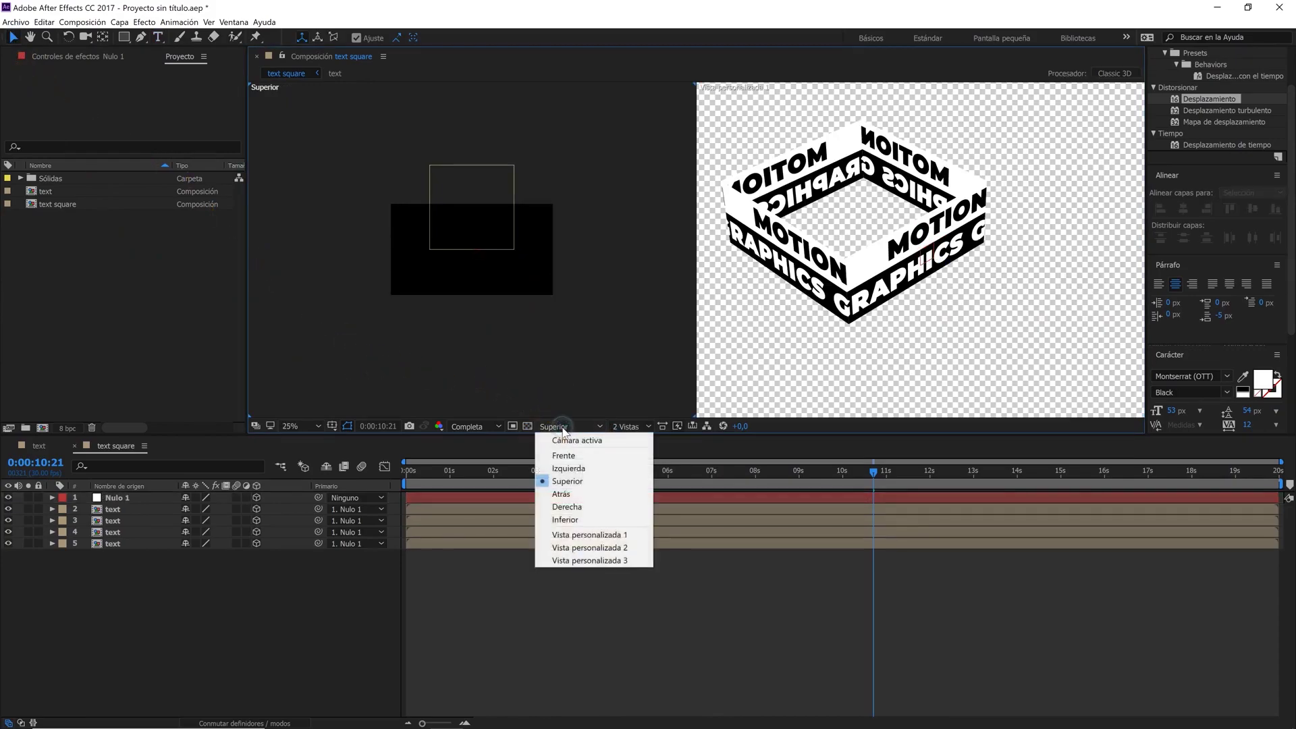
{"action": "left_click", "coordinate": [573, 484]}
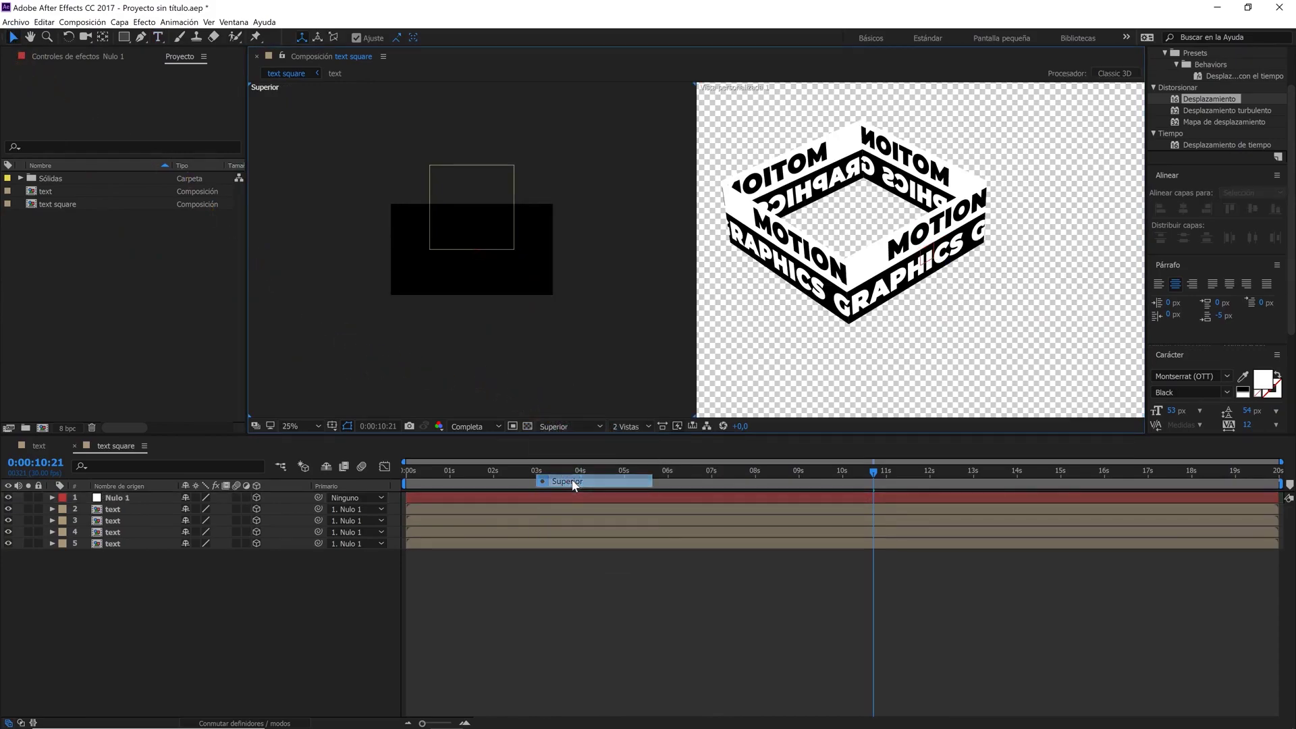
{"action": "left_click", "coordinate": [526, 428]}
{"action": "left_click", "coordinate": [526, 427]}
{"action": "scroll", "coordinate": [549, 305], "scroll_direction": "up", "scroll_amount": 2}
{"action": "scroll", "coordinate": [549, 306], "scroll_direction": "up", "scroll_amount": 2}
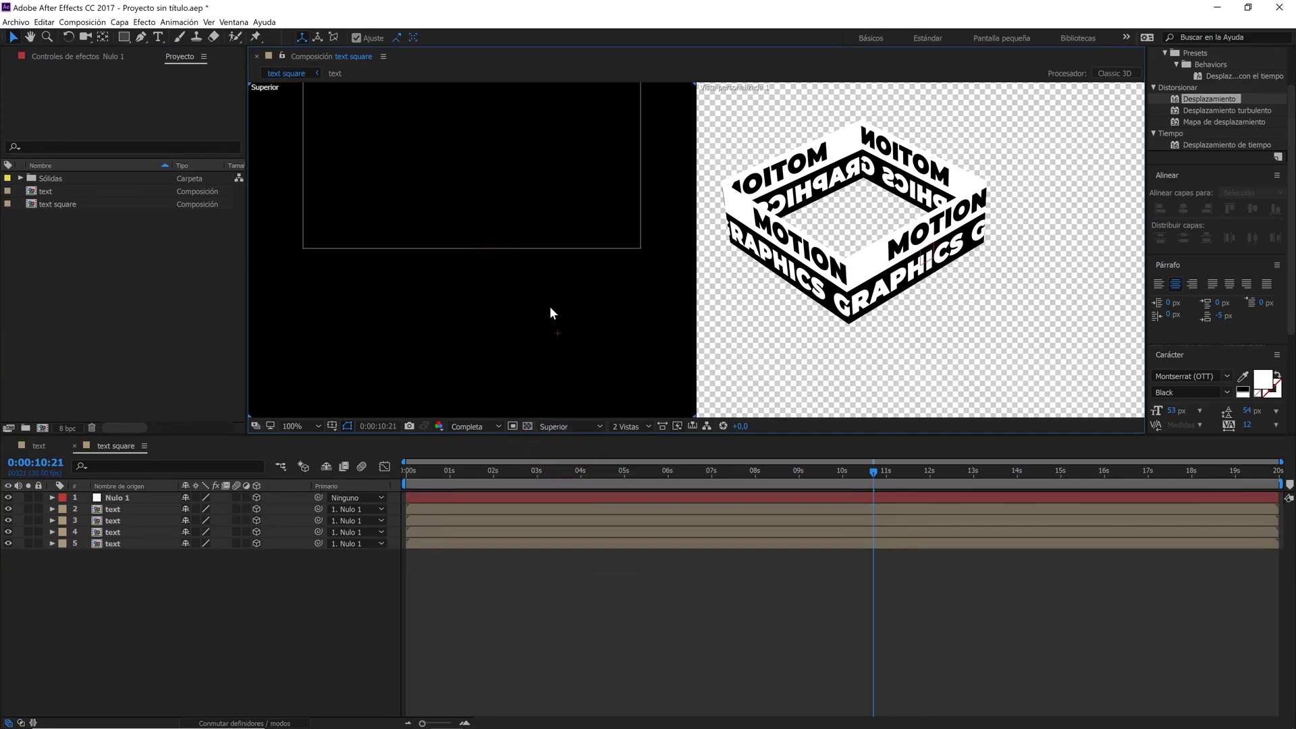
{"action": "scroll", "coordinate": [549, 306], "scroll_direction": "down", "scroll_amount": 2}
{"action": "left_click_drag", "start_coordinate": [556, 229], "coordinate": [546, 260]}
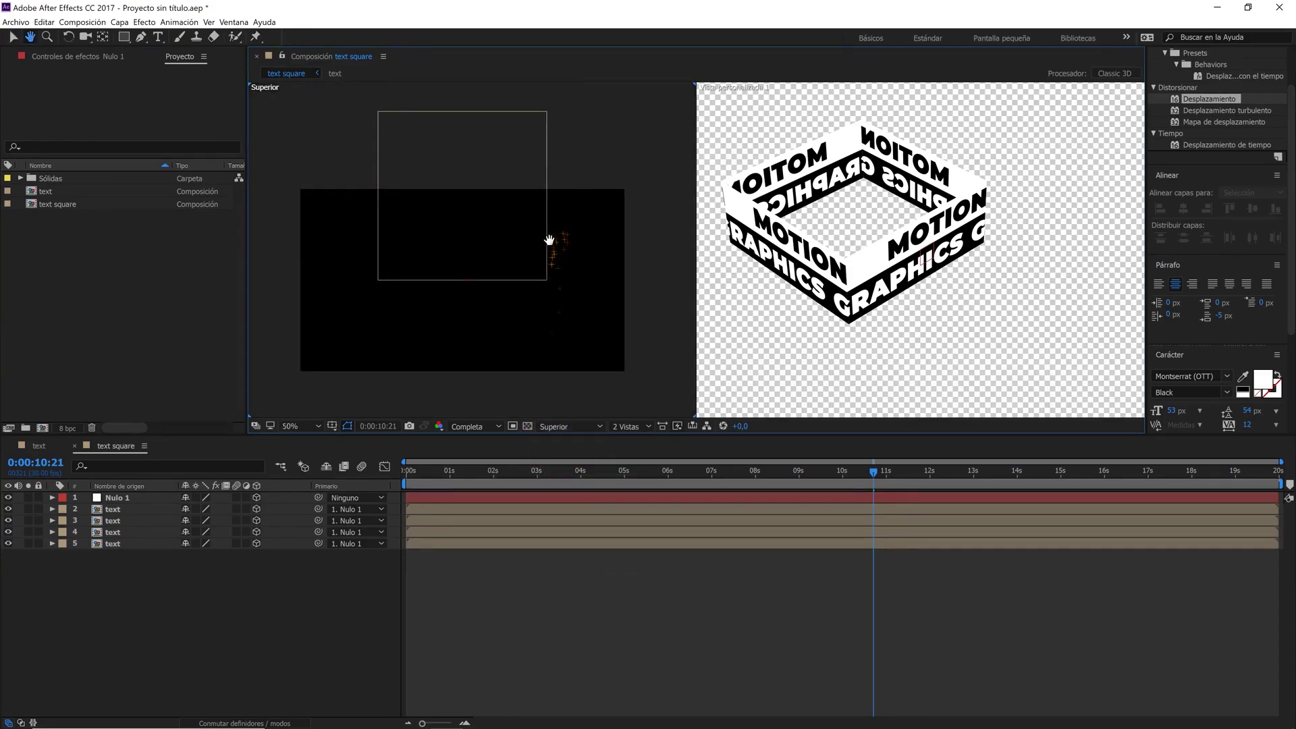
- Set Nulo 1's anchor point Z value to 500
{"action": "left_click", "coordinate": [164, 499]}
{"action": "left_click", "coordinate": [52, 498]}
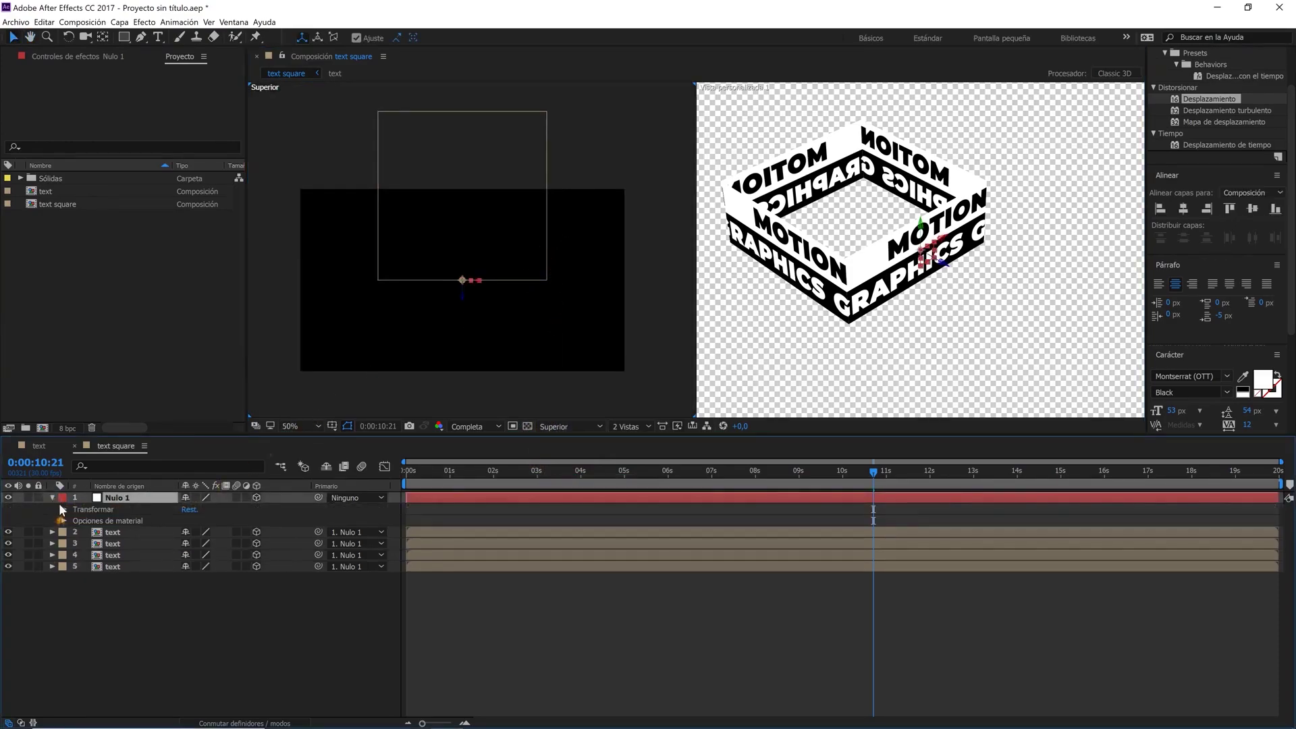
{"action": "left_click", "coordinate": [65, 510]}
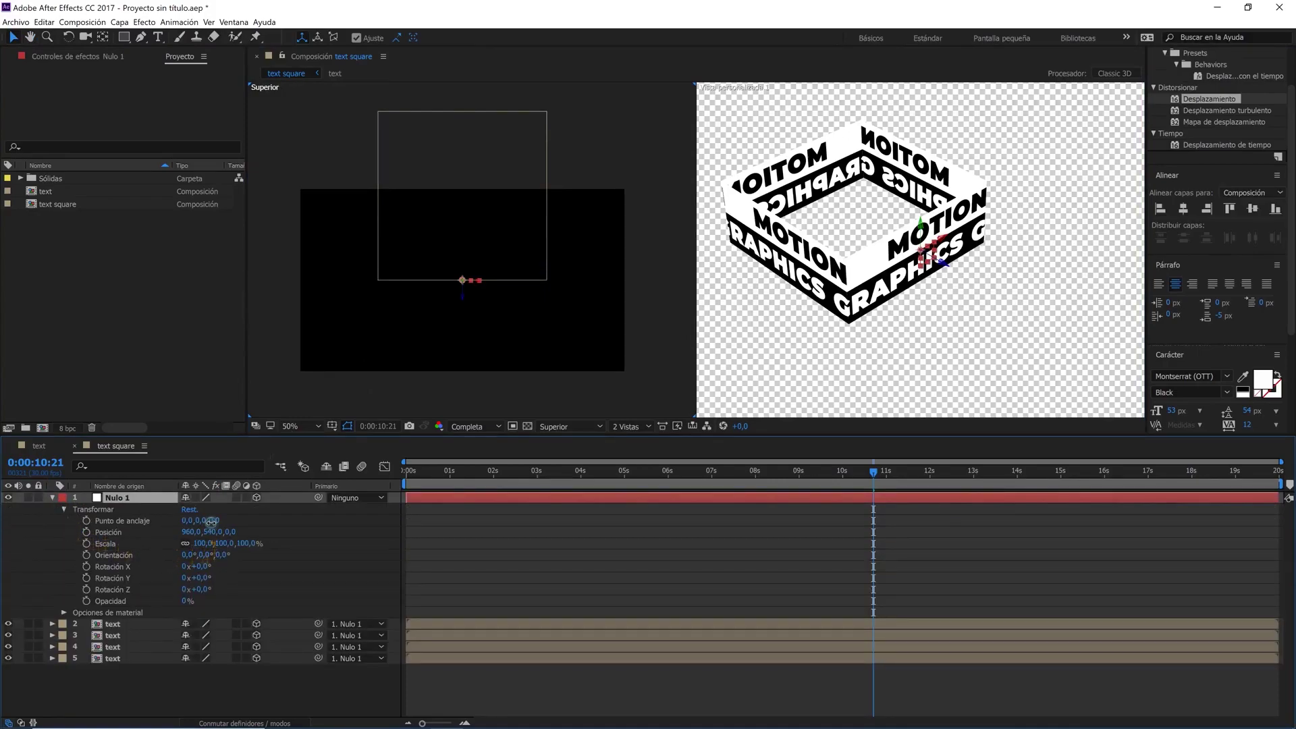
{"action": "left_click_drag", "start_coordinate": [220, 520], "coordinate": [324, 520]}
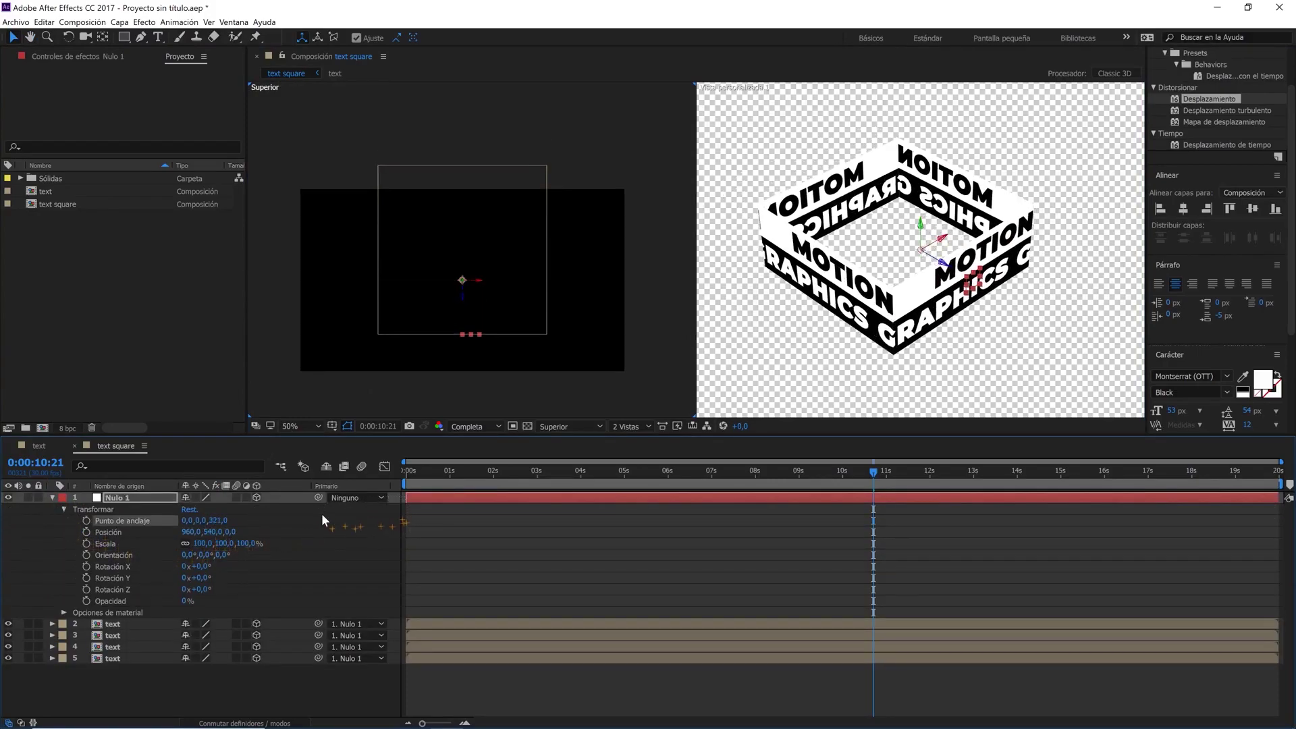
{"action": "left_click", "coordinate": [224, 521]}
{"action": "left_click", "coordinate": [274, 538]}
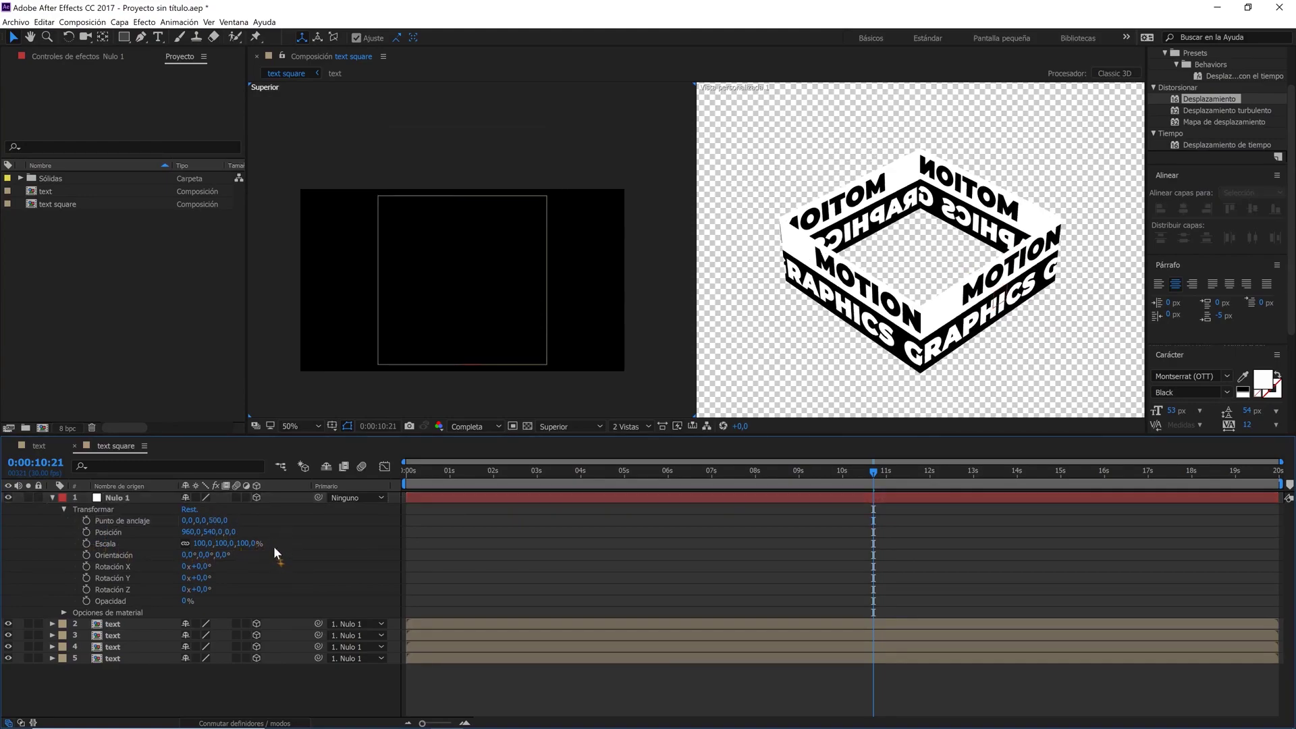
{"action": "left_click", "coordinate": [53, 498]}
- Return to a single view through the active camera and start a new composition
{"action": "left_click", "coordinate": [626, 426]}
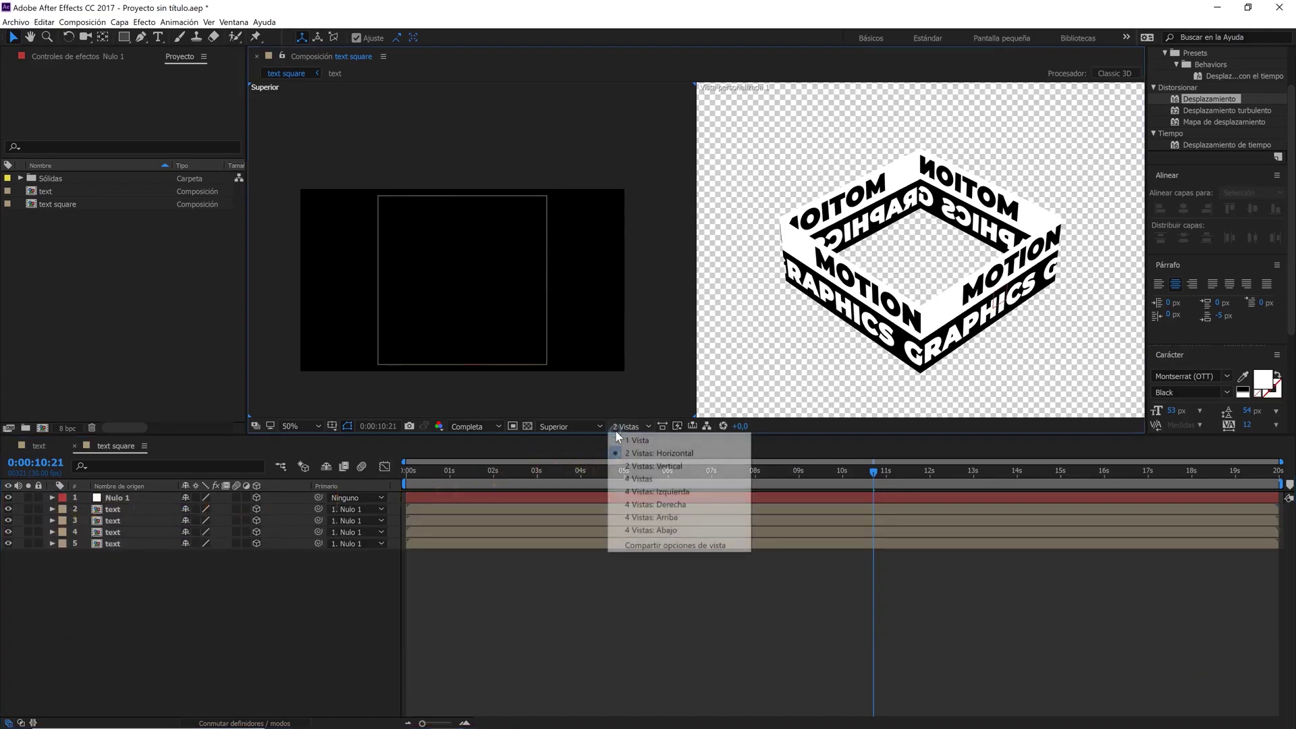
{"action": "left_click", "coordinate": [623, 443]}
{"action": "left_click", "coordinate": [589, 426]}
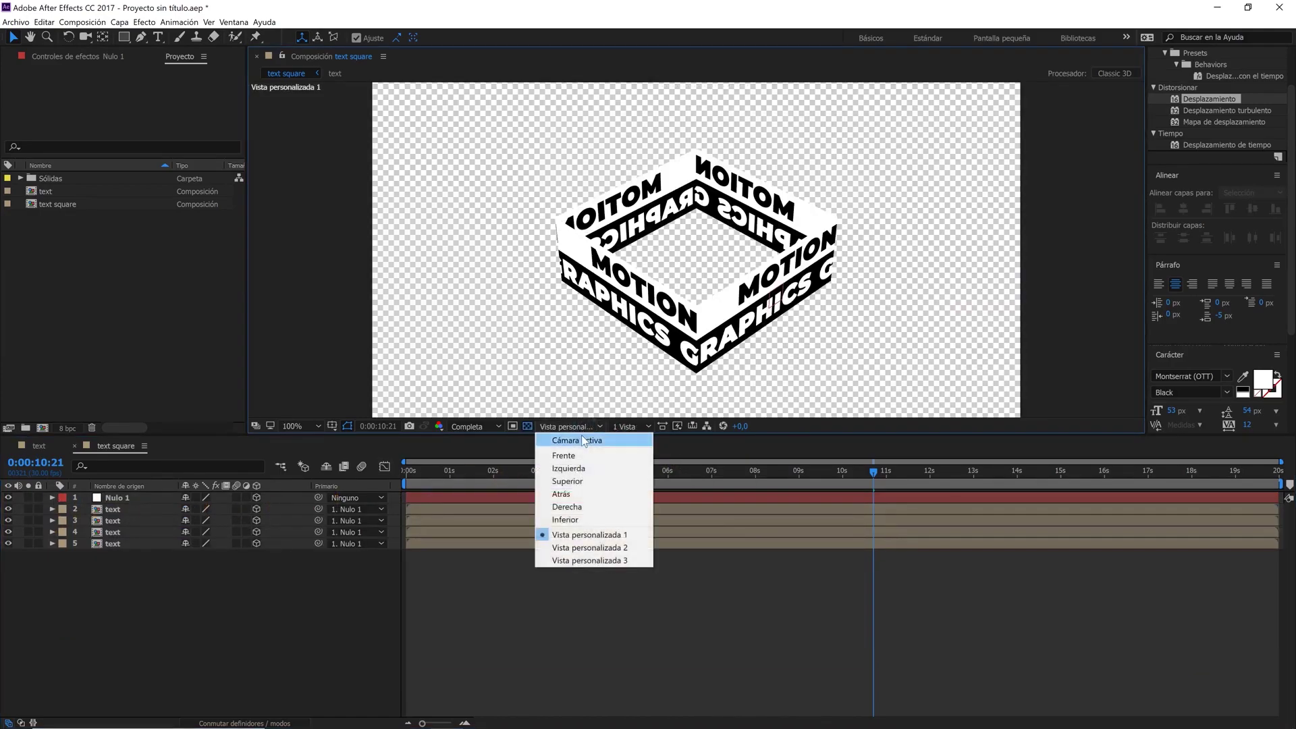
{"action": "left_click", "coordinate": [581, 439]}
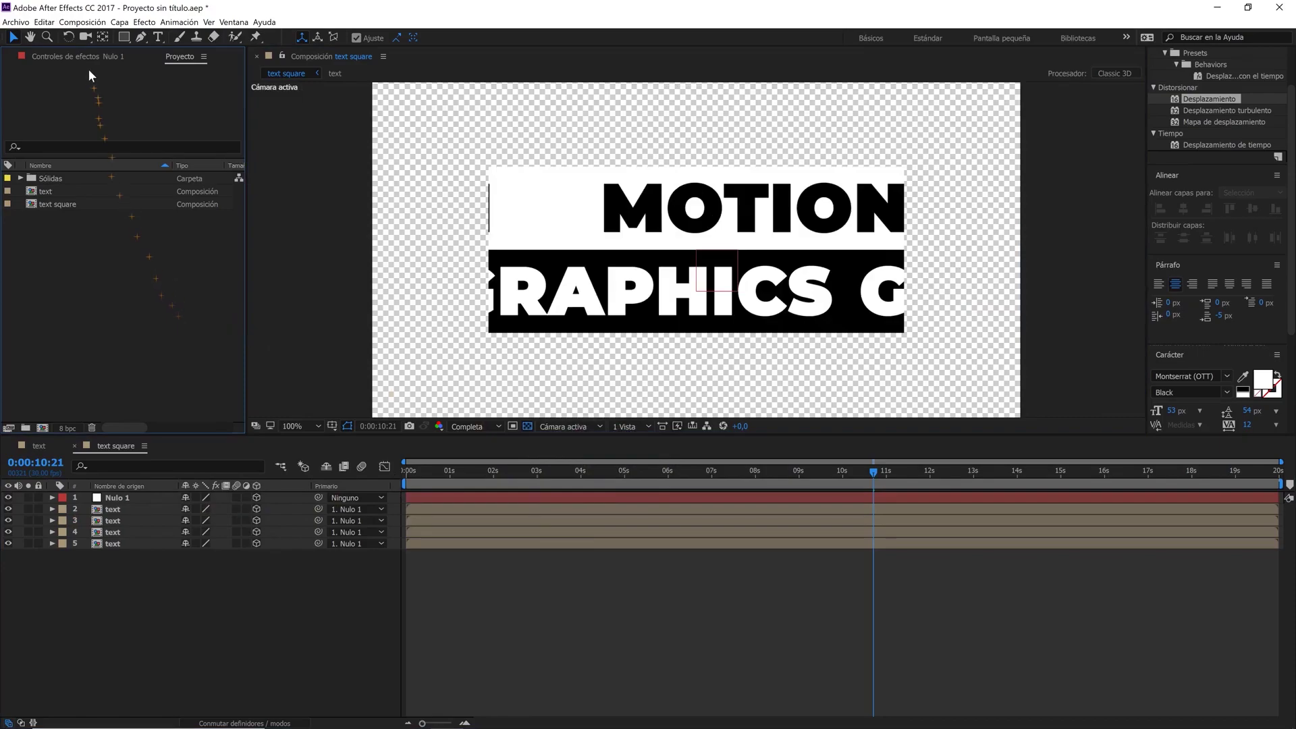
{"action": "left_click", "coordinate": [82, 21]}
{"action": "left_click", "coordinate": [94, 36]}
{"action": "type", "text": "tunel"}
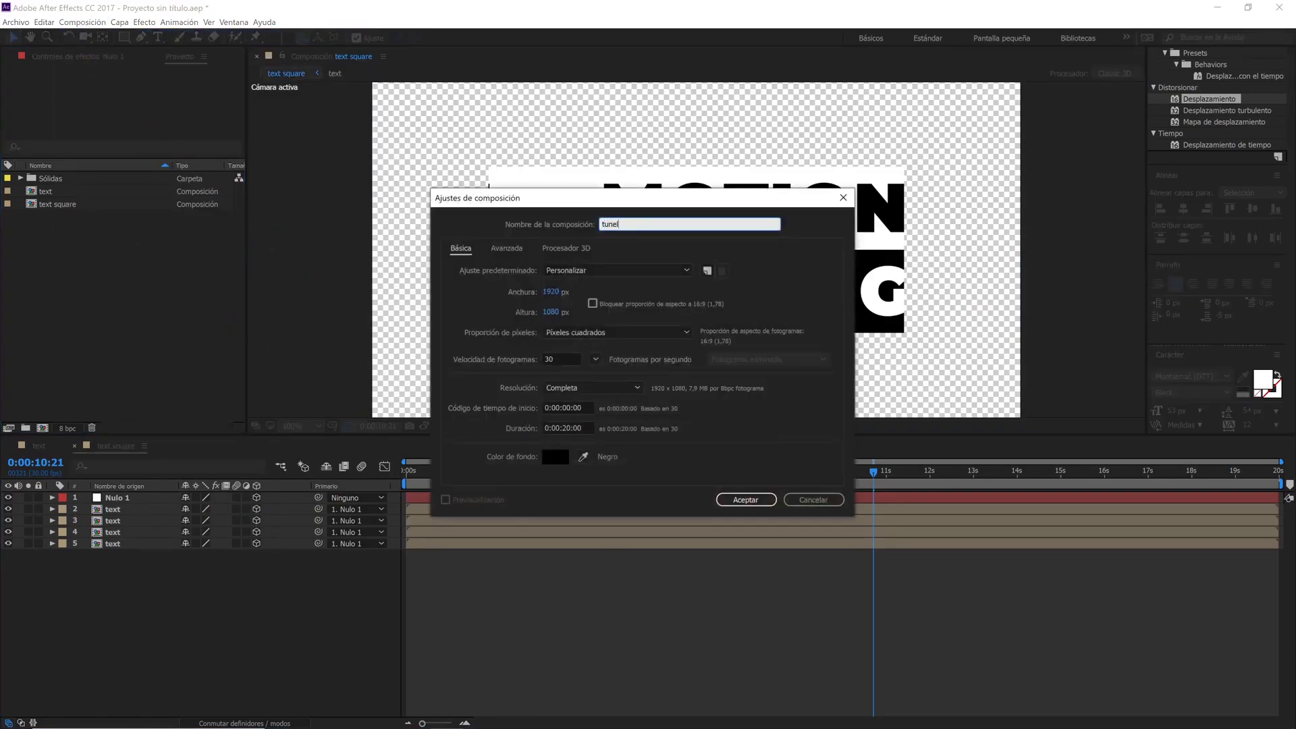
- Create the 1920 × 1080, 30 fps, 20-second composition named tunel
{"action": "left_click", "coordinate": [551, 312]}
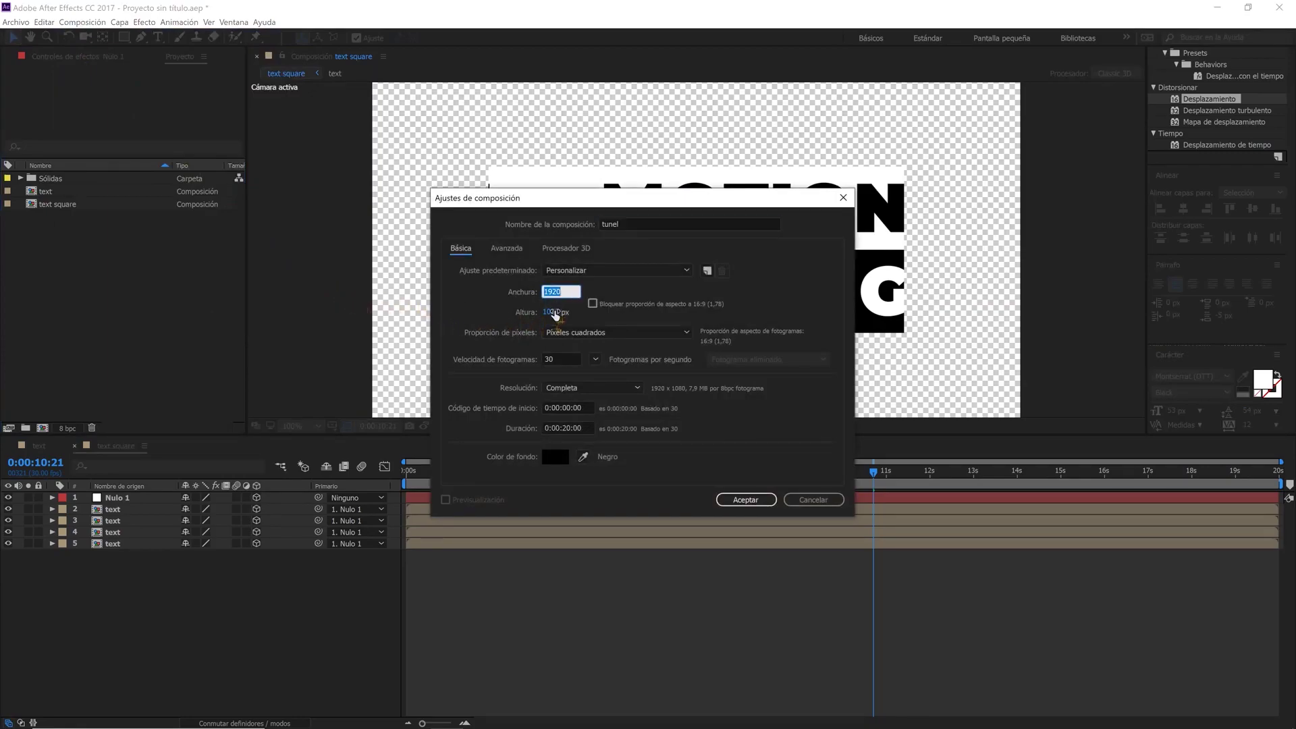
{"action": "left_click", "coordinate": [558, 358]}
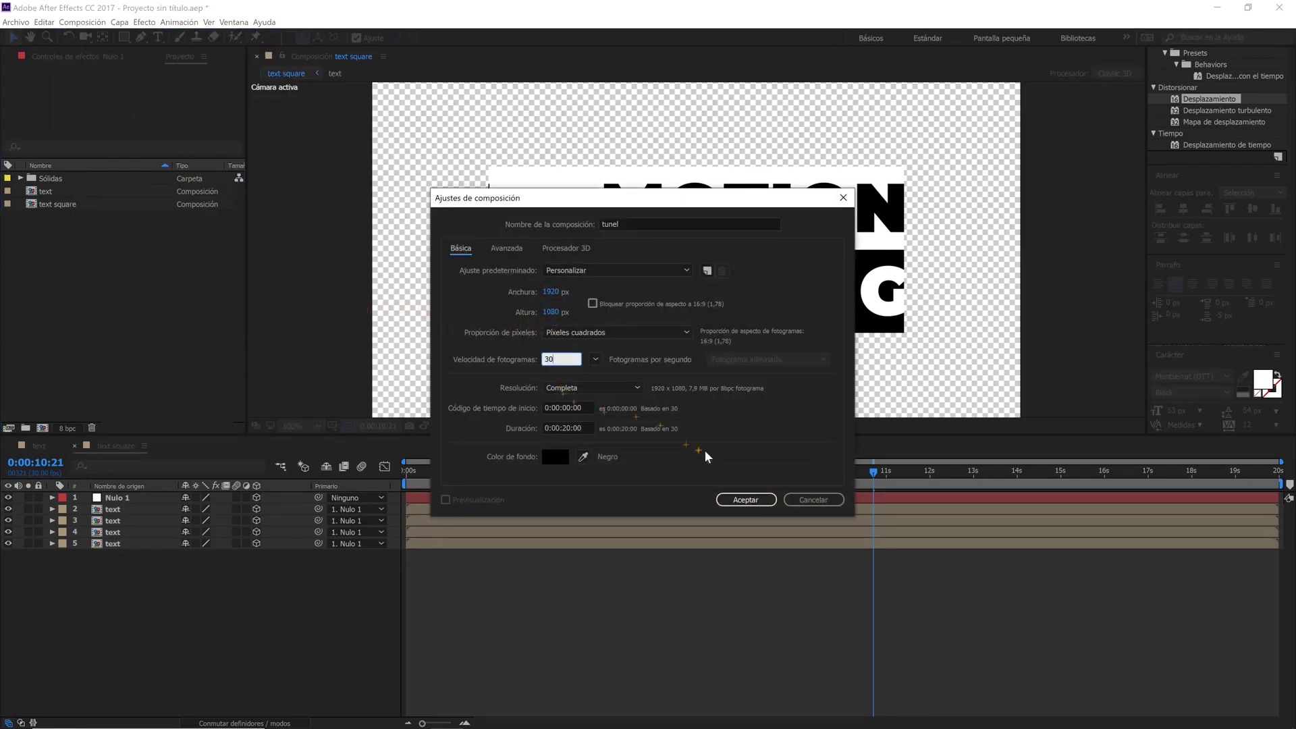
{"action": "left_click", "coordinate": [742, 501]}
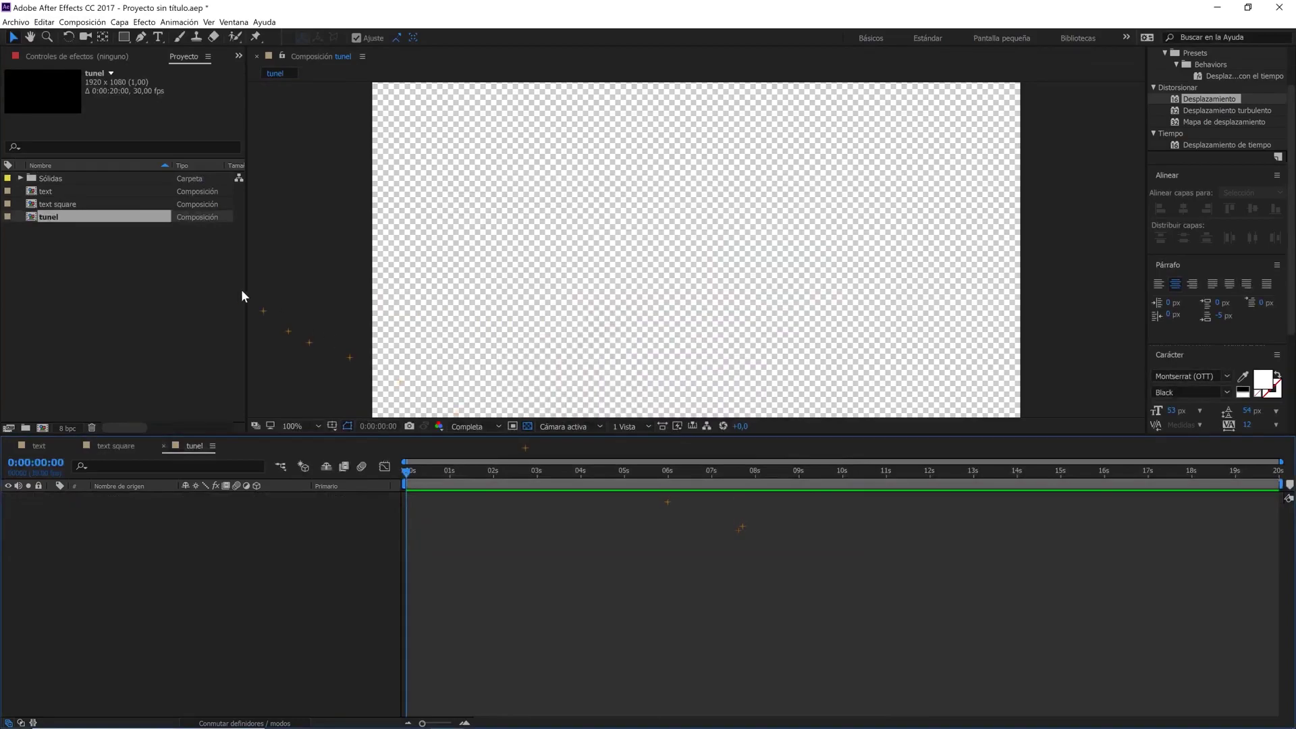
- Add text square to tunel as a 3D layer with Collapse Transformations on
{"action": "left_click_drag", "start_coordinate": [67, 204], "coordinate": [163, 512]}
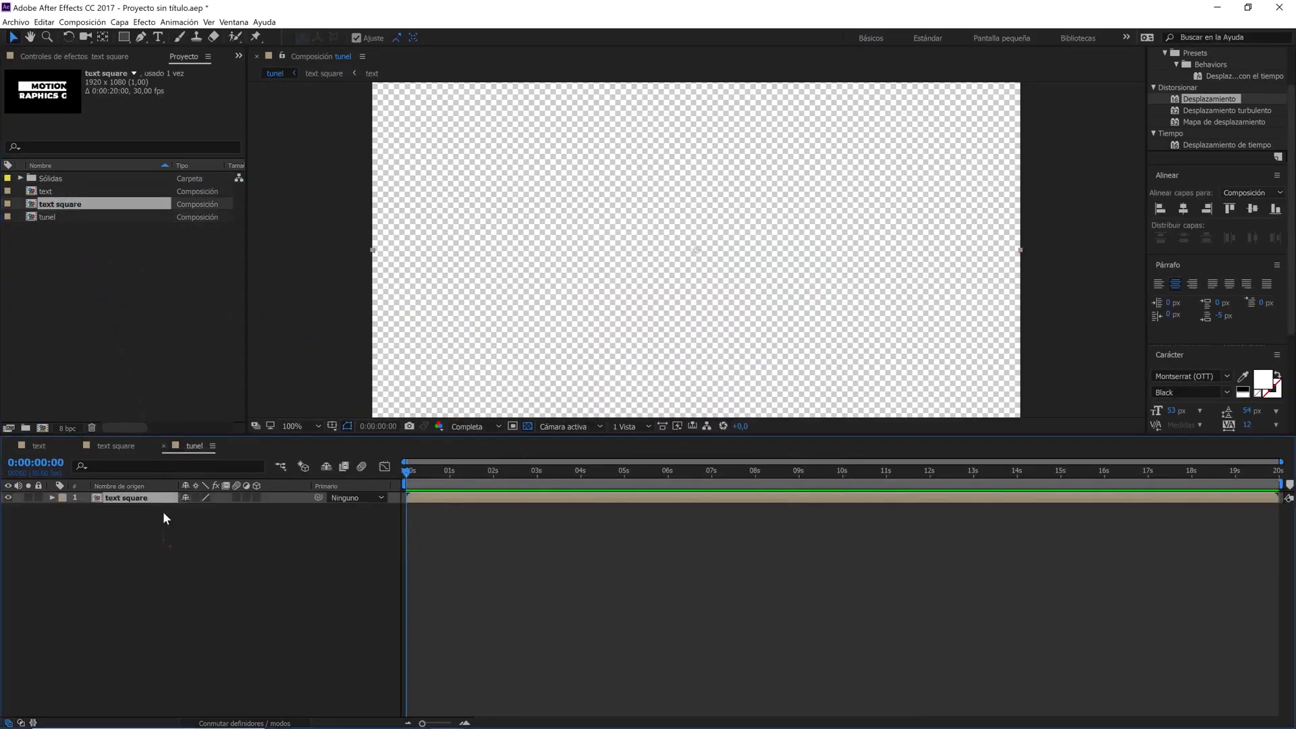
{"action": "left_click", "coordinate": [565, 428]}
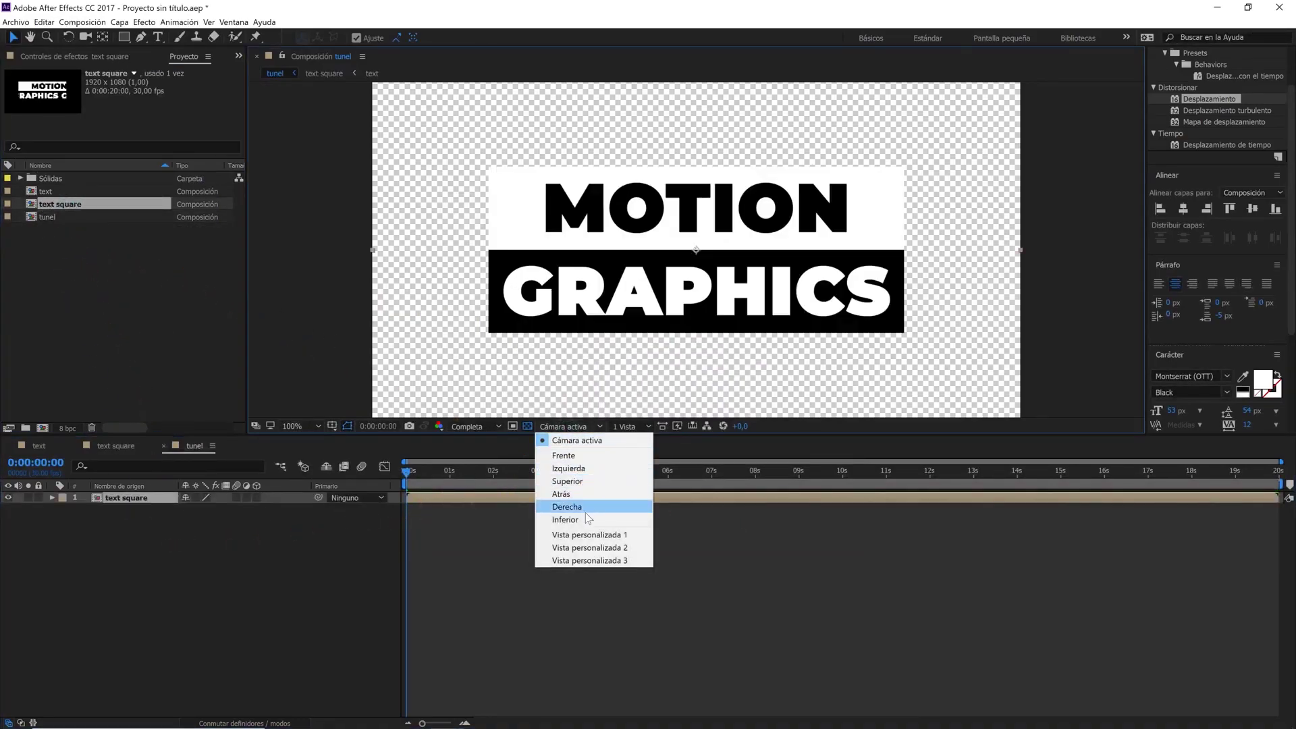
{"action": "left_click", "coordinate": [594, 534]}
{"action": "left_click", "coordinate": [257, 497]}
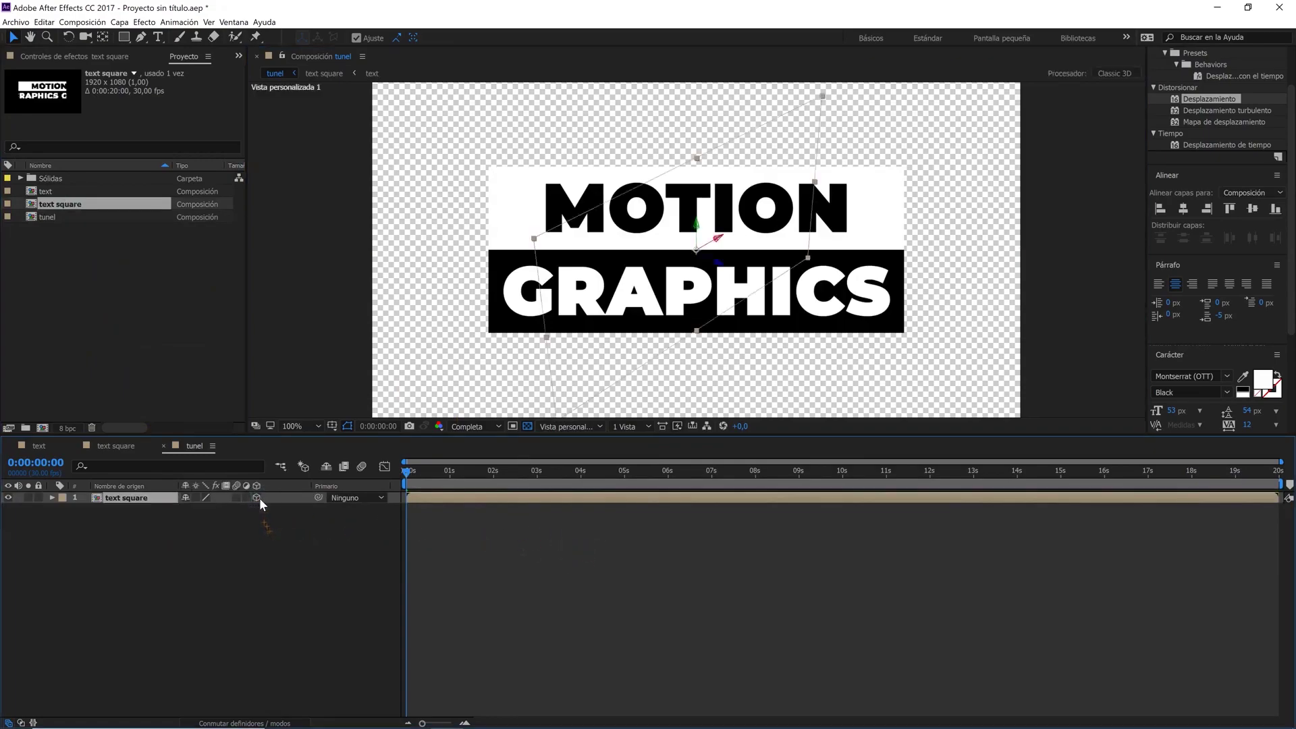
{"action": "left_click", "coordinate": [196, 497]}
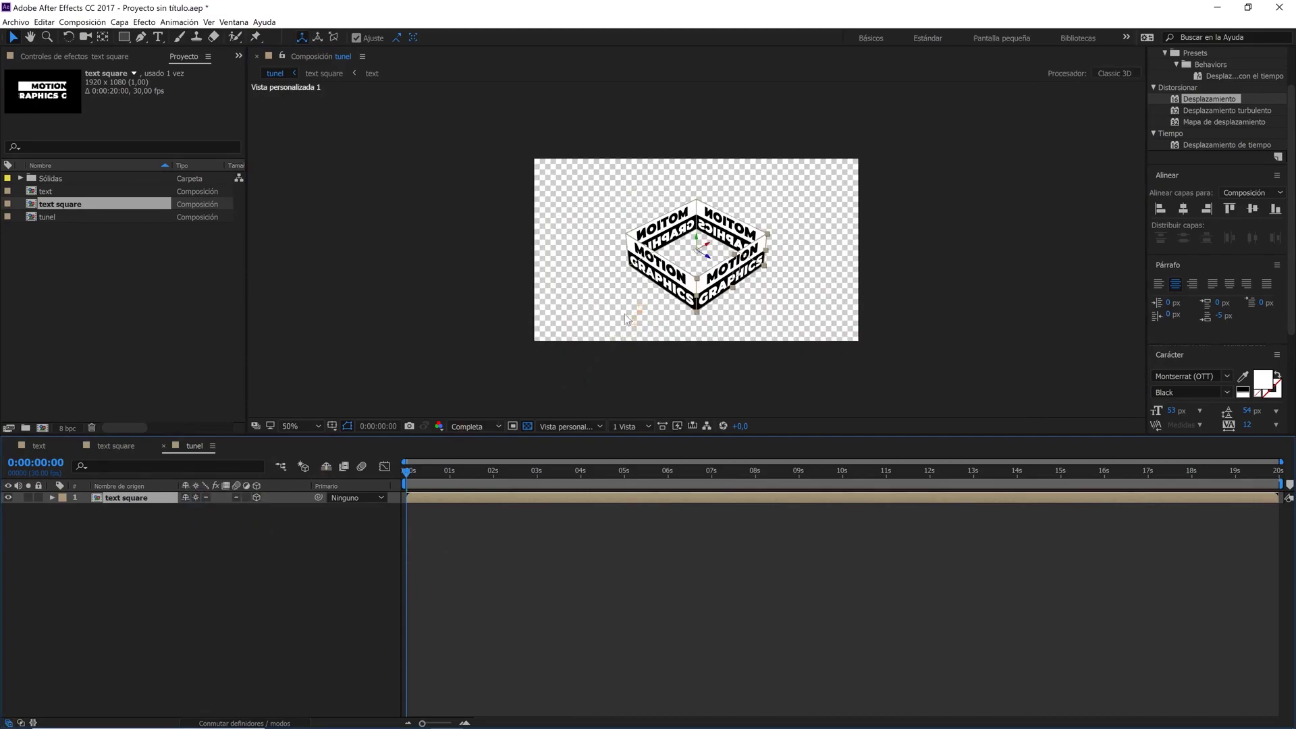
- Through the active camera, rotate the text square layer 90° on X
{"action": "left_click", "coordinate": [589, 423]}
{"action": "left_click", "coordinate": [581, 439]}
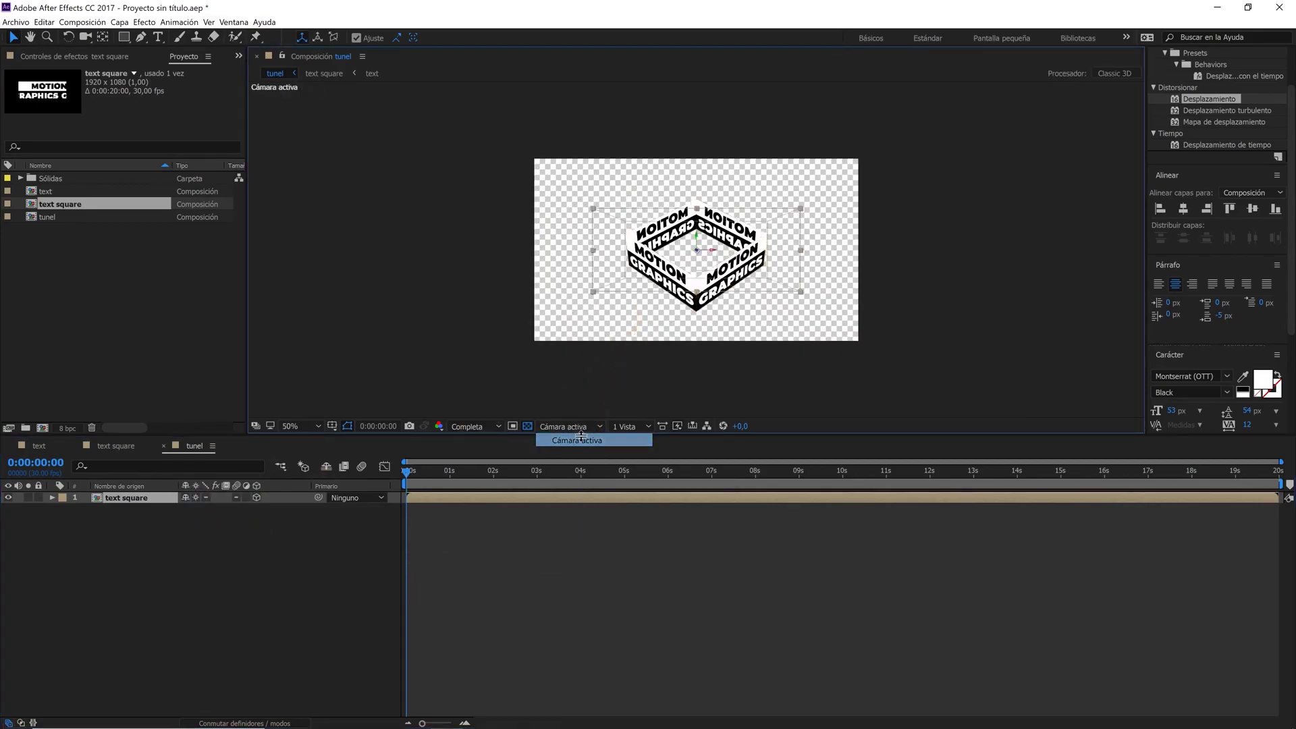
{"action": "key", "text": "period"}
{"action": "key", "text": "r"}
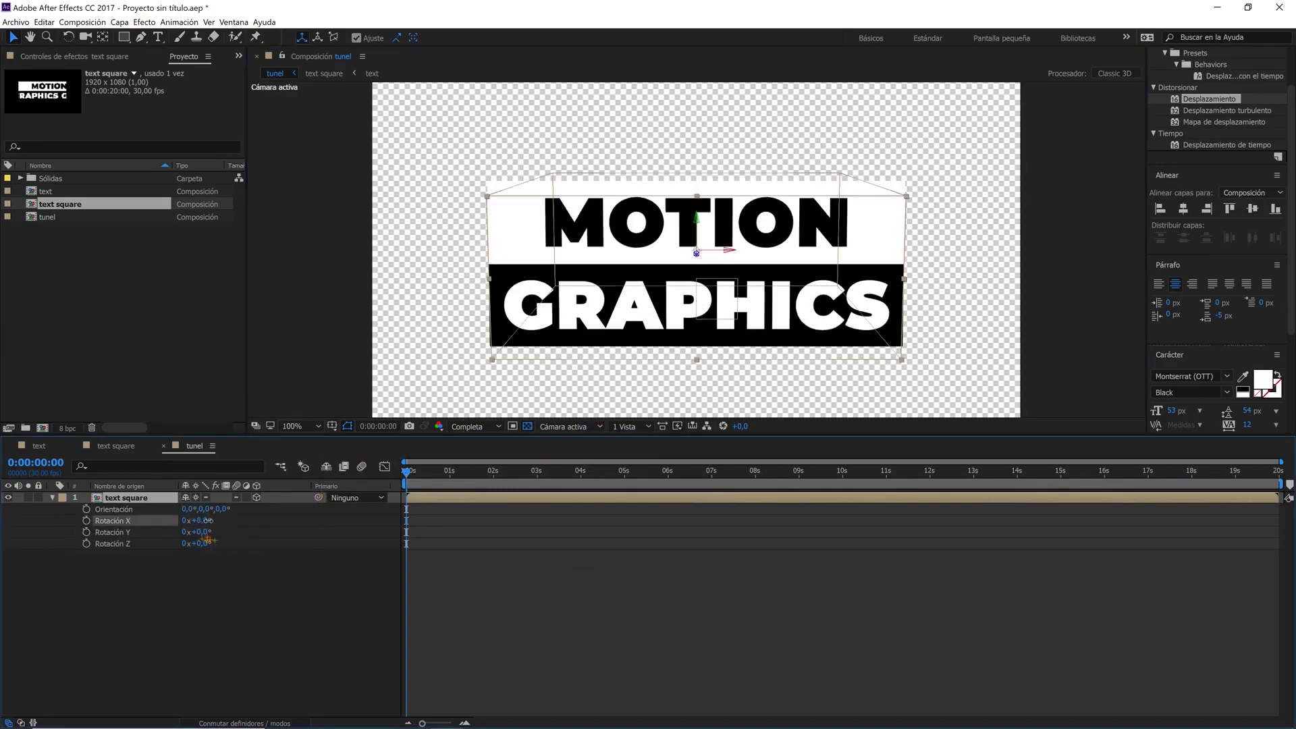
{"action": "left_click_drag", "start_coordinate": [199, 522], "coordinate": [212, 522]}
{"action": "left_click", "coordinate": [210, 521]}
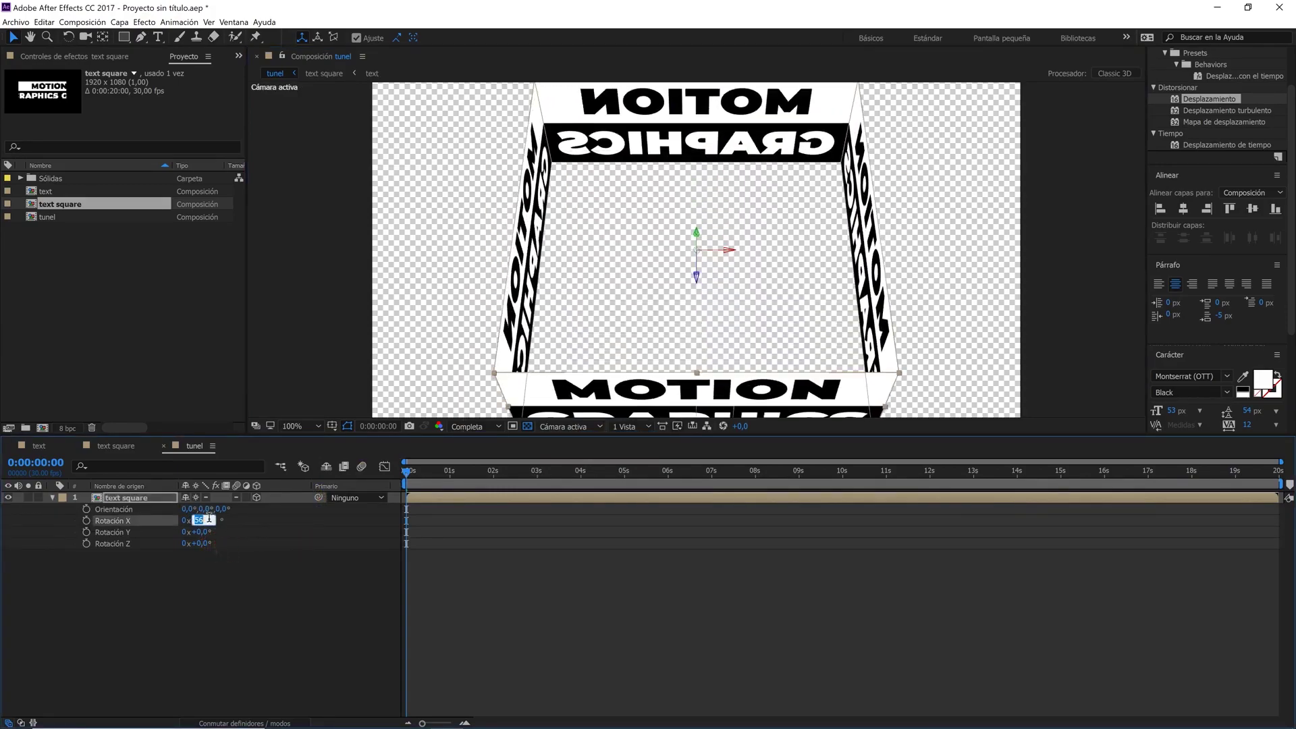
{"action": "left_click", "coordinate": [248, 554]}
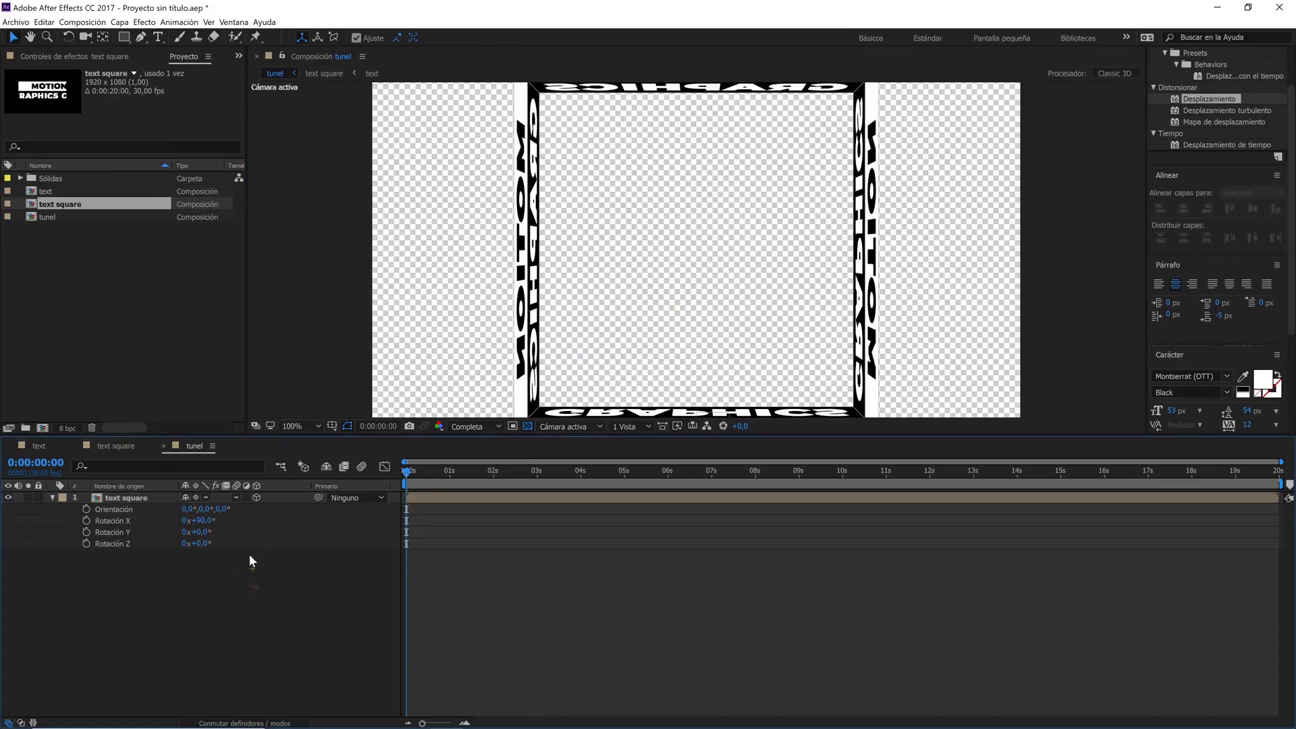
{"action": "key", "text": "comma"}
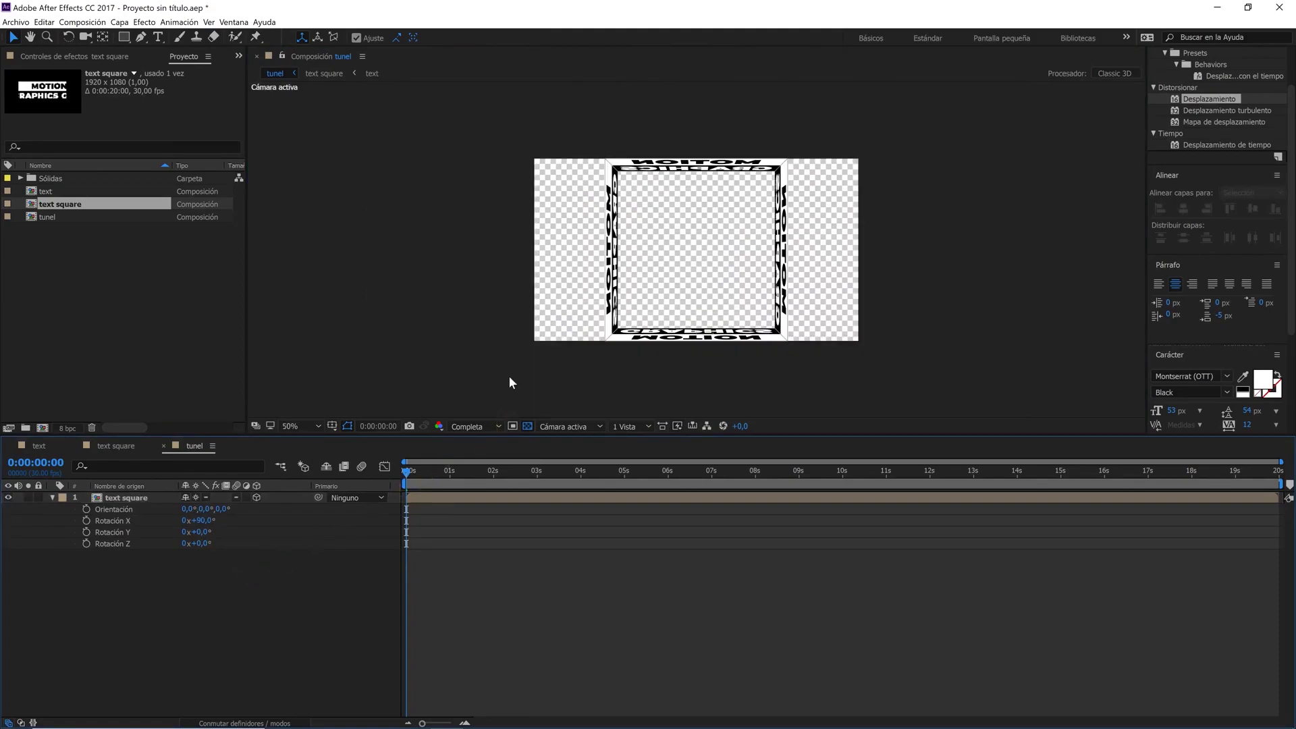
- View the box from Custom View 1 and reveal the layer's Position property
{"action": "left_click", "coordinate": [552, 428]}
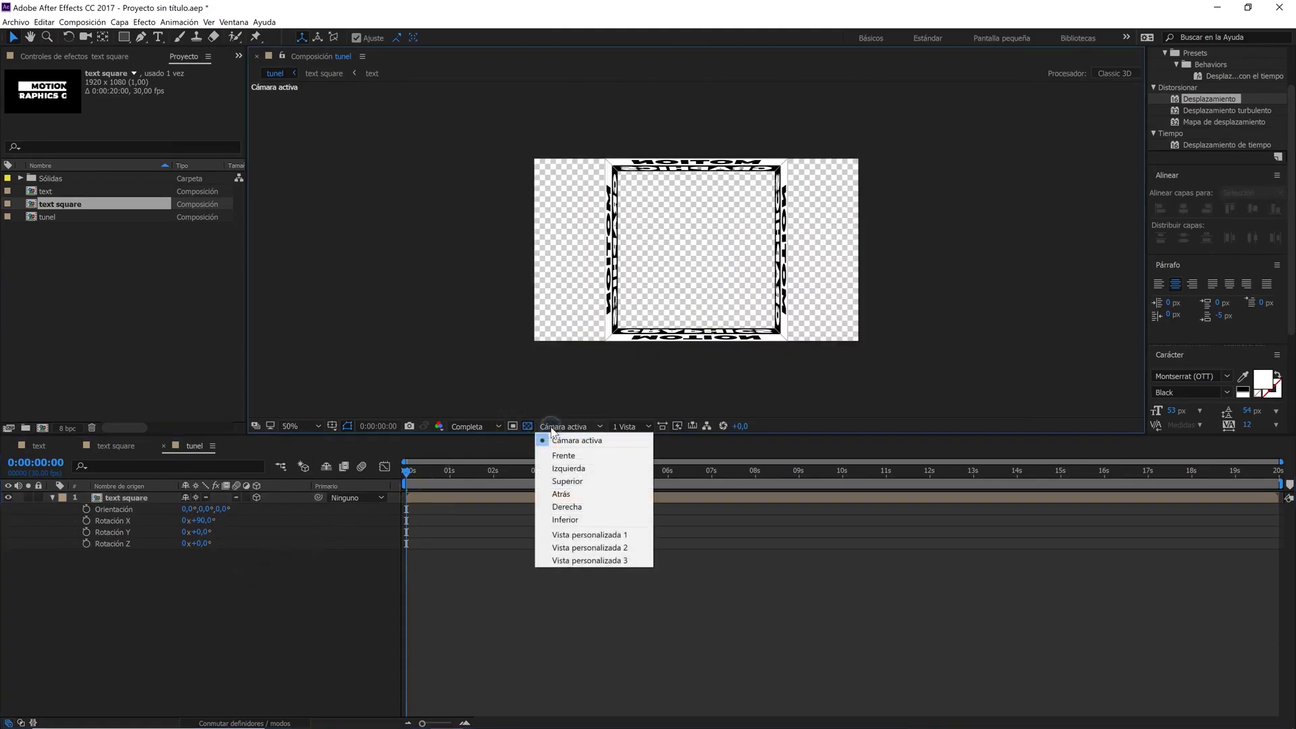
{"action": "left_click", "coordinate": [582, 534]}
{"action": "left_click", "coordinate": [165, 496]}
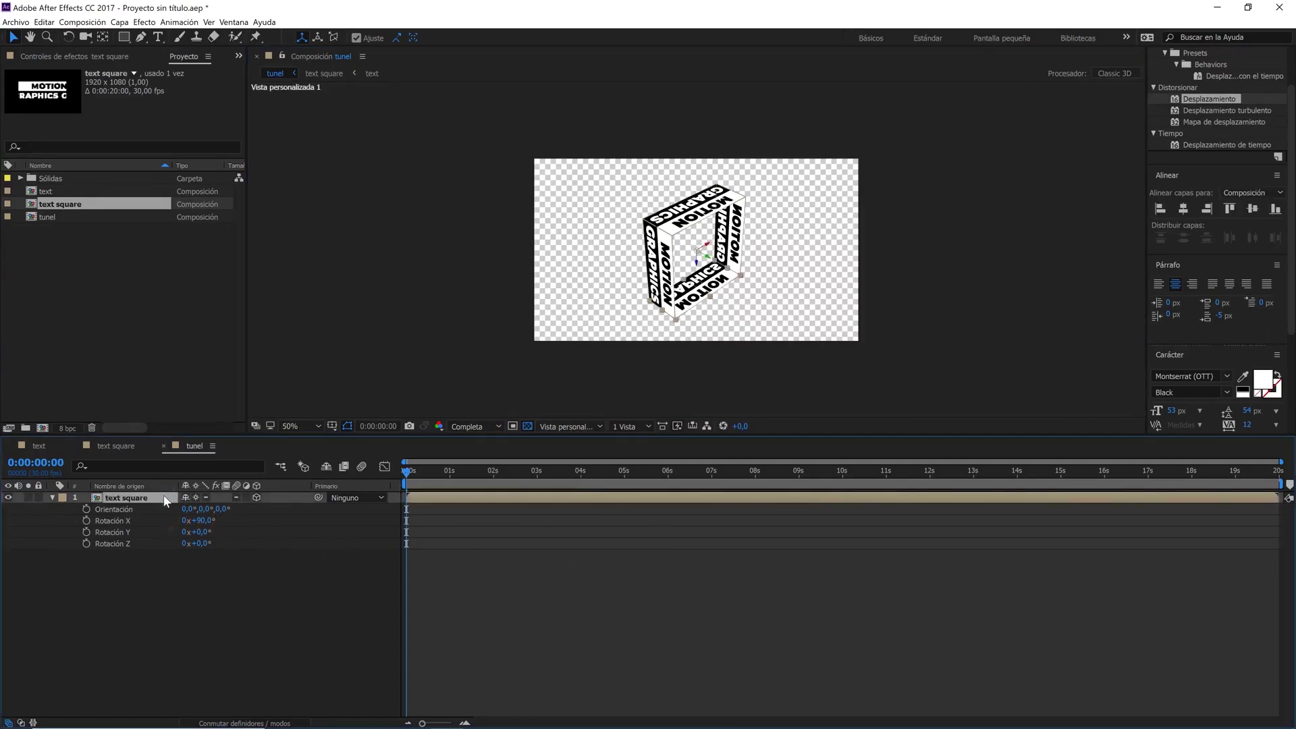
{"action": "key", "text": "p"}
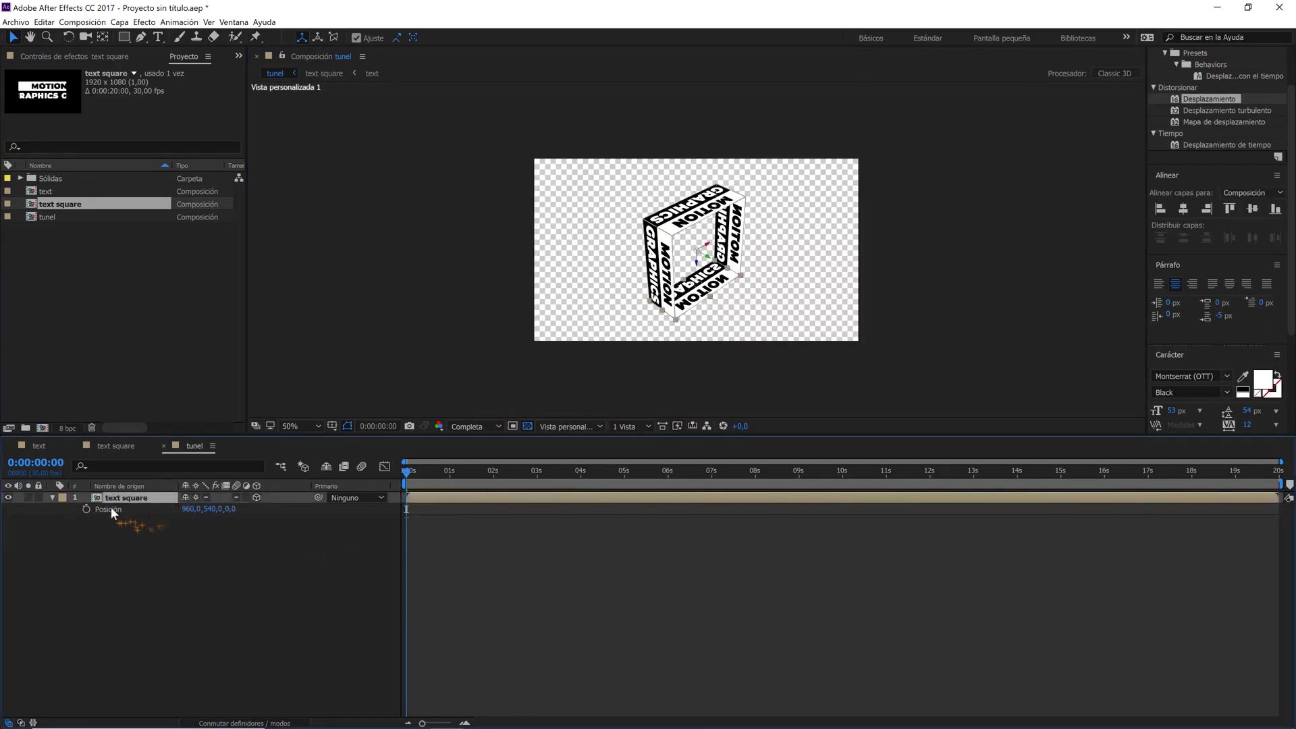
- Separate Position dimensions, set Z Position to 0, and drive it with the expression index*400
{"action": "right_click", "coordinate": [111, 508]}
{"action": "left_click", "coordinate": [144, 529]}
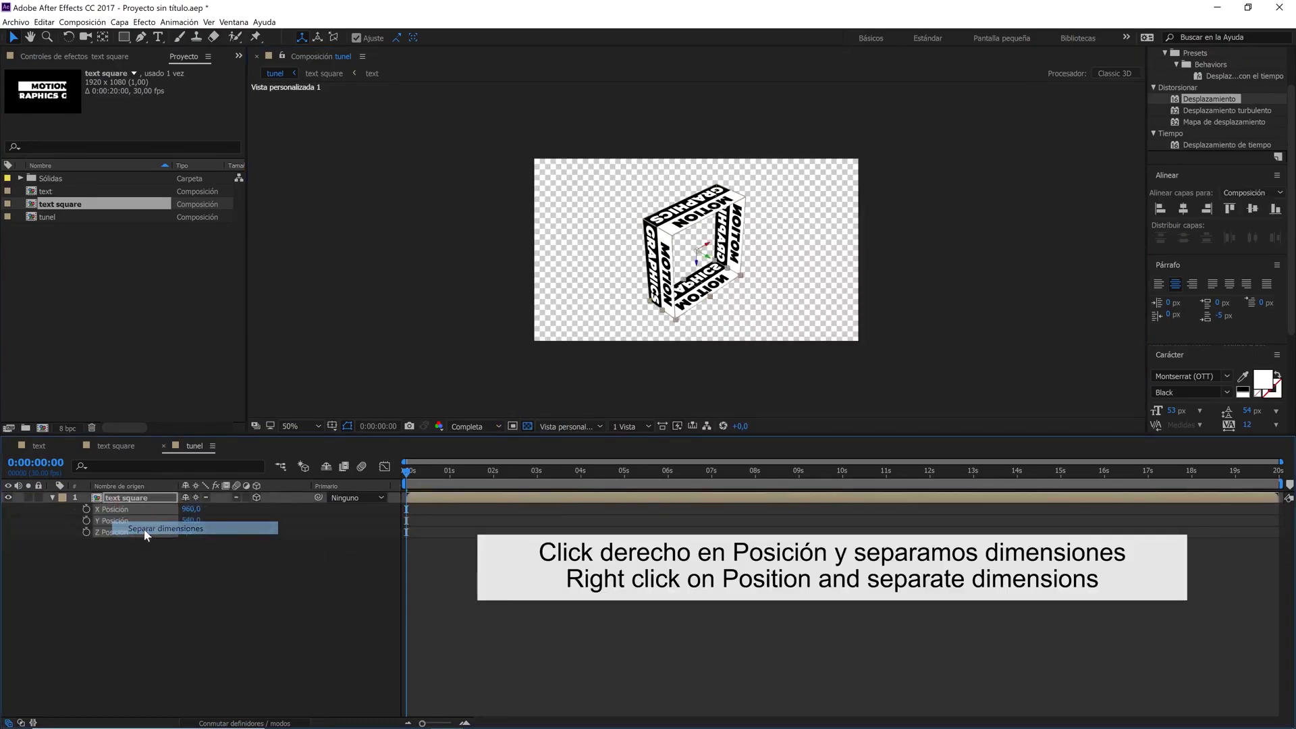
{"action": "mouse_move", "coordinate": [191, 531]}
{"action": "left_mouse_down"}
{"action": "mouse_move", "coordinate": [408, 534]}
{"action": "mouse_move", "coordinate": [234, 549]}
{"action": "left_mouse_up"}
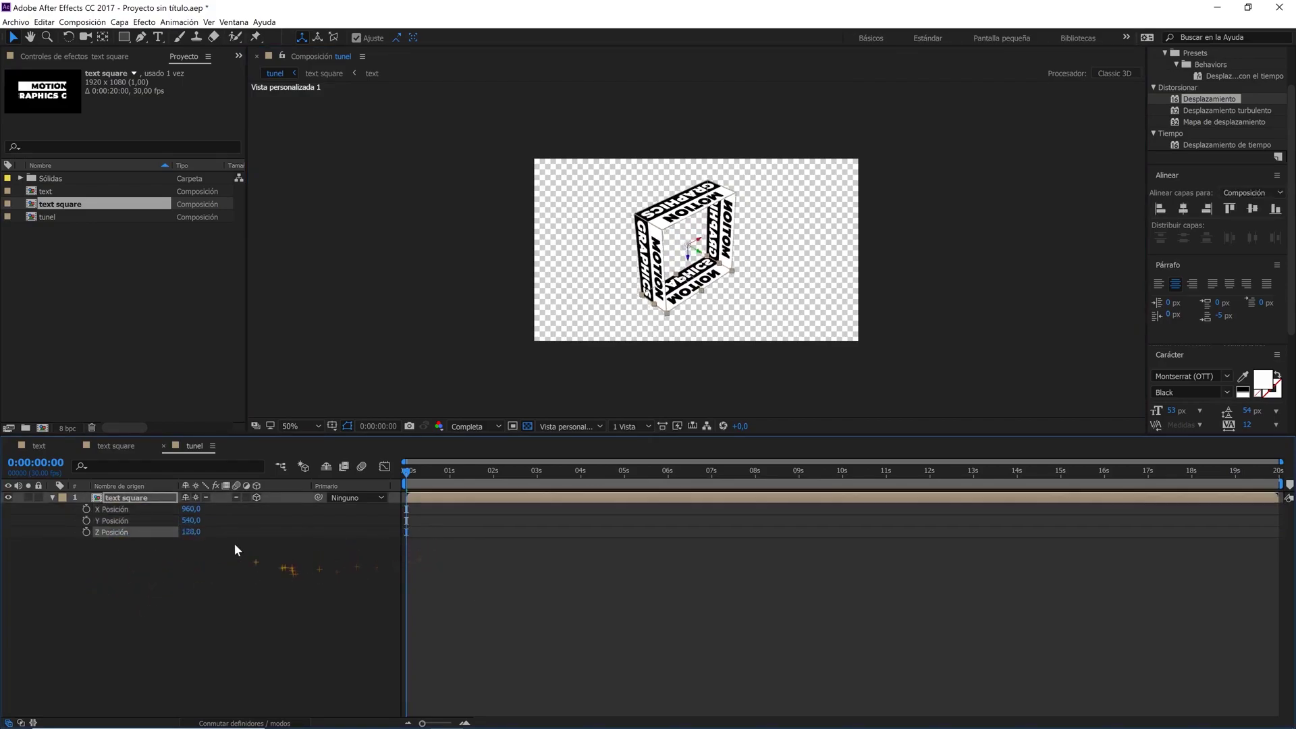
{"action": "left_click", "coordinate": [191, 532]}
{"action": "type", "text": "0"}
{"action": "left_click", "coordinate": [201, 556]}
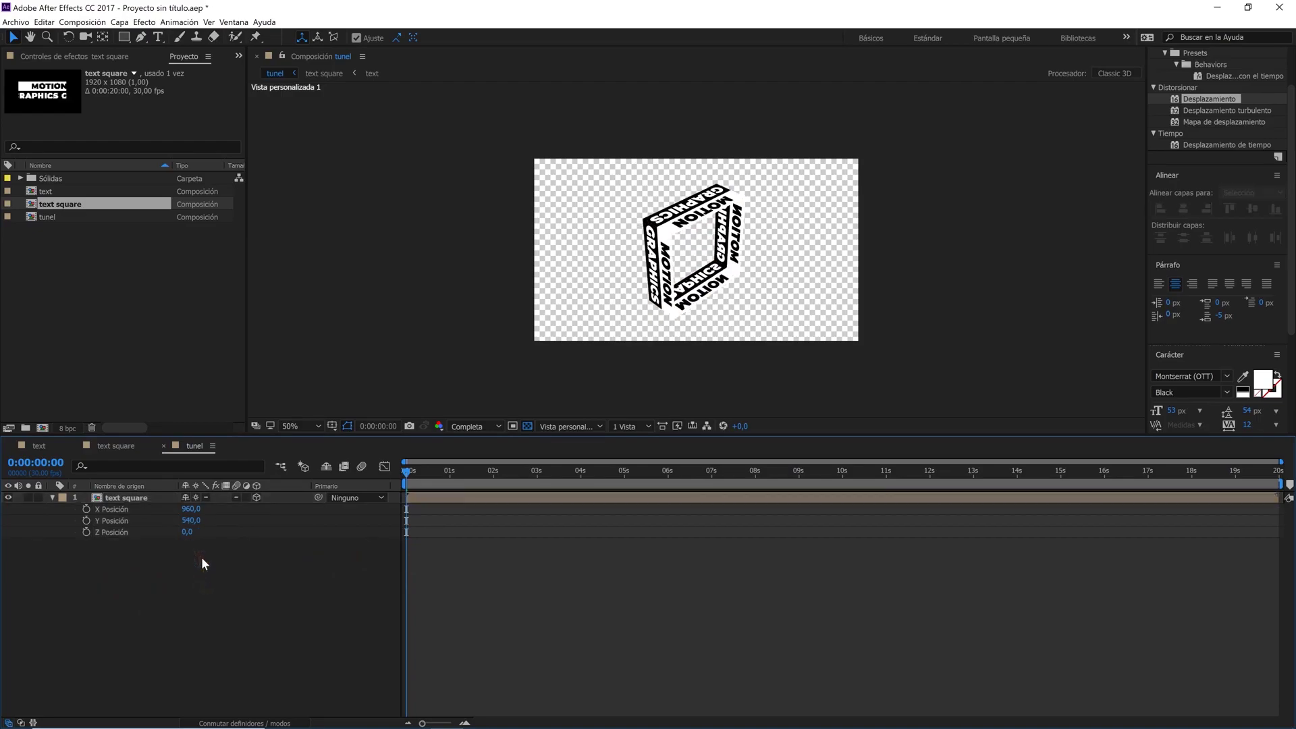
{"action": "left_click", "coordinate": [85, 532], "text": "alt"}
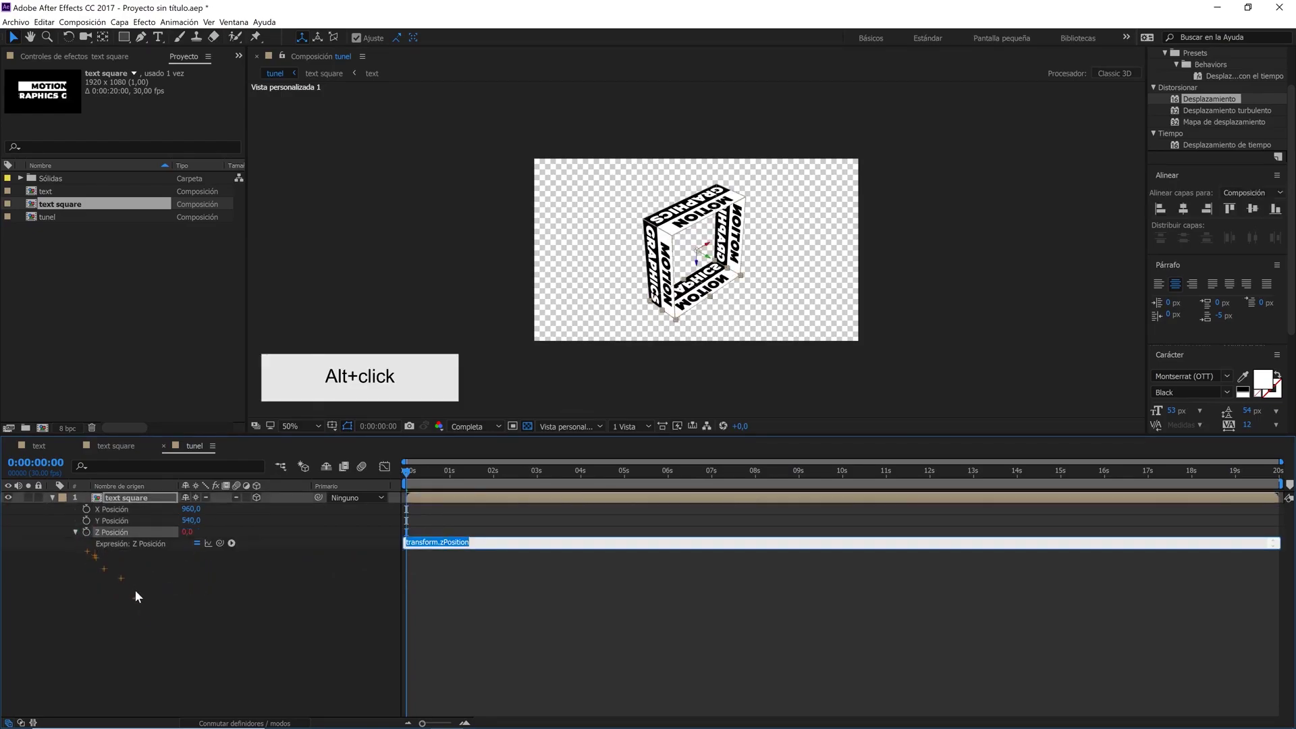
{"action": "type", "text": "index*400"}
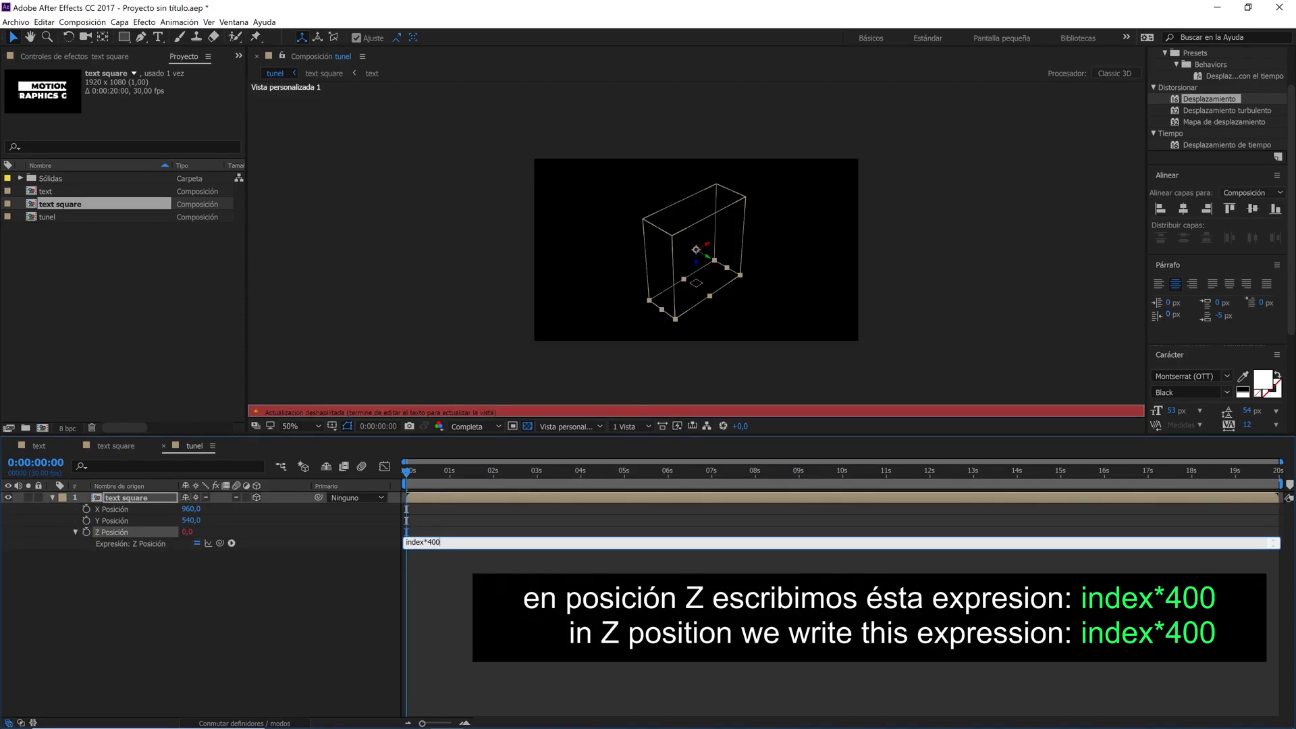
{"action": "left_click", "coordinate": [143, 606]}
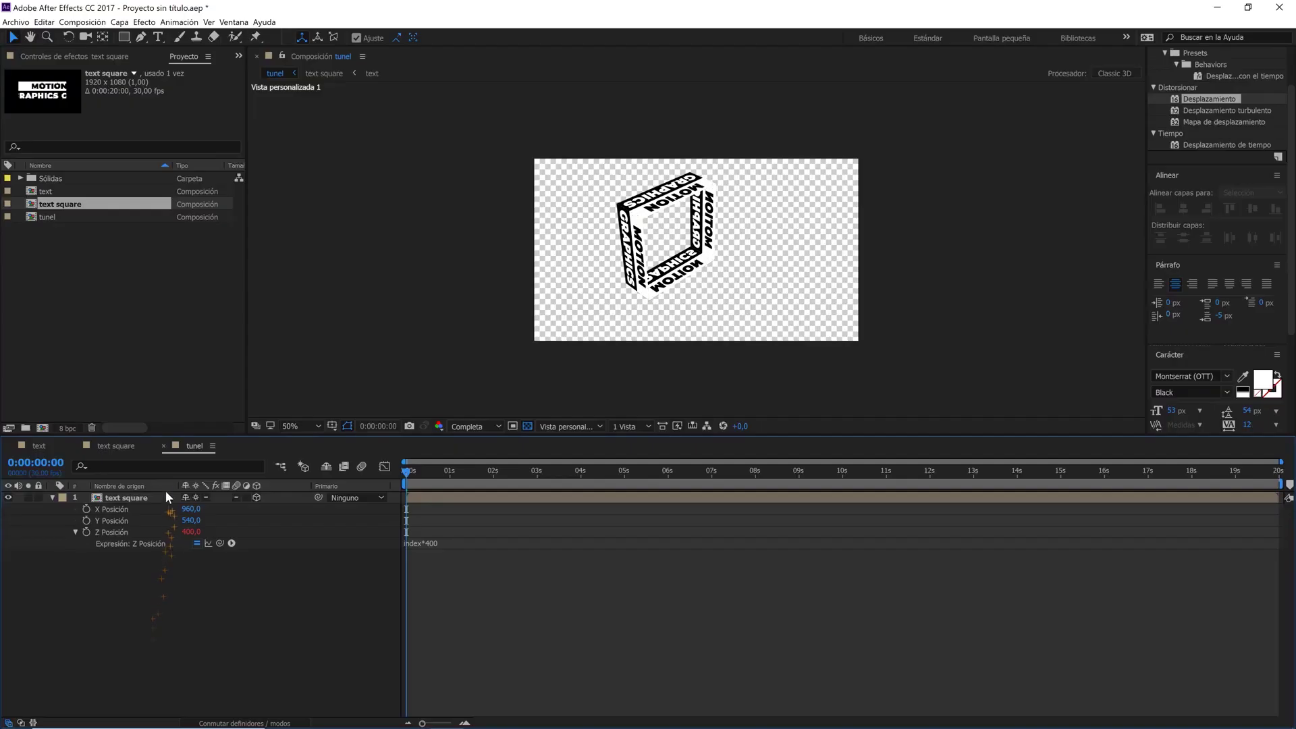
{"action": "left_click", "coordinate": [165, 490]}
- Duplicate the text square layer repeatedly to build a 17-layer tunnel
{"action": "left_click", "coordinate": [162, 488]}
{"action": "left_click", "coordinate": [132, 497]}
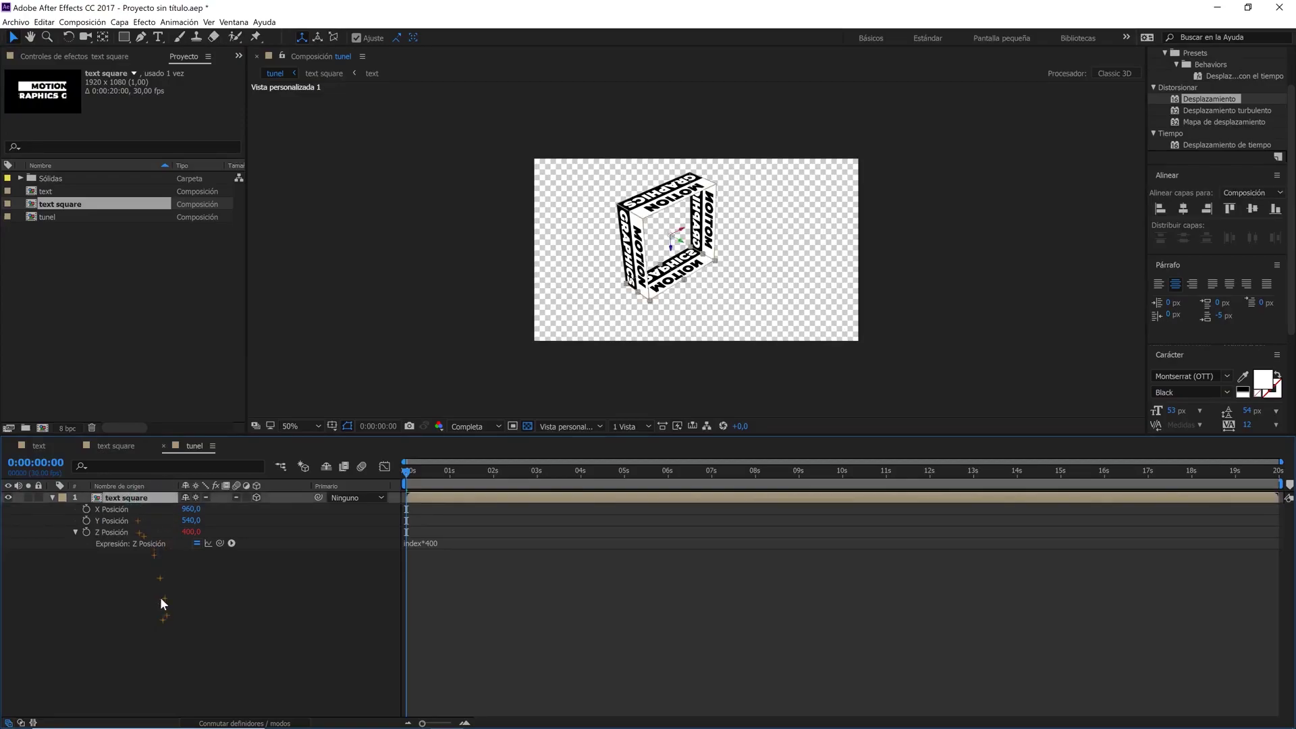
{"action": "key", "text": "ctrl+d"}
{"action": "key", "text": "ctrl+d"}
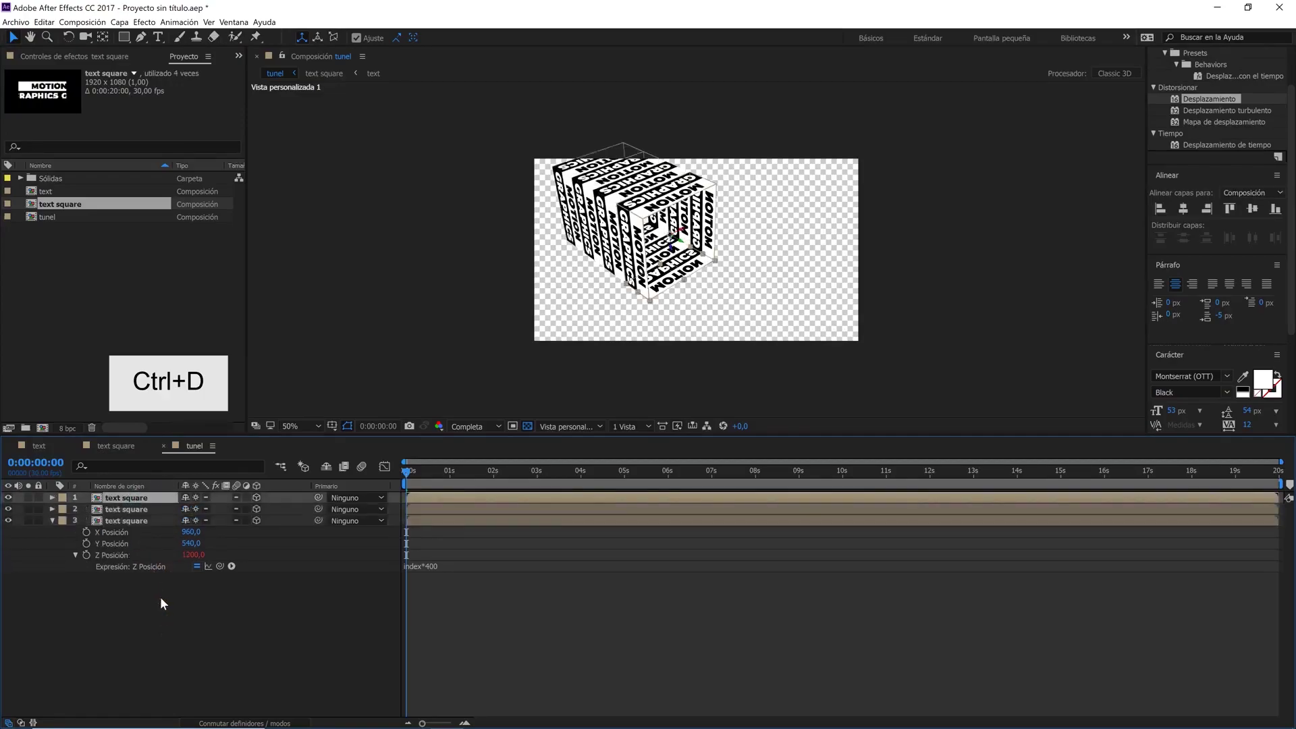
{"action": "key", "text": "ctrl+d"}
{"action": "key", "text": "ctrl+d"}
{"action": "key", "text": "ctrl+d"}
{"action": "key", "text": "ctrl+d"}
{"action": "key", "text": "ctrl+d"}
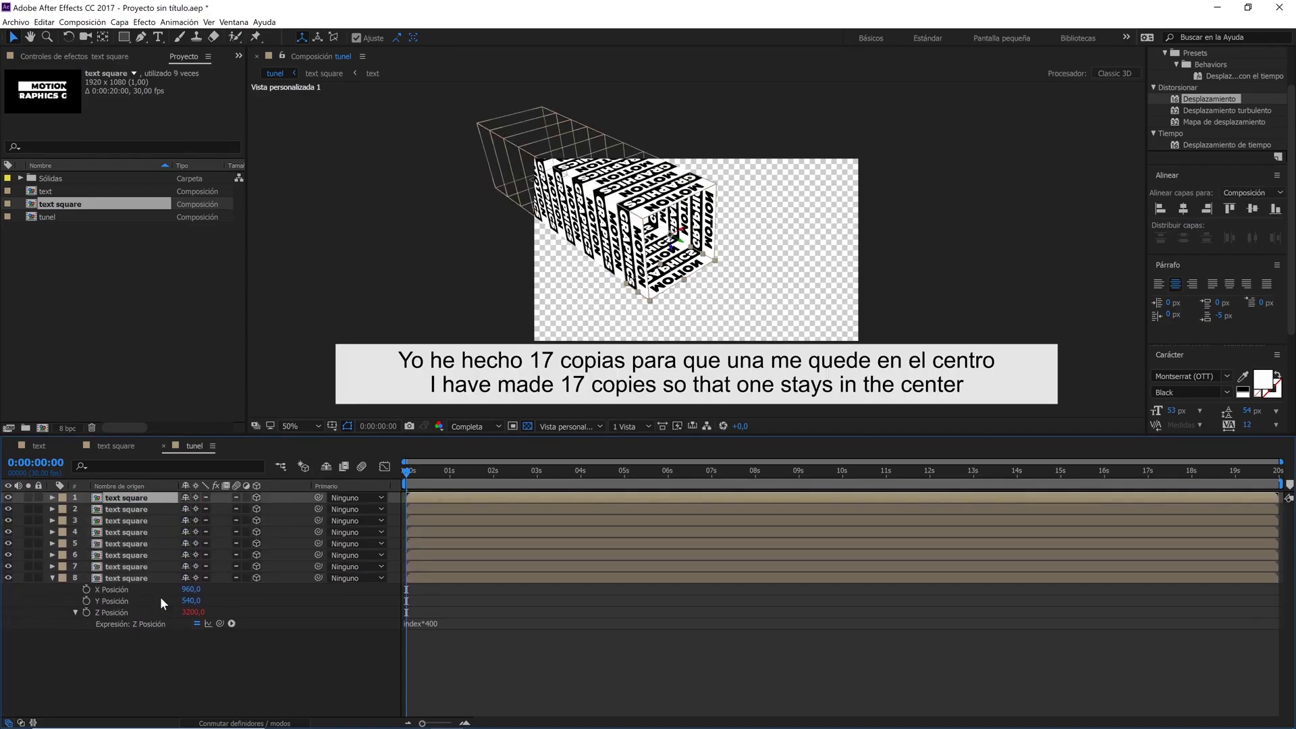
{"action": "key", "text": "ctrl+d"}
{"action": "key", "text": "ctrl+d"}
{"action": "key", "text": "ctrl+d"}
{"action": "key", "text": "ctrl+d"}
{"action": "key", "text": "ctrl+d"}
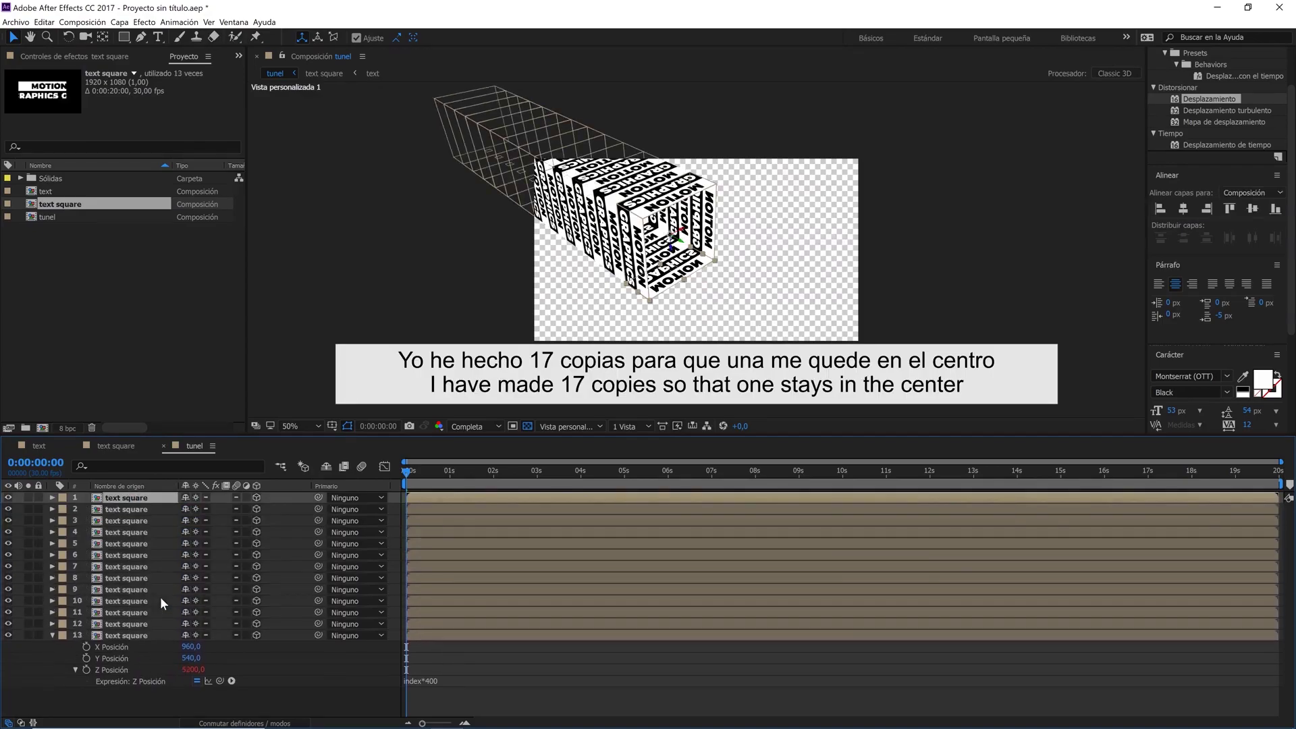
{"action": "key", "text": "ctrl+d"}
{"action": "key", "text": "ctrl+d"}
{"action": "key", "text": "ctrl+d"}
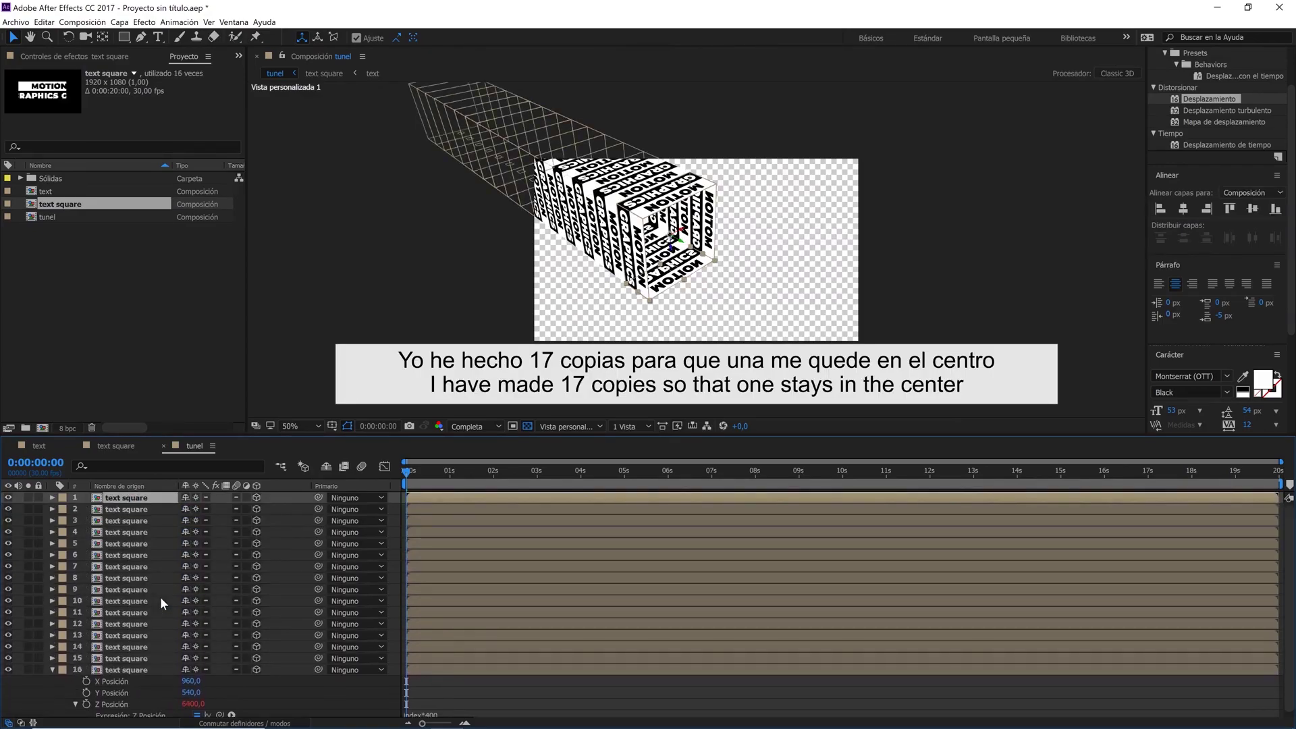
{"action": "key", "text": "ctrl+d"}
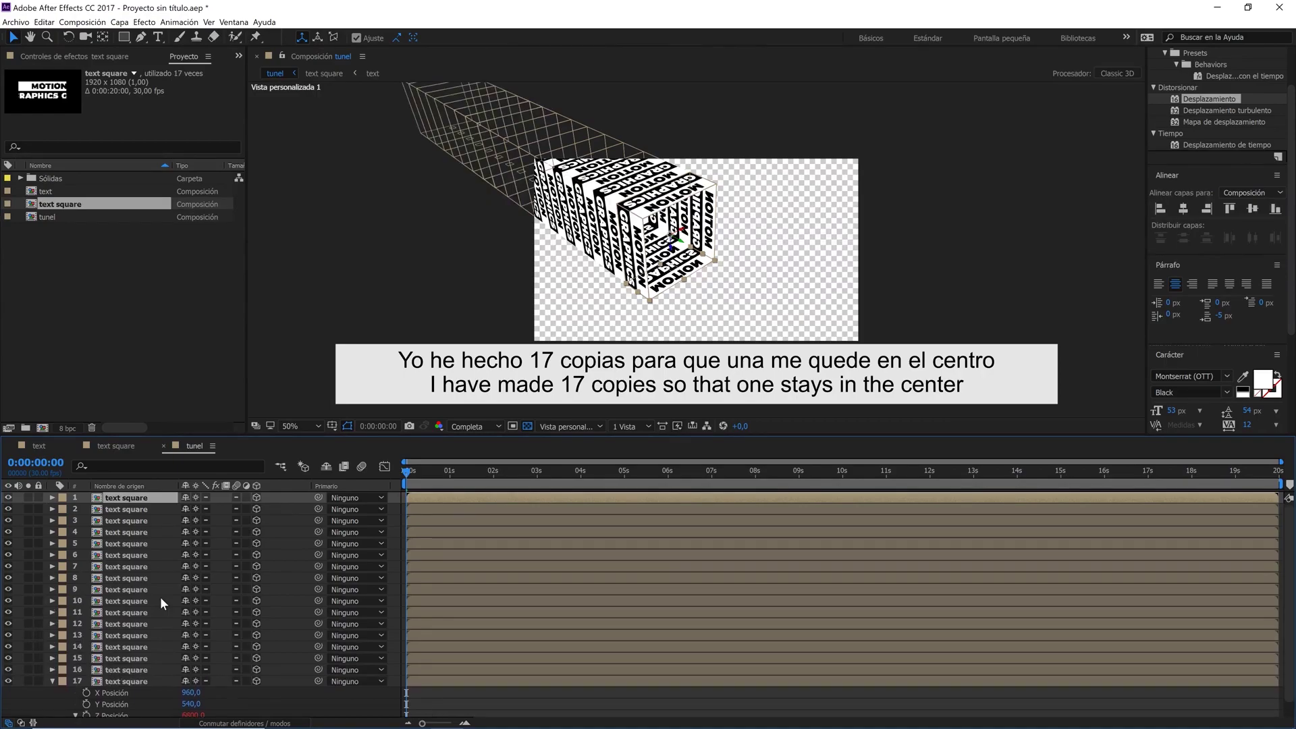
{"action": "left_click", "coordinate": [52, 681]}
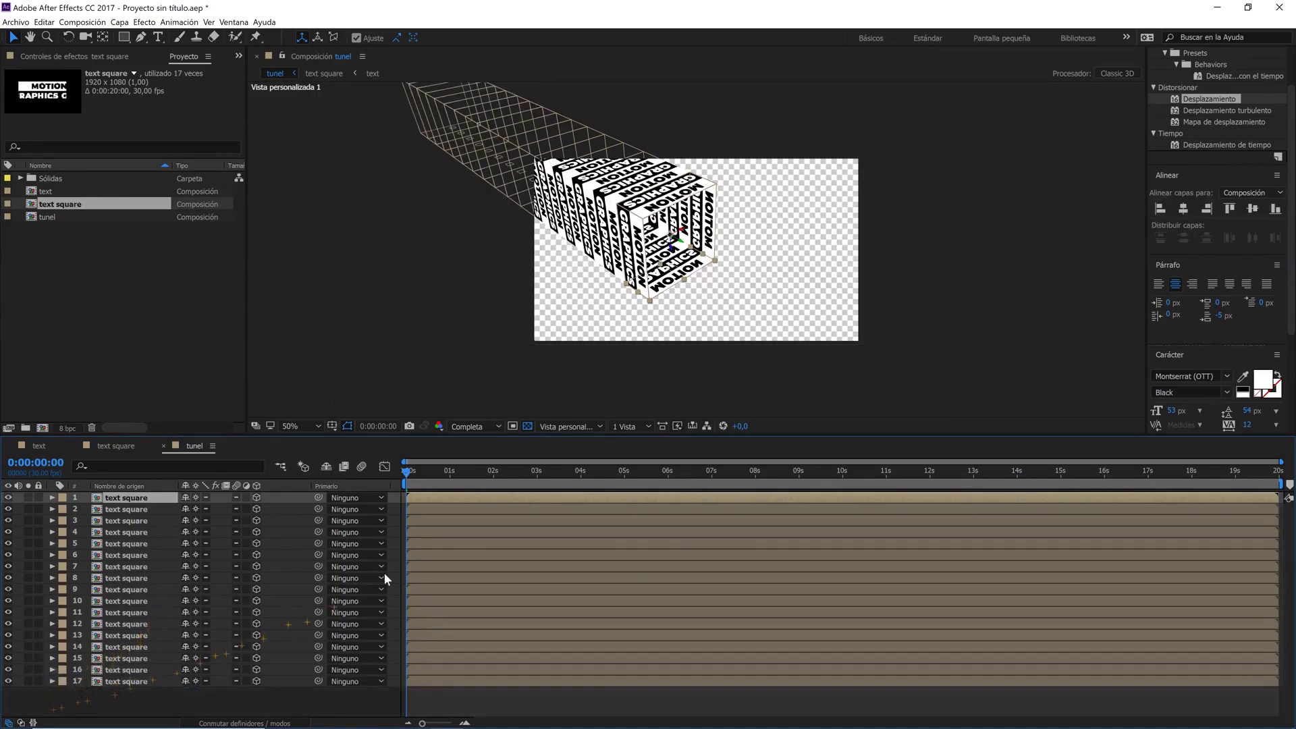
- View the tunnel through the active camera, deselect, and start a new composition
{"action": "left_click", "coordinate": [598, 426]}
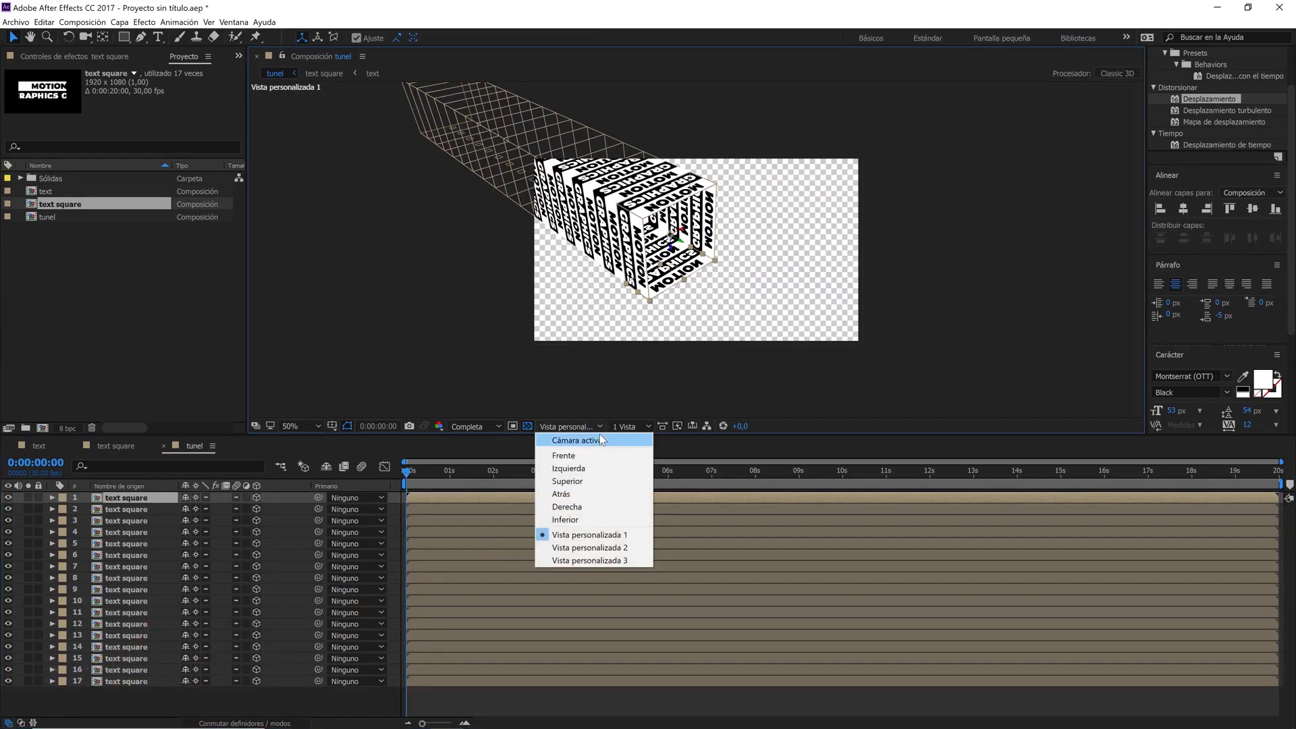
{"action": "left_click", "coordinate": [599, 434]}
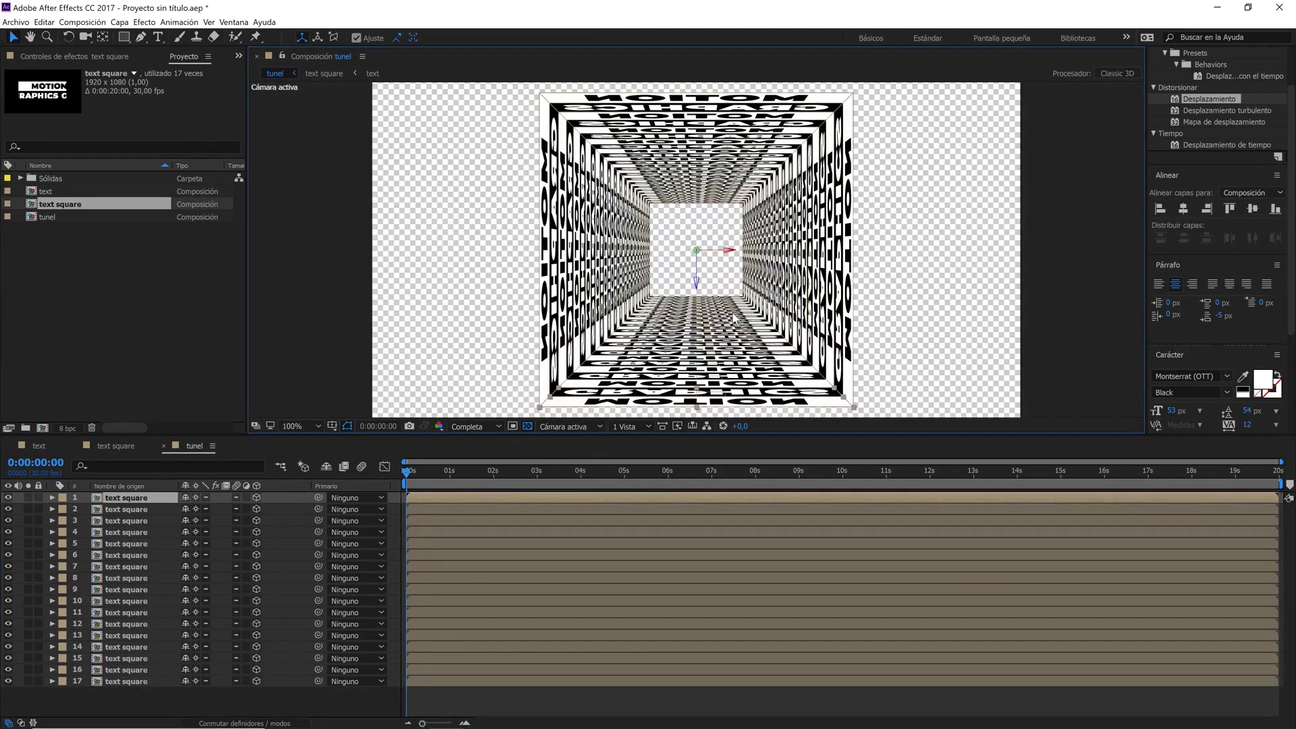
{"action": "left_click", "coordinate": [396, 281]}
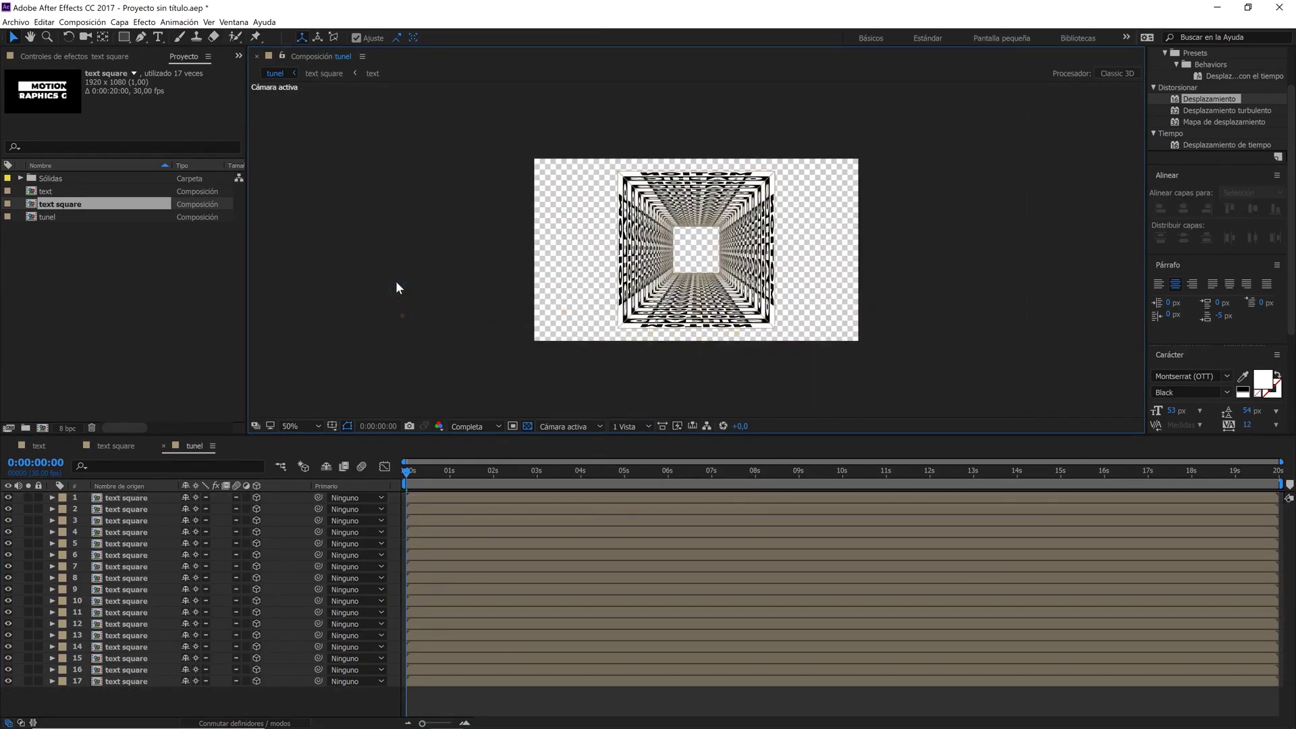
{"action": "left_click", "coordinate": [139, 273]}
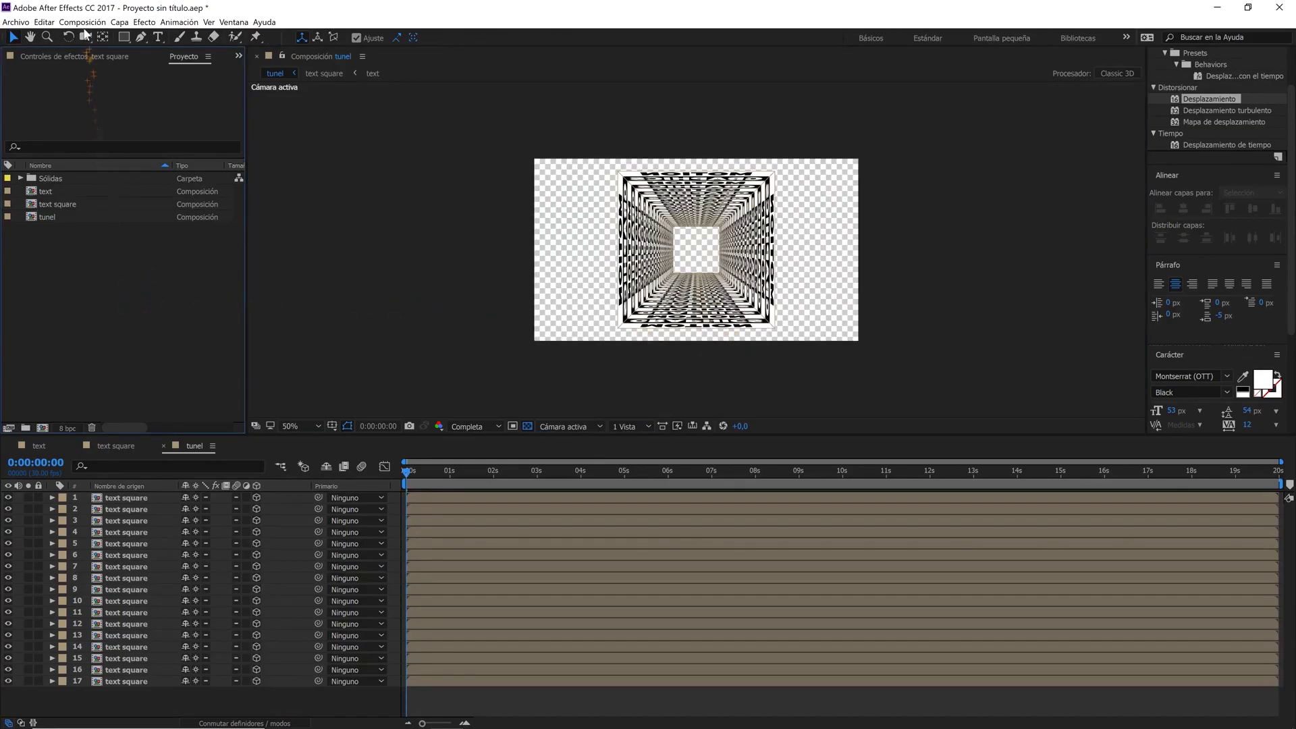
{"action": "left_click", "coordinate": [82, 21]}
{"action": "left_click", "coordinate": [92, 36]}
{"action": "type", "text": "main"}
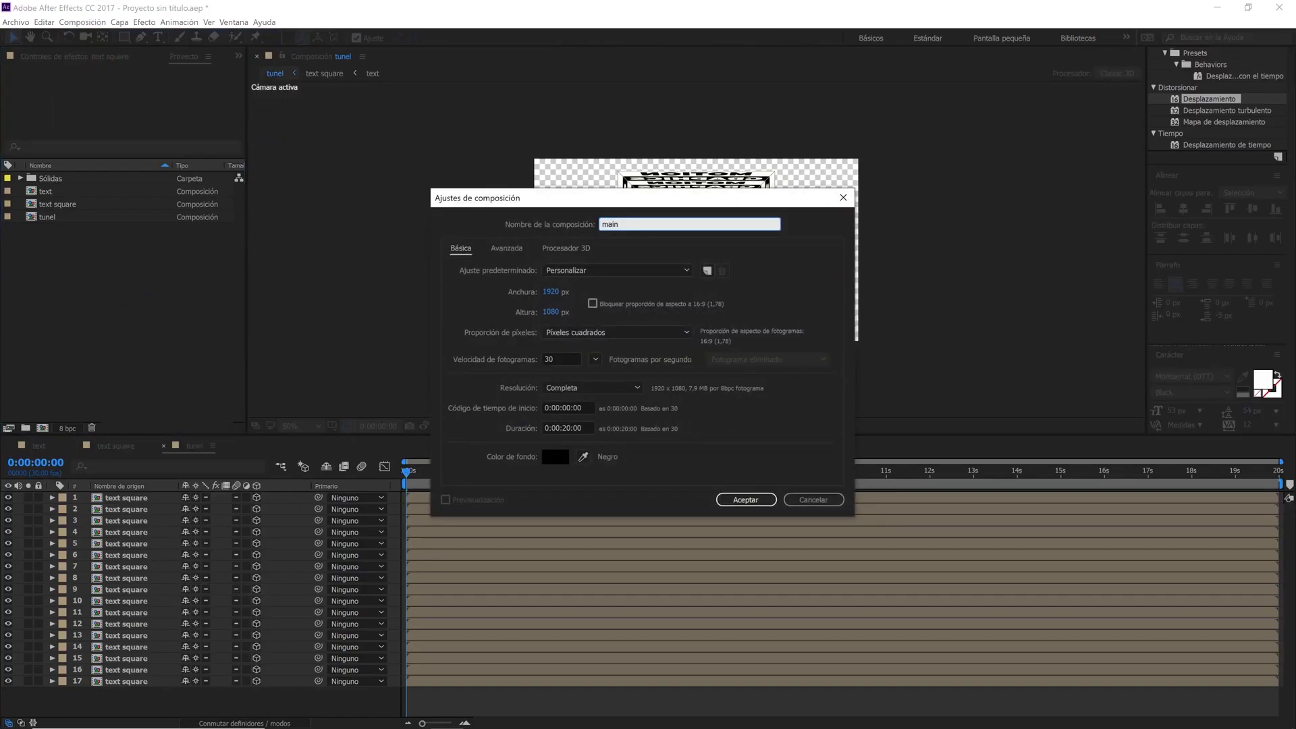
- Check the main comp's 1920×1080 size and 30 fps frame rate, then create it
{"action": "left_click", "coordinate": [555, 292]}
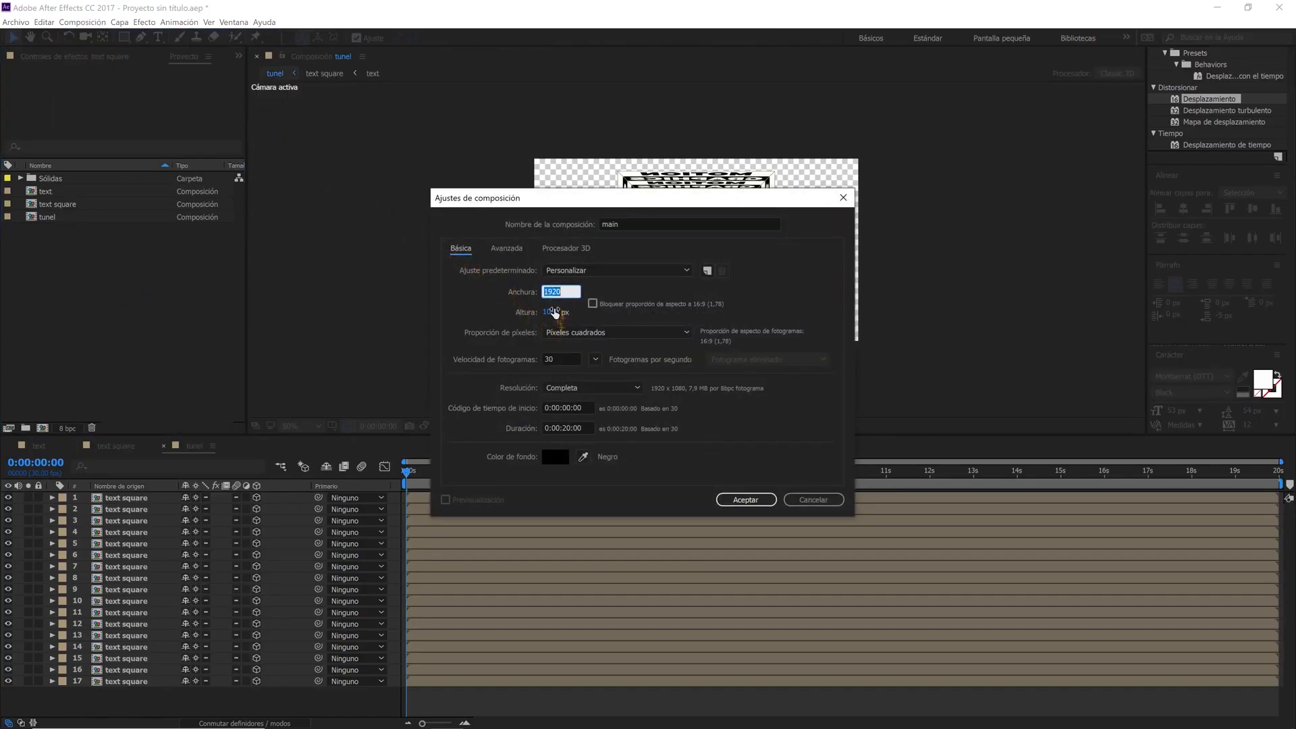
{"action": "left_click", "coordinate": [552, 312]}
{"action": "left_click", "coordinate": [559, 358]}
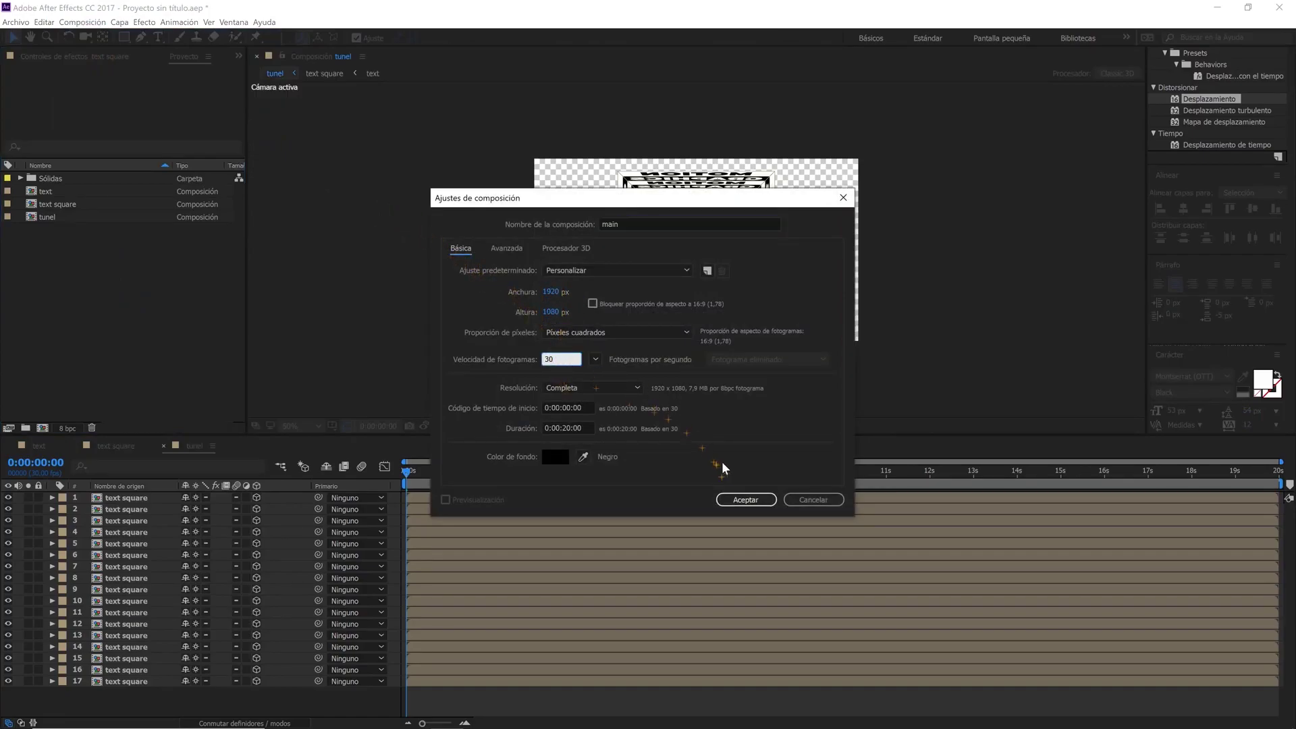
{"action": "left_click", "coordinate": [742, 499]}
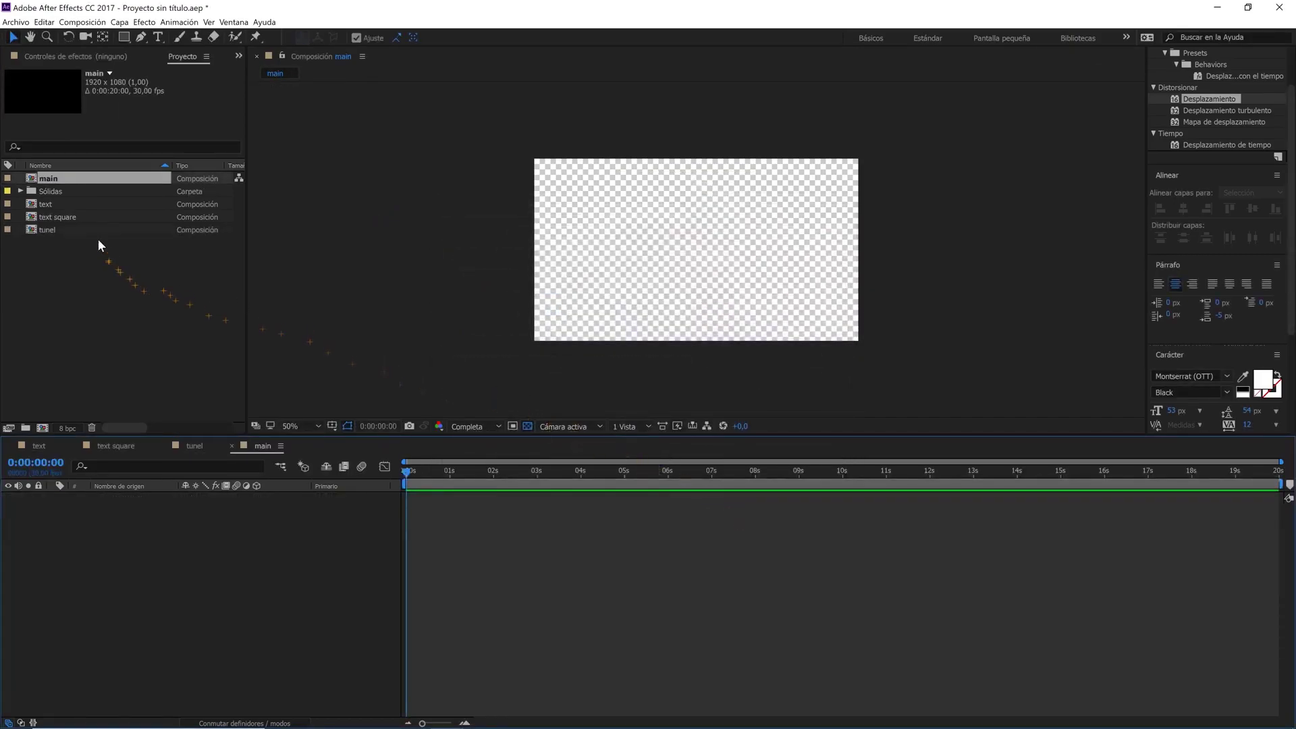
- Add tunel to main as a 3D layer with collapsed transformations, seen from Custom View 1
{"action": "left_click_drag", "start_coordinate": [88, 229], "coordinate": [168, 523]}
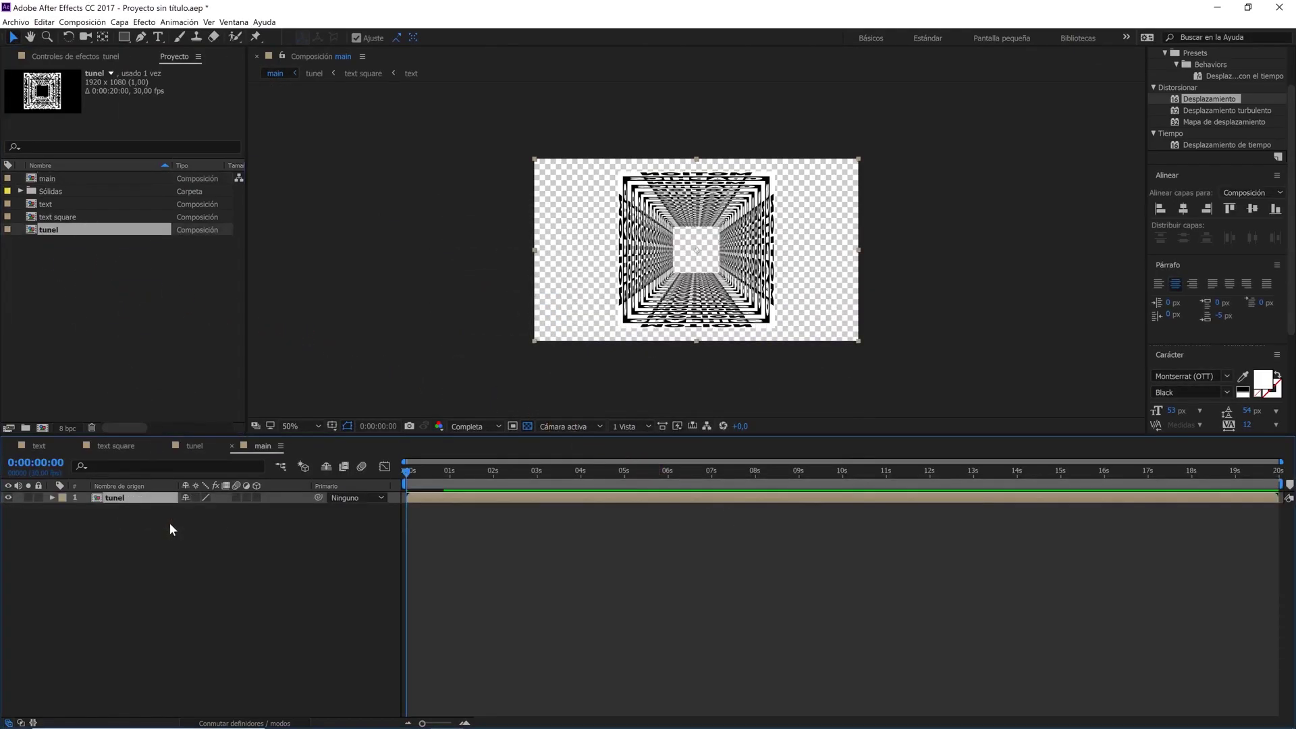
{"action": "left_click", "coordinate": [256, 498]}
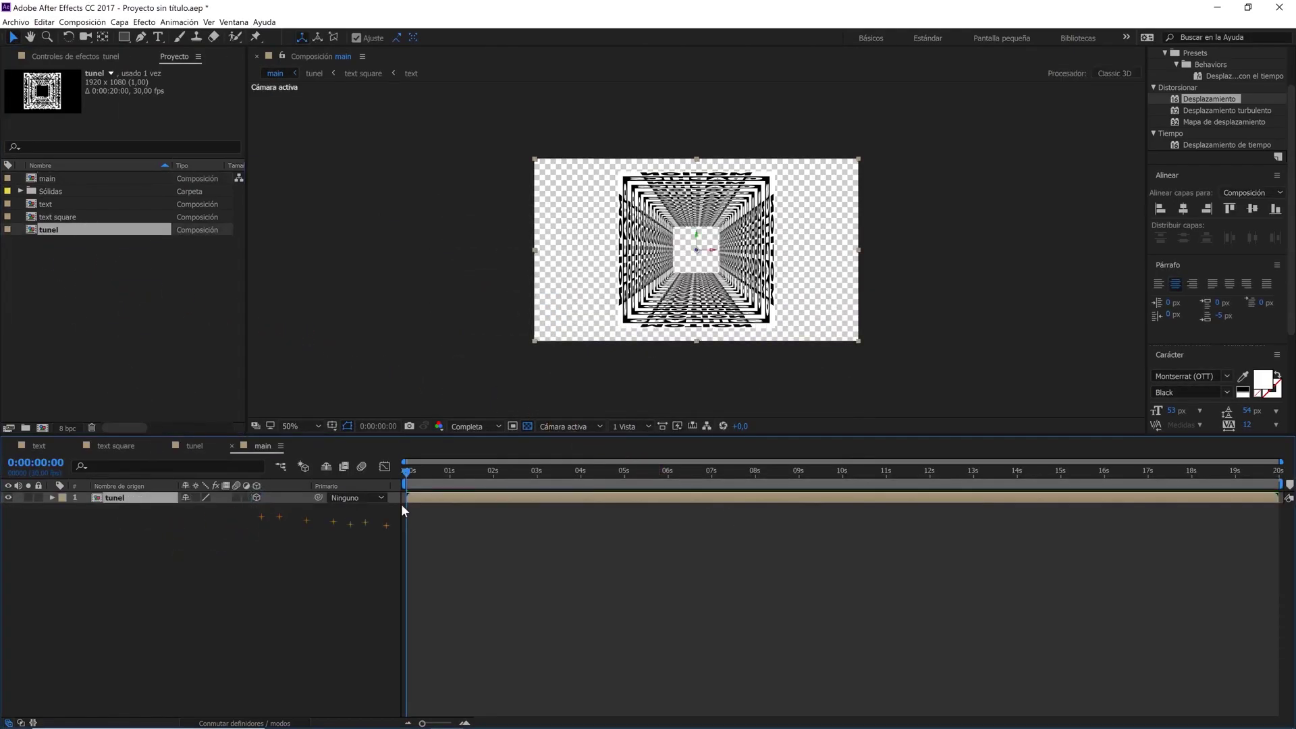
{"action": "left_click", "coordinate": [574, 426]}
{"action": "left_click", "coordinate": [595, 532]}
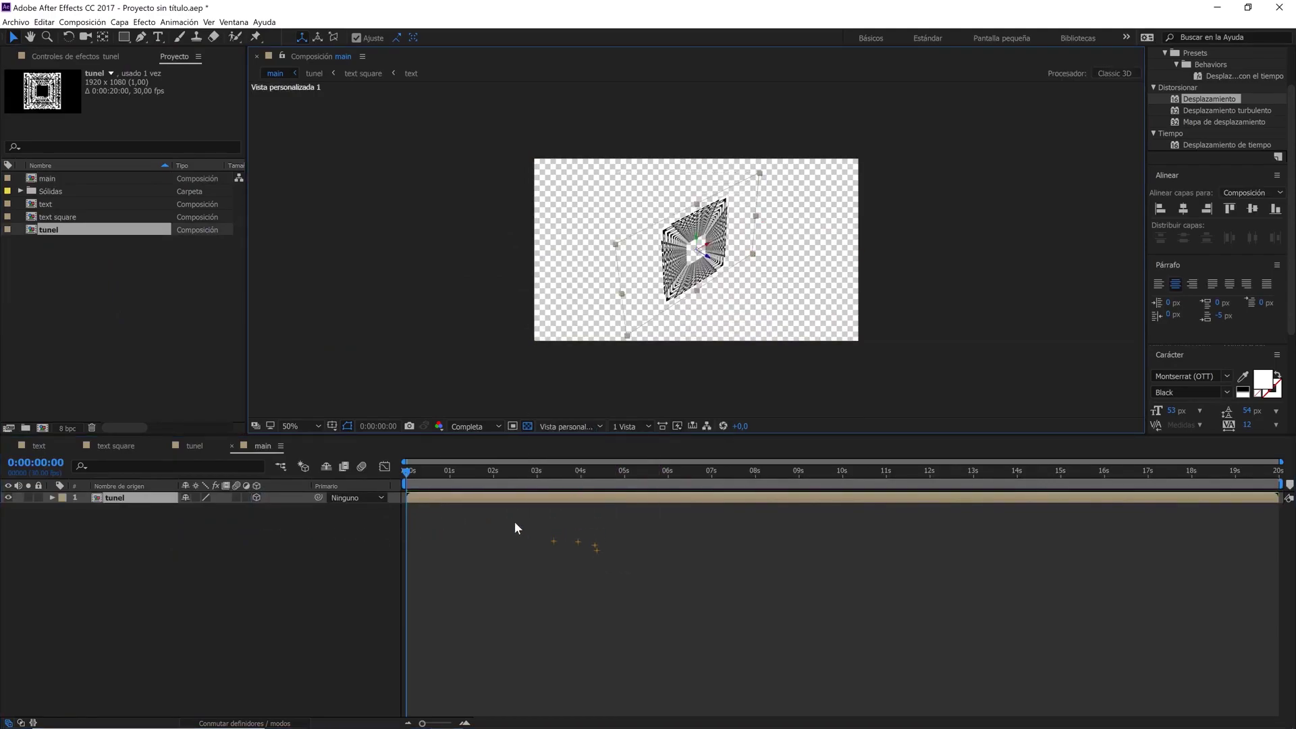
{"action": "left_click", "coordinate": [197, 497]}
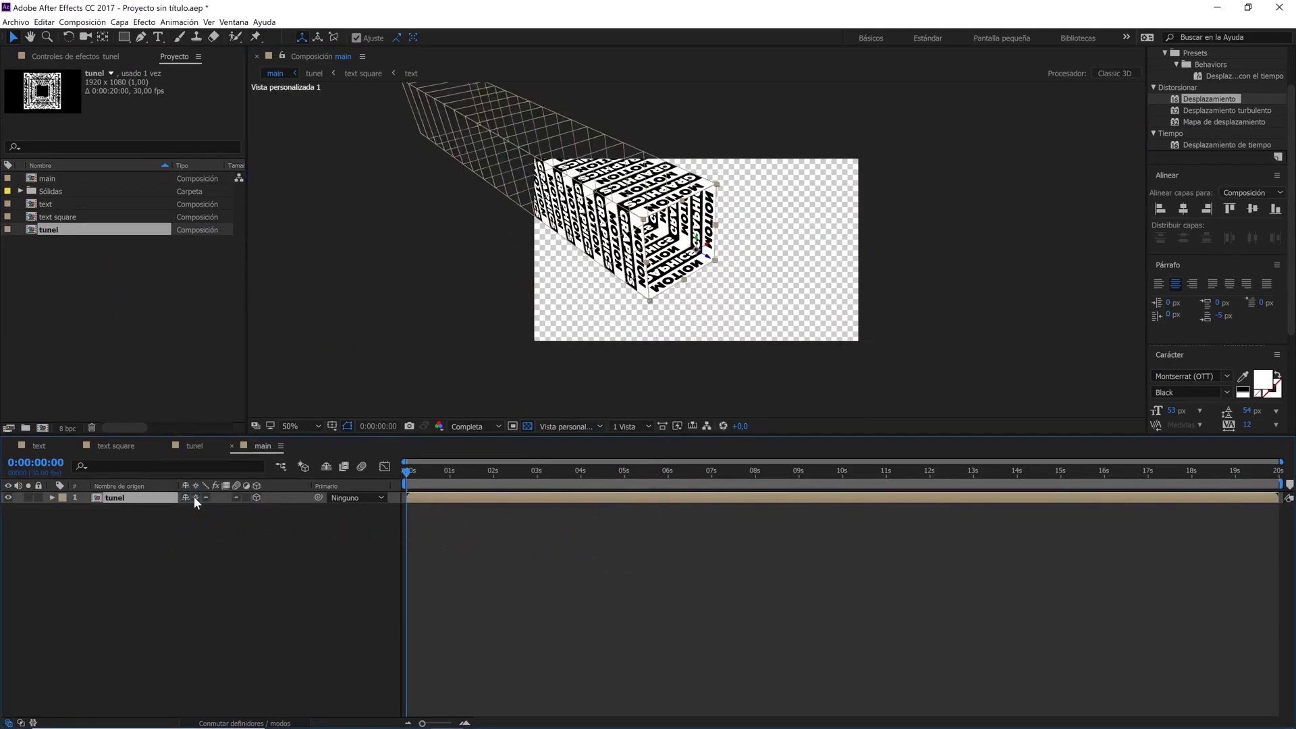
{"action": "left_click_drag", "start_coordinate": [467, 243], "coordinate": [554, 274]}
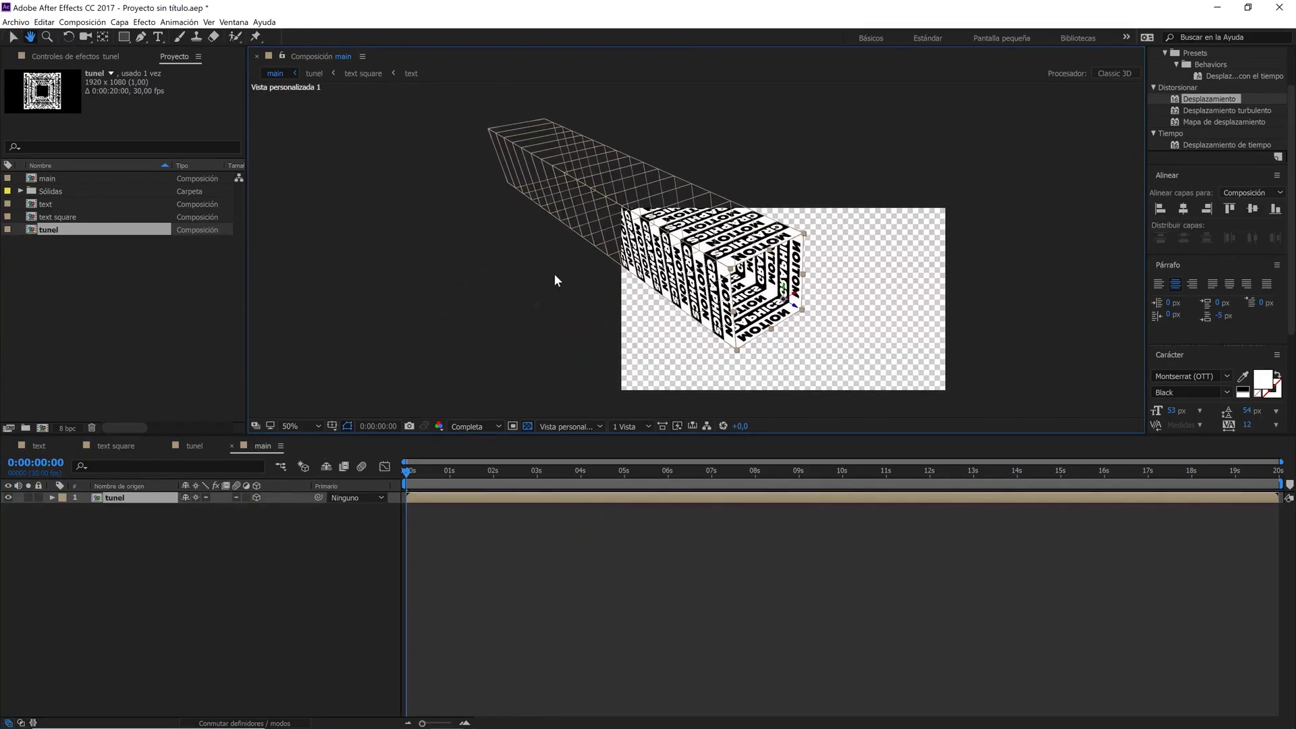
- Split the viewer into top and custom views, framing the tunnel in the top view
{"action": "left_click", "coordinate": [629, 426]}
{"action": "left_click", "coordinate": [638, 451]}
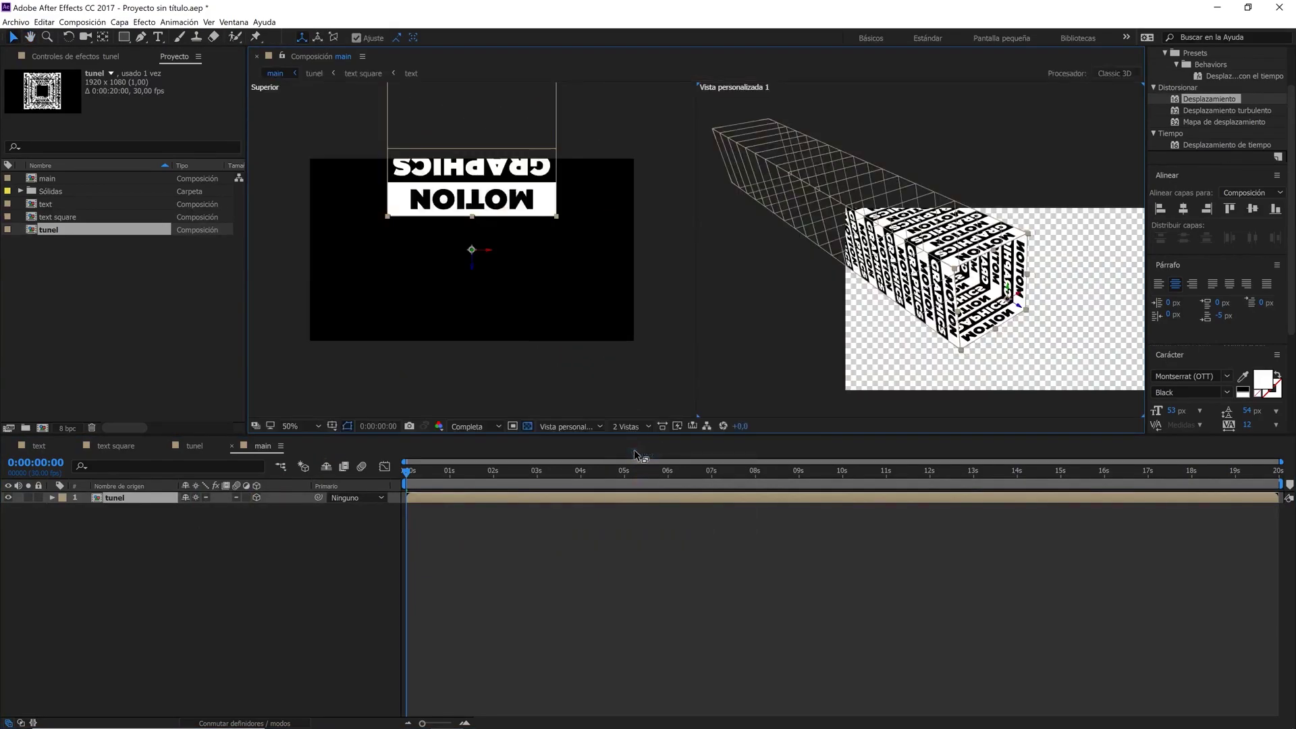
{"action": "scroll", "coordinate": [613, 298], "scroll_direction": "down", "scroll_amount": 2}
{"action": "scroll", "coordinate": [602, 209], "scroll_direction": "down", "scroll_amount": 2}
{"action": "mouse_move", "coordinate": [607, 189]}
{"action": "left_mouse_down"}
{"action": "mouse_move", "coordinate": [601, 327]}
{"action": "mouse_move", "coordinate": [604, 309]}
{"action": "left_mouse_up"}
{"action": "key", "text": "v"}
{"action": "left_click", "coordinate": [604, 309]}
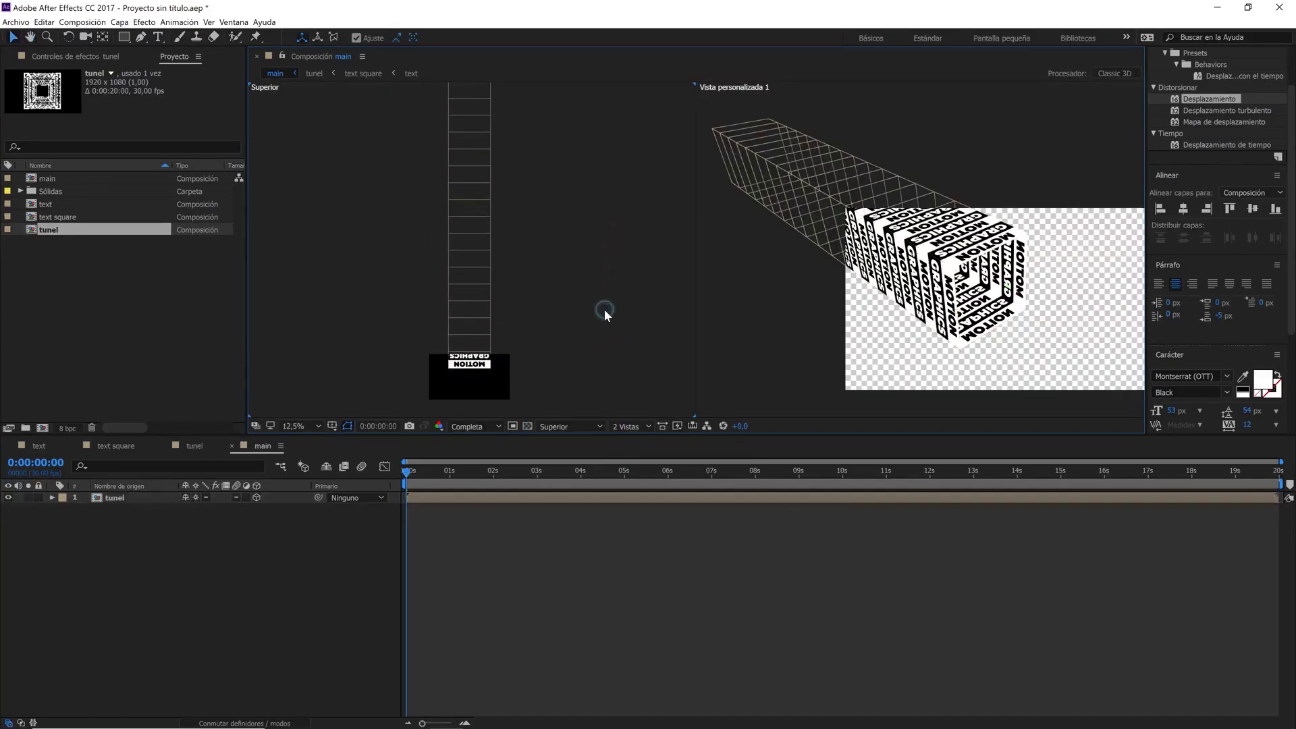
- Set the tunel layer's anchor point Z to 3400
{"action": "left_click", "coordinate": [52, 497]}
{"action": "left_click", "coordinate": [64, 509]}
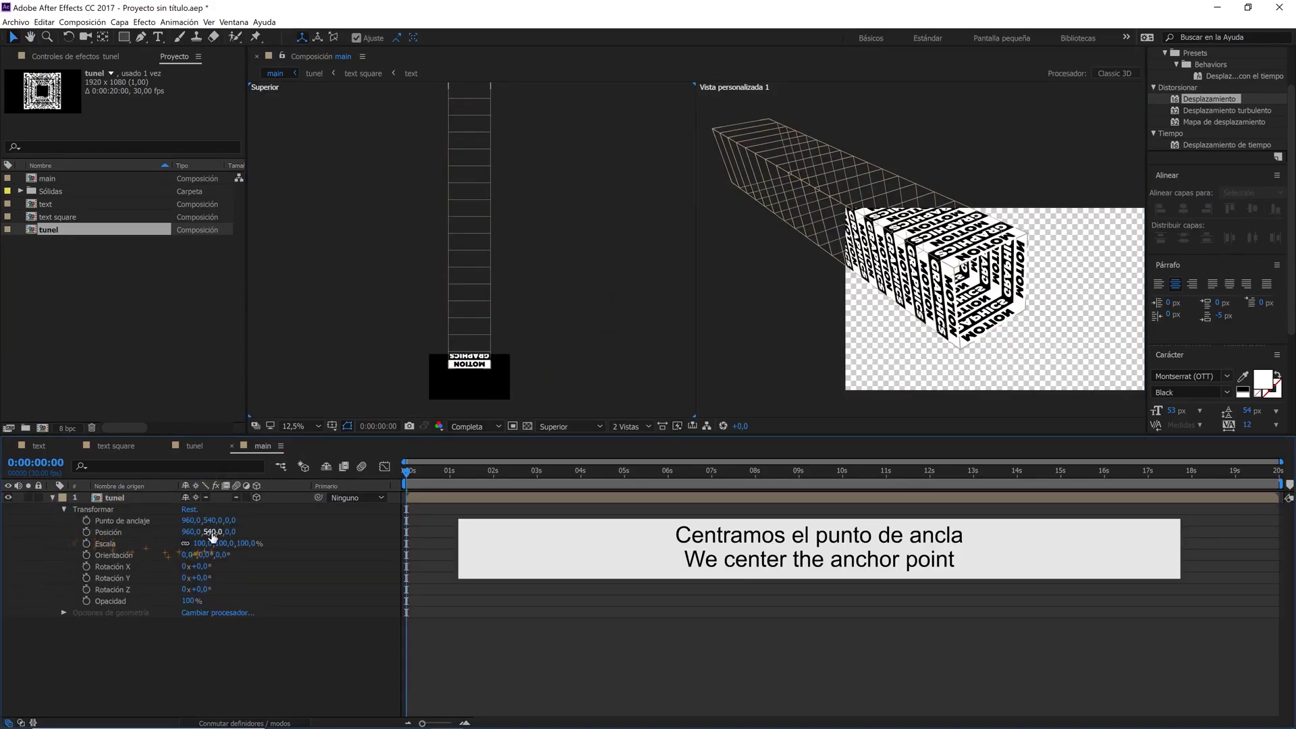
{"action": "mouse_move", "coordinate": [230, 520]}
{"action": "left_mouse_down"}
{"action": "mouse_move", "coordinate": [290, 504]}
{"action": "mouse_move", "coordinate": [473, 521]}
{"action": "left_mouse_up"}
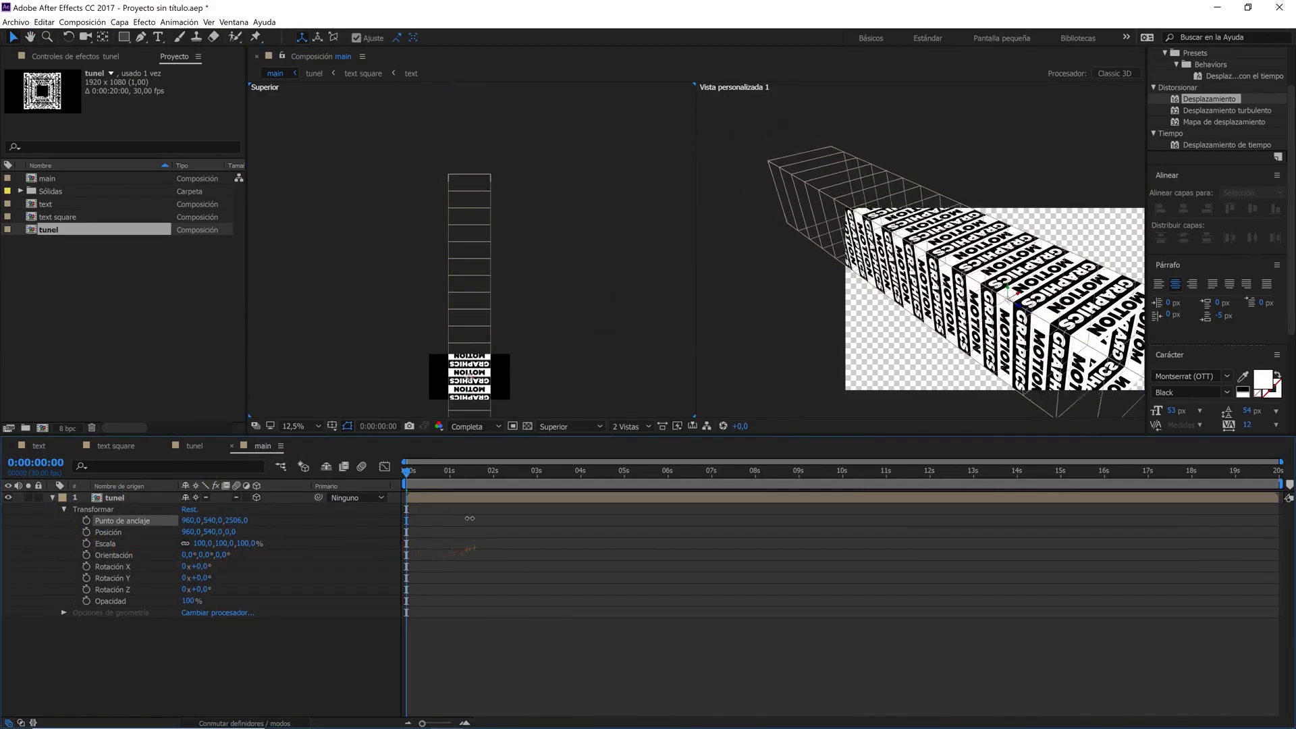
{"action": "left_click_drag", "start_coordinate": [531, 355], "coordinate": [560, 263]}
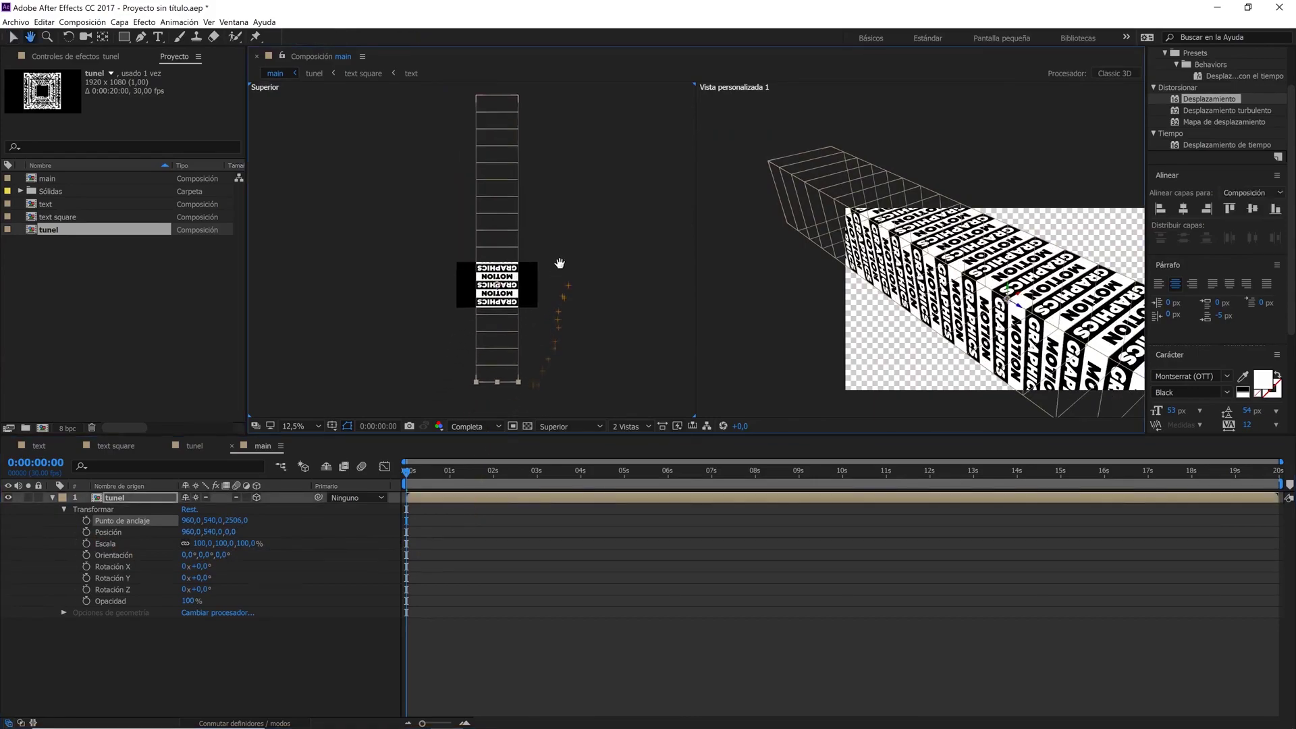
{"action": "left_click_drag", "start_coordinate": [236, 520], "coordinate": [288, 507]}
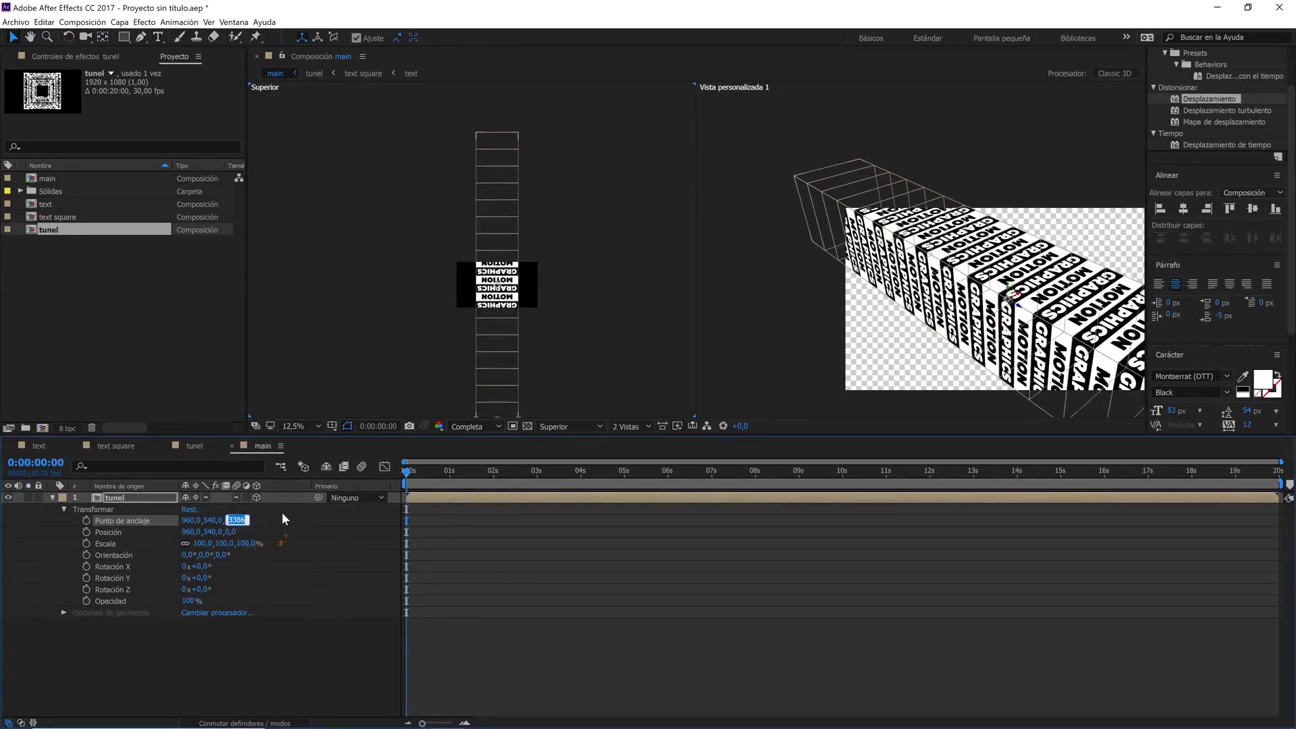
{"action": "type", "text": "3400"}
{"action": "key", "text": "Return"}
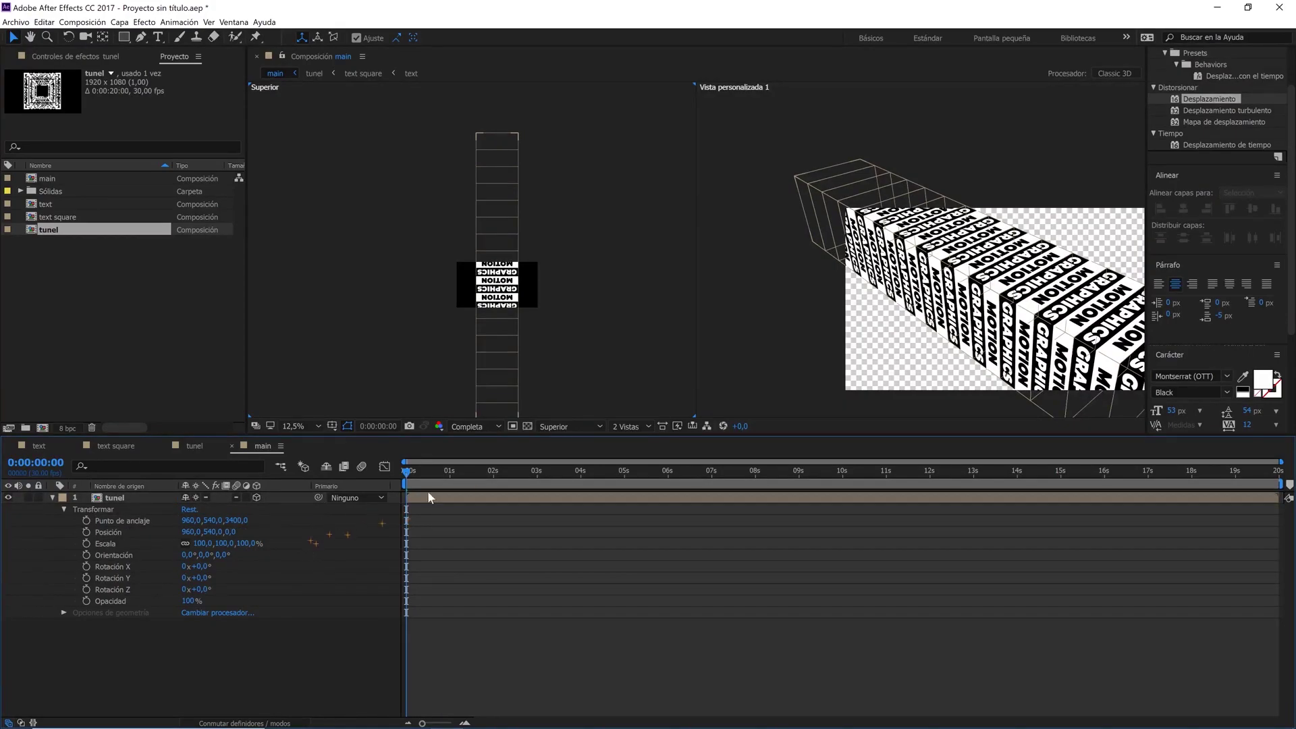
- Return to a single viewer showing the tunnel through the active camera
{"action": "left_click", "coordinate": [623, 425]}
{"action": "left_click", "coordinate": [630, 438]}
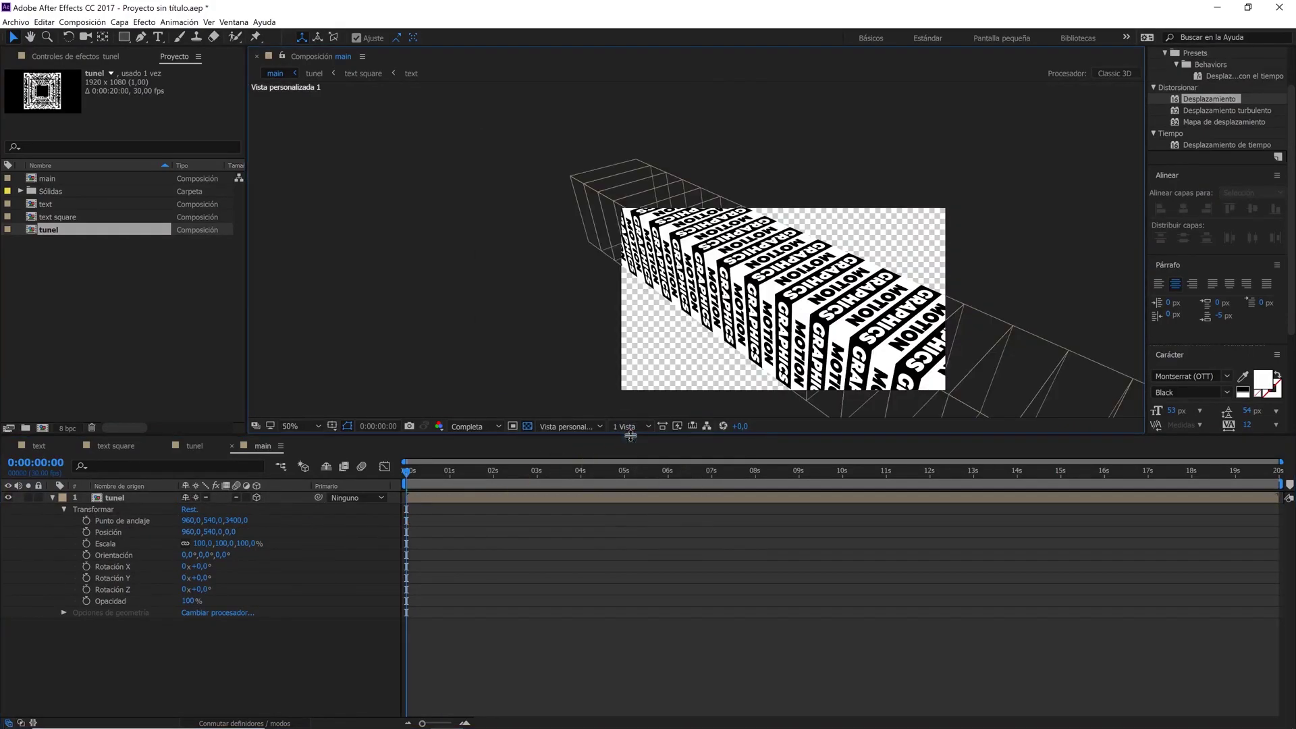
{"action": "left_click_drag", "start_coordinate": [673, 365], "coordinate": [561, 287]}
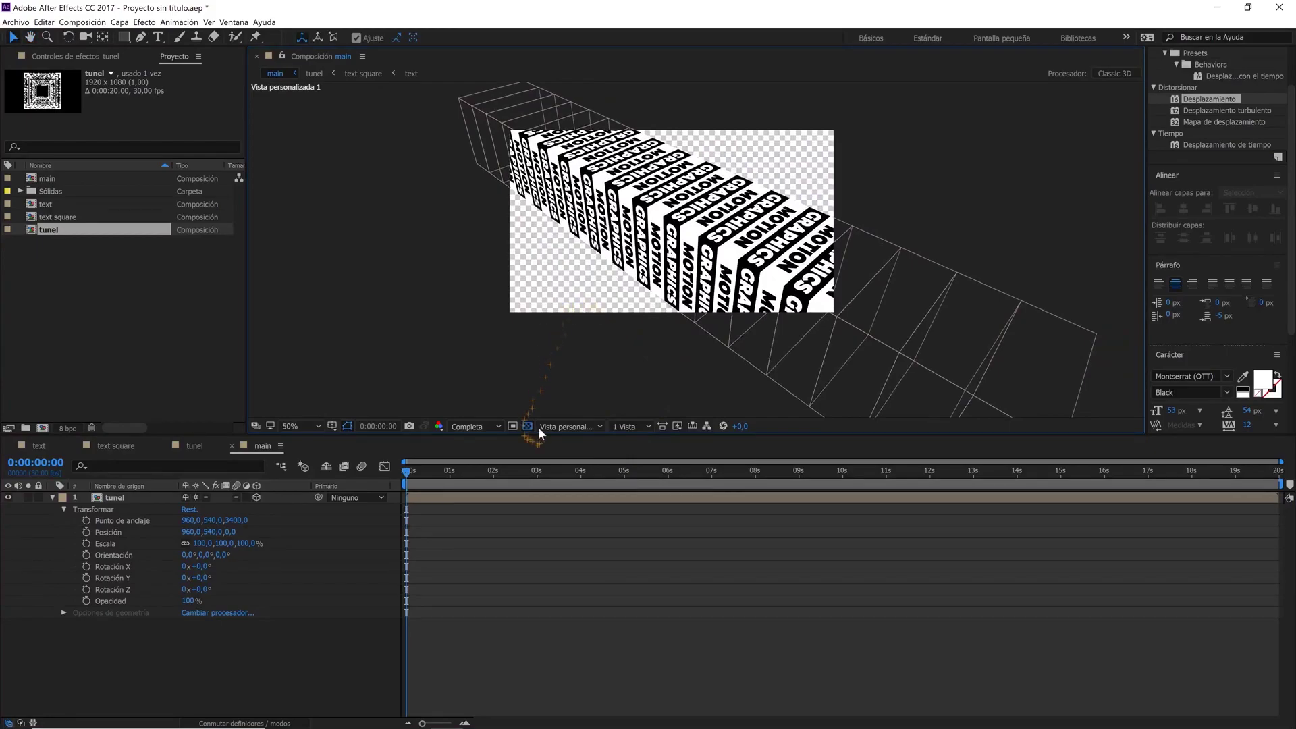
{"action": "left_click", "coordinate": [567, 426]}
{"action": "left_click", "coordinate": [565, 439]}
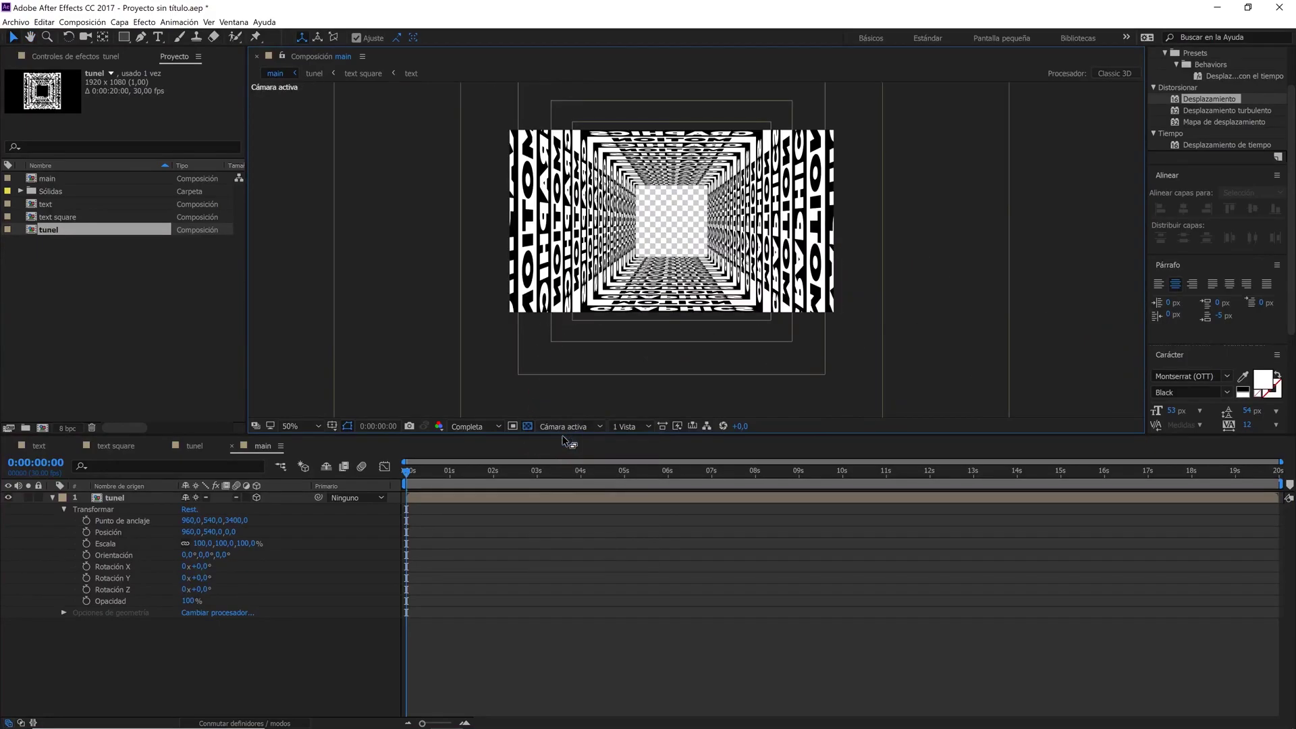
- Add starting keyframes for Rotation X, Y and Z, then go to 10 seconds
{"action": "left_click", "coordinate": [86, 567]}
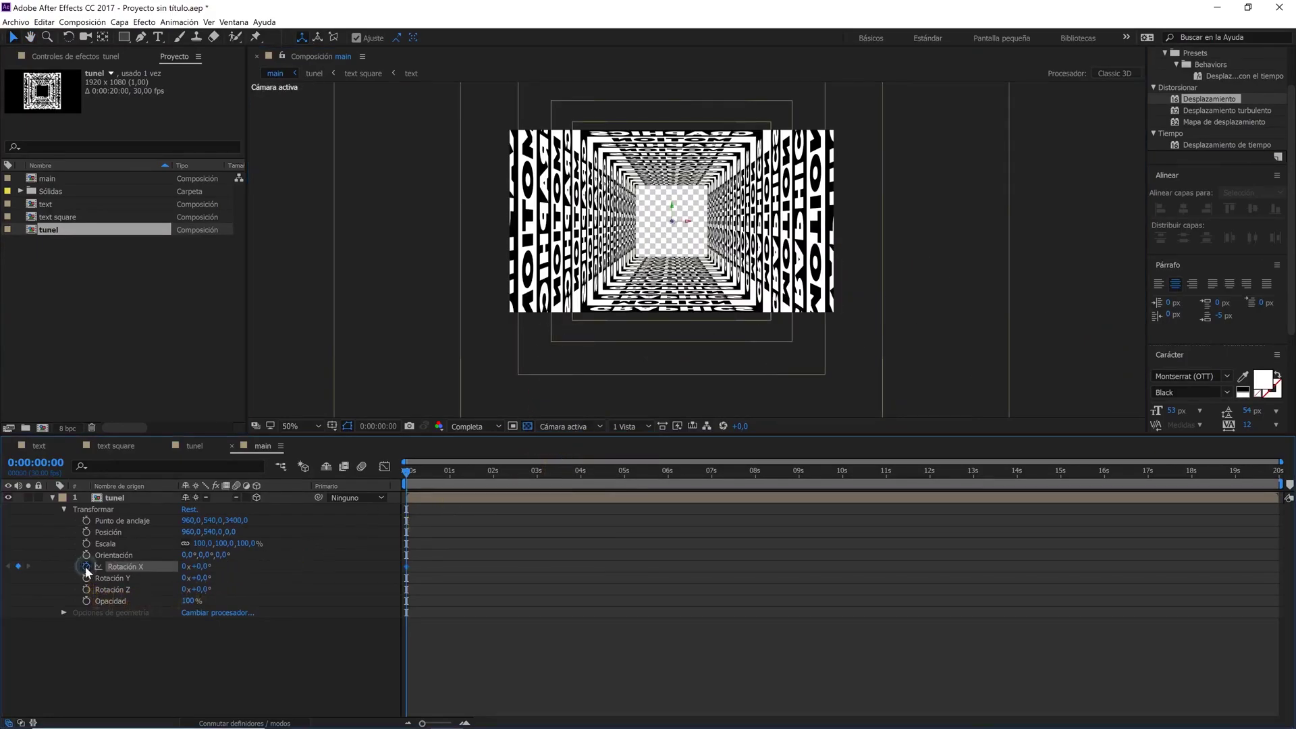
{"action": "left_click", "coordinate": [85, 577]}
{"action": "left_click", "coordinate": [86, 588]}
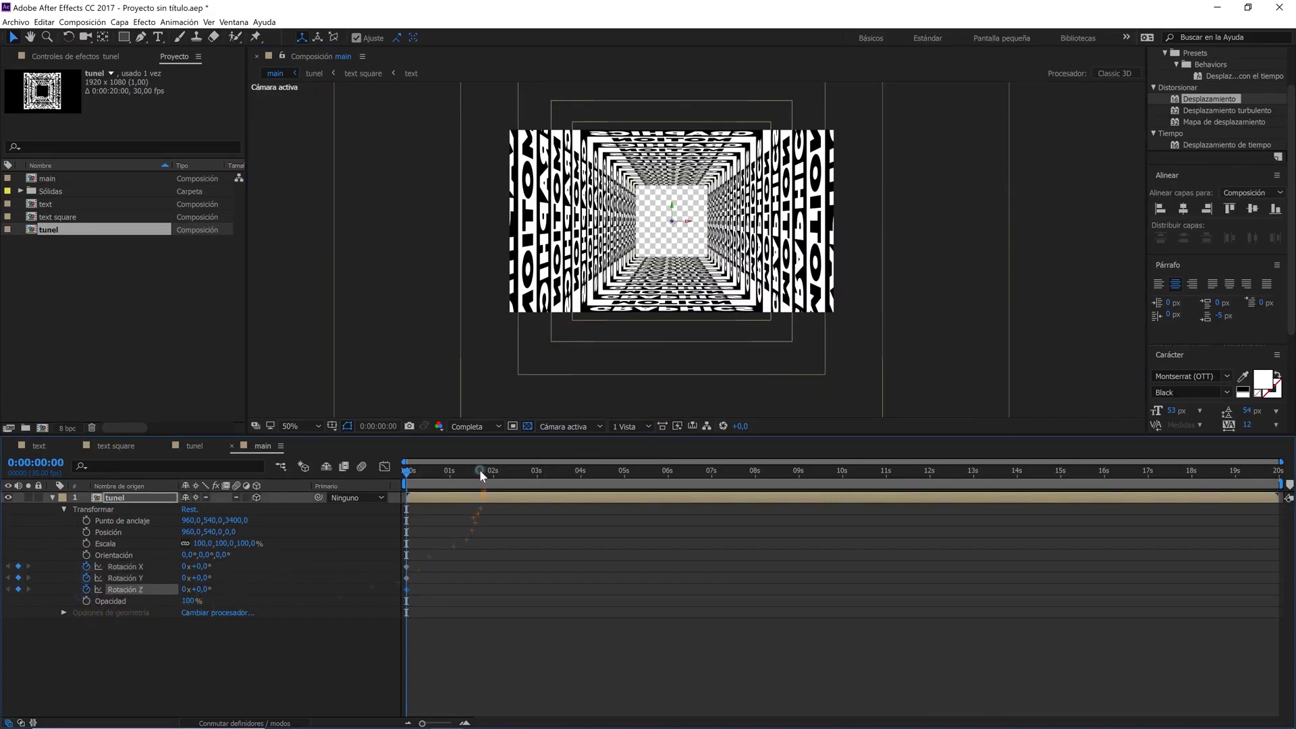
{"action": "left_click_drag", "start_coordinate": [480, 472], "coordinate": [843, 495]}
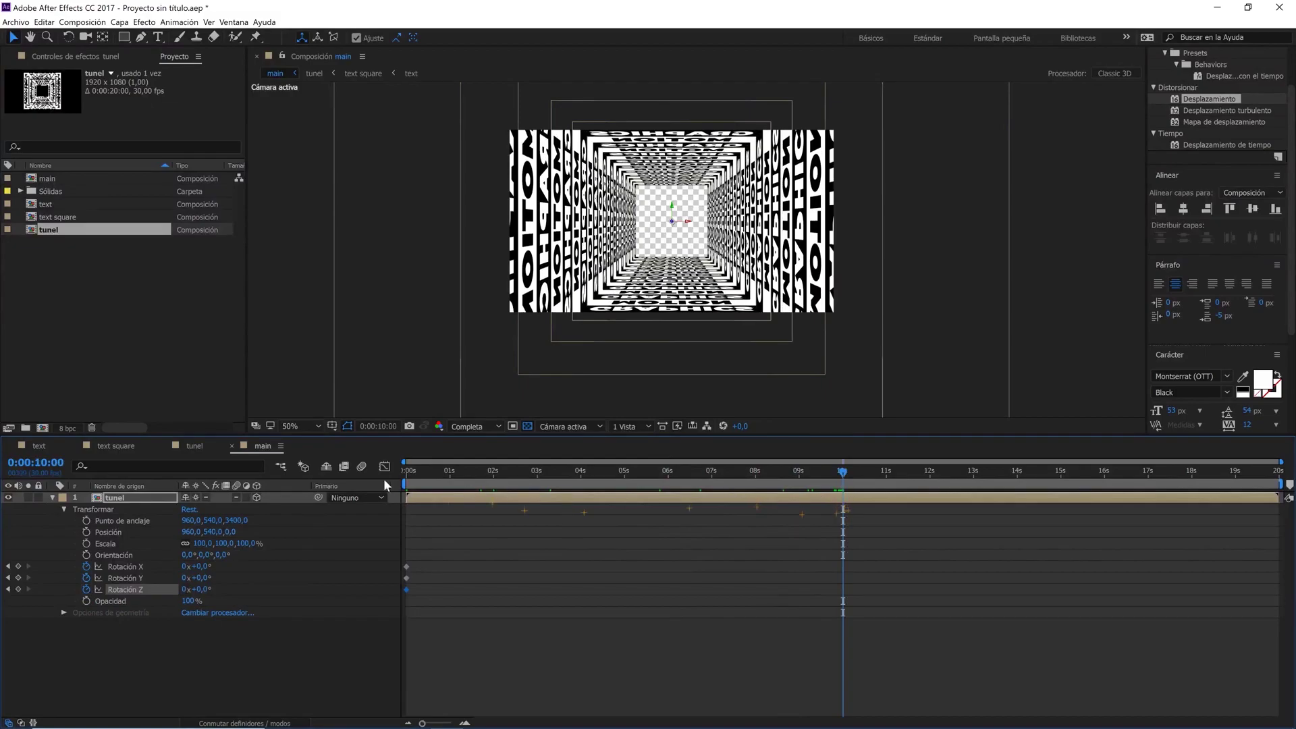
{"action": "left_click", "coordinate": [35, 462]}
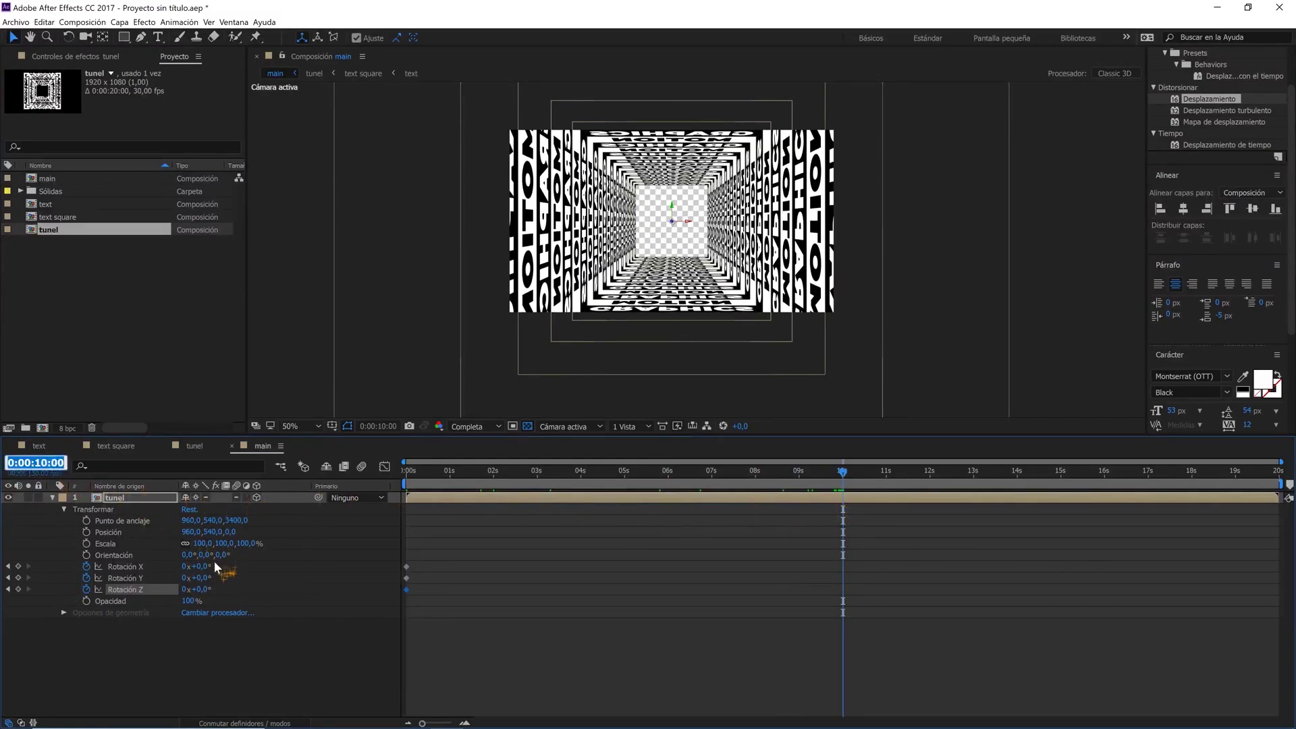
- At 10 seconds set Rotation X to 180° and Rotation Z to 90°, and select those keyframes
{"action": "mouse_move", "coordinate": [204, 566]}
{"action": "left_mouse_down"}
{"action": "mouse_move", "coordinate": [274, 563]}
{"action": "mouse_move", "coordinate": [233, 565]}
{"action": "left_mouse_up"}
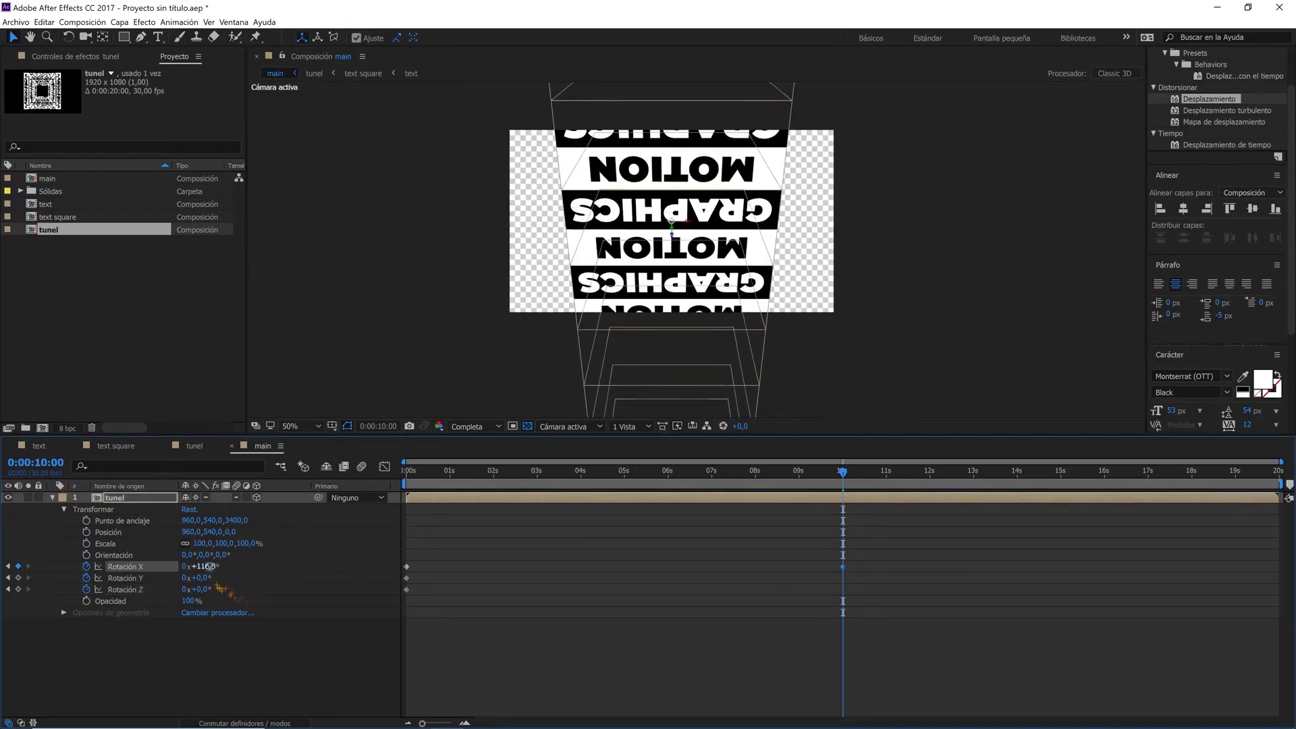
{"action": "type", "text": "180"}
{"action": "key", "text": "Return"}
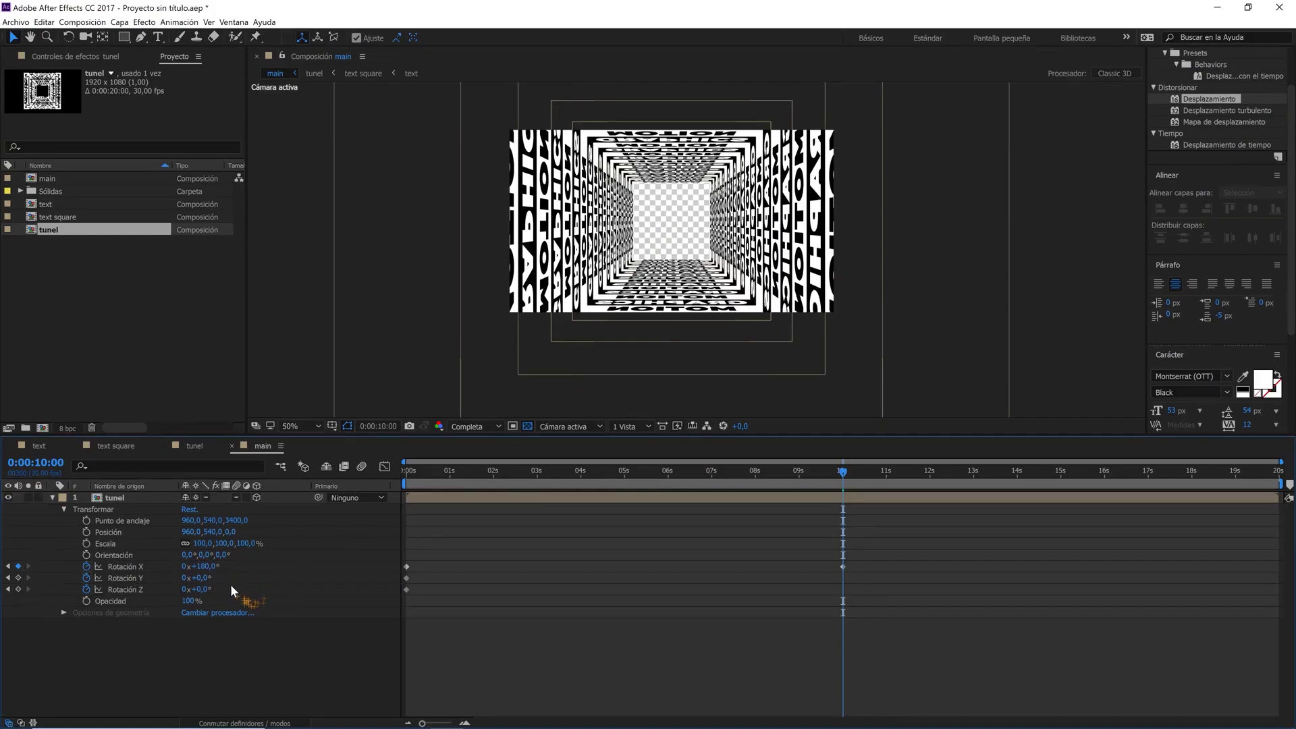
{"action": "left_click_drag", "start_coordinate": [205, 590], "coordinate": [245, 591]}
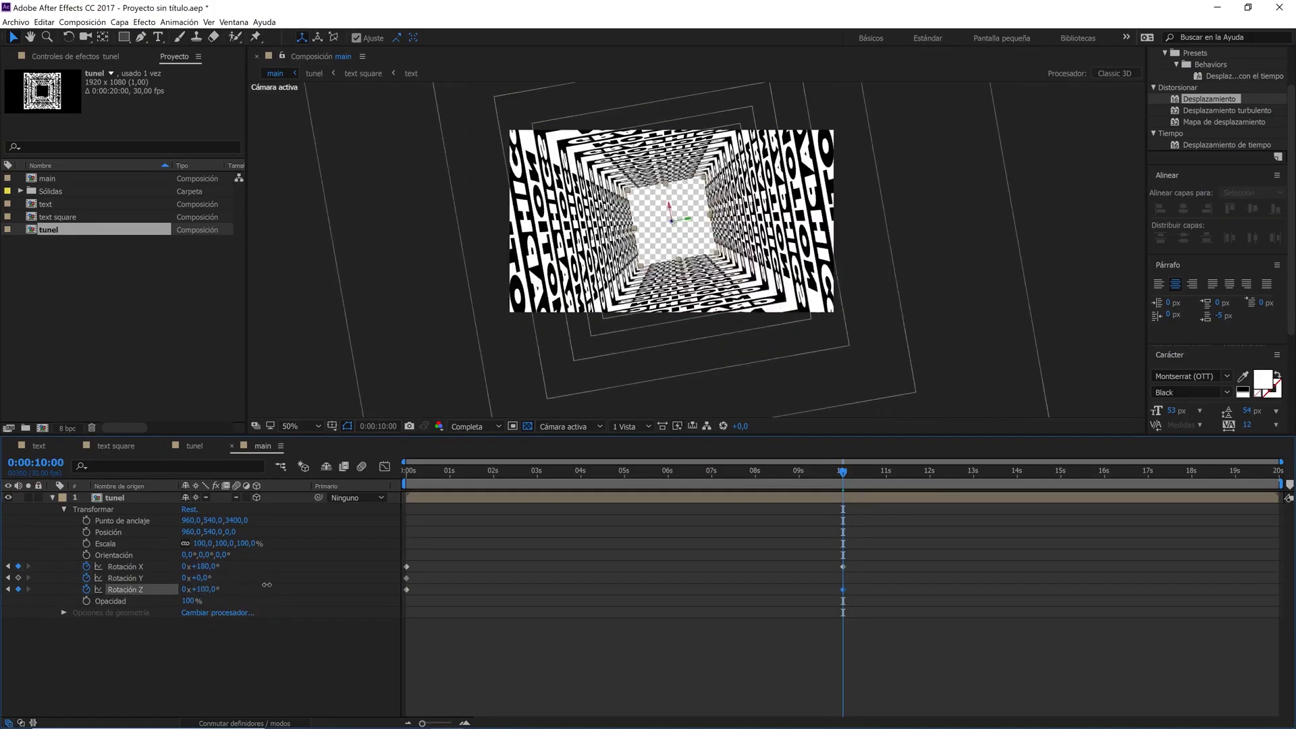
{"action": "left_click", "coordinate": [211, 589]}
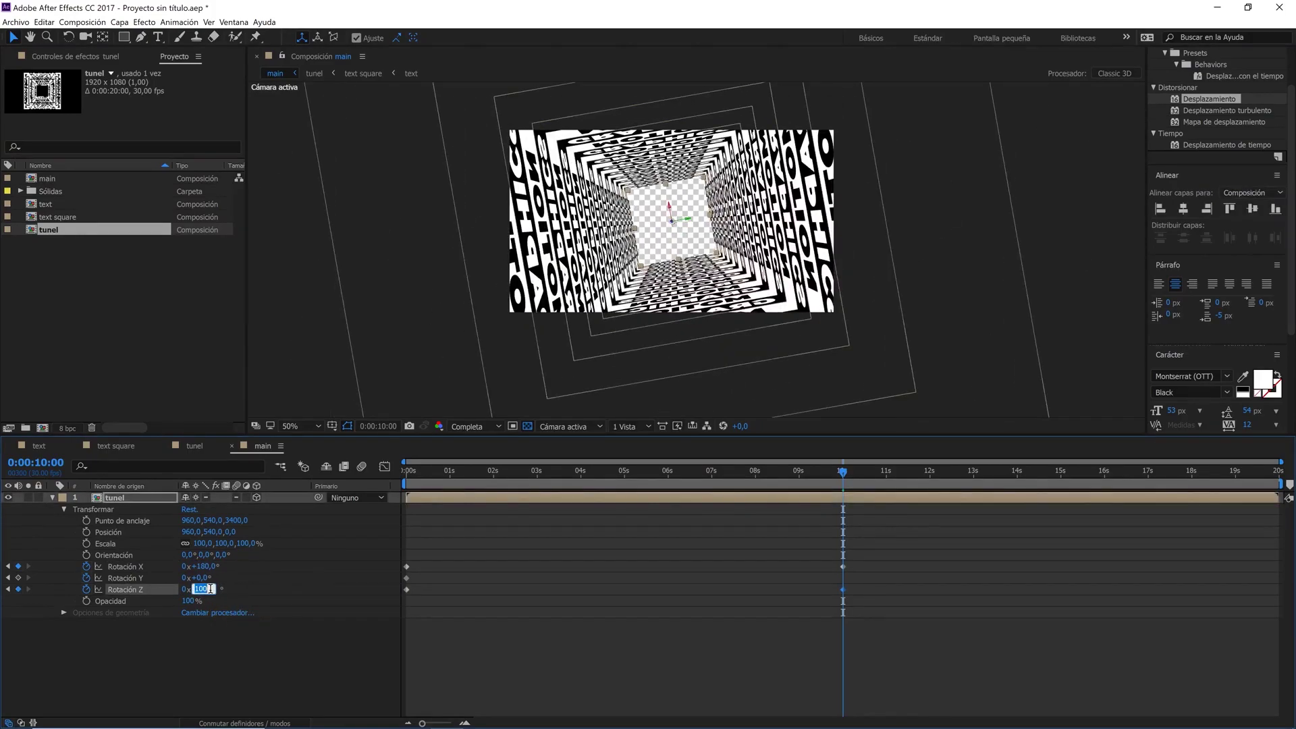
{"action": "type", "text": "90"}
{"action": "left_click", "coordinate": [338, 598]}
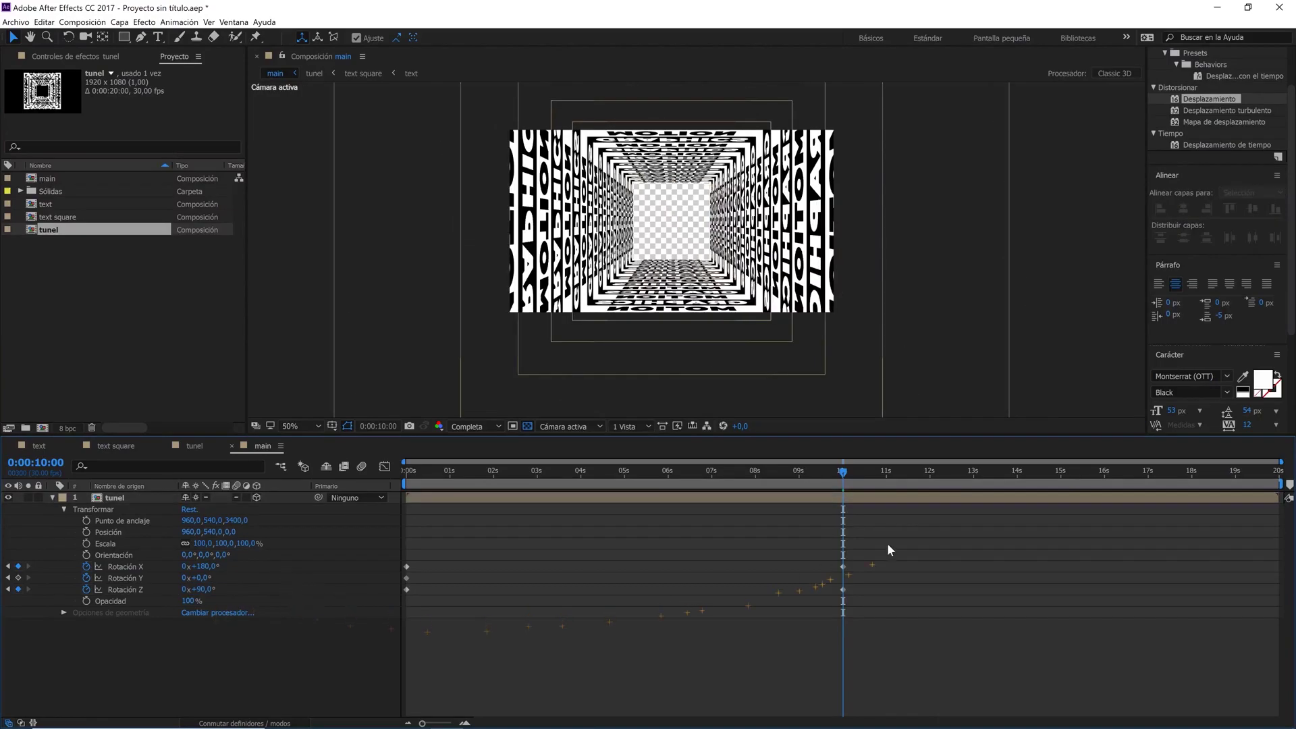
{"action": "left_click_drag", "start_coordinate": [920, 530], "coordinate": [825, 606]}
- Apply Easy Ease In to the 10-second keyframes and end the work area at 11 seconds
{"action": "right_click", "coordinate": [843, 592]}
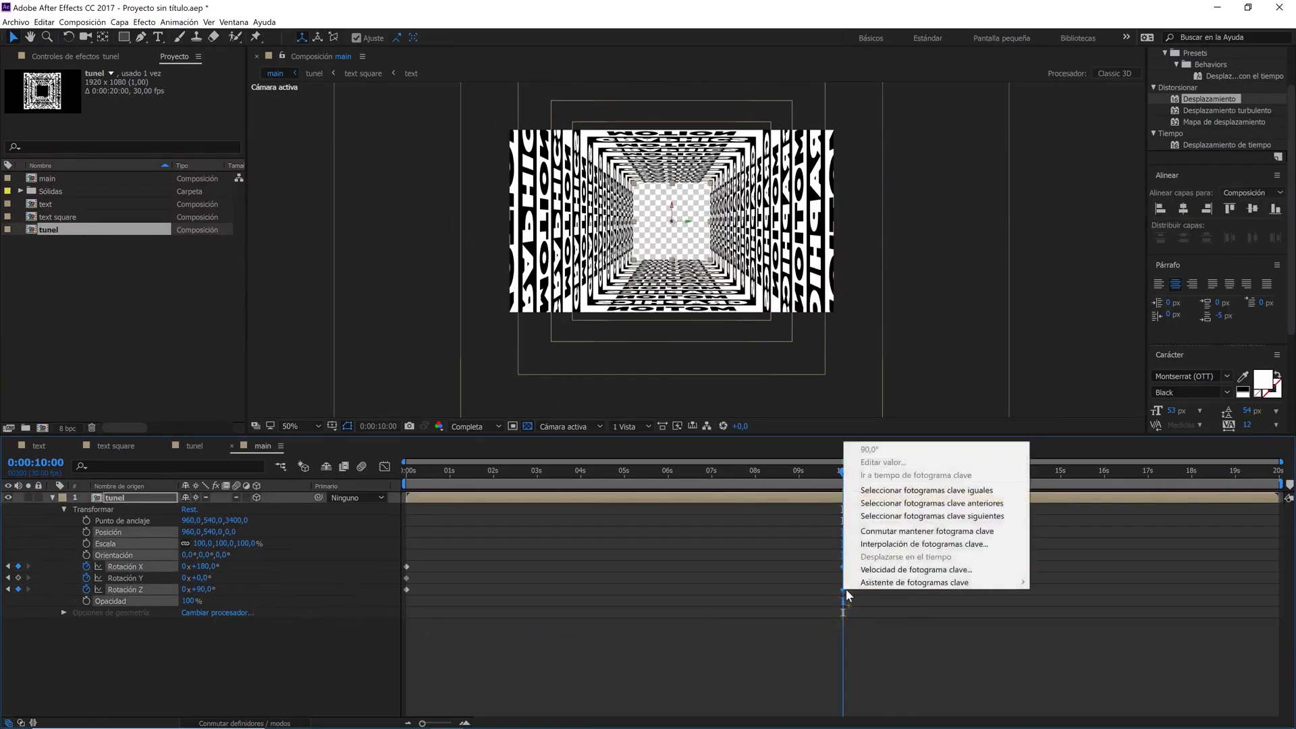
{"action": "mouse_move", "coordinate": [995, 581]}
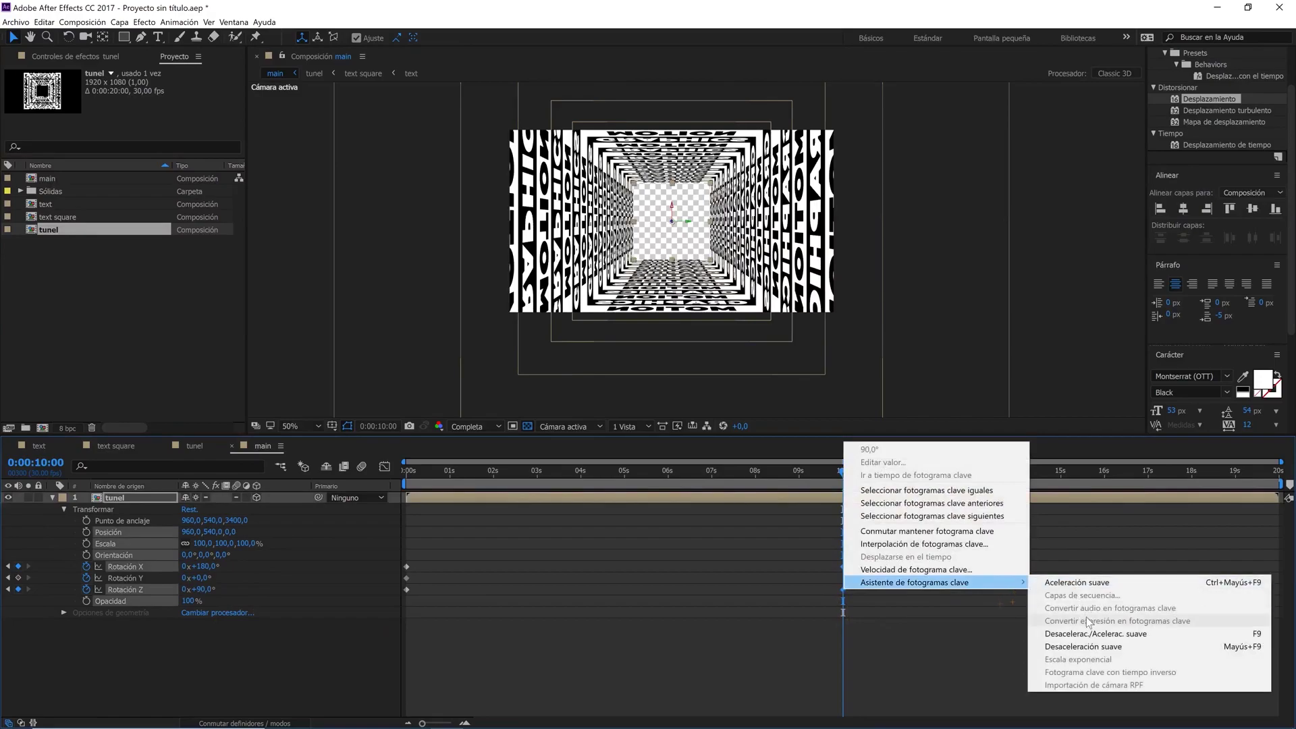
{"action": "left_click", "coordinate": [1080, 645]}
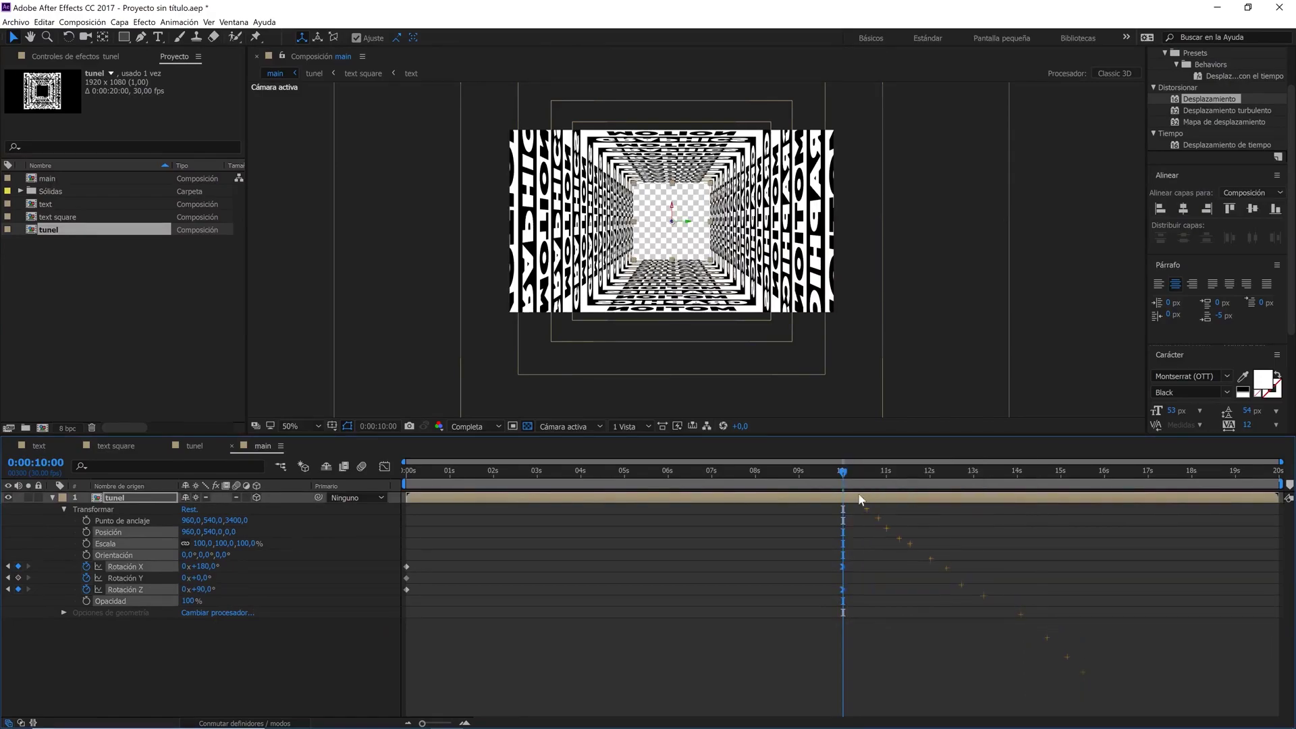
{"action": "left_click_drag", "start_coordinate": [842, 472], "coordinate": [886, 471]}
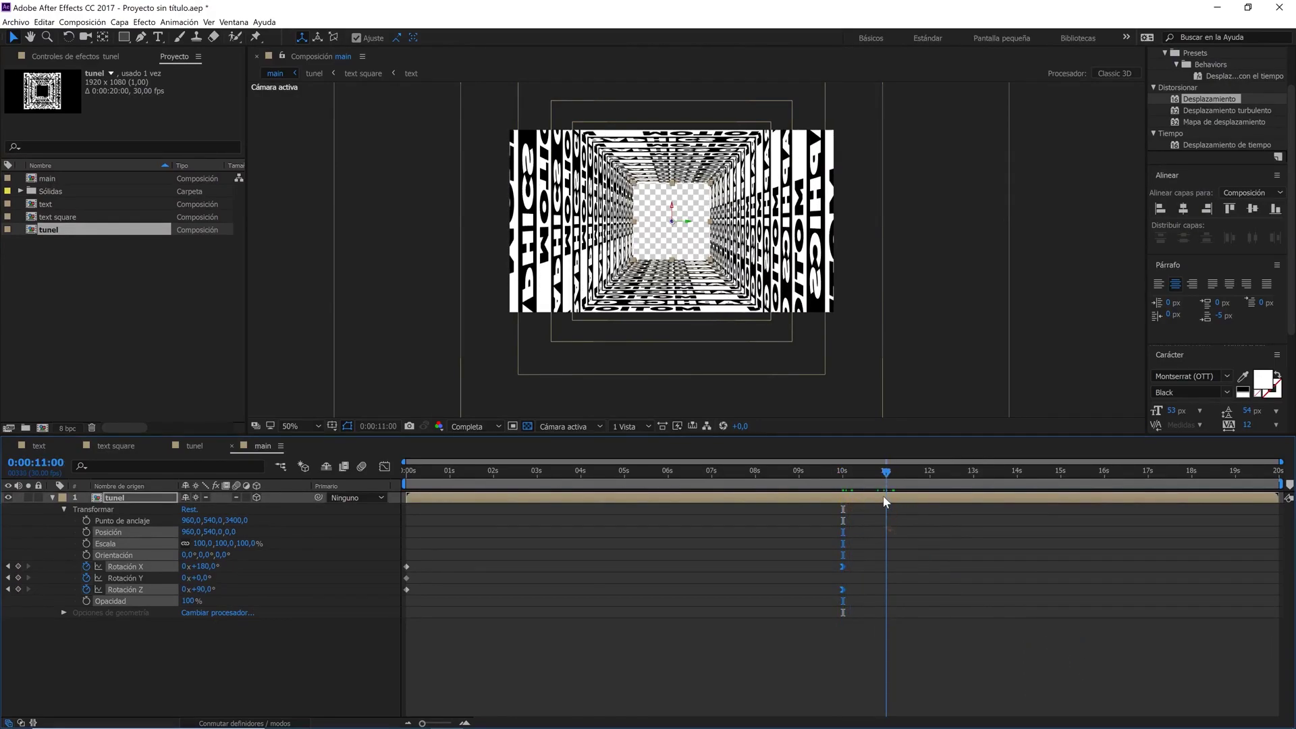
{"action": "key", "text": "n"}
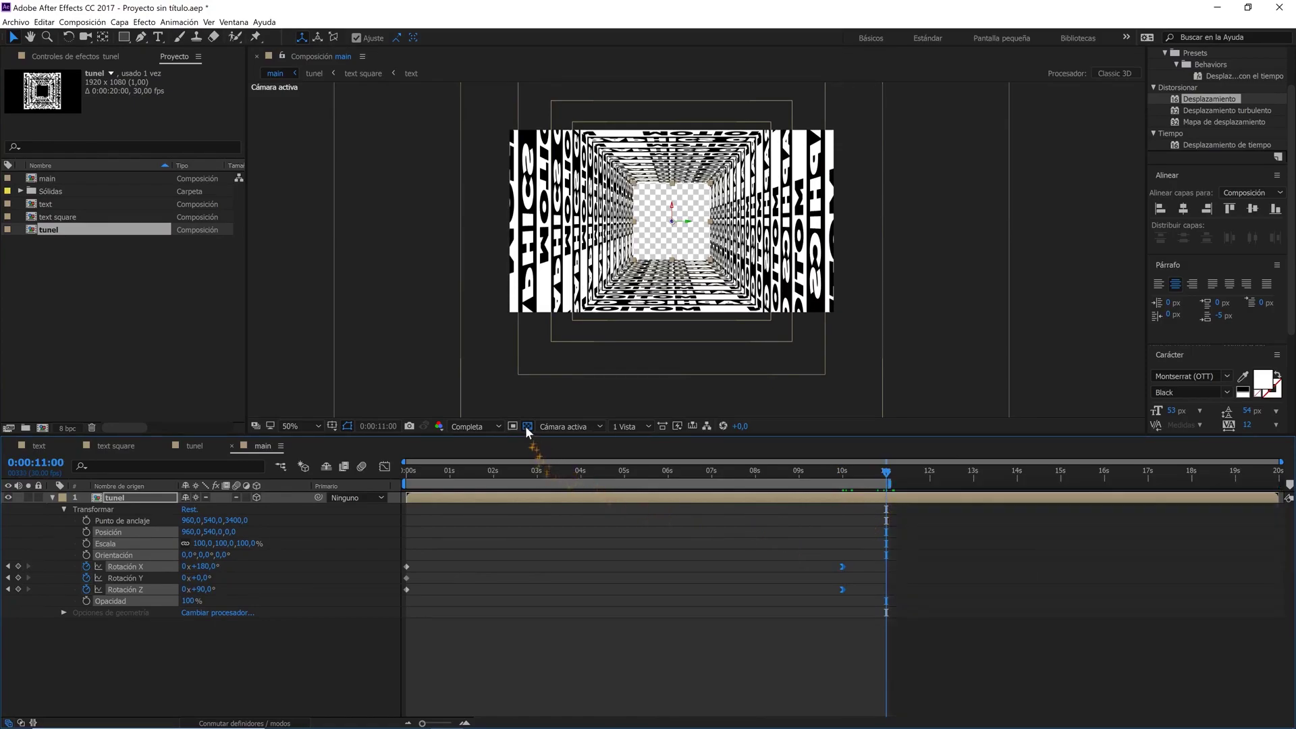
- Preview the tunnel animation at half resolution
{"action": "left_click", "coordinate": [484, 429]}
{"action": "left_click", "coordinate": [476, 468]}
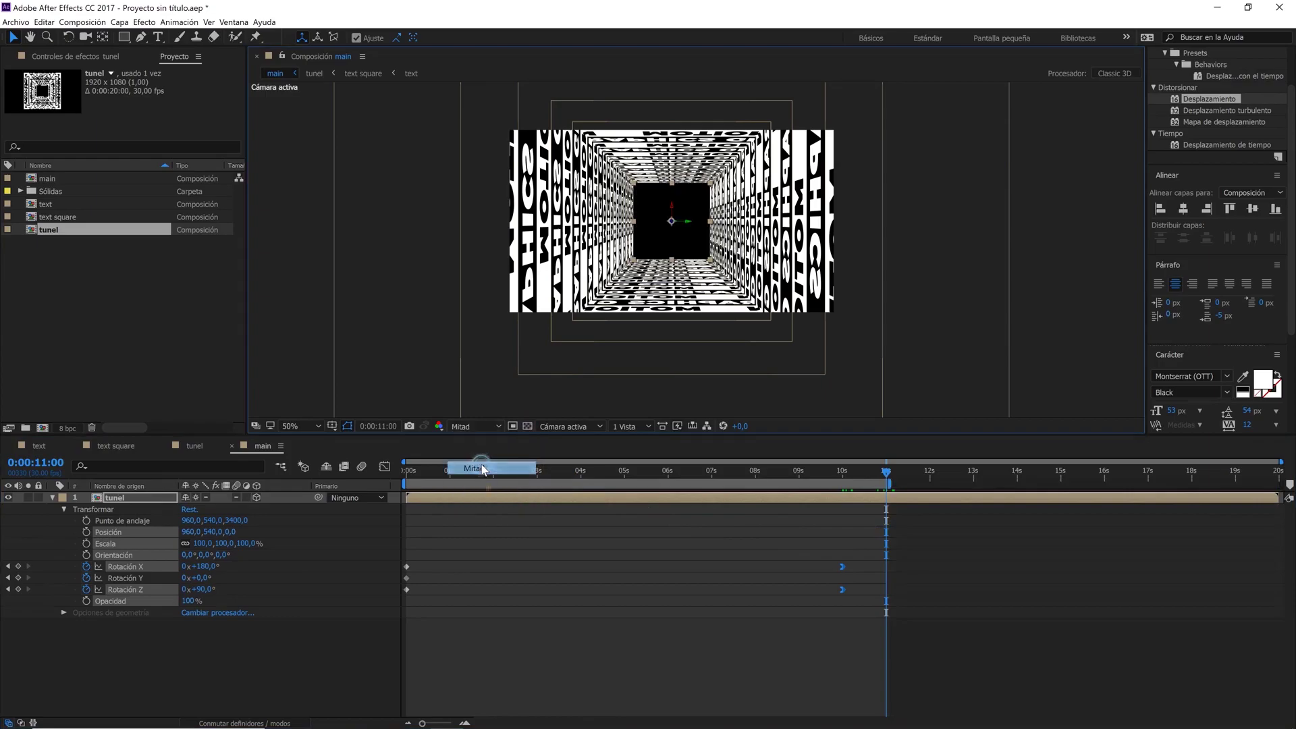
{"action": "left_click", "coordinate": [503, 582]}
{"action": "key", "text": "space"}
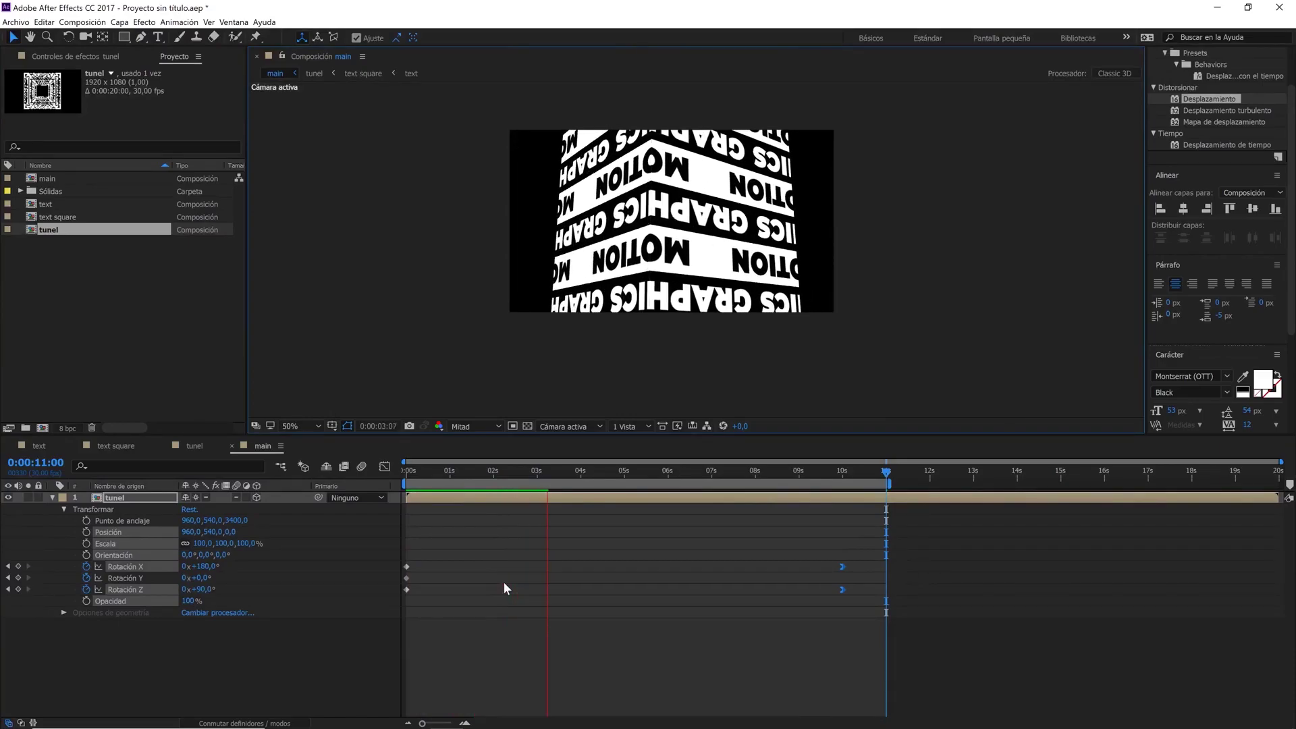
{"action": "key", "text": "space"}
{"action": "key", "text": "space"}
{"action": "key", "text": "space"}
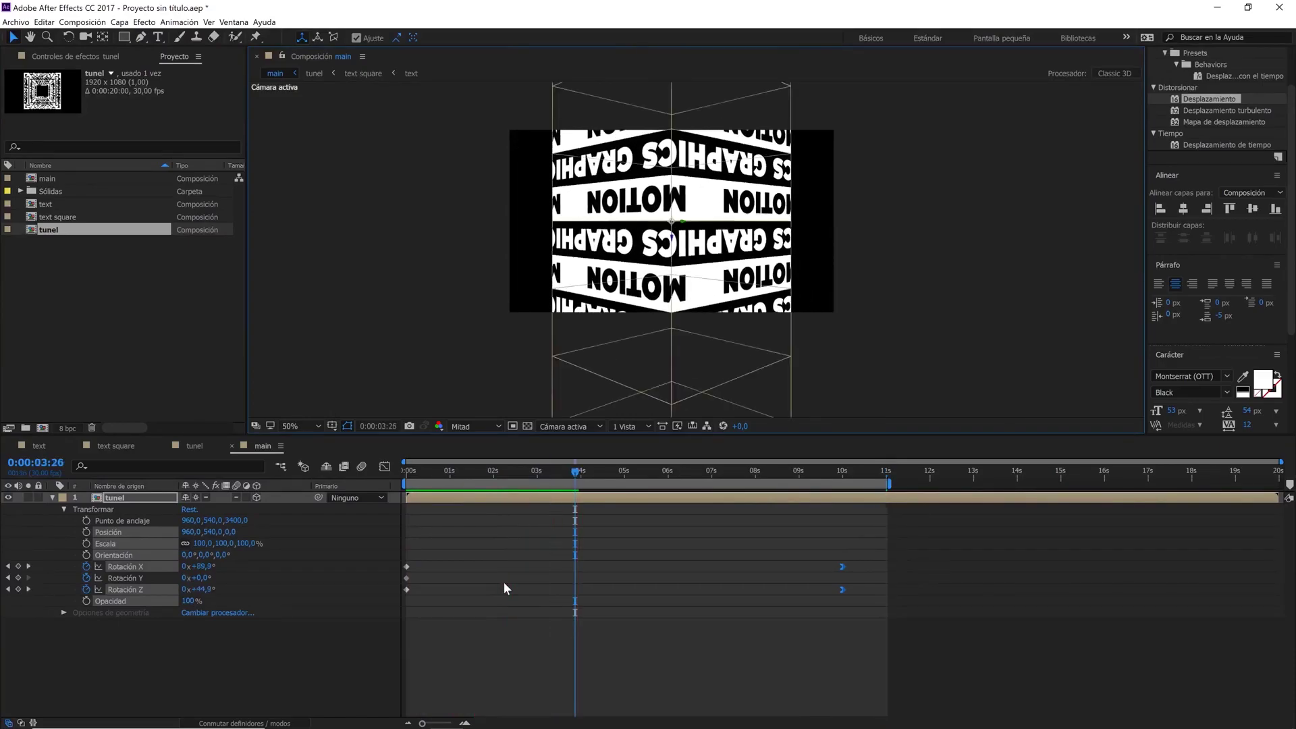
- Add a one-node camera with the 24 mm lens preset to the main comp
{"action": "right_click", "coordinate": [217, 654]}
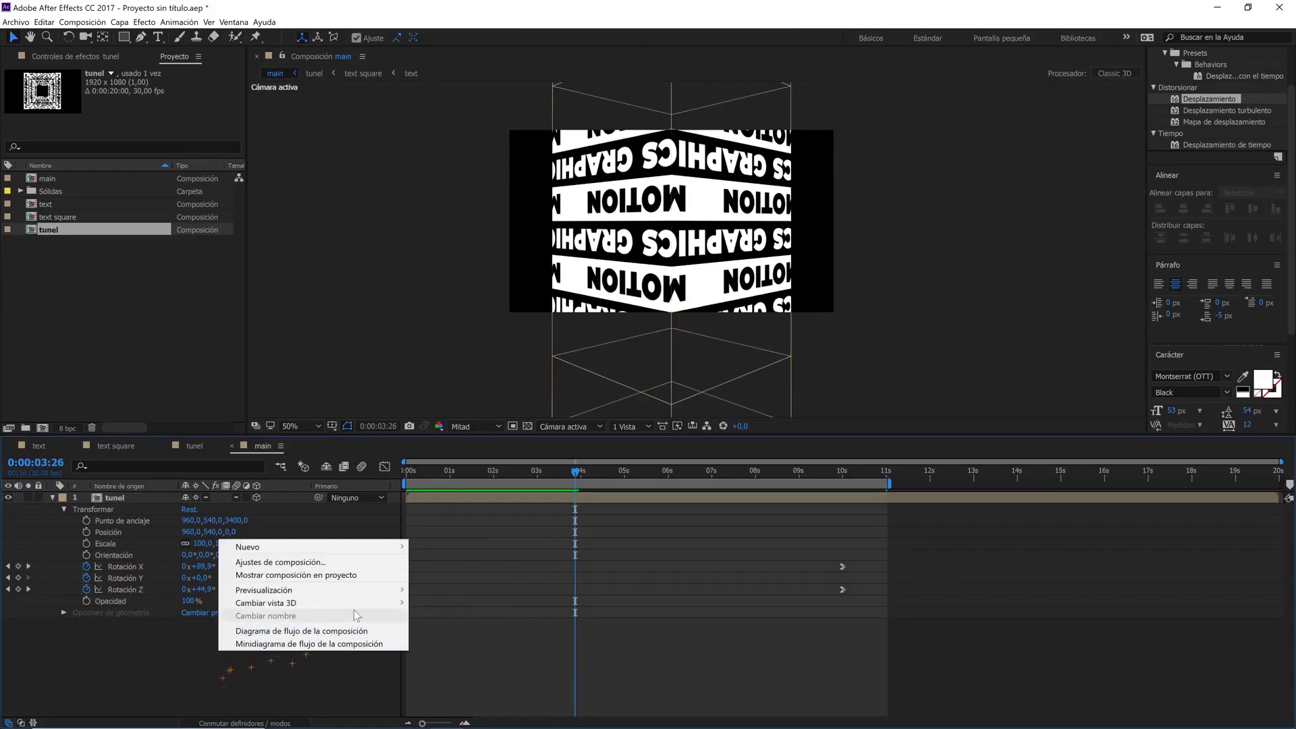
{"action": "mouse_move", "coordinate": [390, 553]}
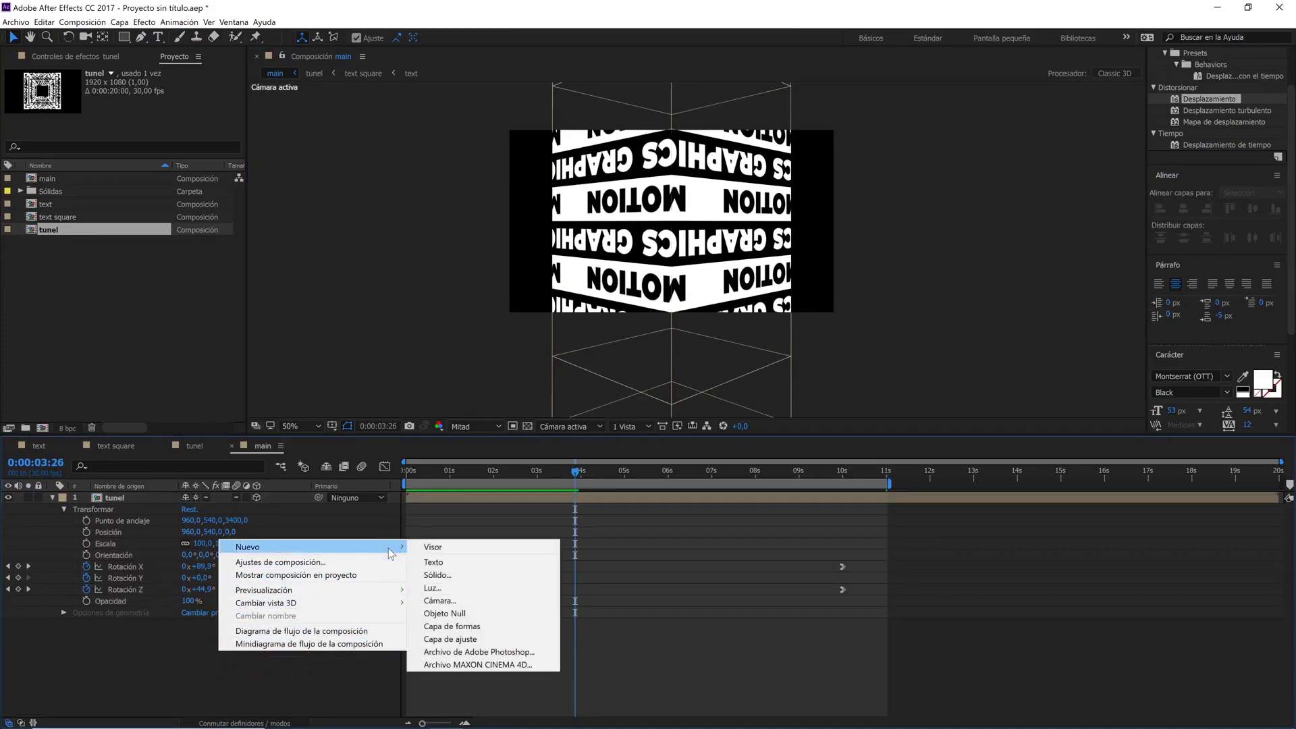
{"action": "left_click", "coordinate": [438, 600]}
{"action": "left_click", "coordinate": [776, 353]}
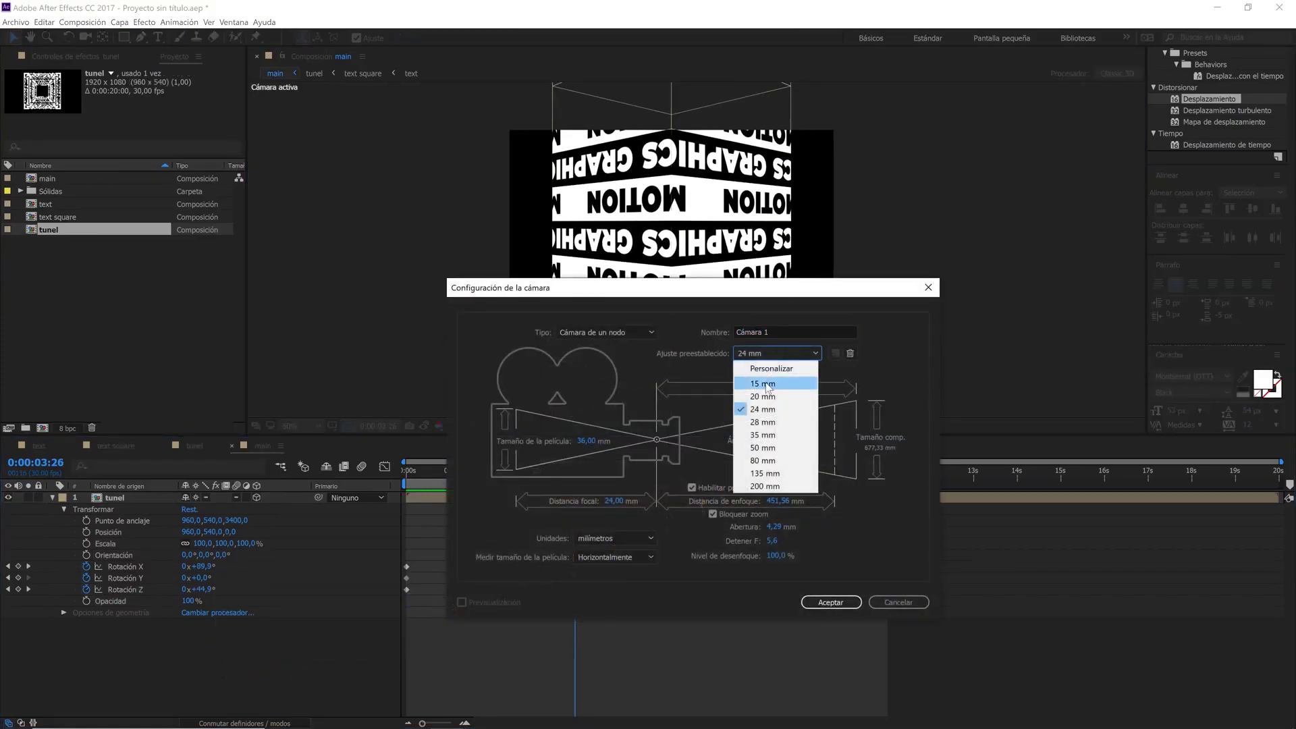
{"action": "left_click", "coordinate": [763, 408]}
{"action": "left_click", "coordinate": [635, 334]}
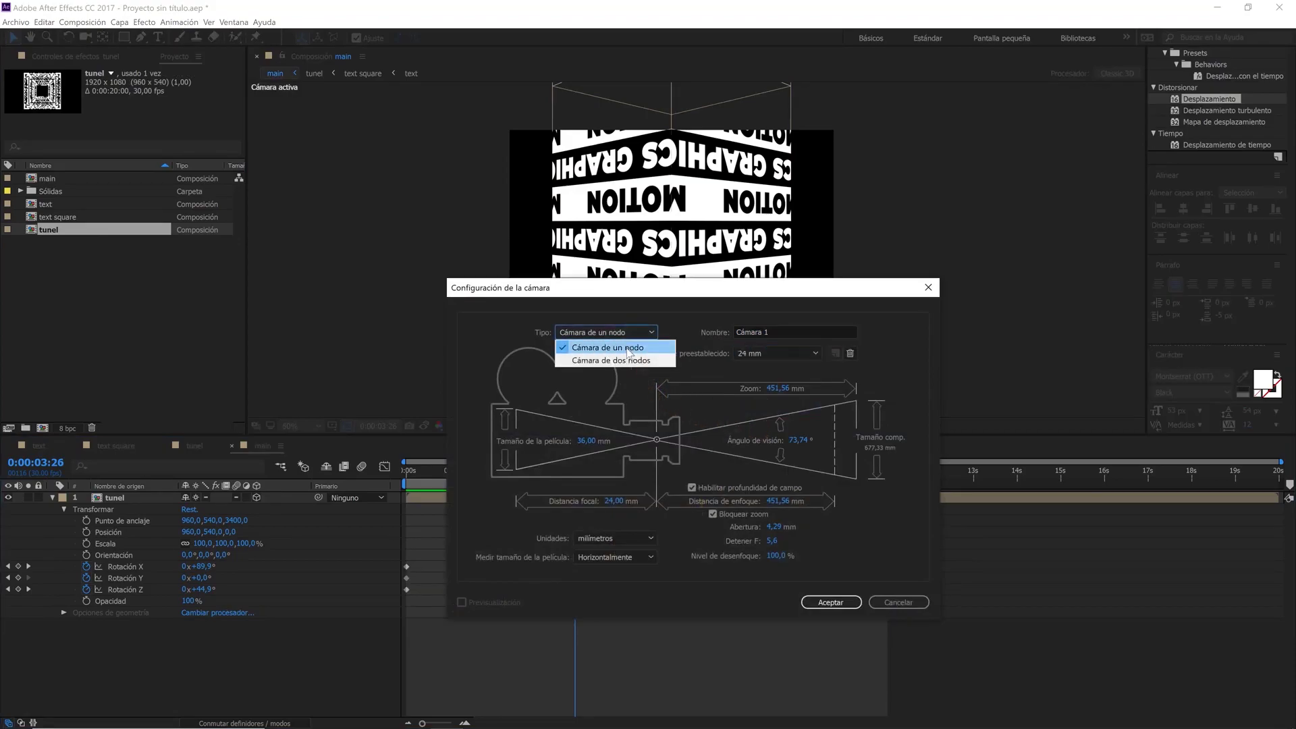
{"action": "left_click", "coordinate": [637, 344]}
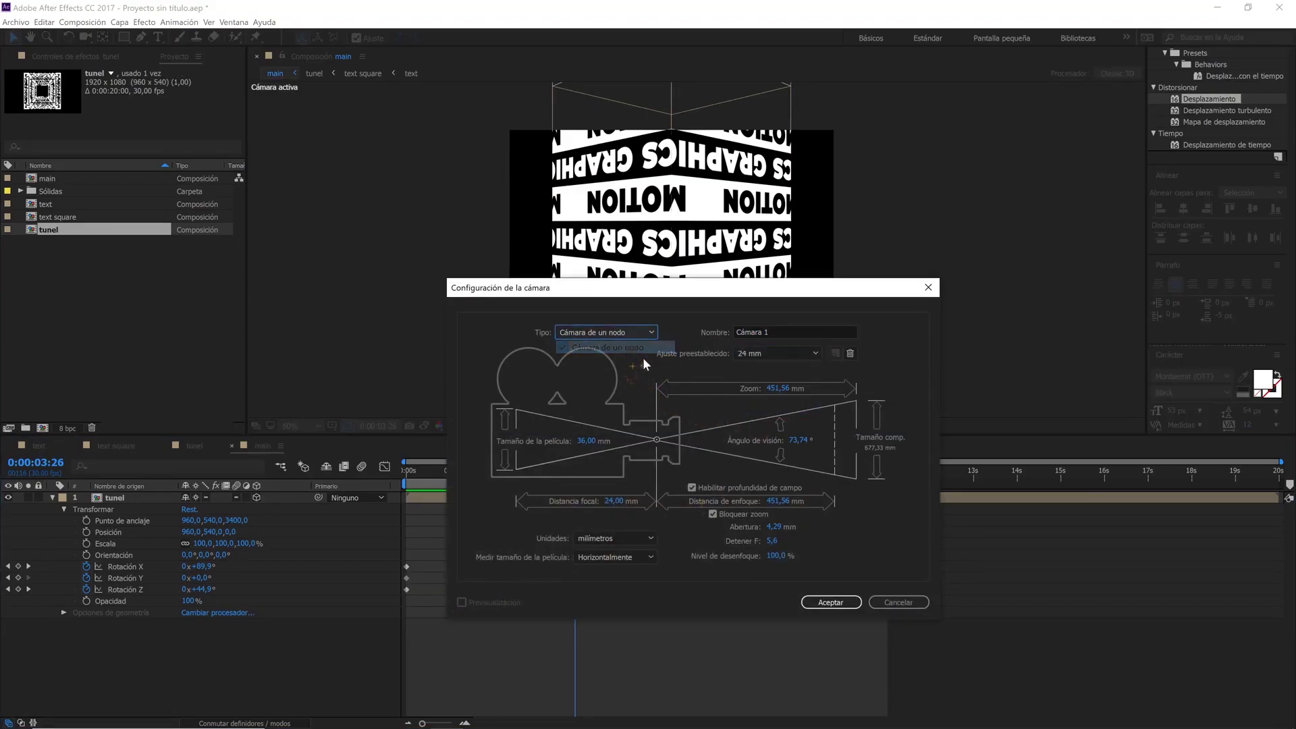
{"action": "left_click", "coordinate": [819, 603]}
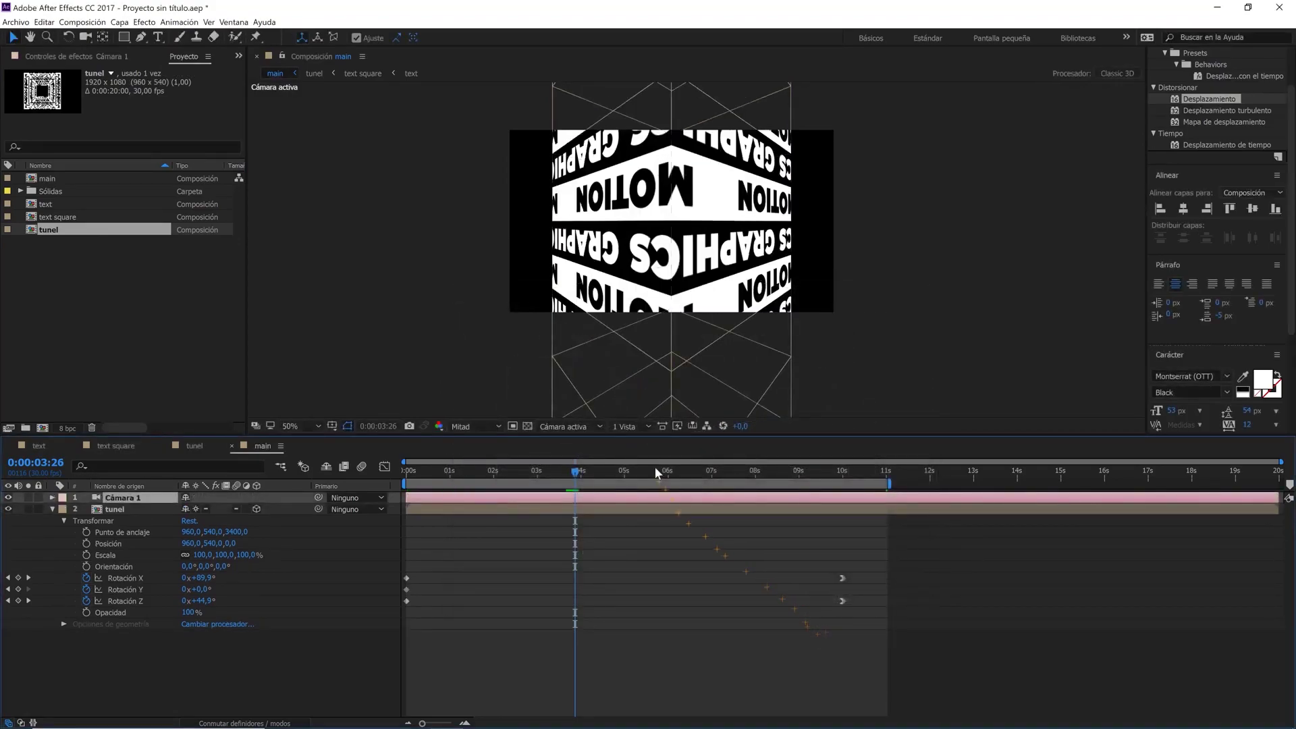
- Split the viewer into top and camera views
{"action": "left_click", "coordinate": [640, 429]}
{"action": "left_click", "coordinate": [648, 451]}
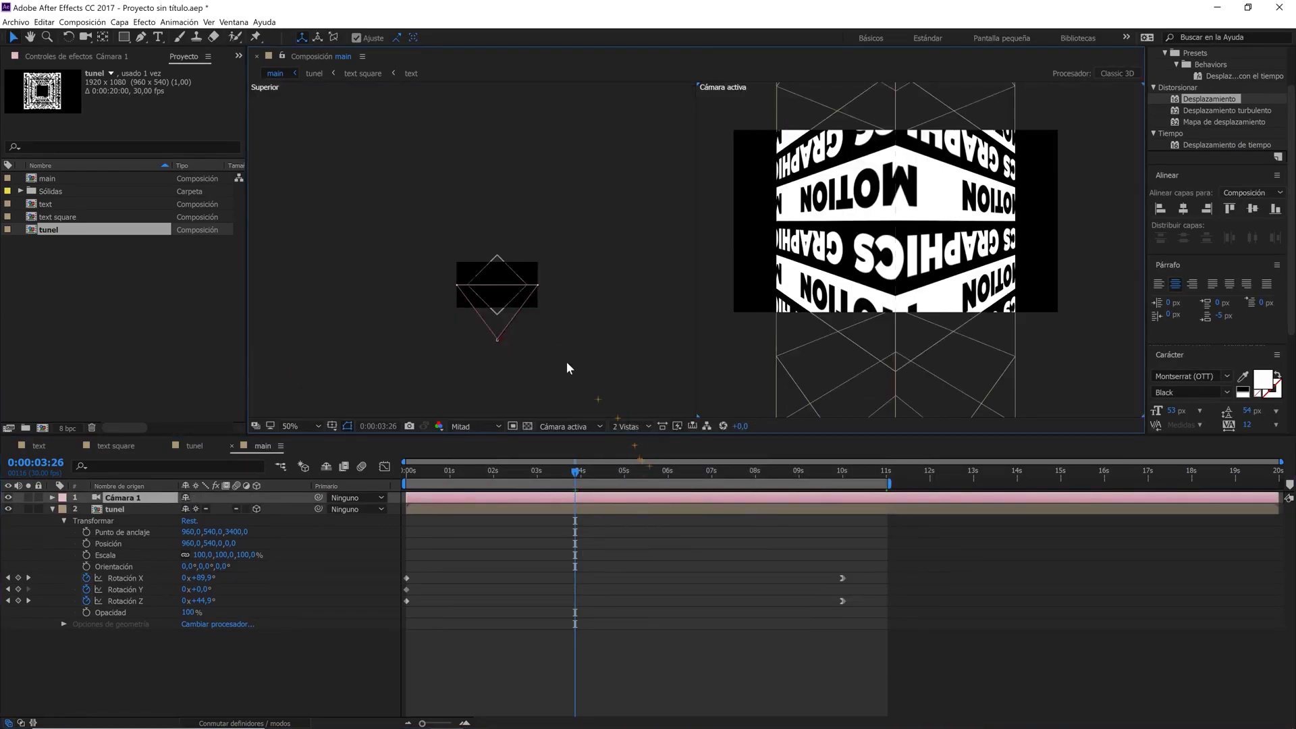
{"action": "scroll", "coordinate": [547, 304], "scroll_direction": "down", "scroll_amount": 3}
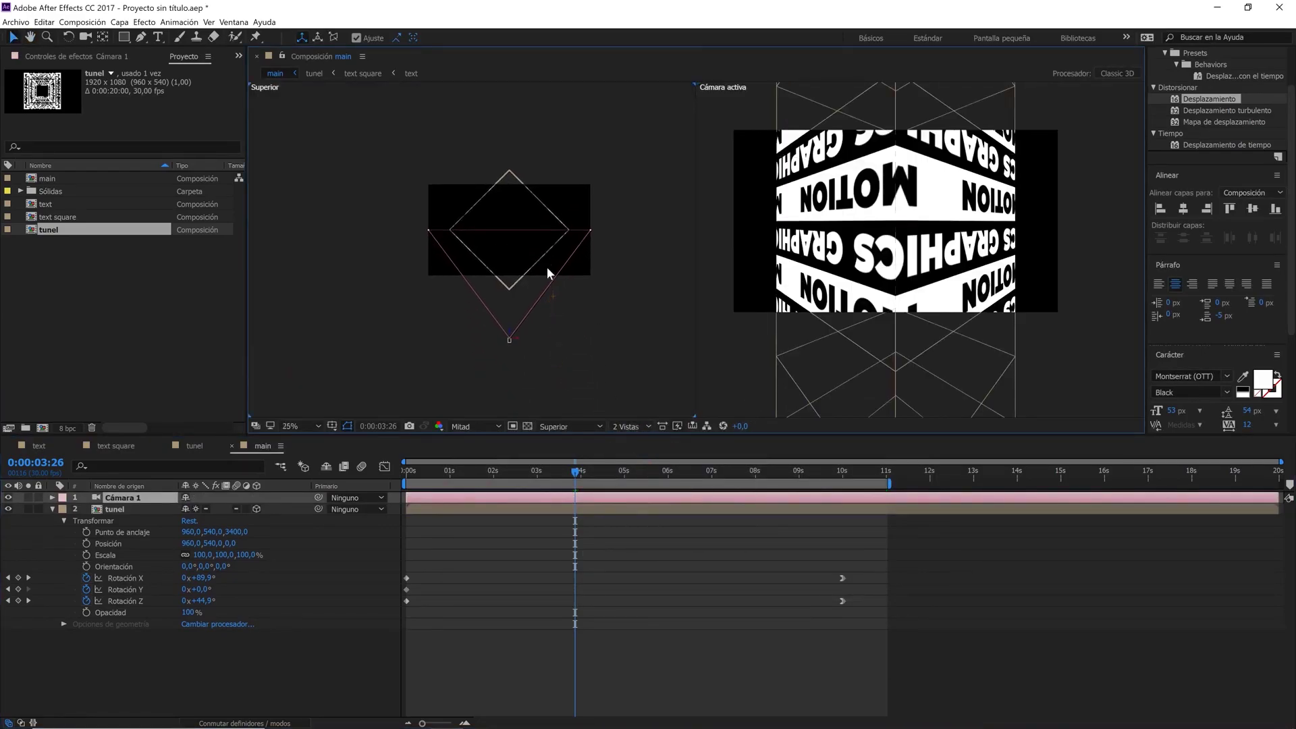
- Set Cámara 1's Z position to -600 and preview the animation from the start
{"action": "left_click", "coordinate": [52, 498]}
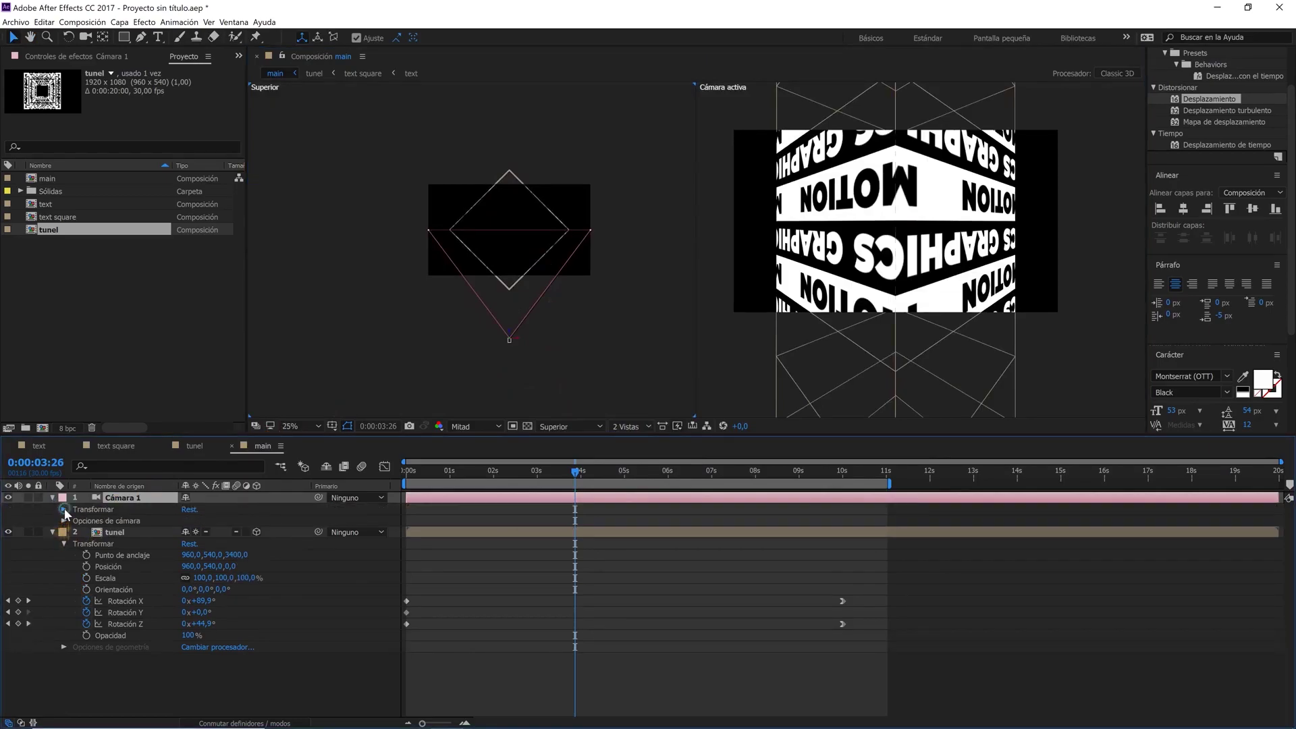
{"action": "left_click", "coordinate": [64, 510]}
{"action": "left_click_drag", "start_coordinate": [235, 520], "coordinate": [286, 522]}
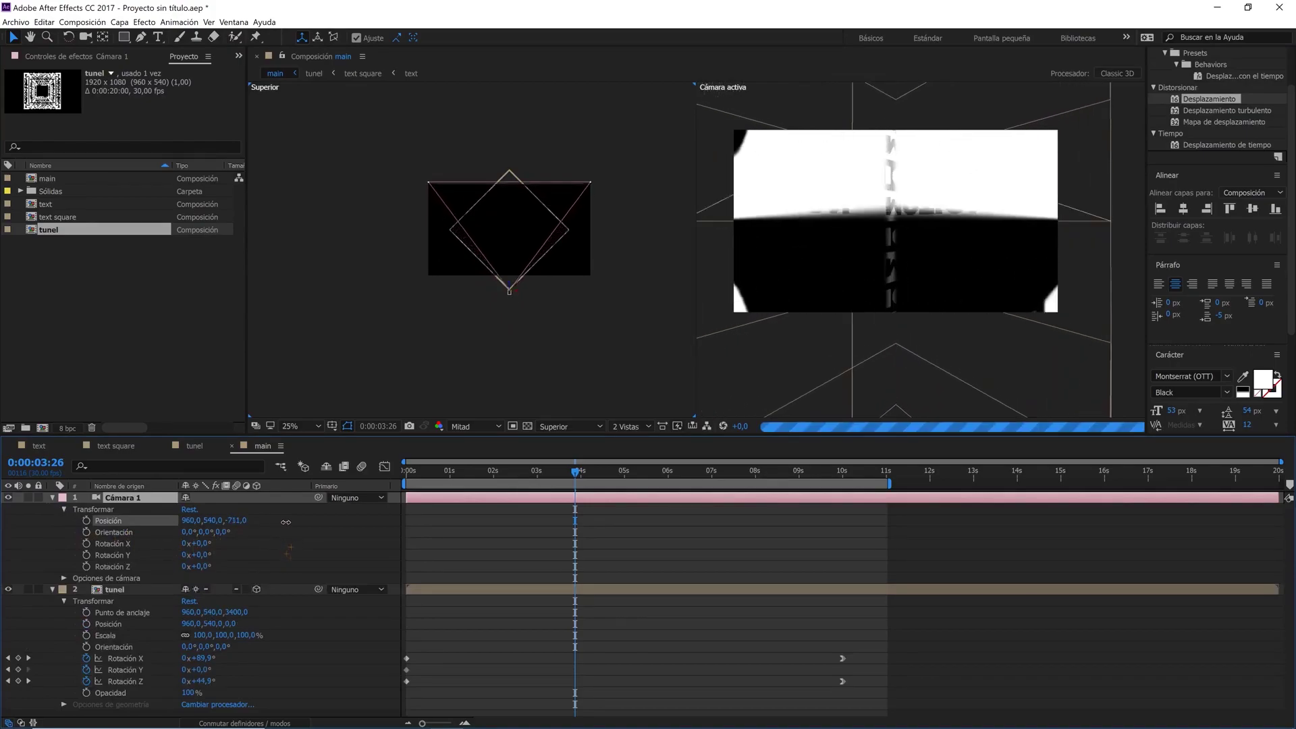
{"action": "left_click_drag", "start_coordinate": [286, 521], "coordinate": [291, 521]}
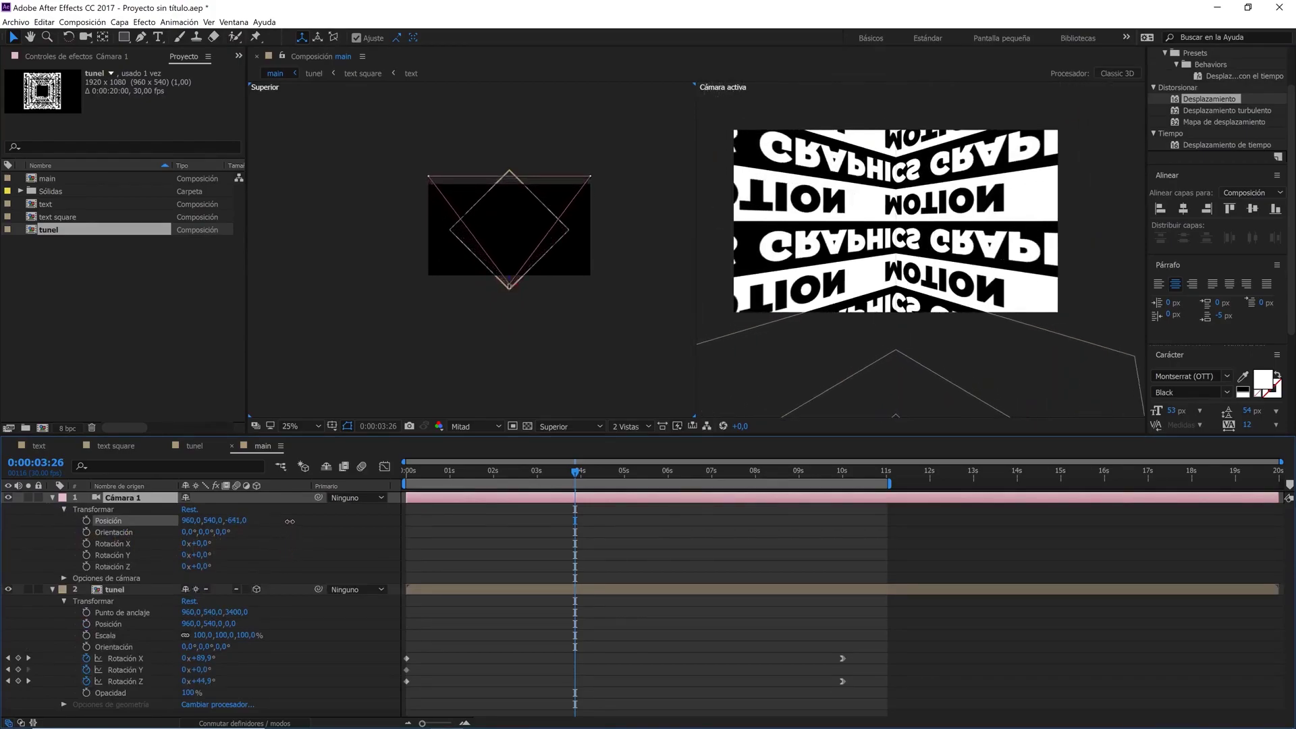
{"action": "left_click", "coordinate": [236, 521]}
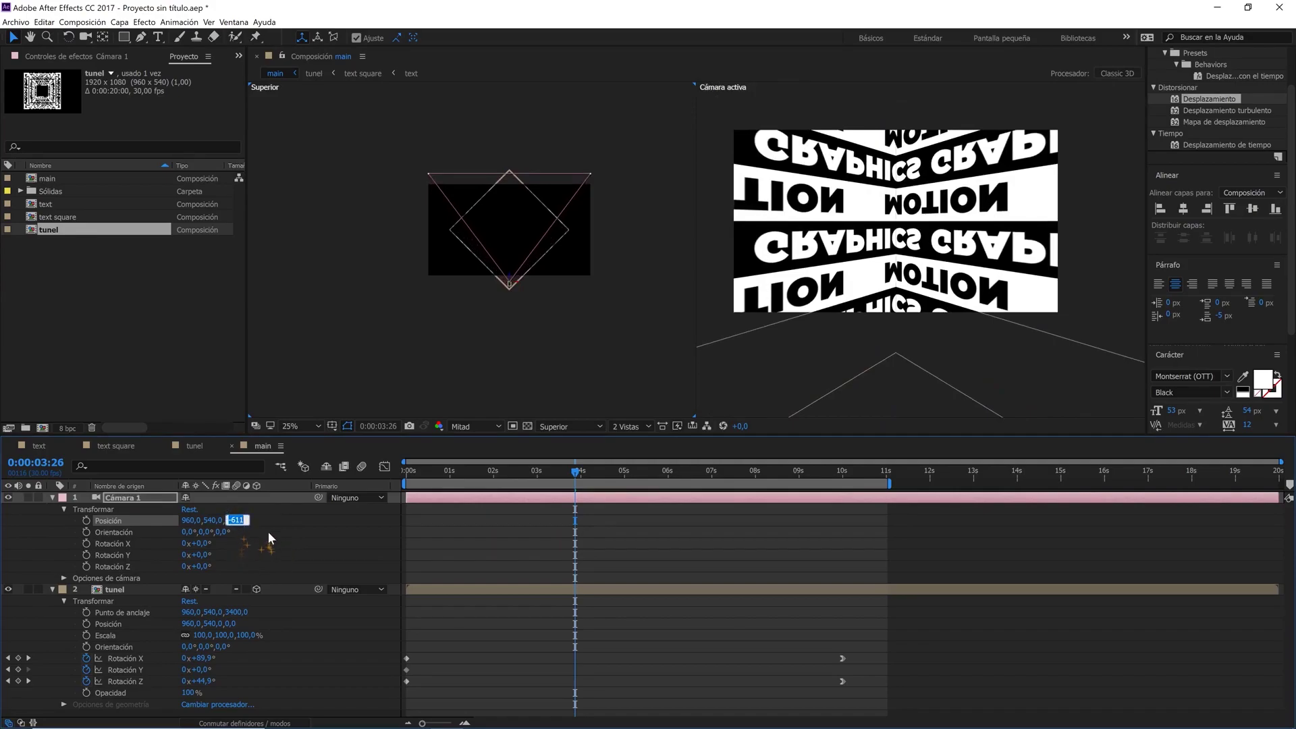
{"action": "type", "text": "-600"}
{"action": "left_click", "coordinate": [280, 546]}
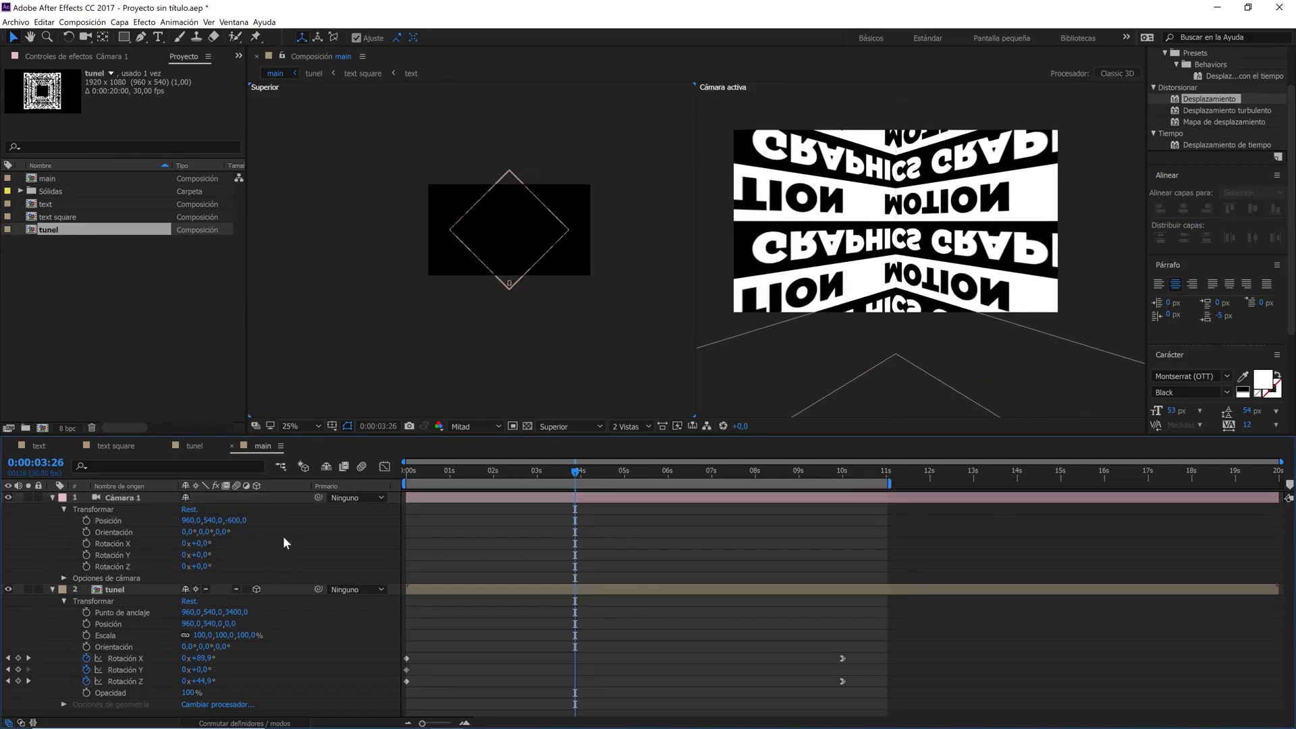
{"action": "left_click_drag", "start_coordinate": [459, 472], "coordinate": [397, 479]}
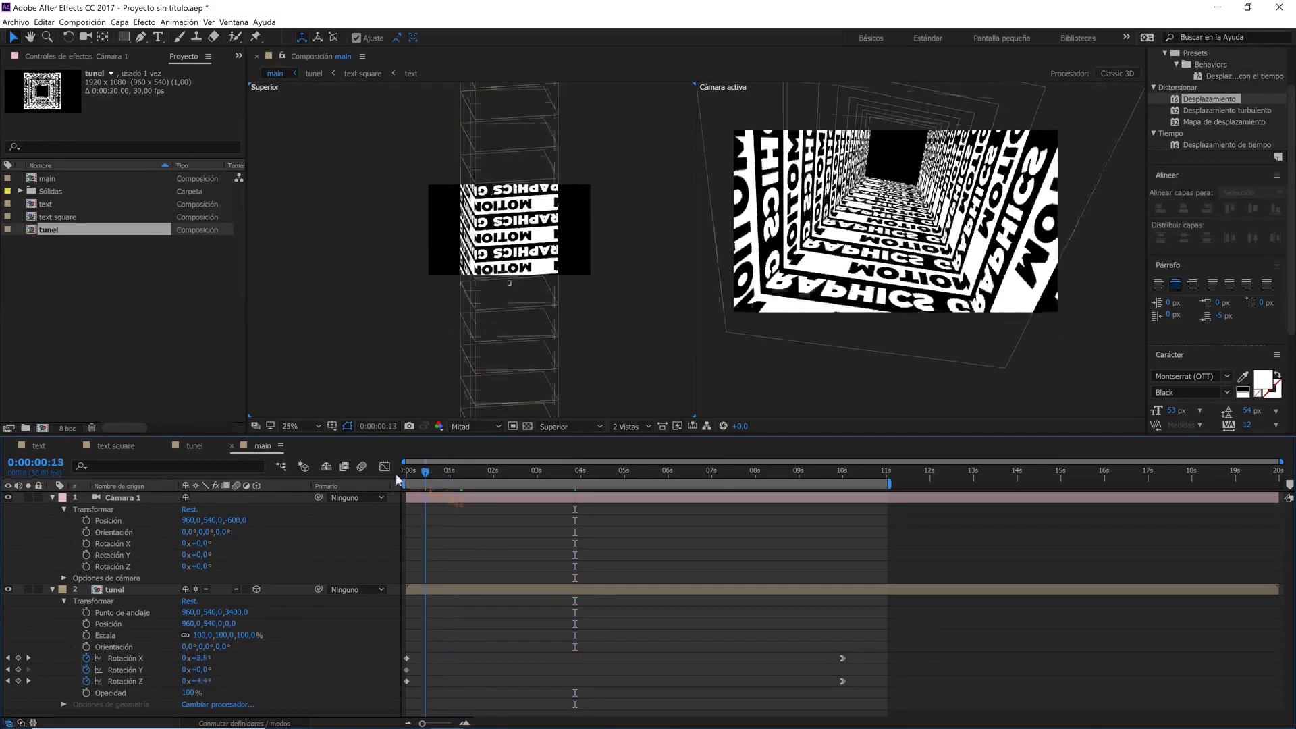
{"action": "key", "text": "space"}
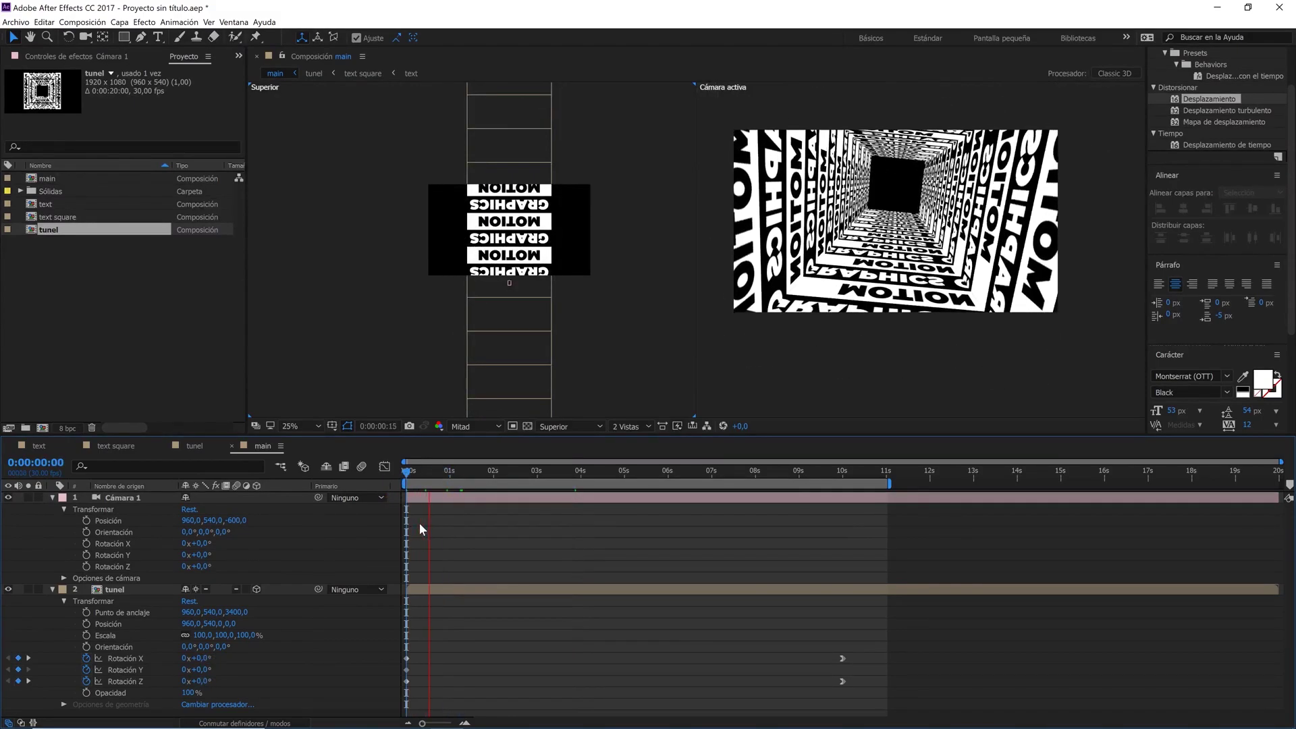
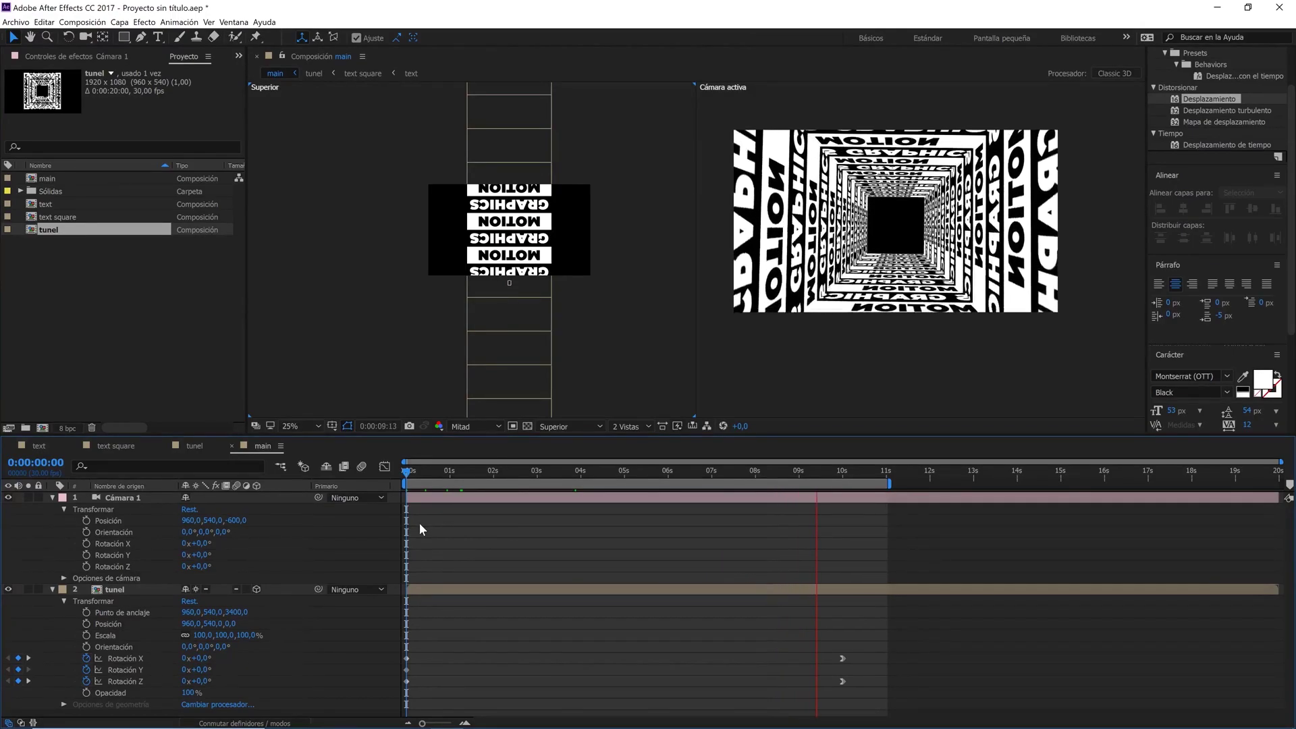
- Stop the preview, collapse Cámara 1 and tunel, and switch the viewer to 1 Vista
{"action": "key", "text": "space"}
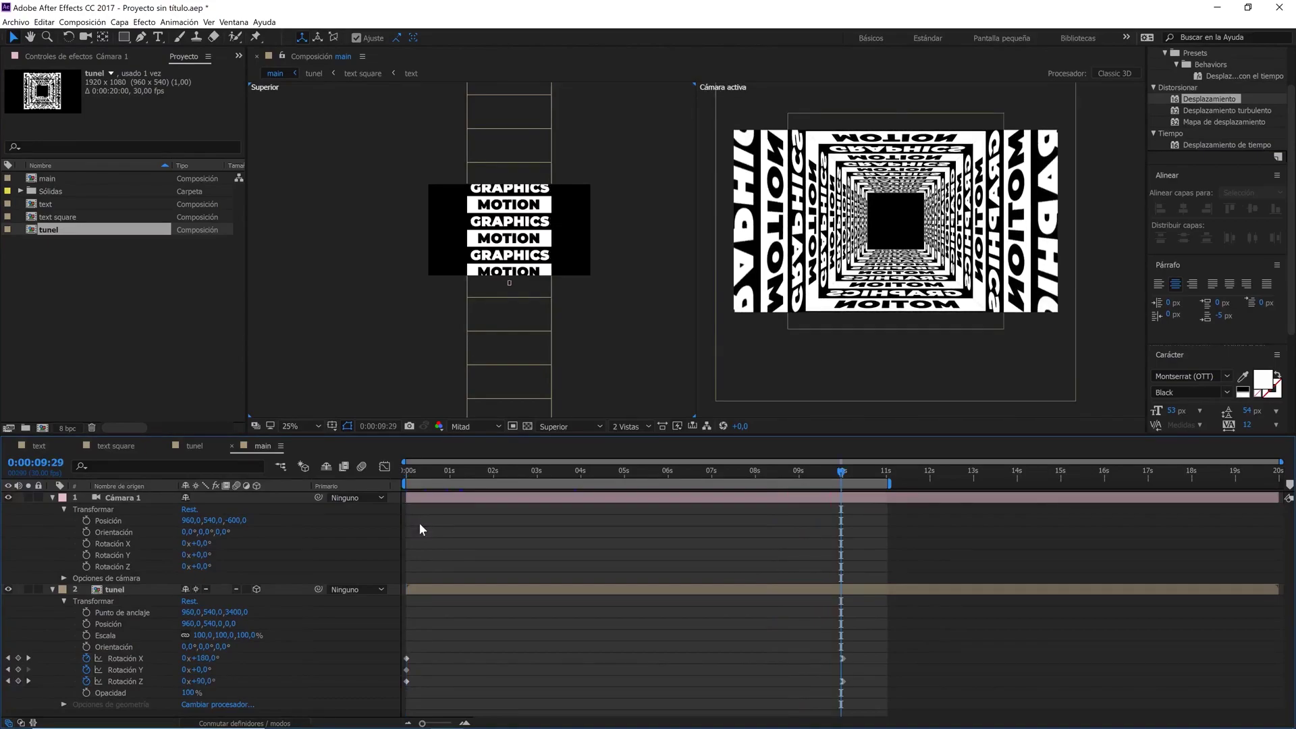
{"action": "left_click", "coordinate": [53, 497]}
{"action": "left_click", "coordinate": [52, 509]}
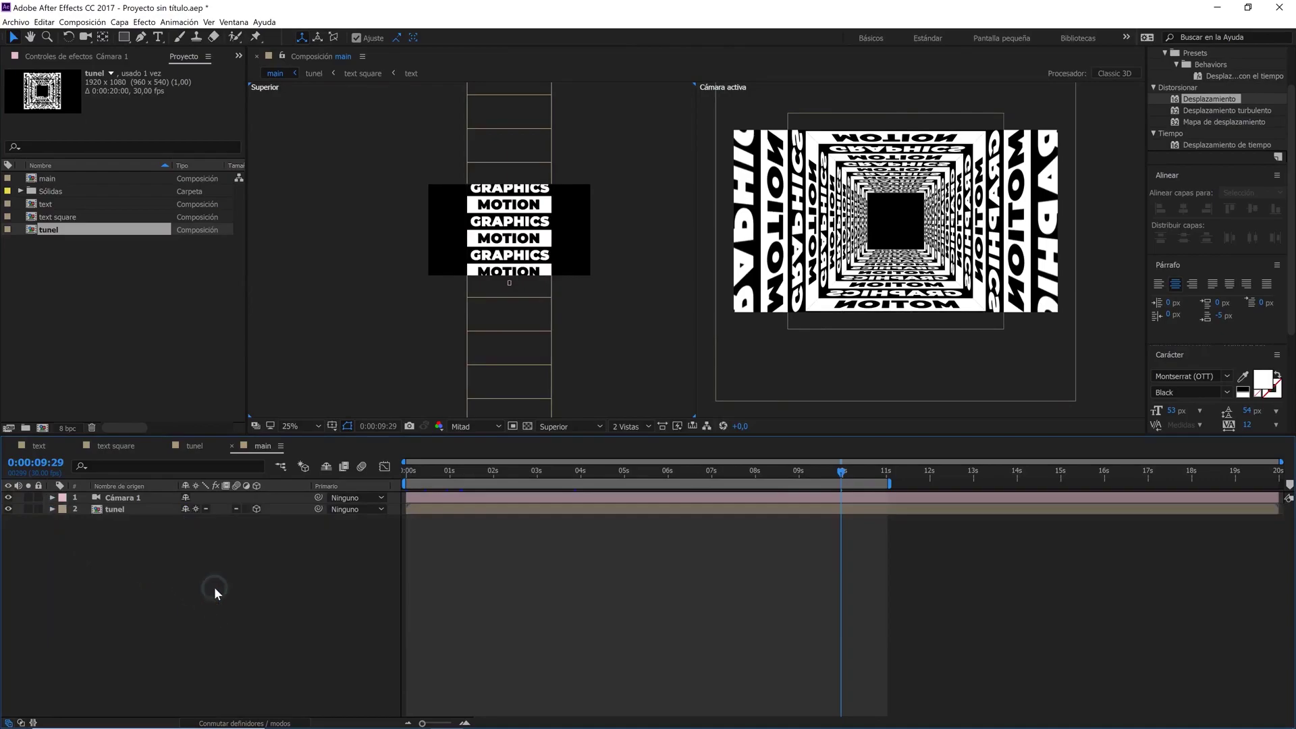
{"action": "left_click", "coordinate": [618, 426]}
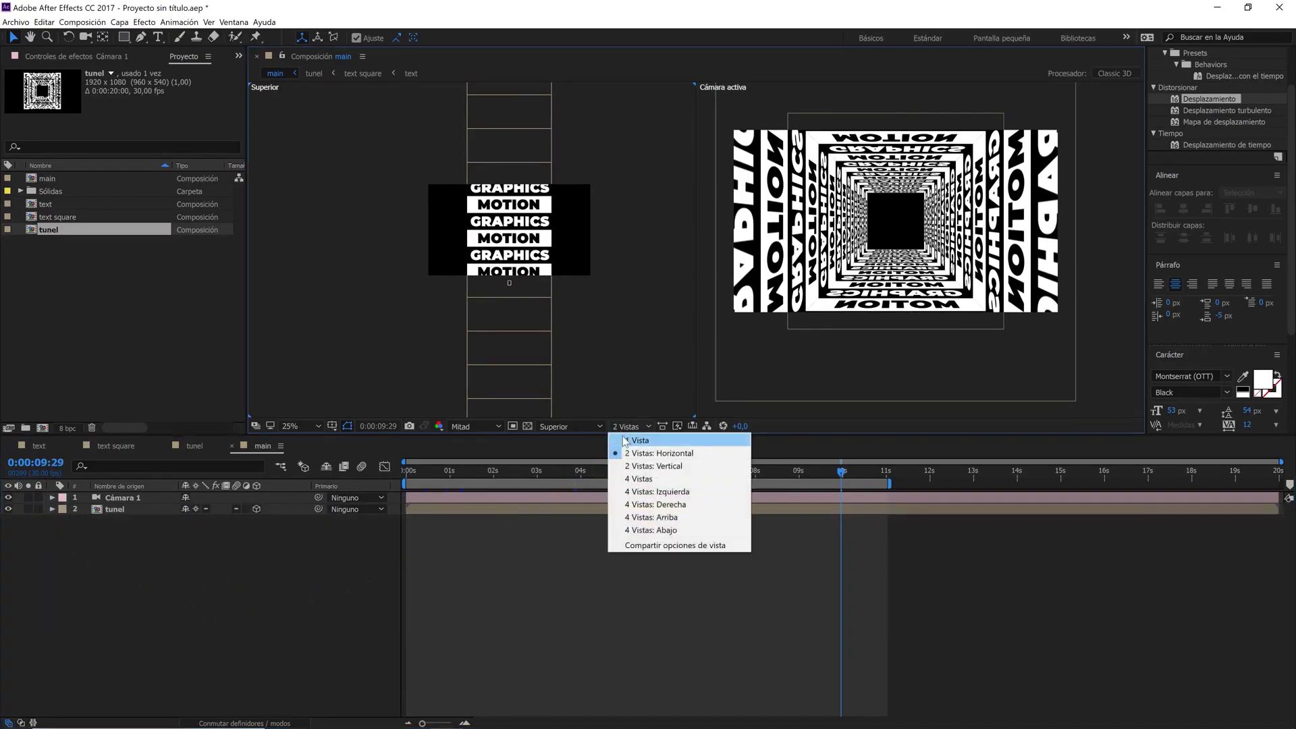
{"action": "left_click", "coordinate": [628, 439]}
- Go to 0:00:04:25 at Completa resolution and close up at 200% on the tunnel walls
{"action": "scroll", "coordinate": [664, 376], "scroll_direction": "up", "scroll_amount": 2}
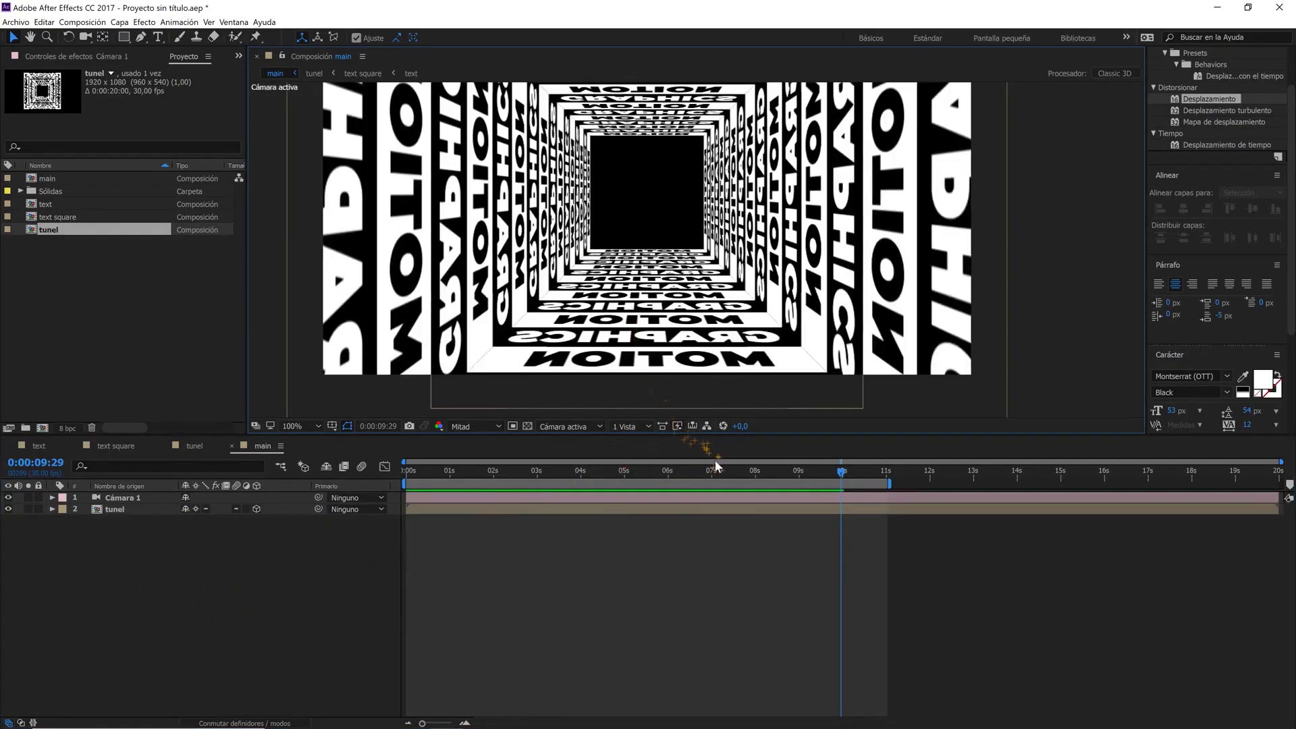
{"action": "left_click_drag", "start_coordinate": [671, 472], "coordinate": [616, 478]}
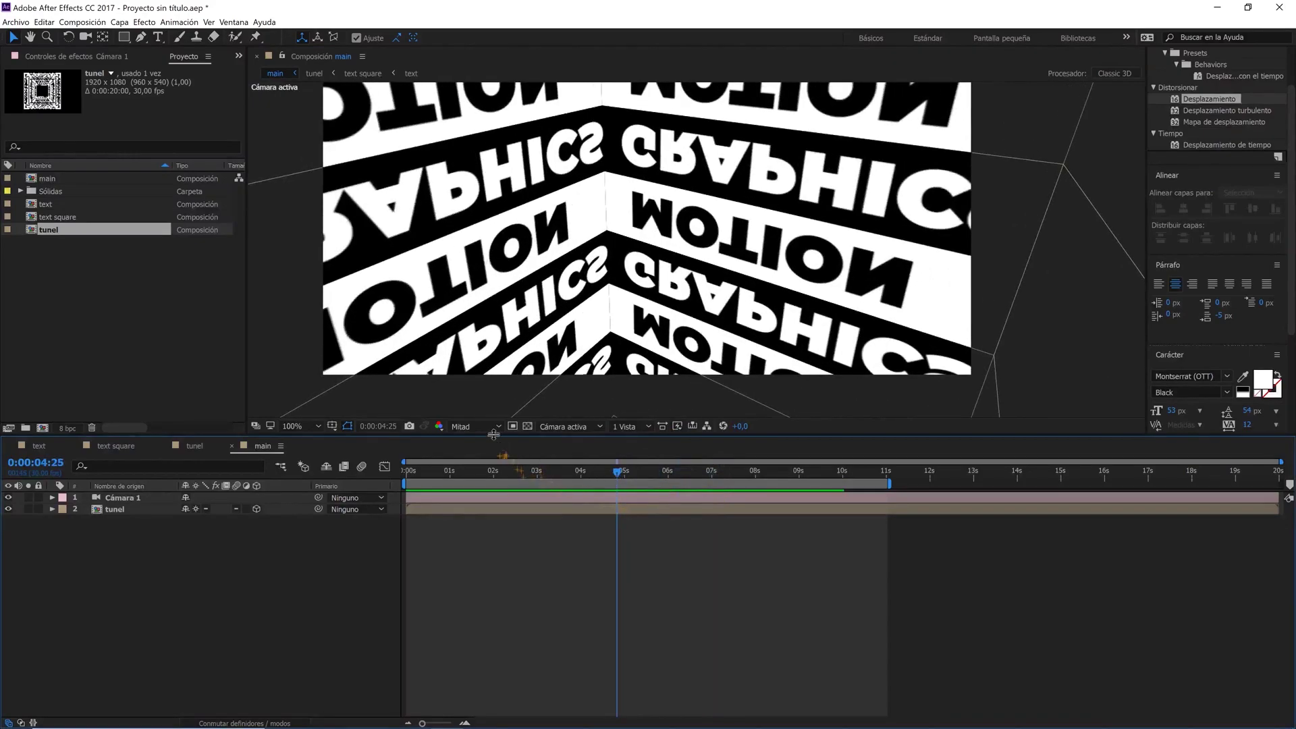
{"action": "left_click", "coordinate": [491, 426]}
{"action": "left_click", "coordinate": [492, 456]}
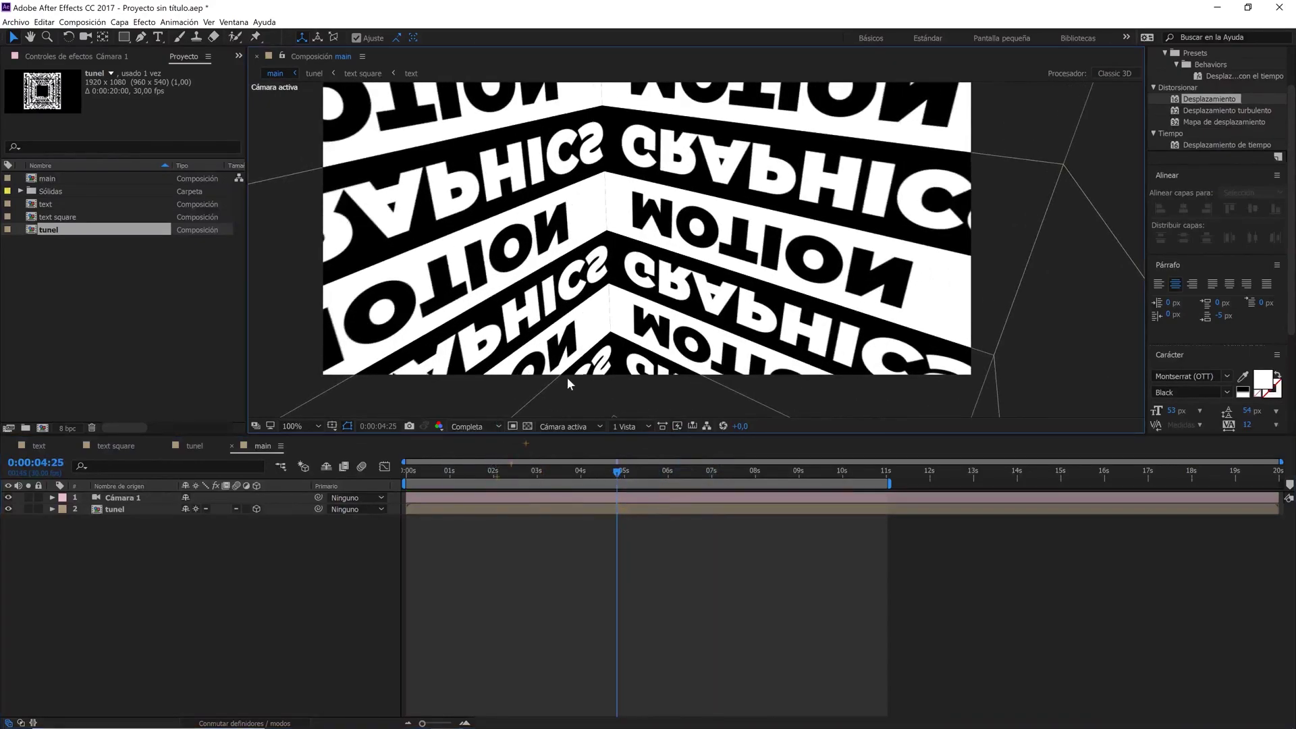
{"action": "scroll", "coordinate": [675, 324], "scroll_direction": "up", "scroll_amount": 1}
{"action": "mouse_move", "coordinate": [695, 338]}
{"action": "left_mouse_down"}
{"action": "mouse_move", "coordinate": [721, 317]}
{"action": "mouse_move", "coordinate": [751, 344]}
{"action": "left_mouse_up"}
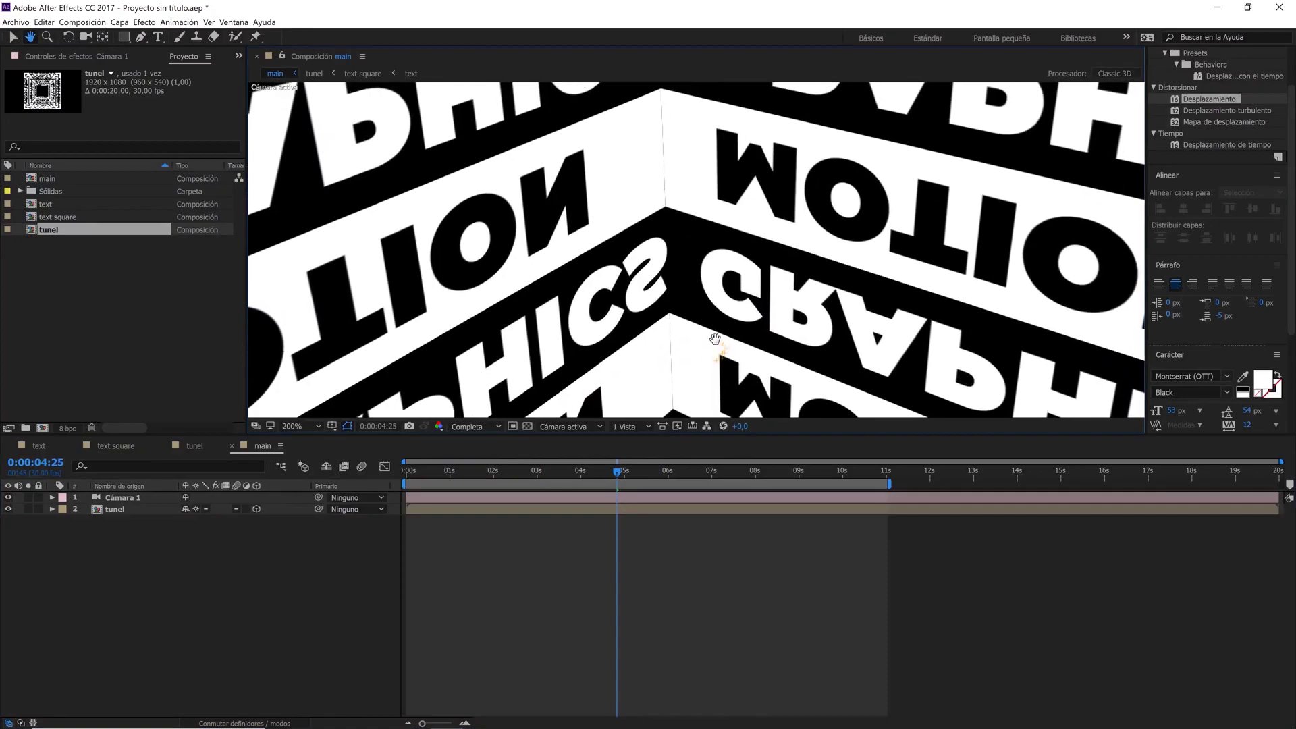
- Add a new adjustment layer and apply Retractor simple to it, found by searching 'retrac'
{"action": "right_click", "coordinate": [196, 588]}
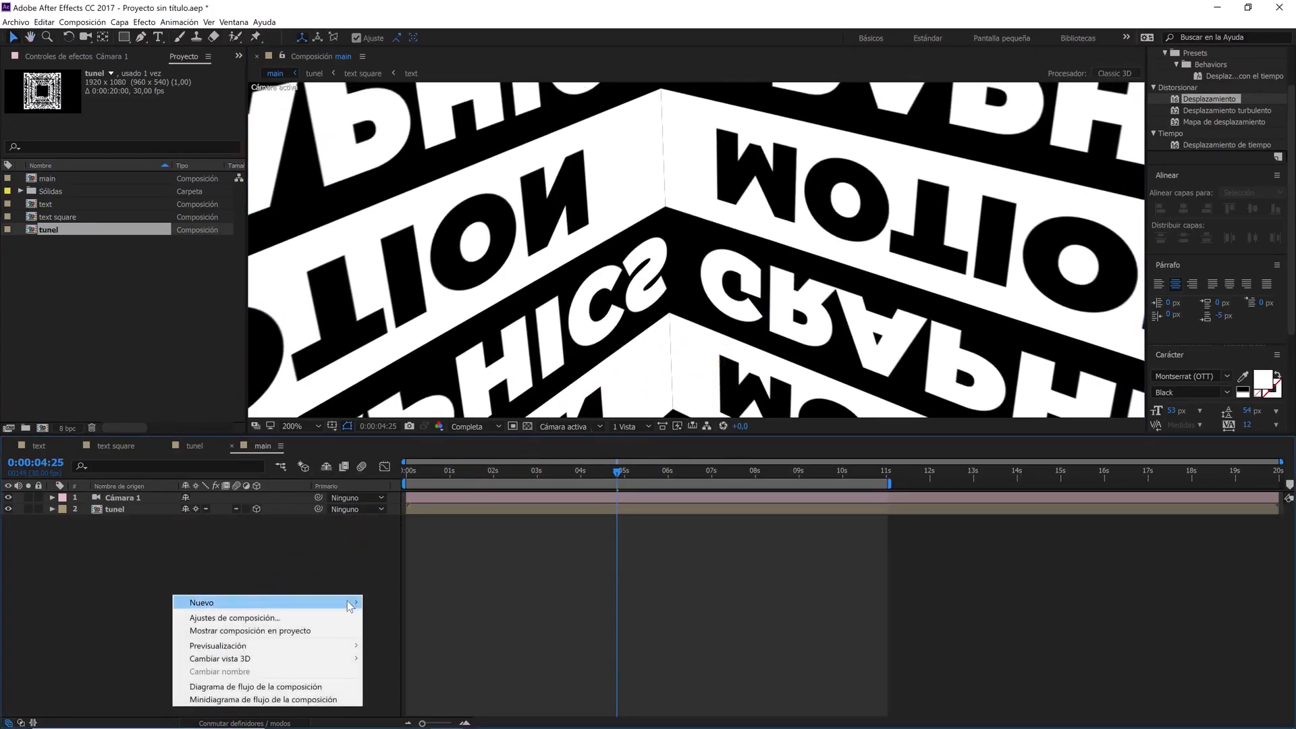
{"action": "mouse_move", "coordinate": [348, 602]}
{"action": "left_click", "coordinate": [415, 695]}
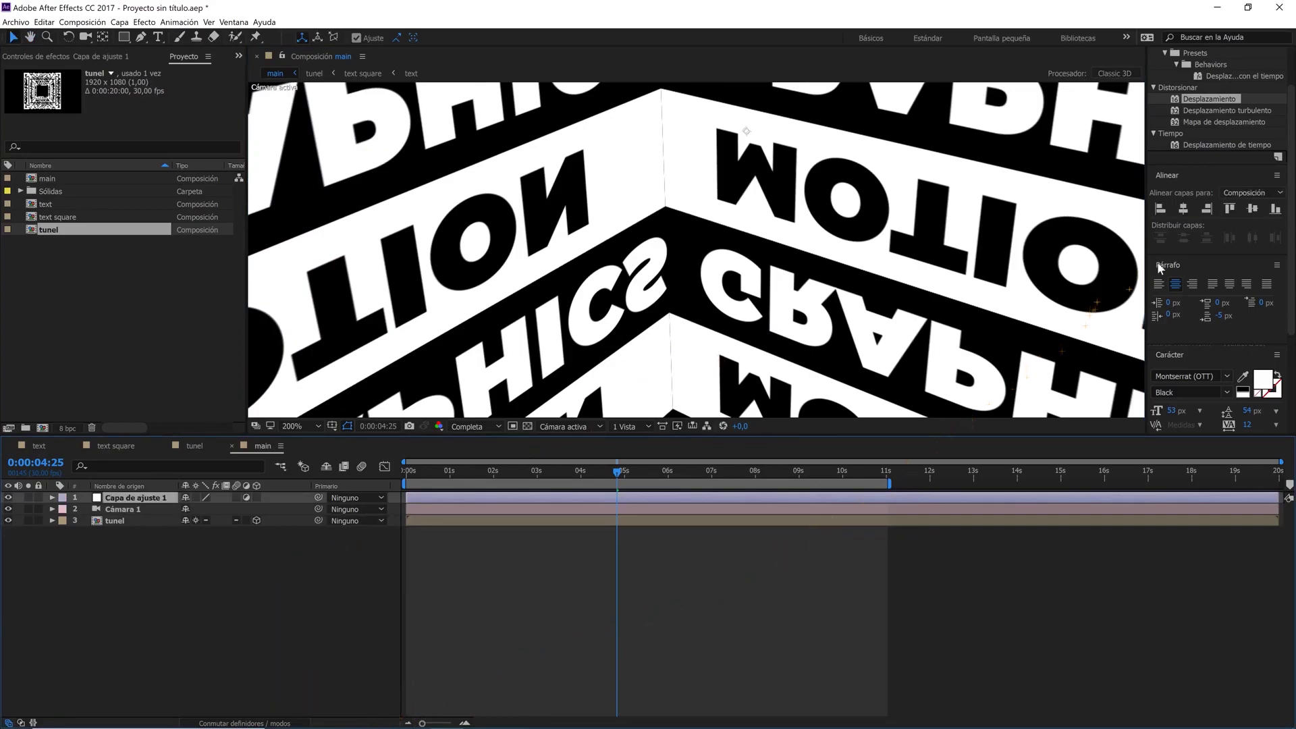
{"action": "scroll", "coordinate": [1187, 257], "scroll_direction": "up", "scroll_amount": 5}
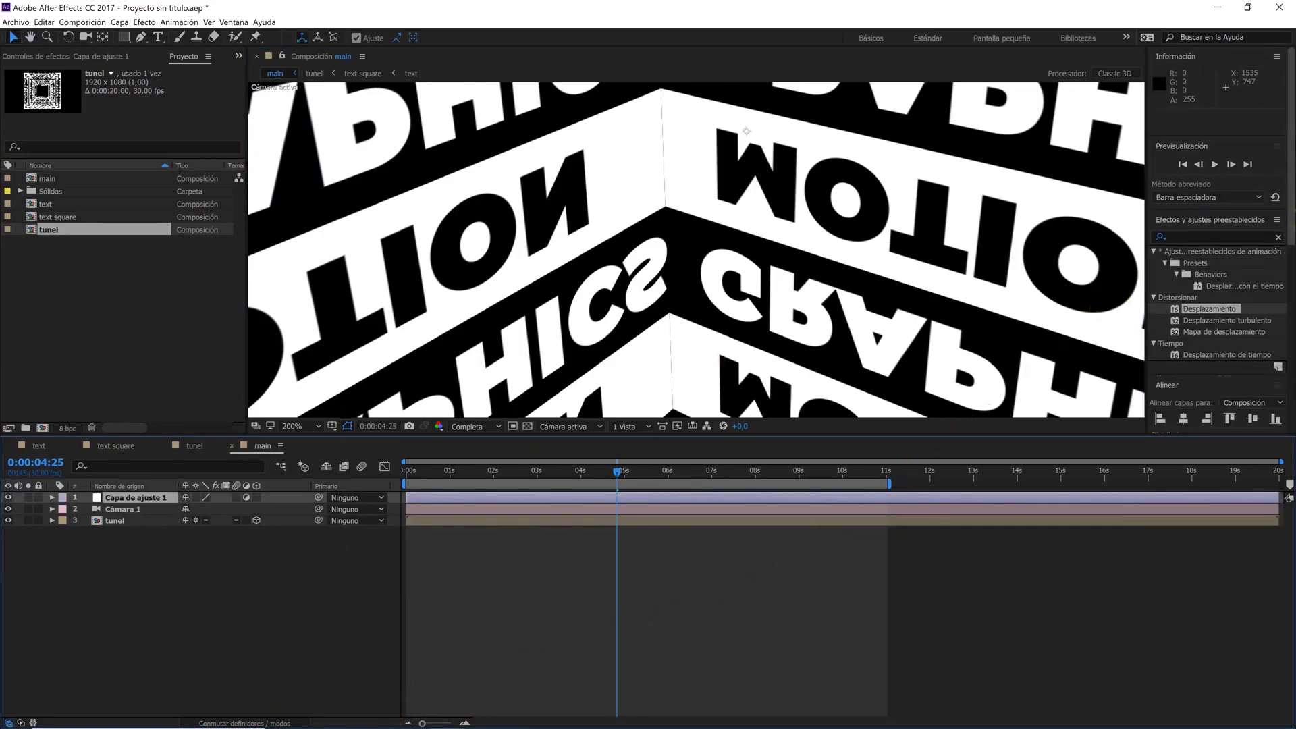
{"action": "left_click", "coordinate": [1215, 236]}
{"action": "type", "text": "retr"}
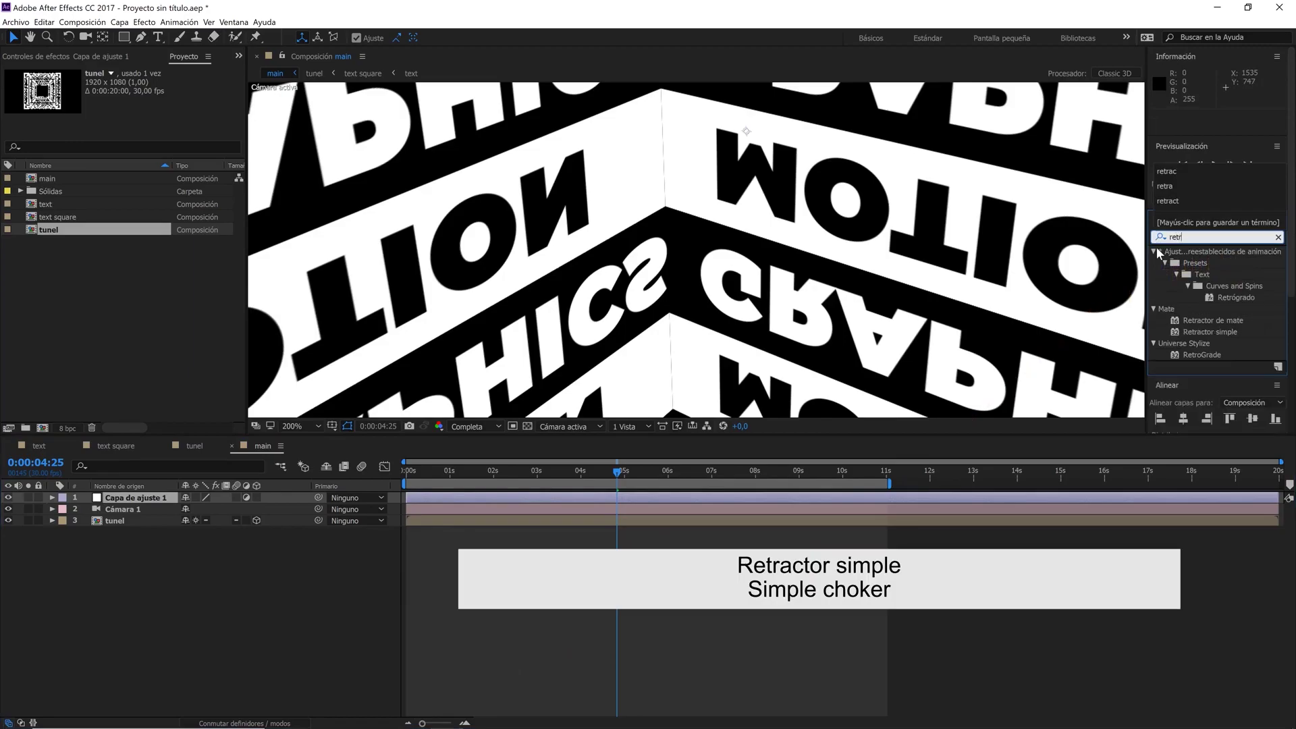
{"action": "type", "text": "ac"}
{"action": "mouse_move", "coordinate": [1222, 272]}
{"action": "left_mouse_down"}
{"action": "mouse_move", "coordinate": [170, 484]}
{"action": "mouse_move", "coordinate": [155, 499]}
{"action": "left_mouse_up"}
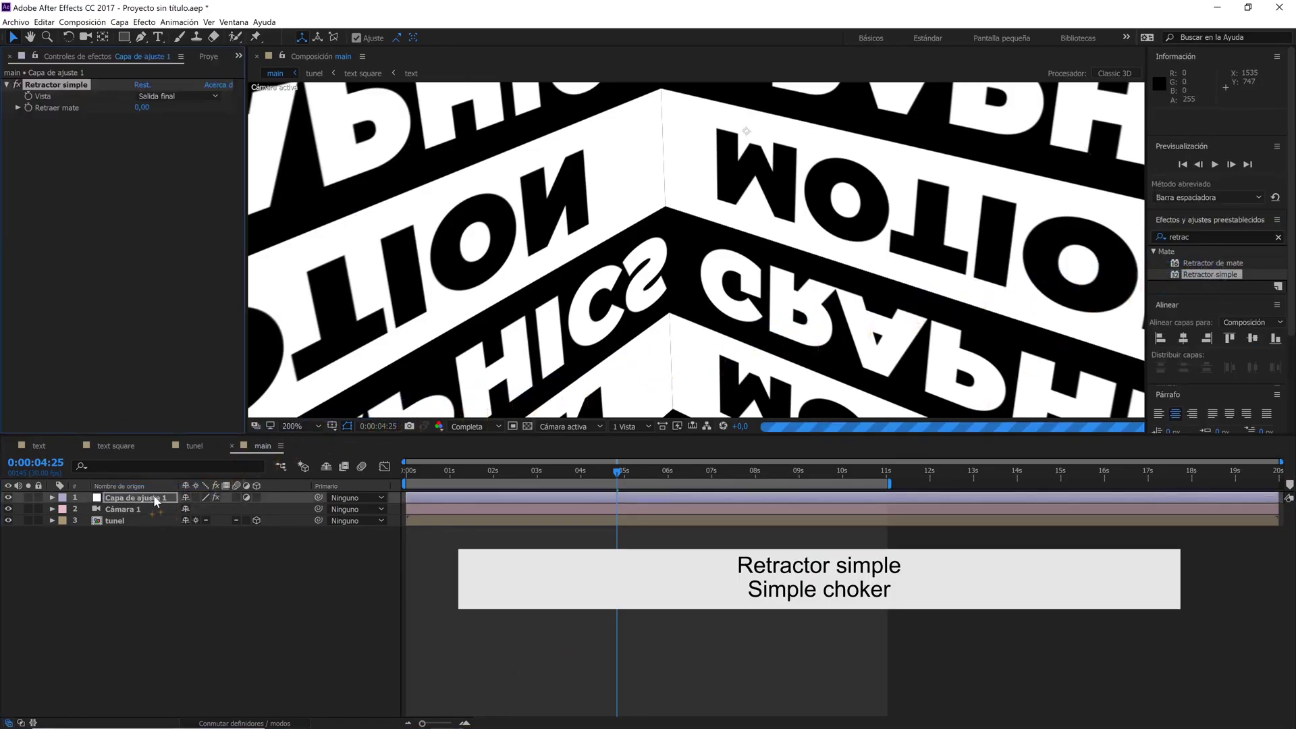
- View the matte and set Retractor simple's Retraer mate to -0,70
{"action": "left_click", "coordinate": [181, 96]}
{"action": "left_click", "coordinate": [185, 122]}
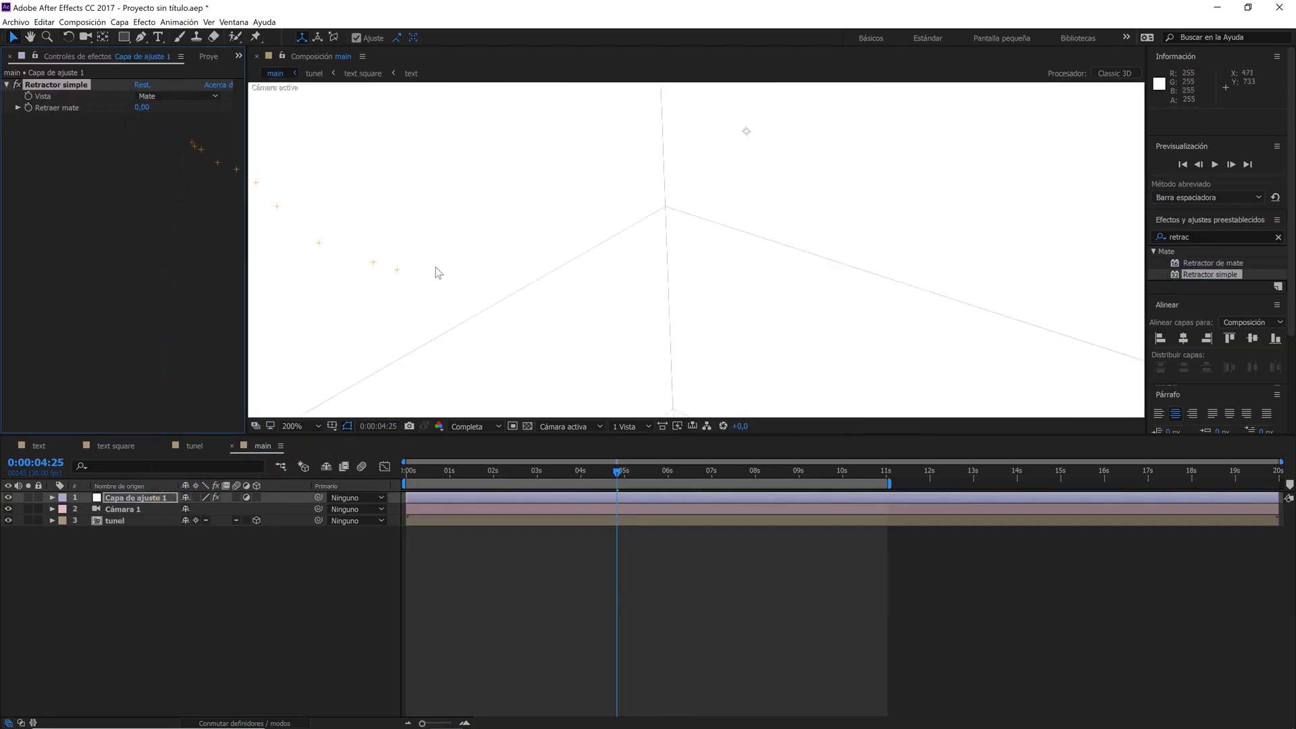
{"action": "left_click_drag", "start_coordinate": [717, 282], "coordinate": [755, 313]}
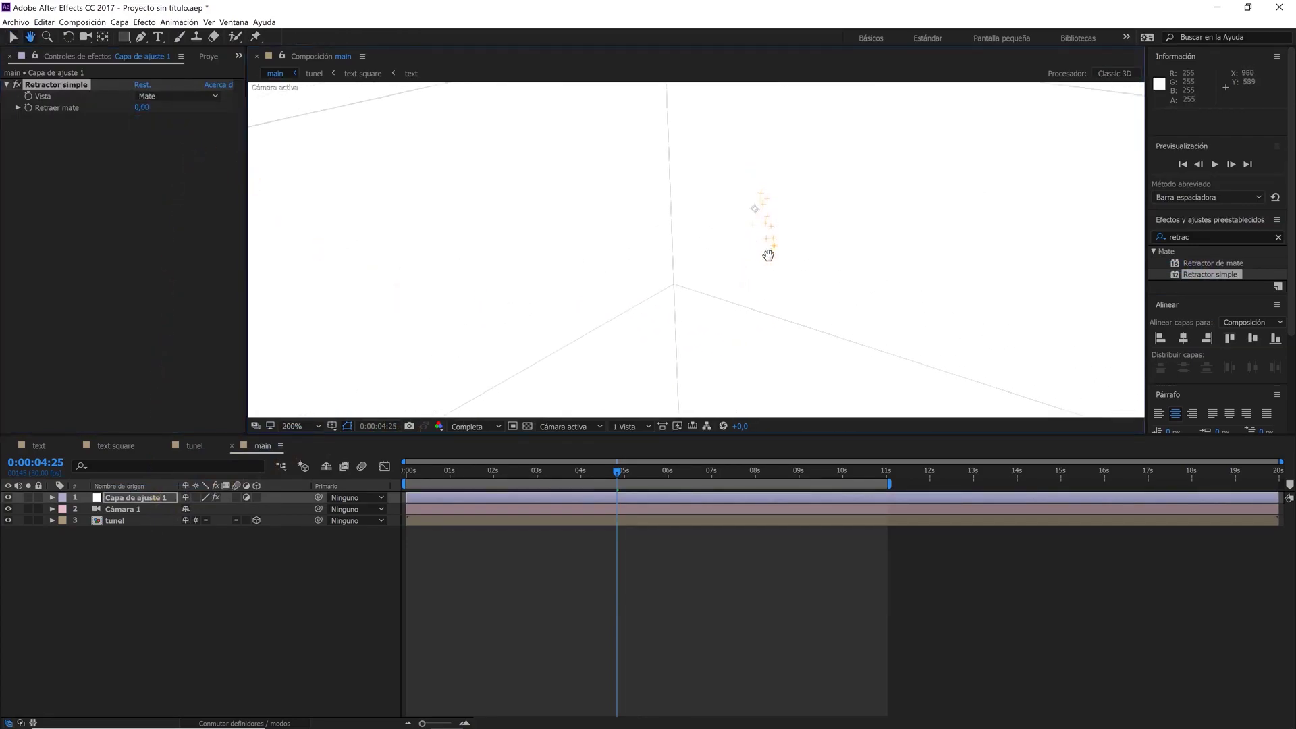
{"action": "key", "text": "comma"}
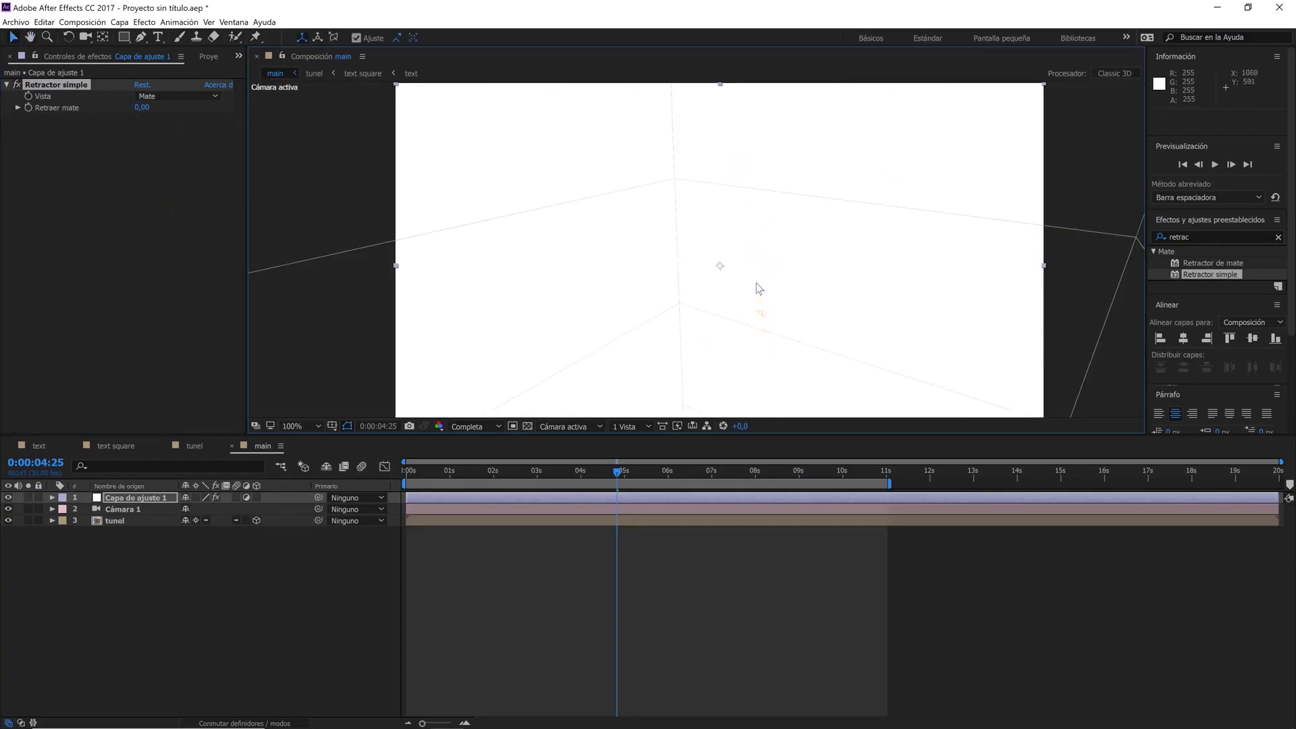
{"action": "key", "text": "period"}
{"action": "left_click_drag", "start_coordinate": [709, 246], "coordinate": [758, 242]}
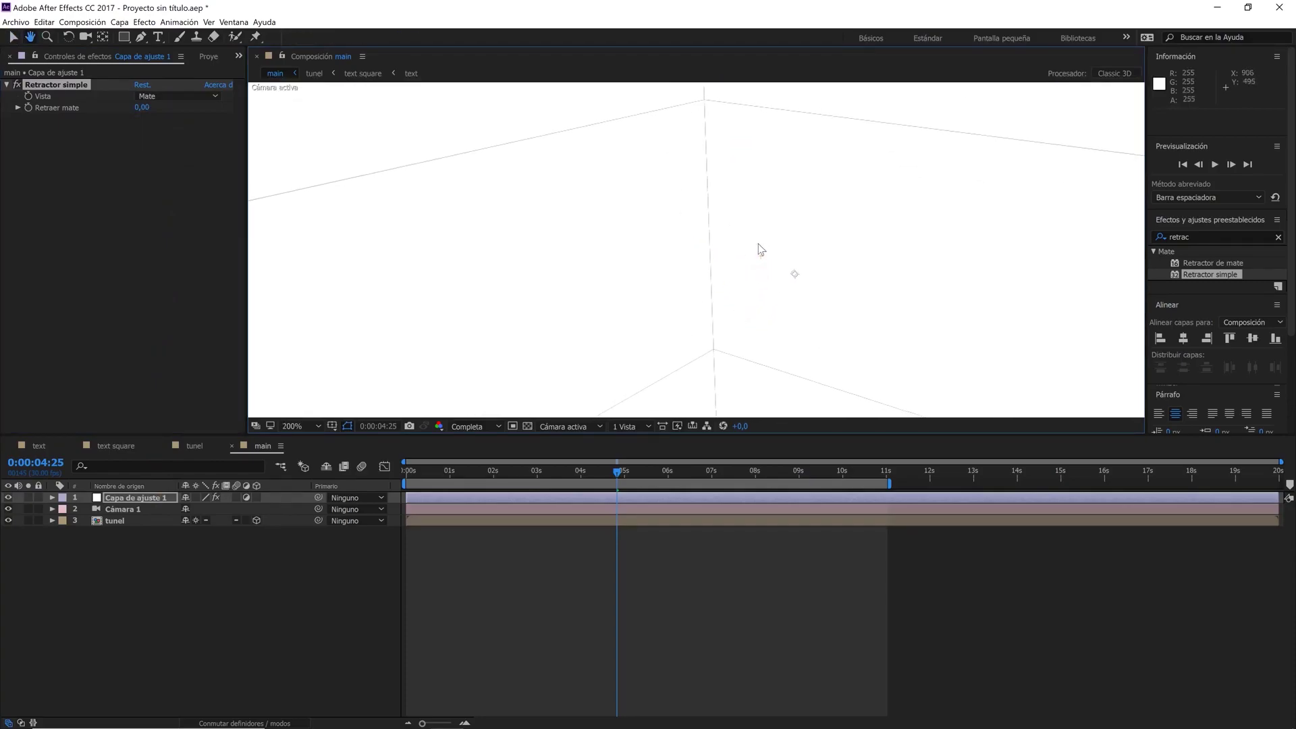
{"action": "key", "text": "v"}
{"action": "left_click_drag", "start_coordinate": [141, 108], "coordinate": [110, 110]}
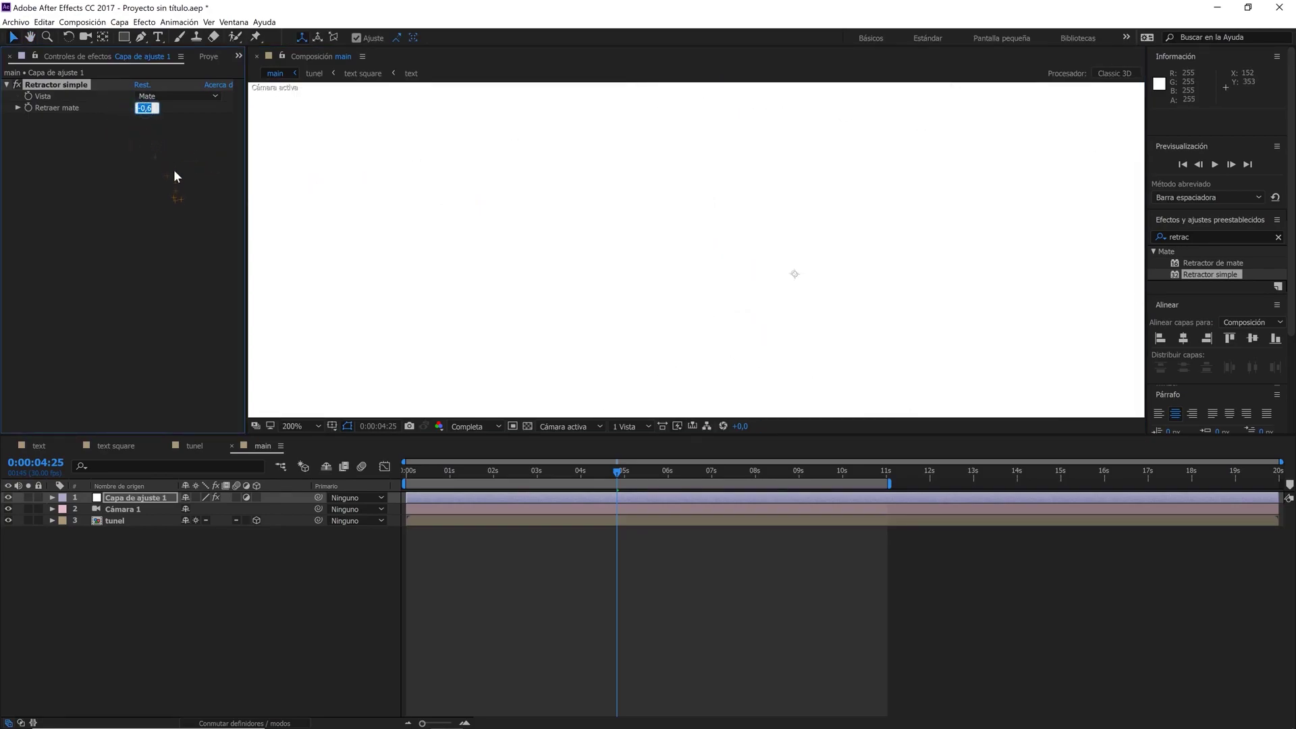
{"action": "type", "text": "-0"}
{"action": "left_click", "coordinate": [177, 205]}
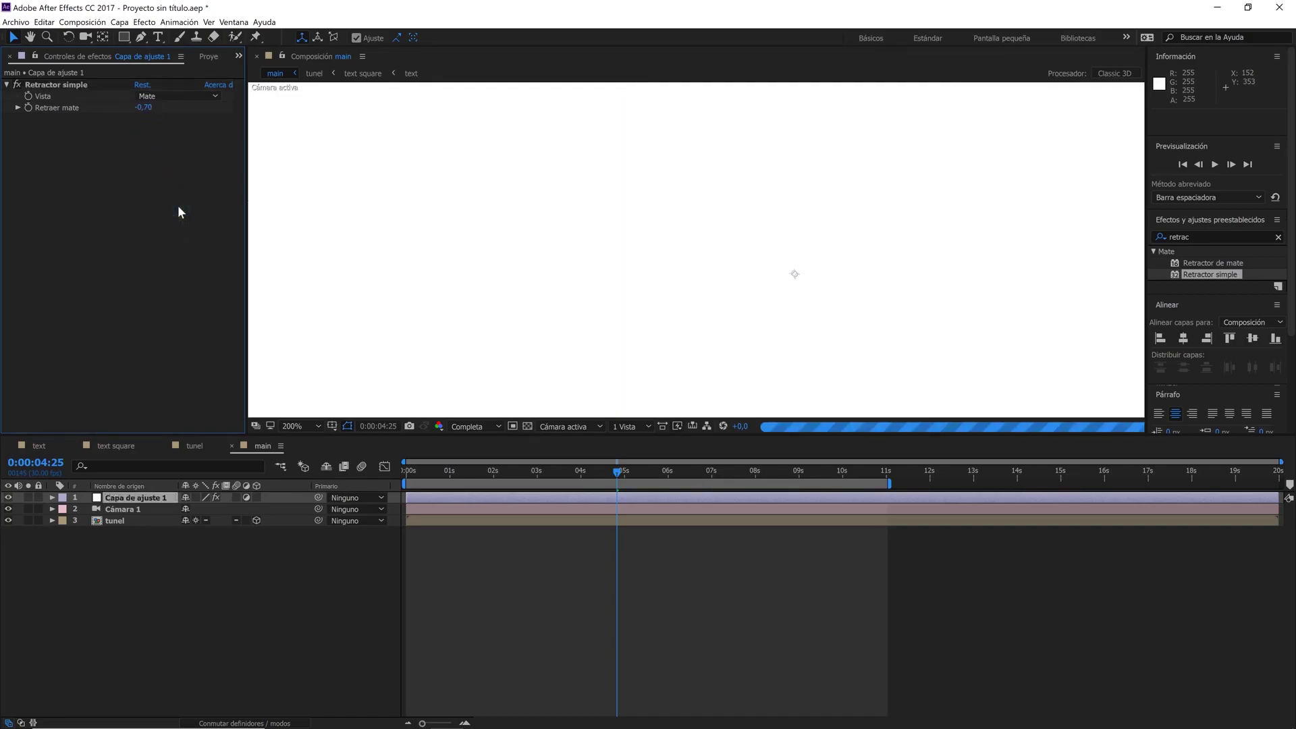
- Switch the choker display back to the final output and move the time to 0:00:03:29
{"action": "left_click", "coordinate": [172, 96]}
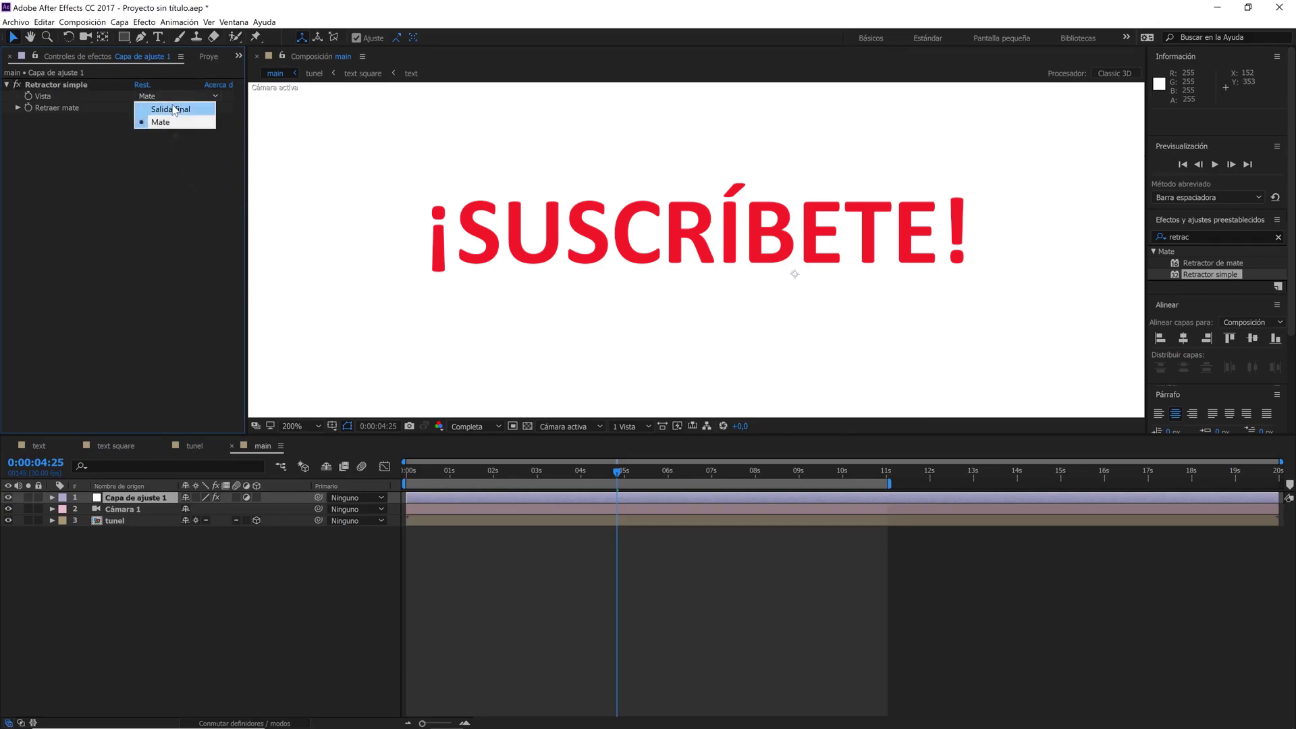
{"action": "left_click", "coordinate": [170, 106]}
{"action": "scroll", "coordinate": [525, 312], "scroll_direction": "down", "scroll_amount": 1}
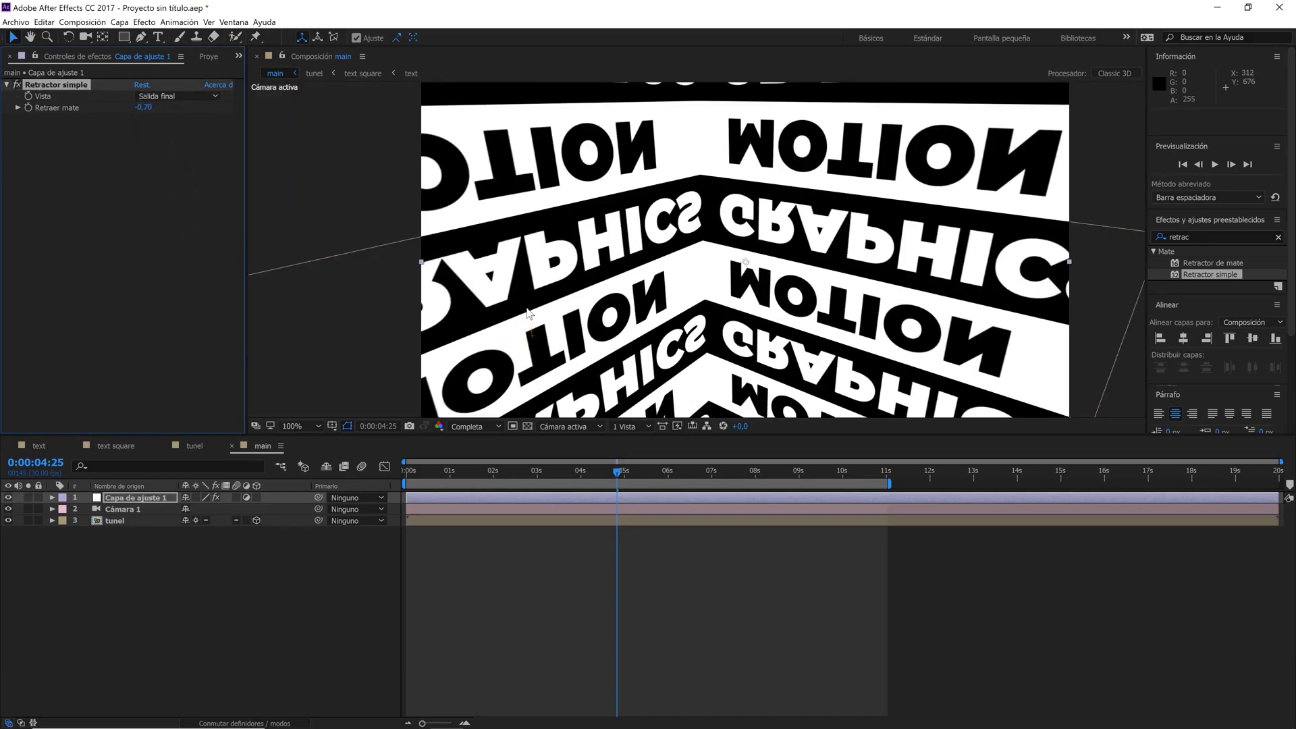
{"action": "left_click_drag", "start_coordinate": [619, 473], "coordinate": [584, 482]}
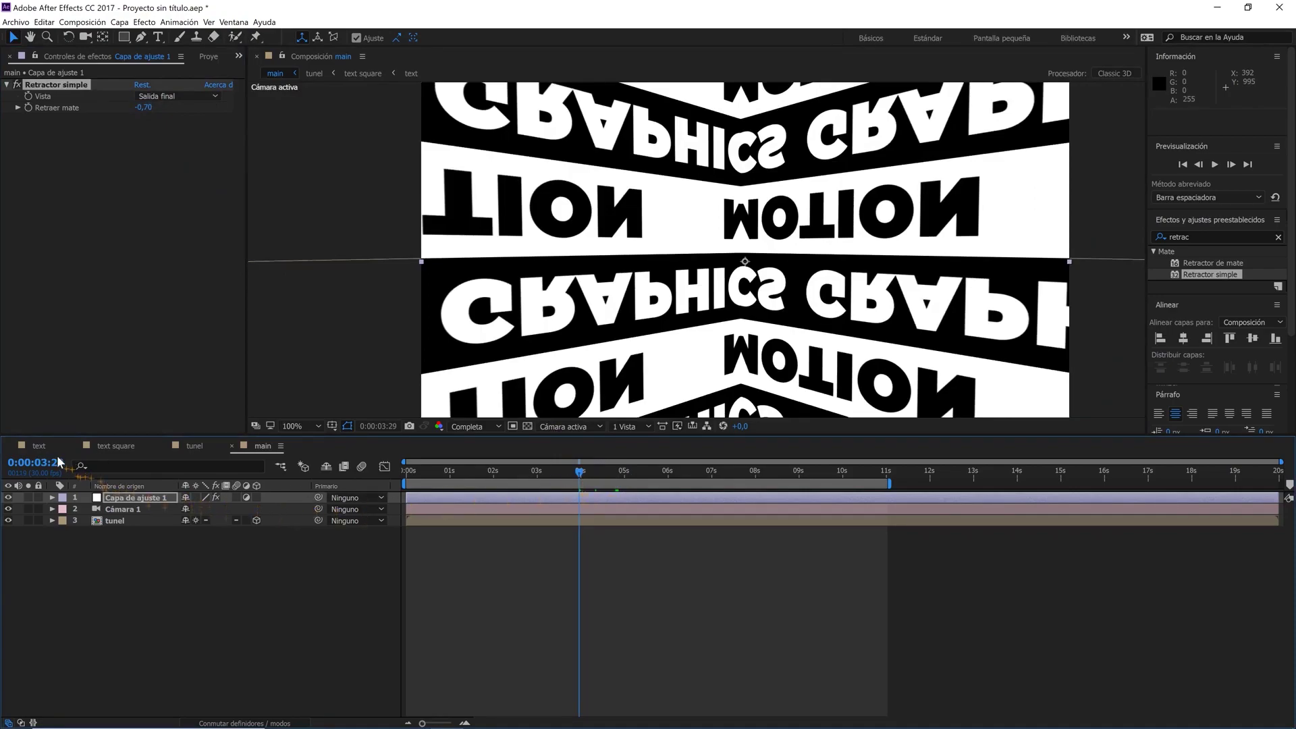
- In the text composition, flip the GRAPHICS text layer vertically
{"action": "left_click", "coordinate": [38, 445]}
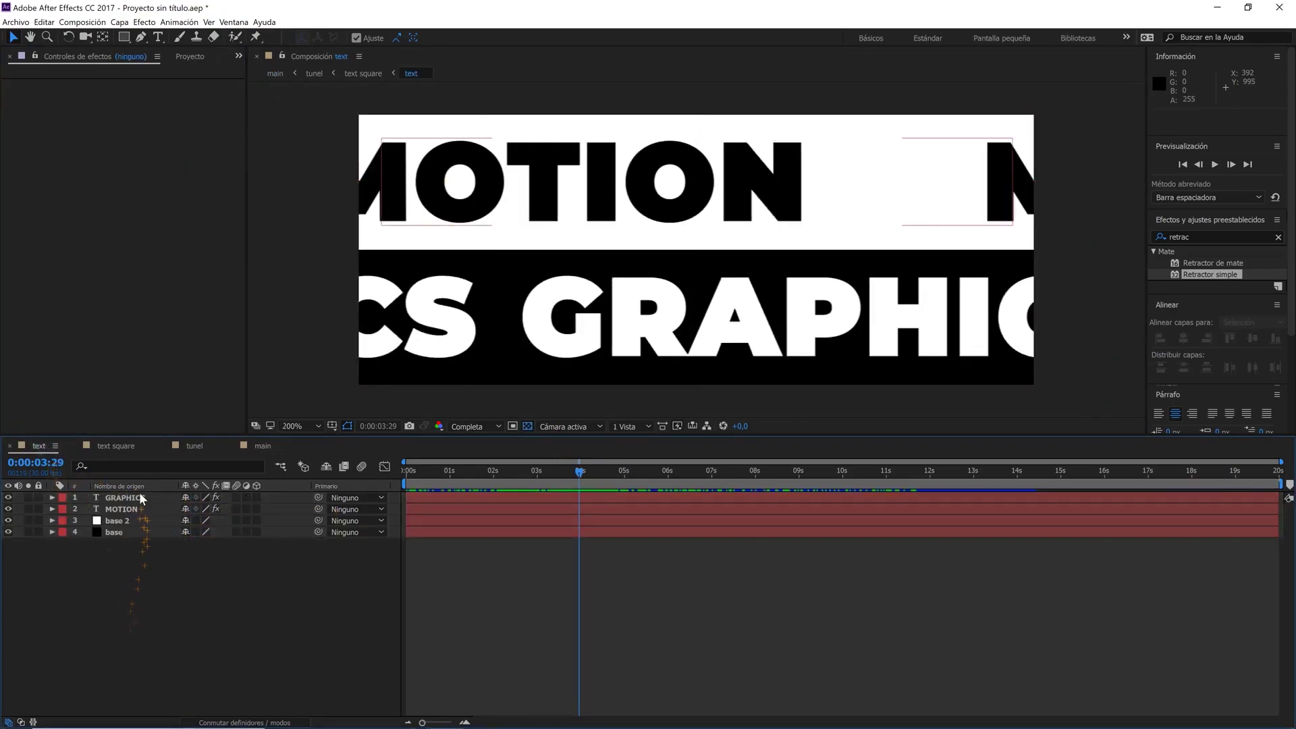
{"action": "left_click", "coordinate": [142, 498]}
{"action": "right_click", "coordinate": [142, 498]}
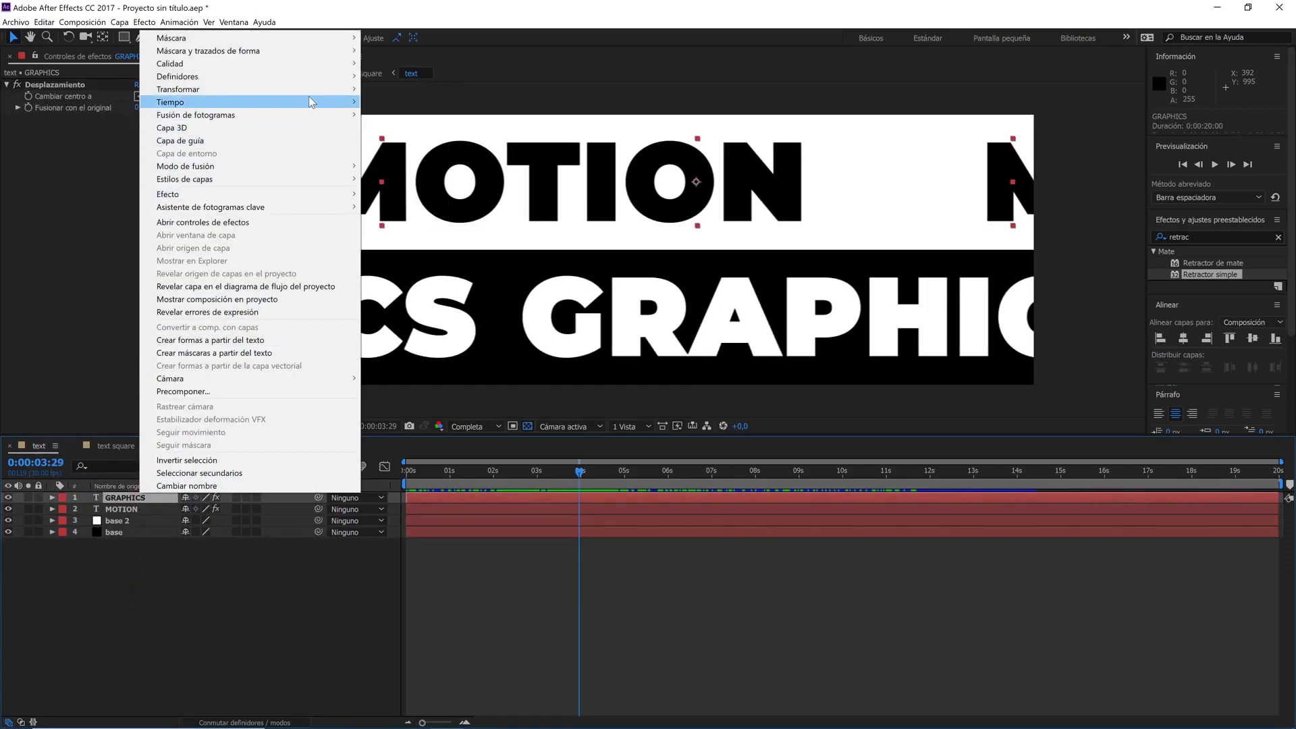
{"action": "mouse_move", "coordinate": [322, 89]}
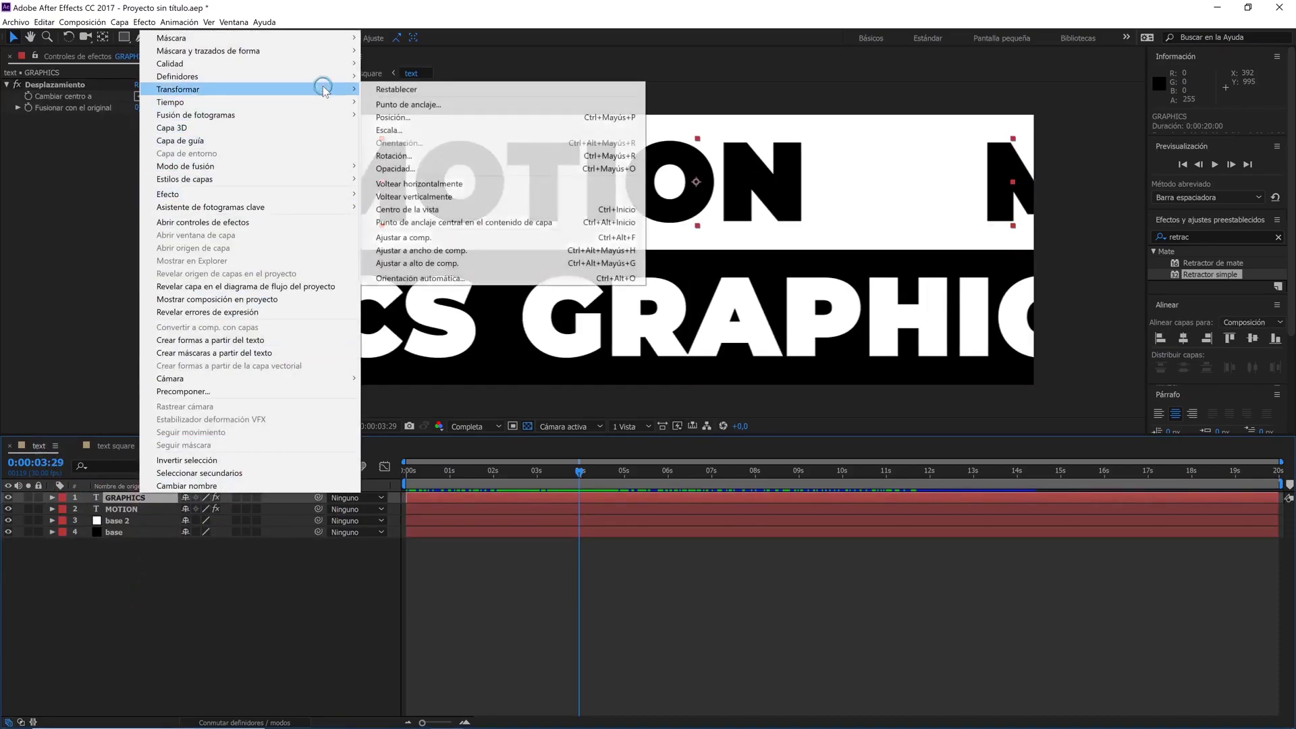
{"action": "left_click", "coordinate": [413, 196]}
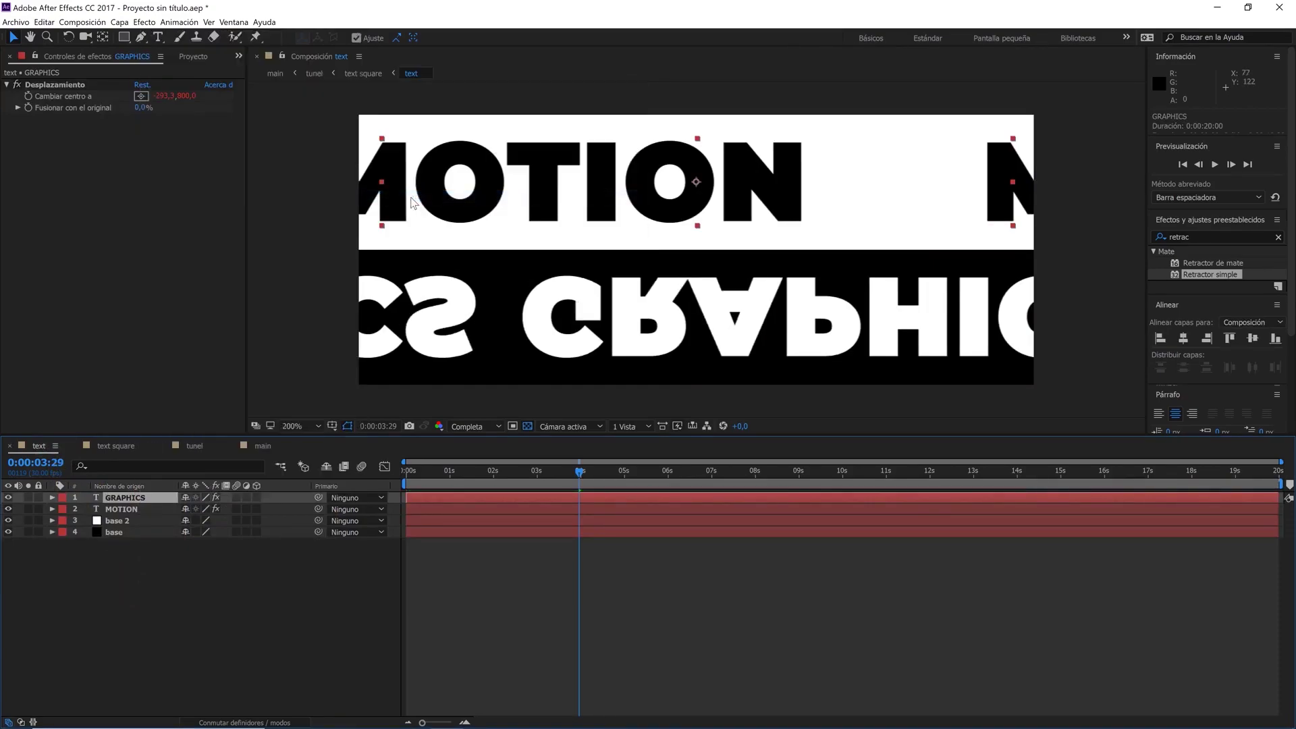
- Flip the MOTION text layer horizontally and go back to the main composition
{"action": "right_click", "coordinate": [137, 509]}
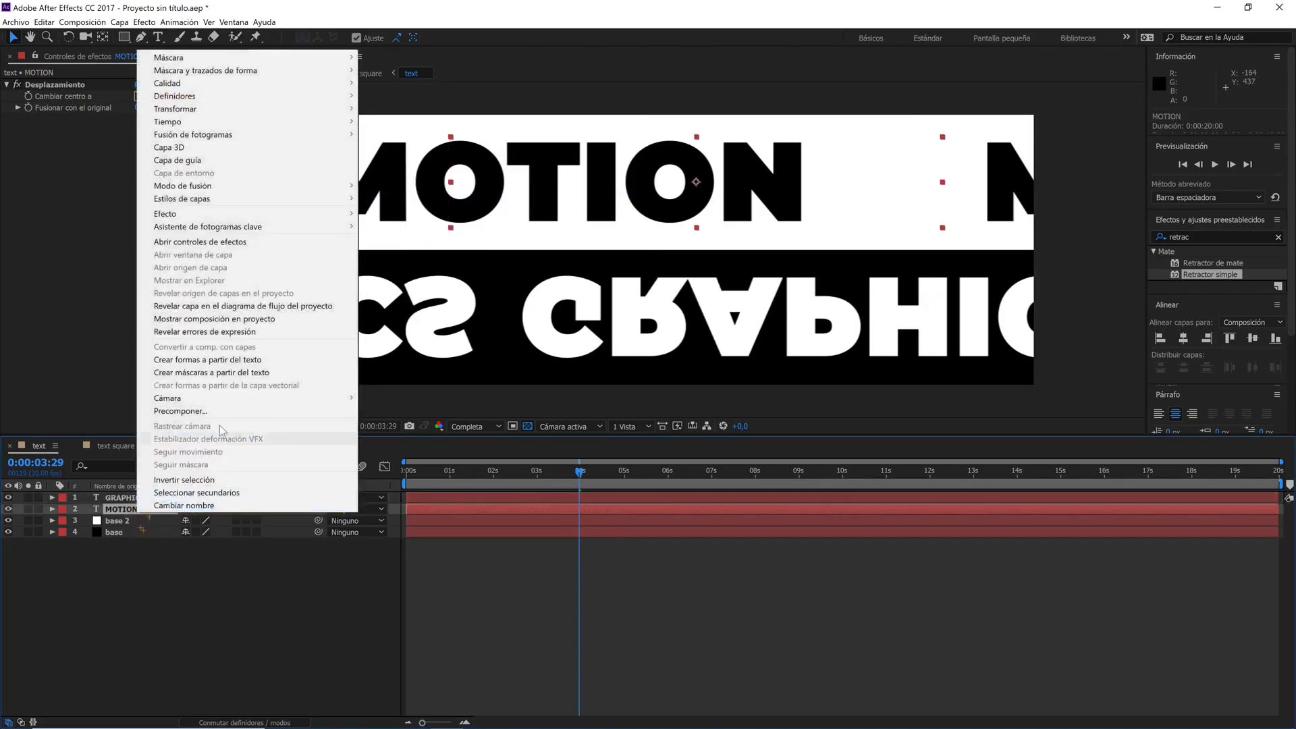
{"action": "mouse_move", "coordinate": [346, 113]}
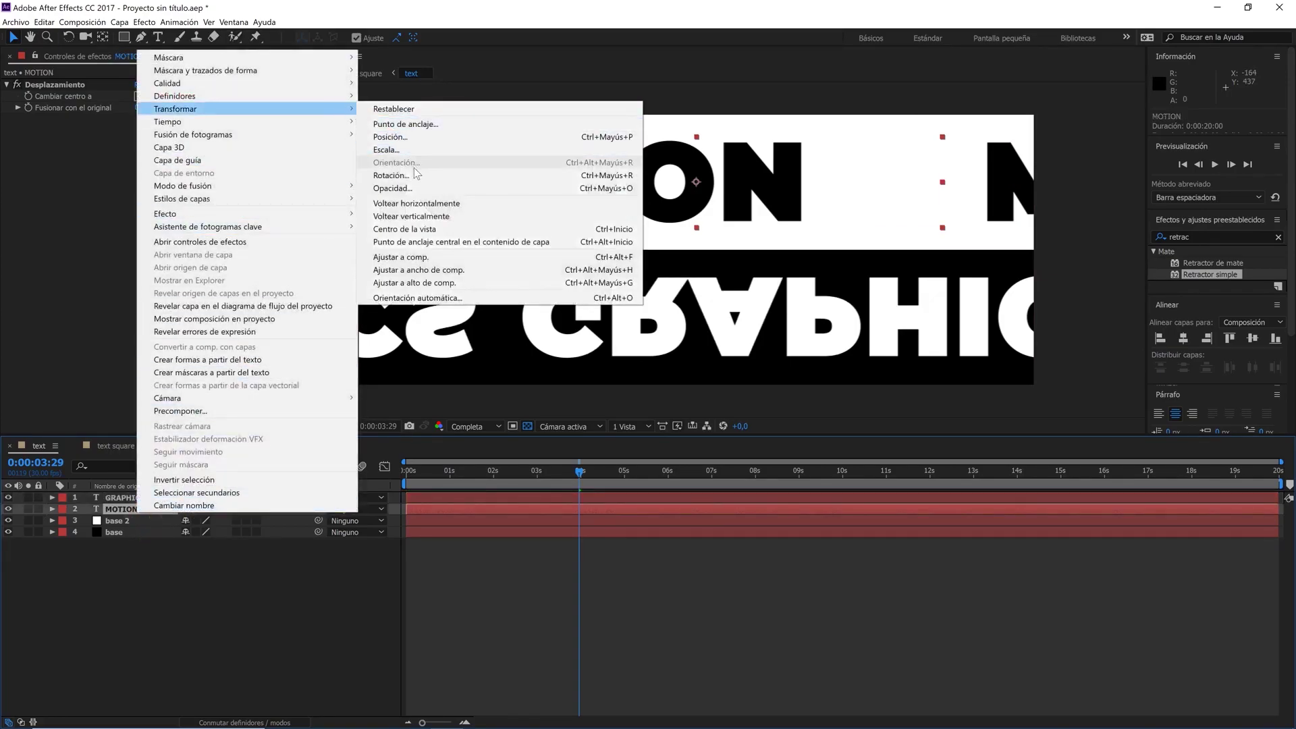
{"action": "left_click", "coordinate": [413, 216]}
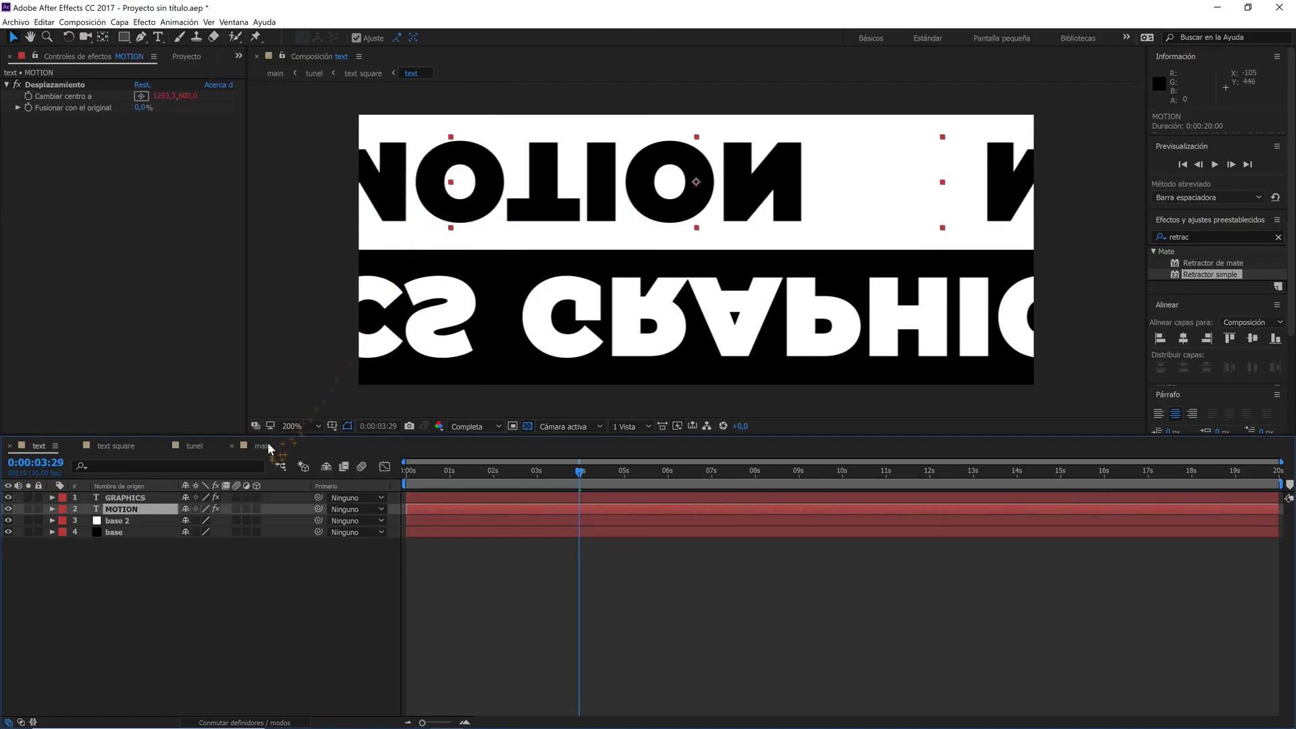
{"action": "left_click", "coordinate": [264, 446]}
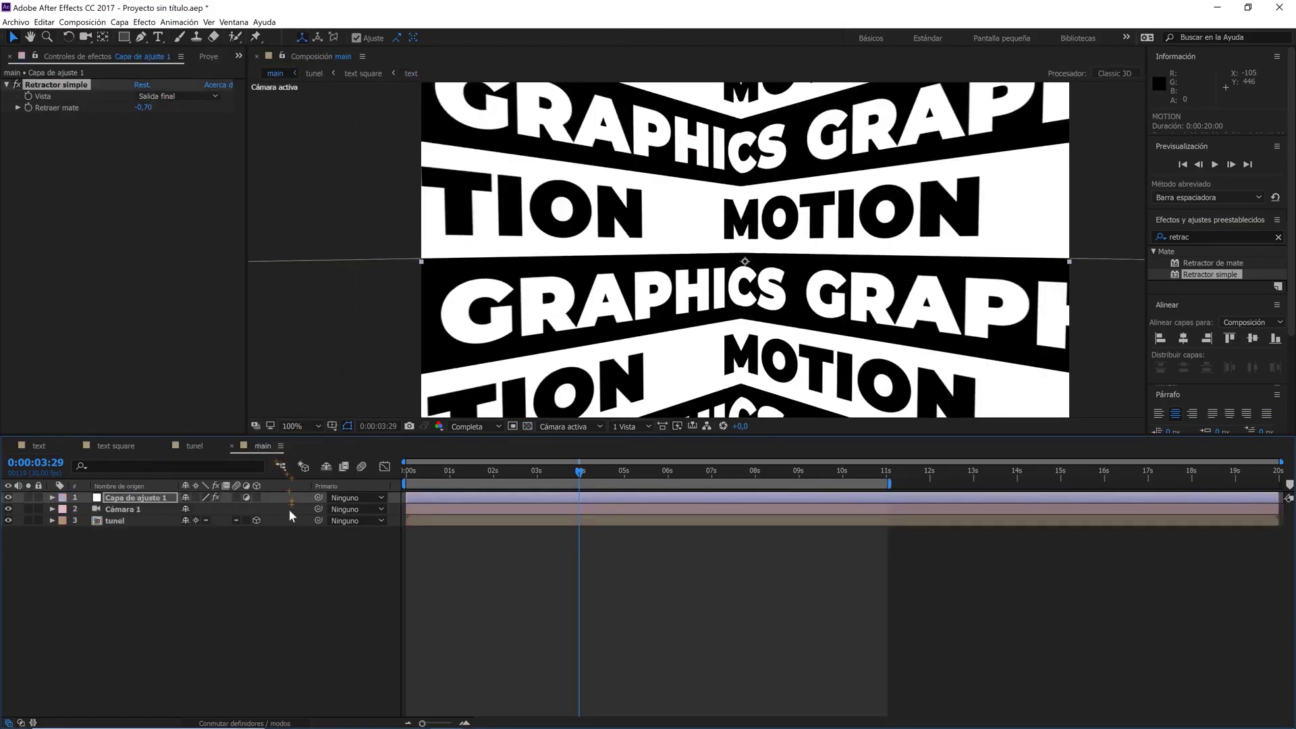
- Set main's preview to Tercio resolution, play the tunnel fly-through, then return to the start
{"action": "left_click", "coordinate": [261, 592]}
{"action": "left_click", "coordinate": [472, 425]}
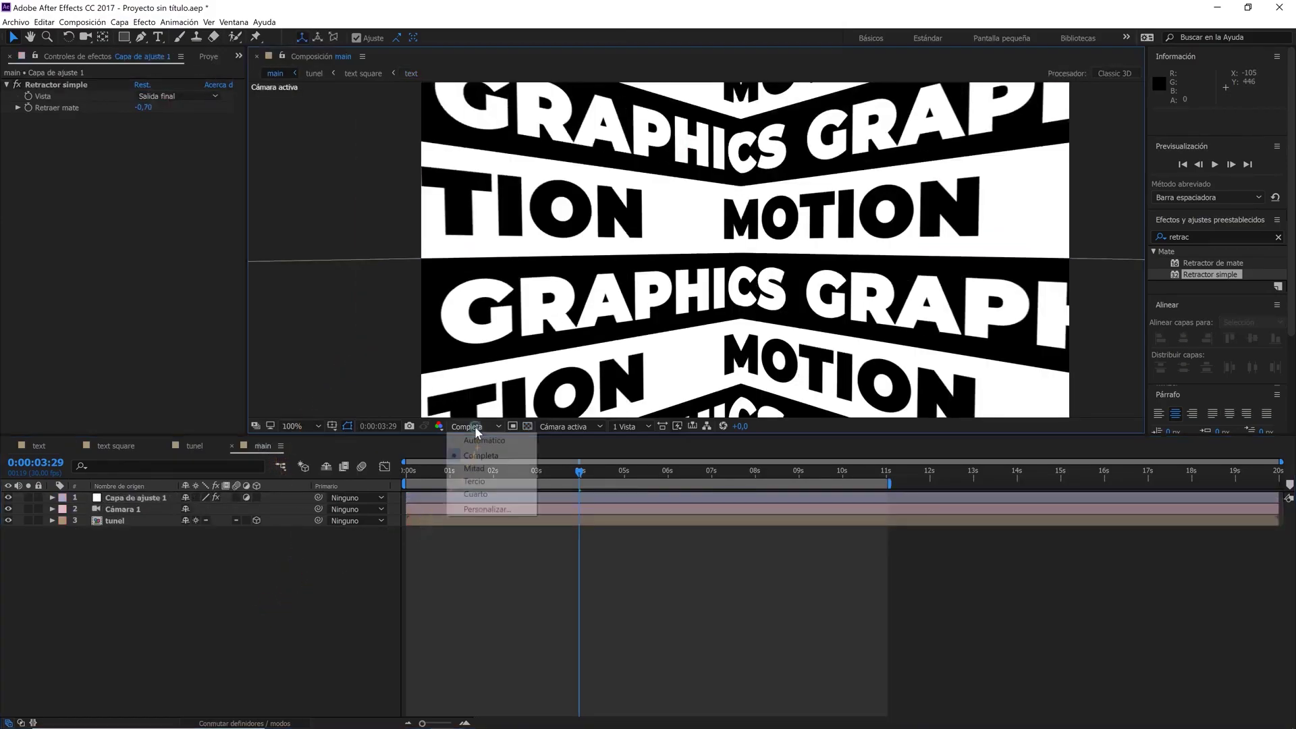
{"action": "left_click", "coordinate": [473, 476]}
{"action": "key", "text": "space"}
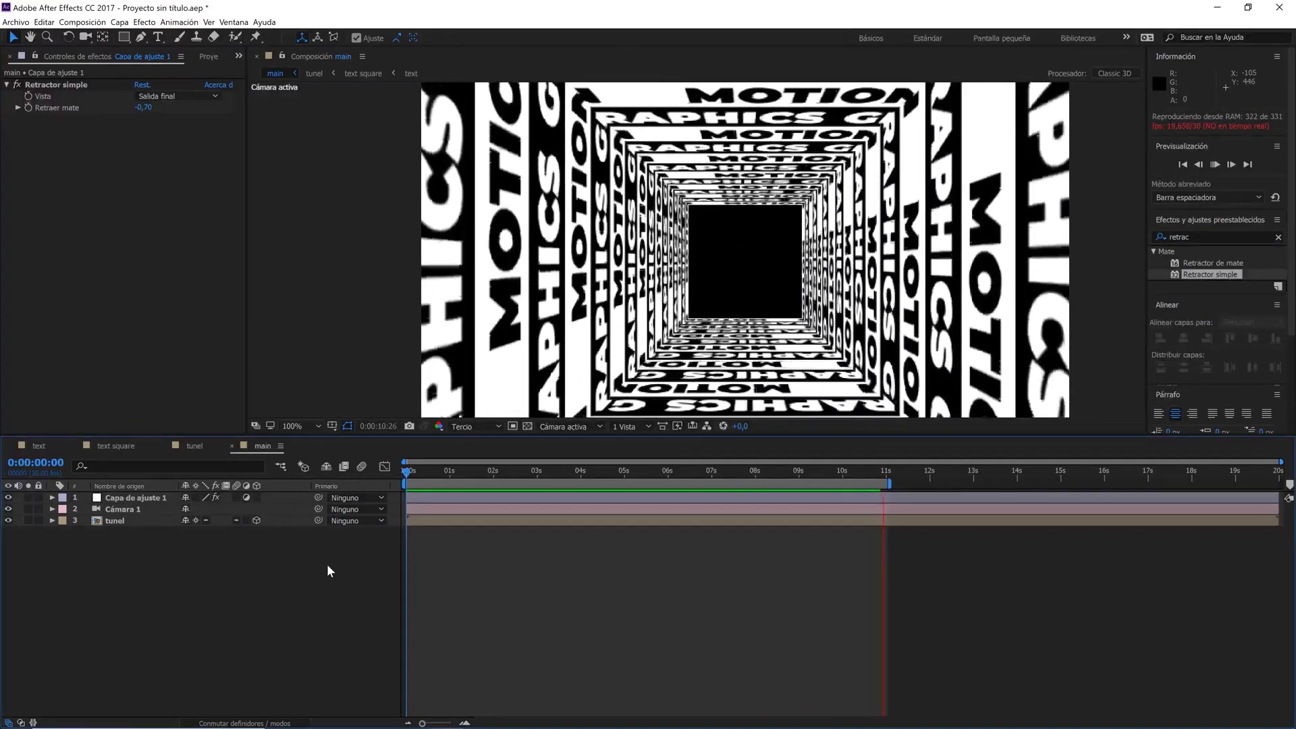
{"action": "key", "text": "space"}
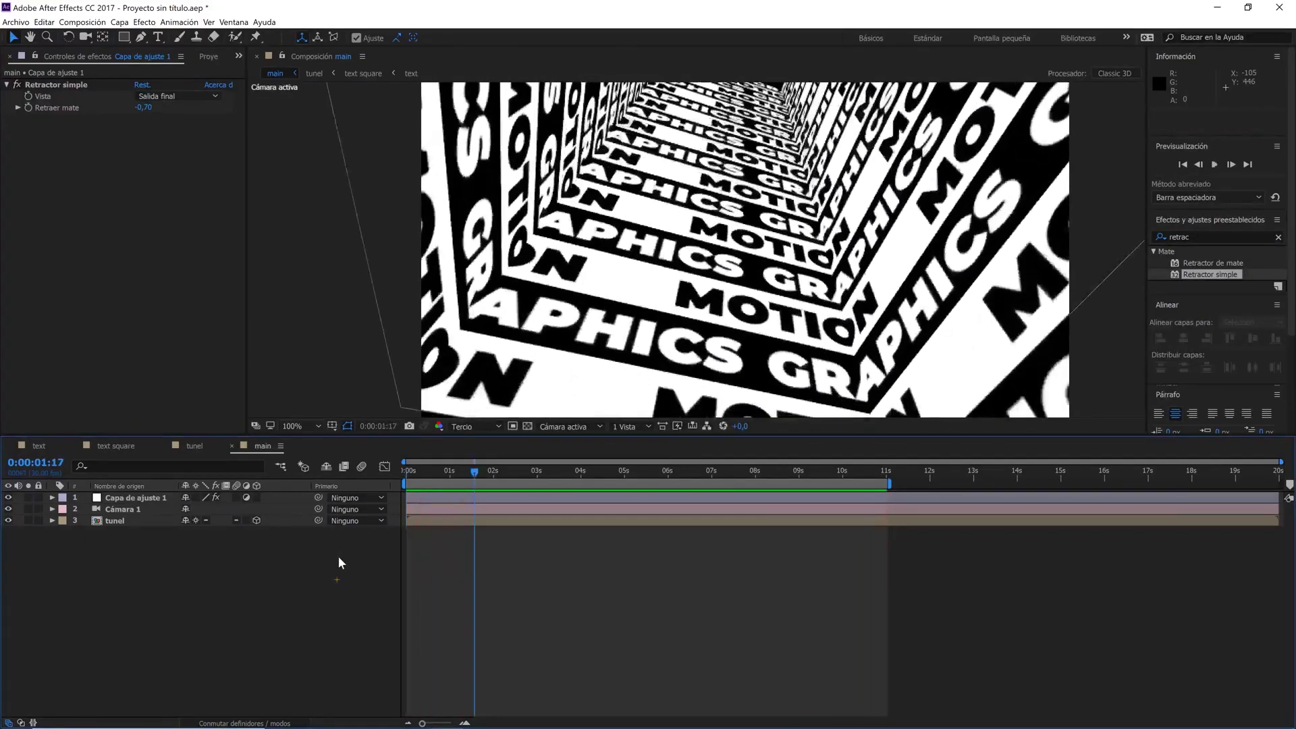
{"action": "key", "text": "Home"}
- Add a new Punto light, Luz 1, to the main composition
{"action": "right_click", "coordinate": [172, 585]}
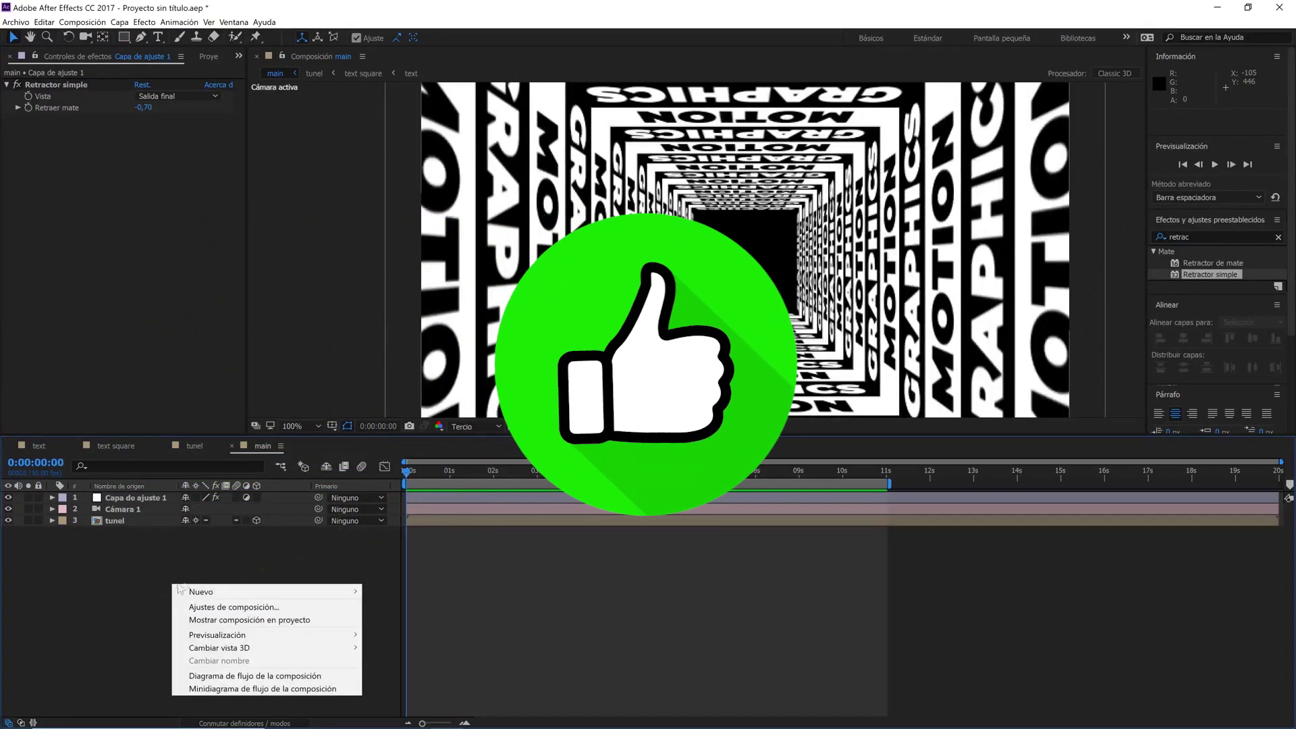
{"action": "mouse_move", "coordinate": [326, 591]}
{"action": "left_click", "coordinate": [388, 618]}
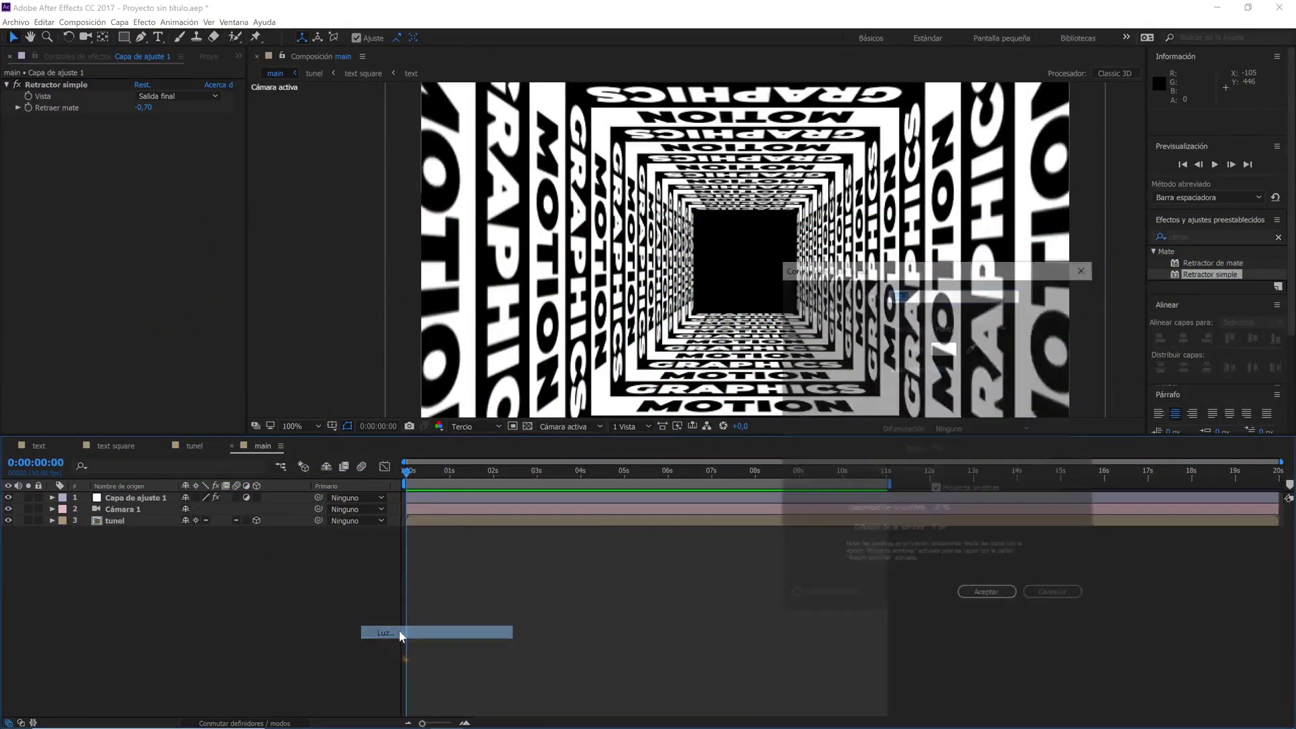
{"action": "left_click", "coordinate": [937, 368]}
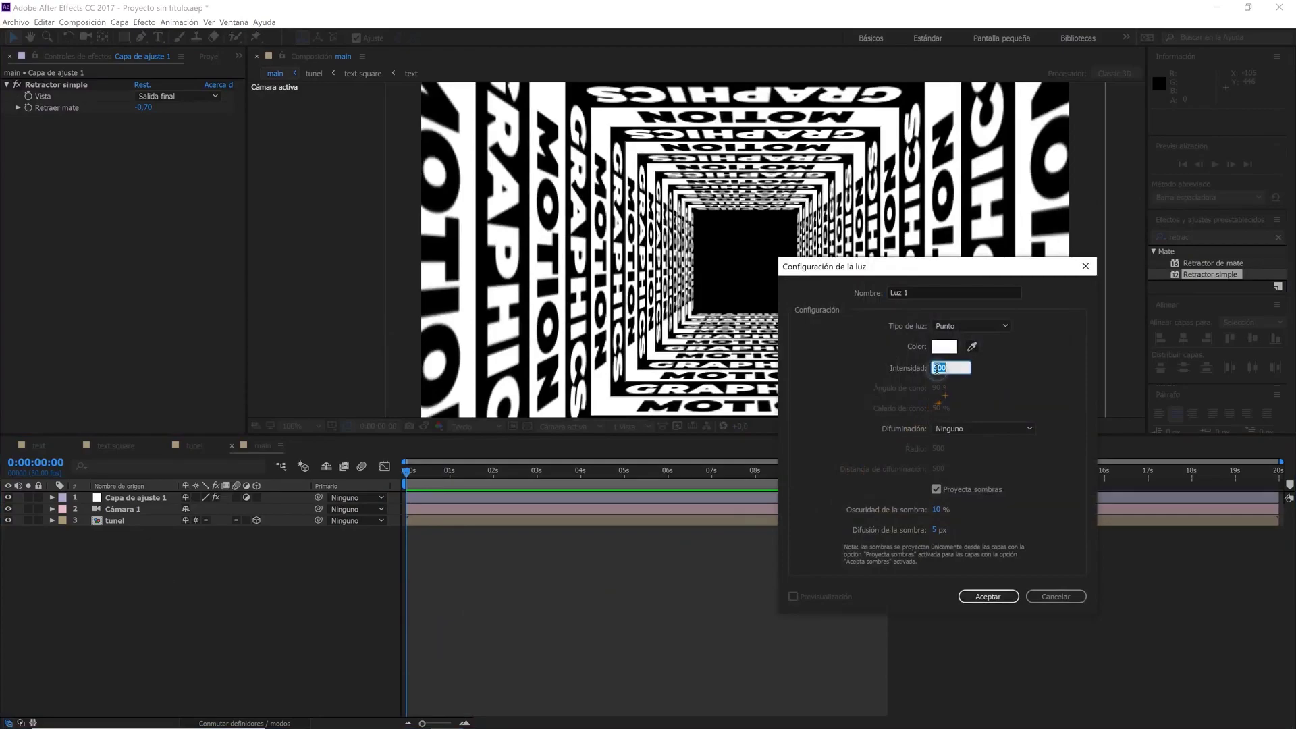
{"action": "type", "text": "500"}
{"action": "left_click", "coordinate": [985, 326]}
{"action": "left_click", "coordinate": [972, 364]}
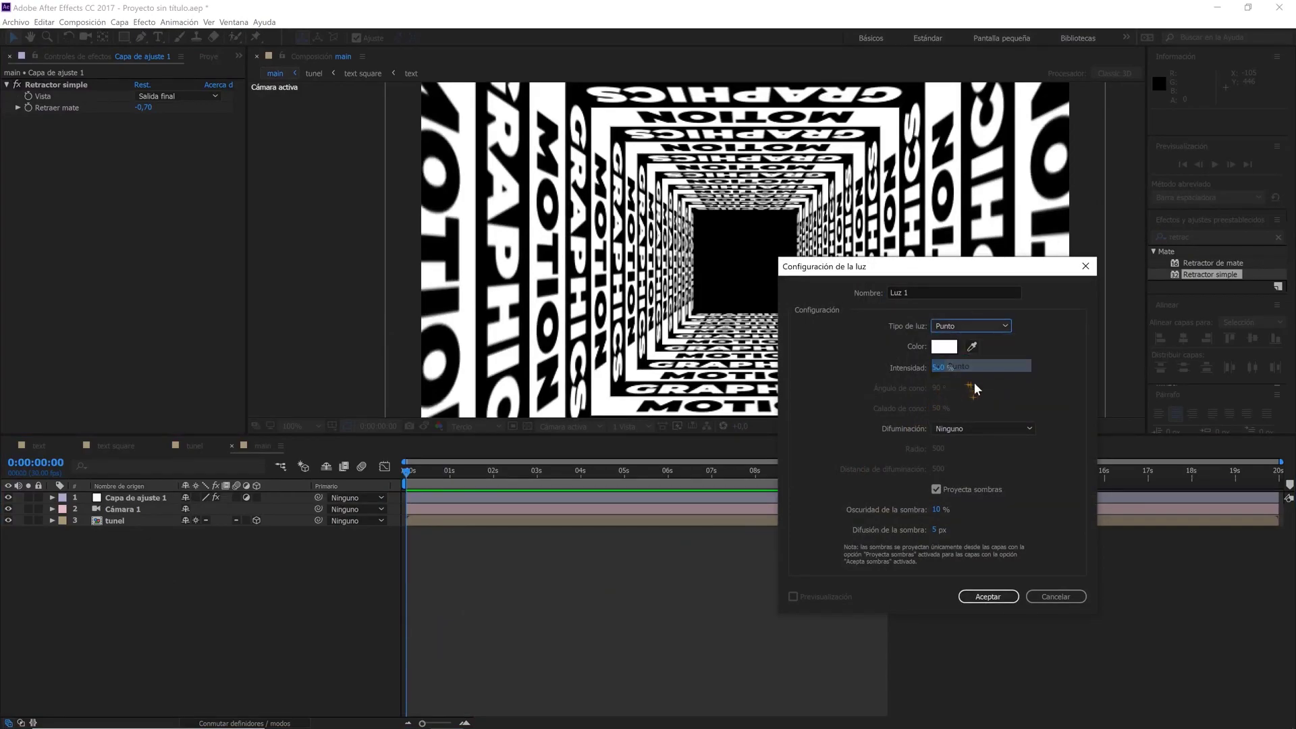
{"action": "left_click", "coordinate": [1000, 597]}
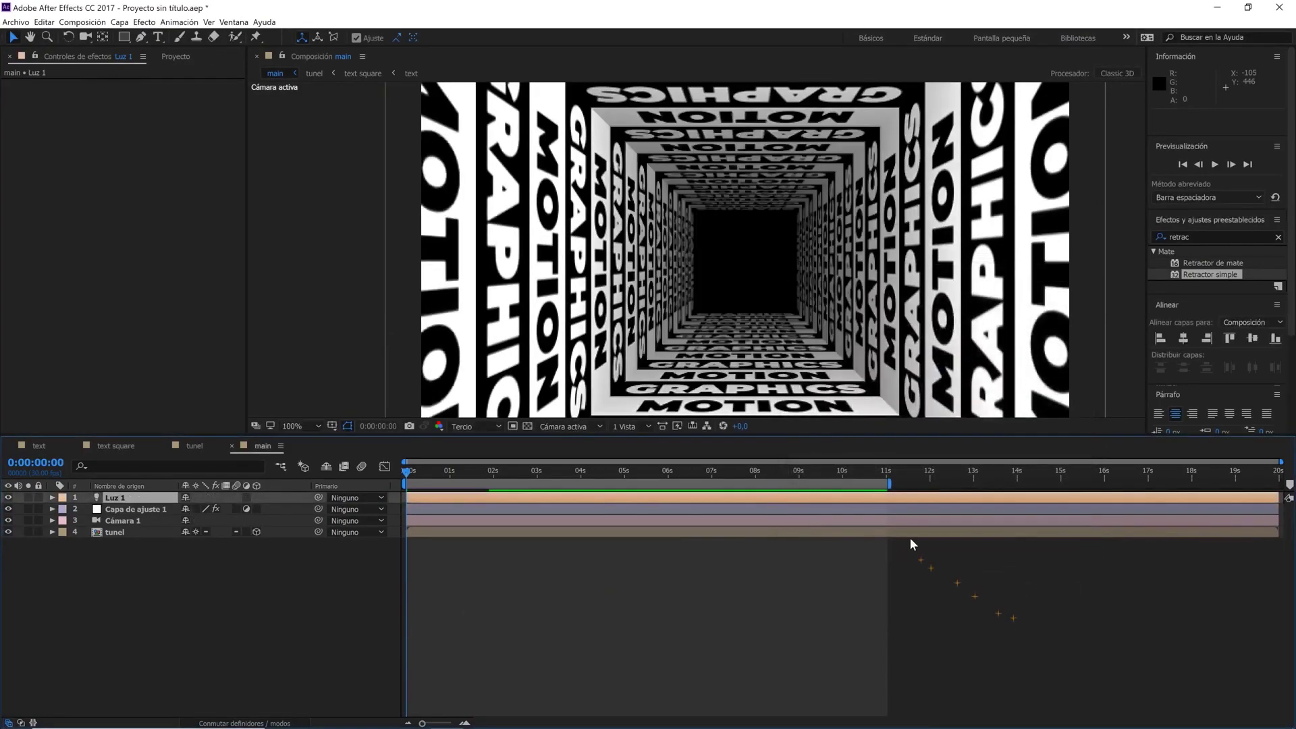
- With a top view beside the camera, copy Cámara 1's position (960, 540, -600) onto Luz 1
{"action": "left_click", "coordinate": [627, 425]}
{"action": "left_click", "coordinate": [637, 456]}
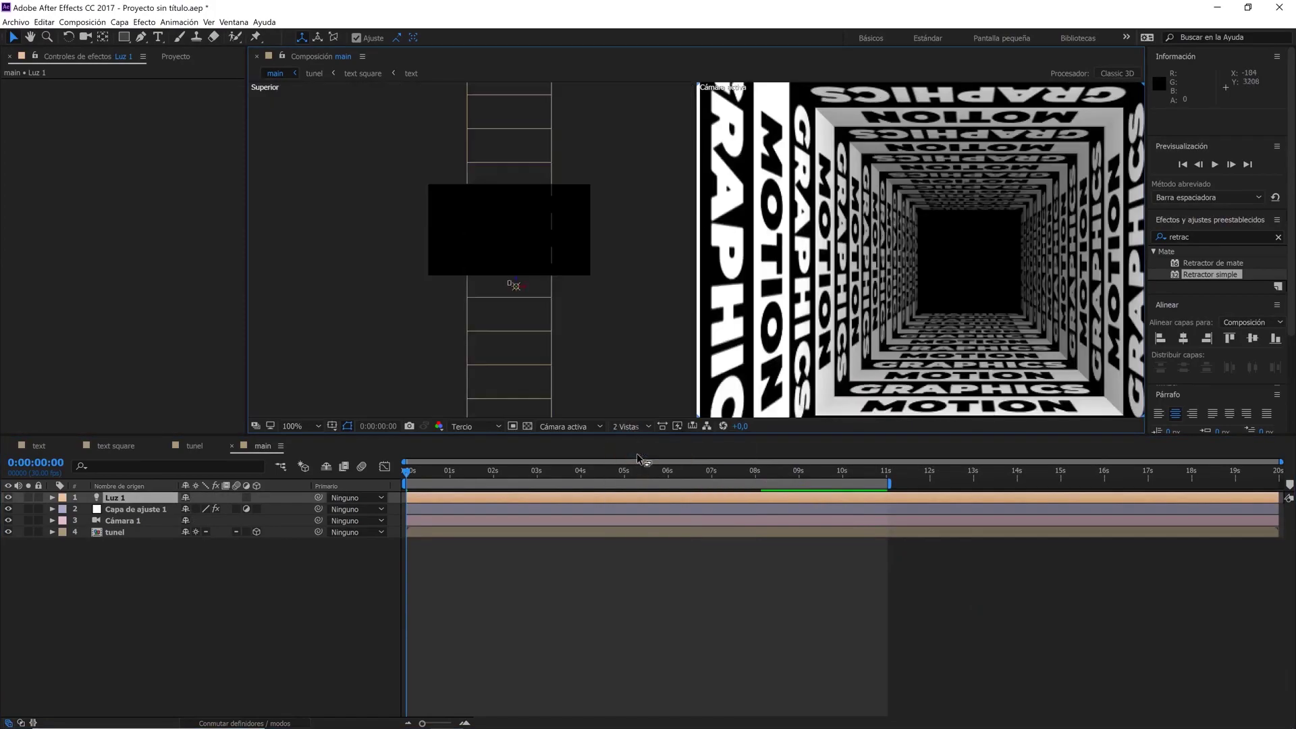
{"action": "scroll", "coordinate": [579, 353], "scroll_direction": "up", "scroll_amount": 2}
{"action": "scroll", "coordinate": [567, 368], "scroll_direction": "up", "scroll_amount": 1}
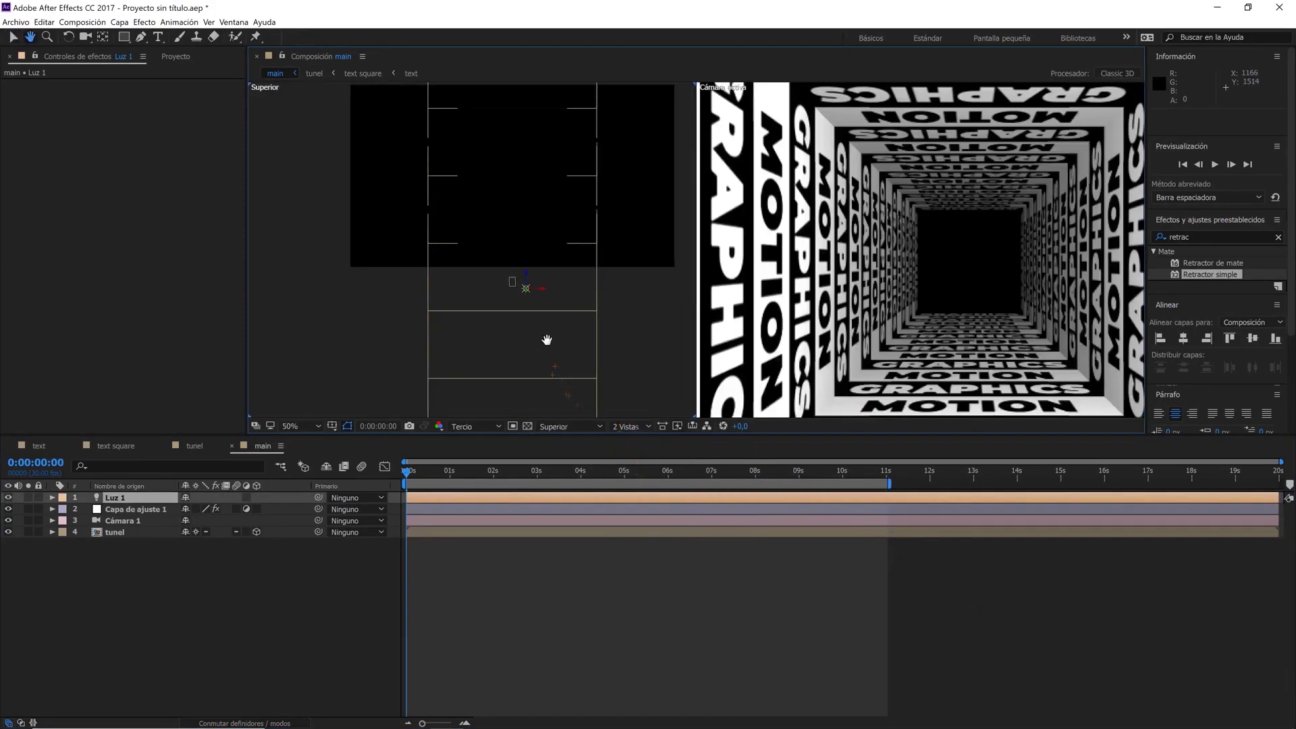
{"action": "left_click", "coordinate": [113, 525]}
{"action": "key", "text": "p"}
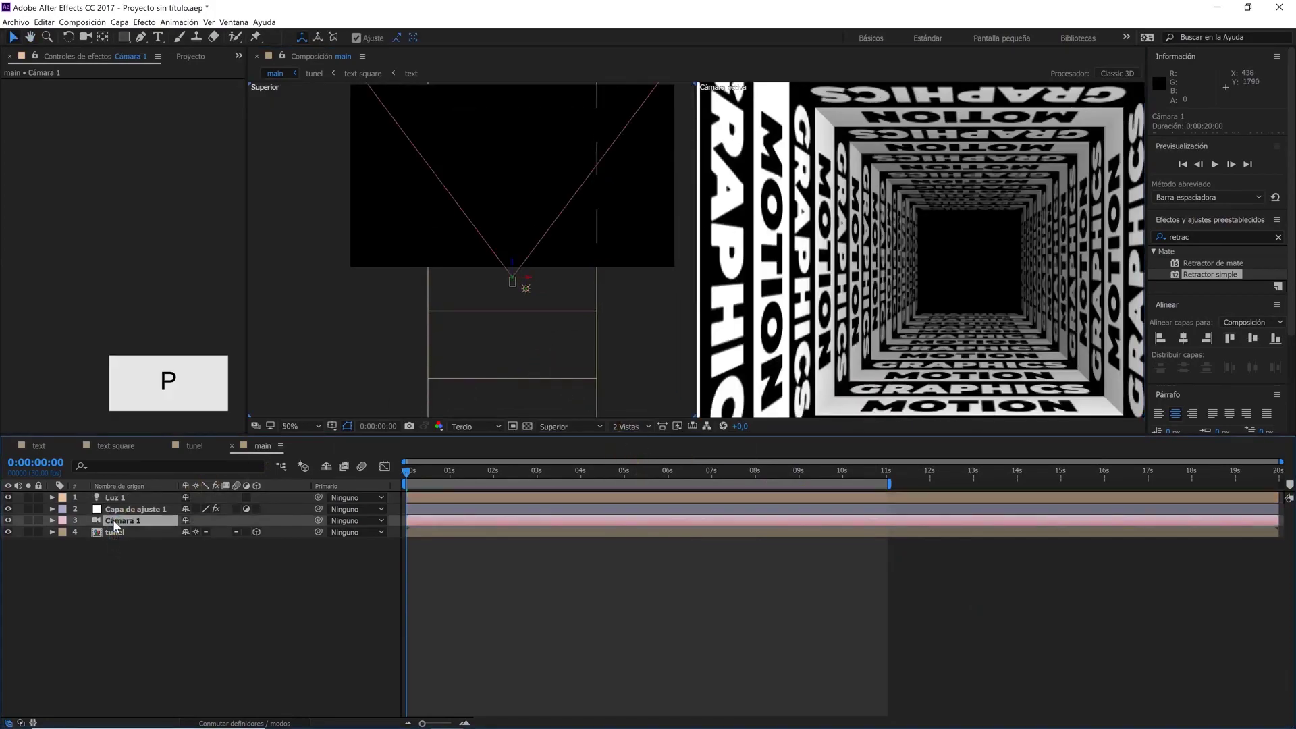
{"action": "key", "text": "ctrl+c"}
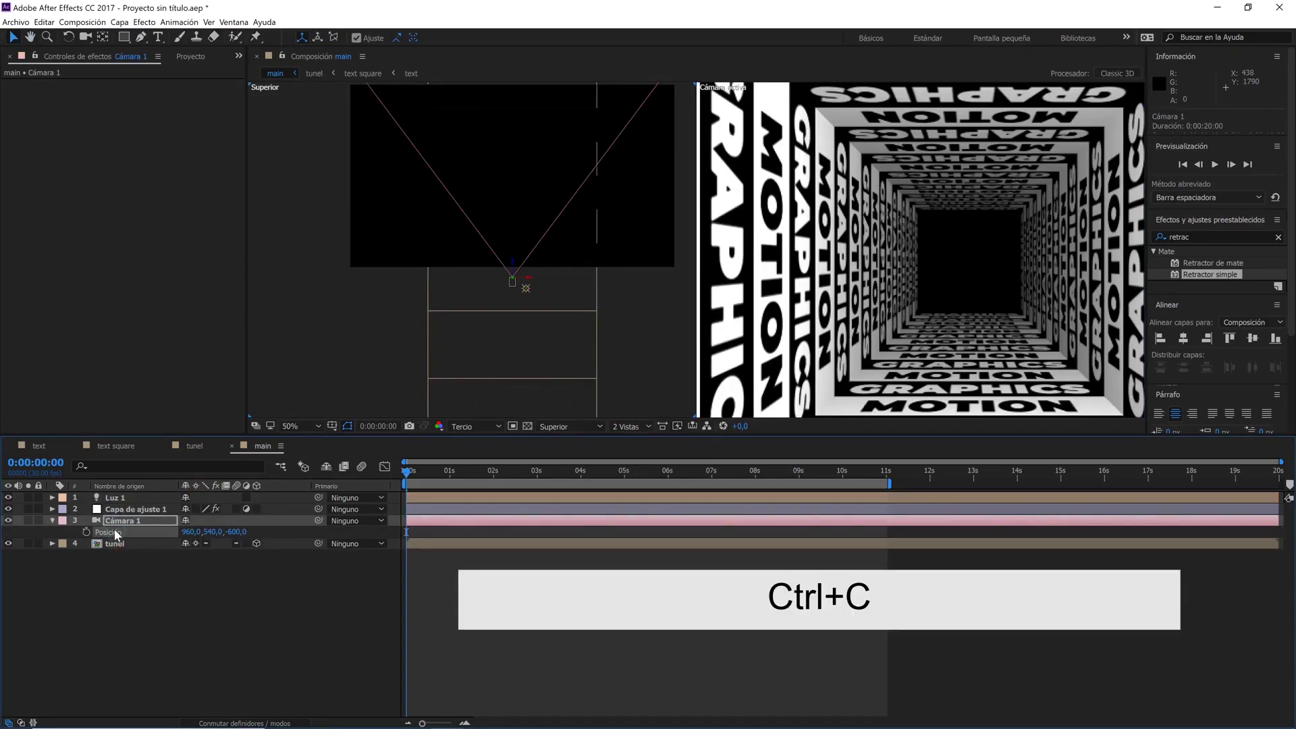
{"action": "left_click", "coordinate": [130, 499]}
{"action": "key", "text": "p"}
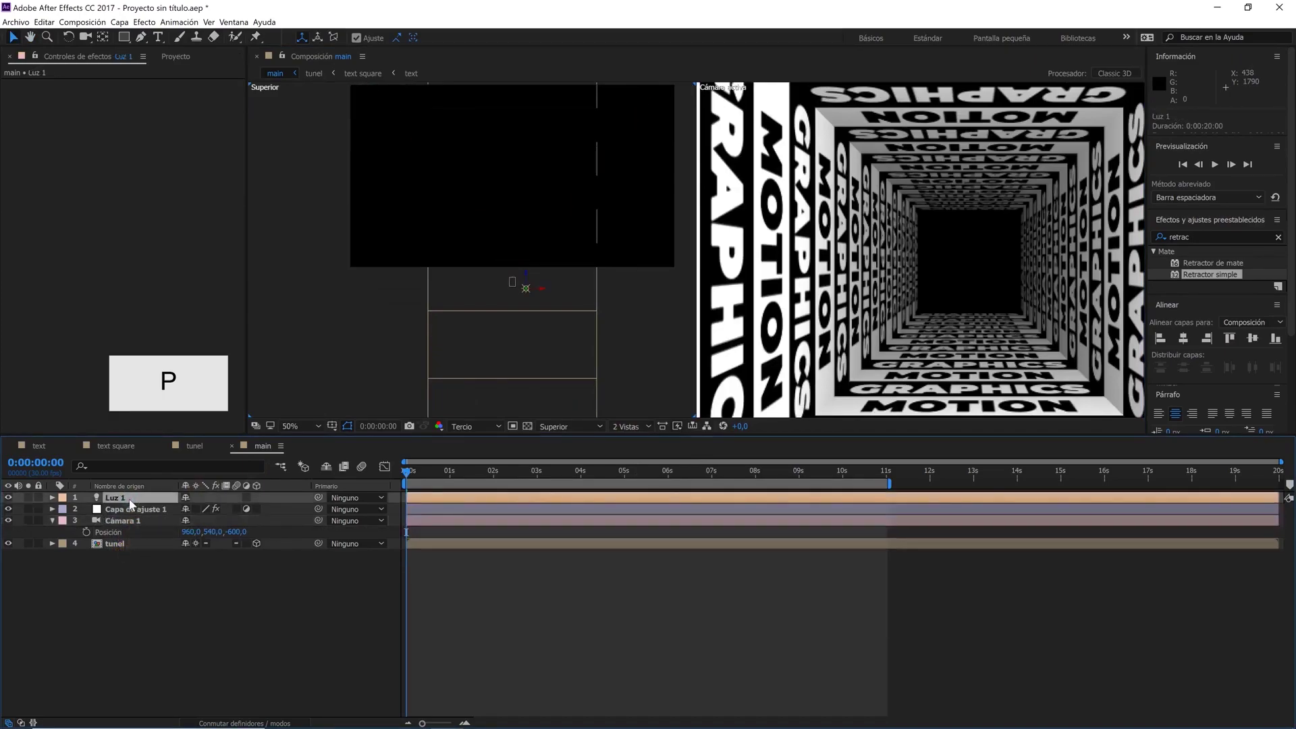
{"action": "left_click", "coordinate": [118, 509]}
{"action": "key", "text": "ctrl+v"}
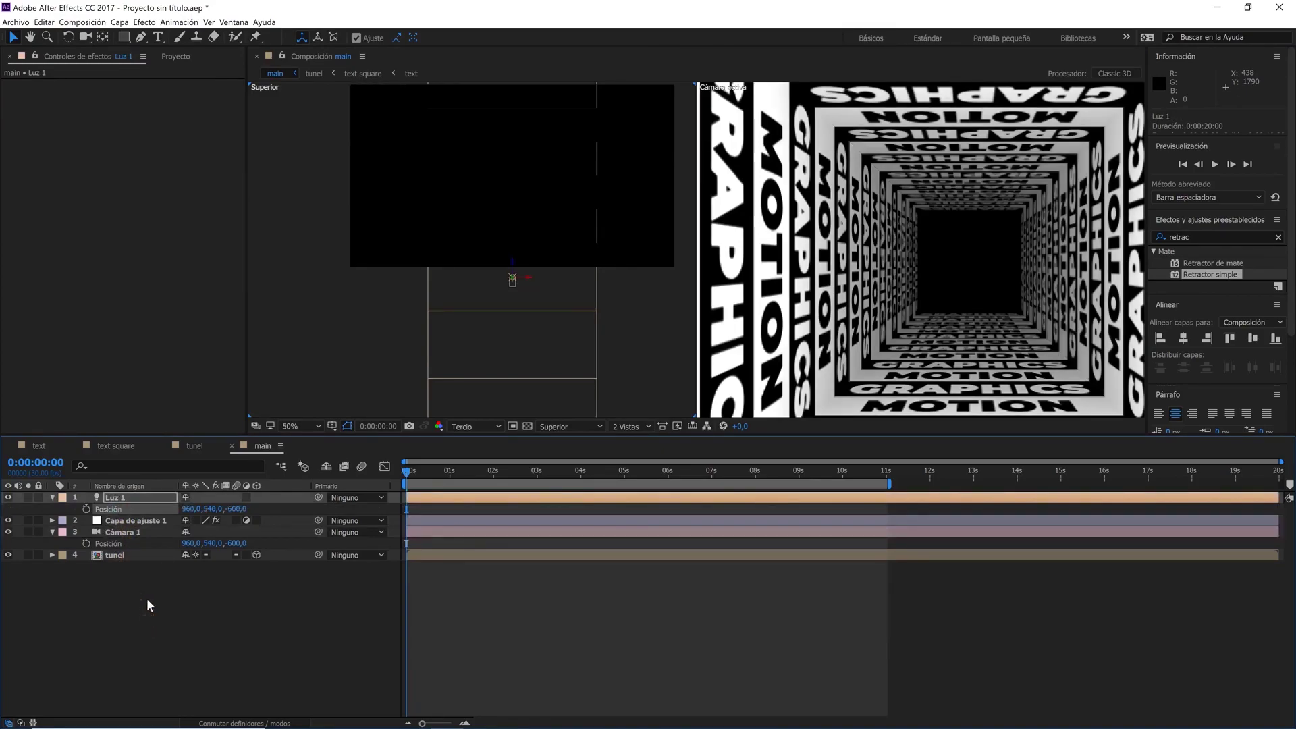
- Return the viewer to a single camera view and deselect Luz 1
{"action": "left_click", "coordinate": [631, 427]}
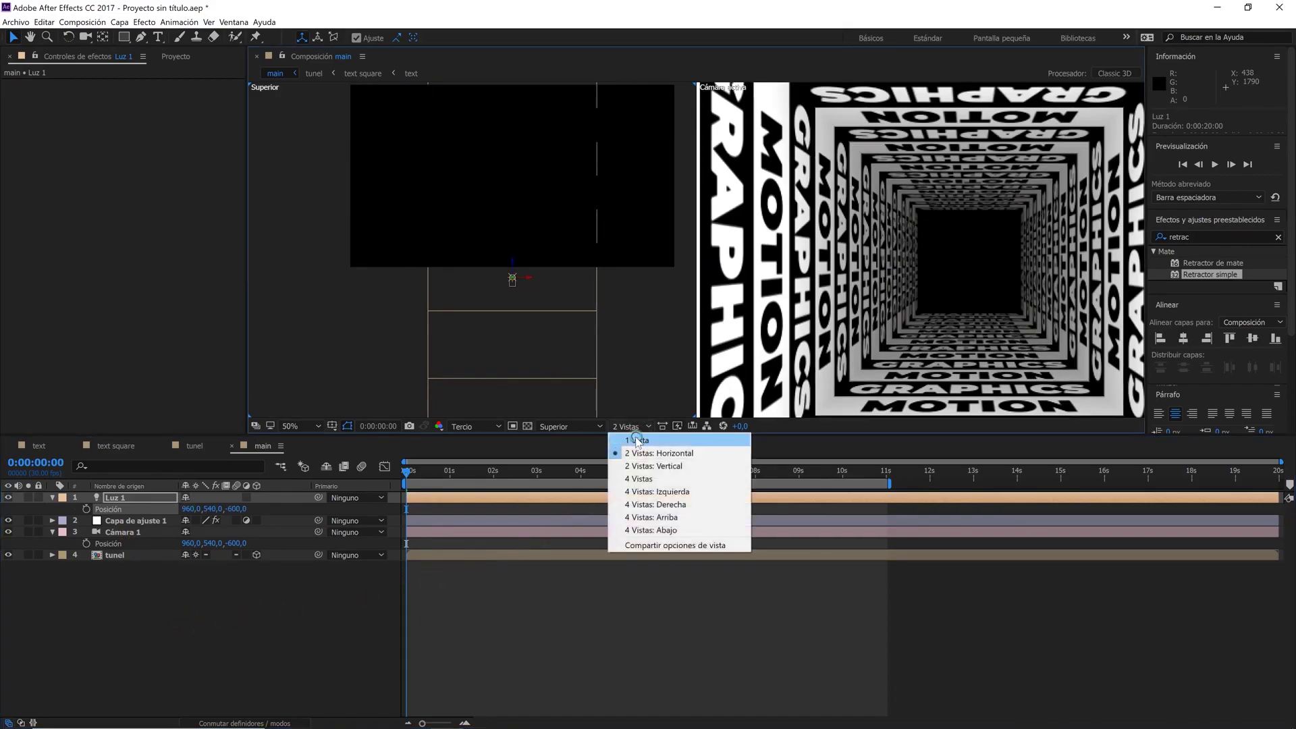
{"action": "left_click", "coordinate": [636, 440]}
{"action": "left_click", "coordinate": [359, 568]}
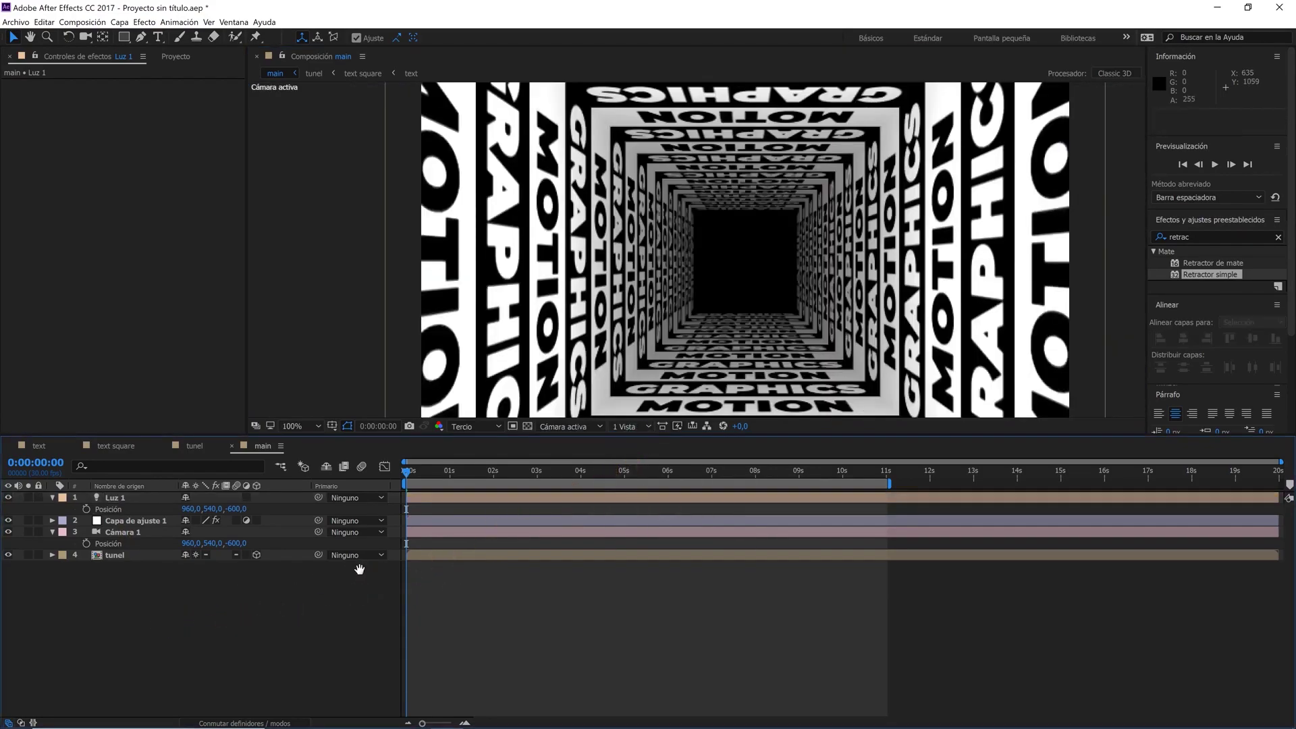
- Preview the lit tunnel, then begin a new composition from the Composición menu
{"action": "key", "text": "space"}
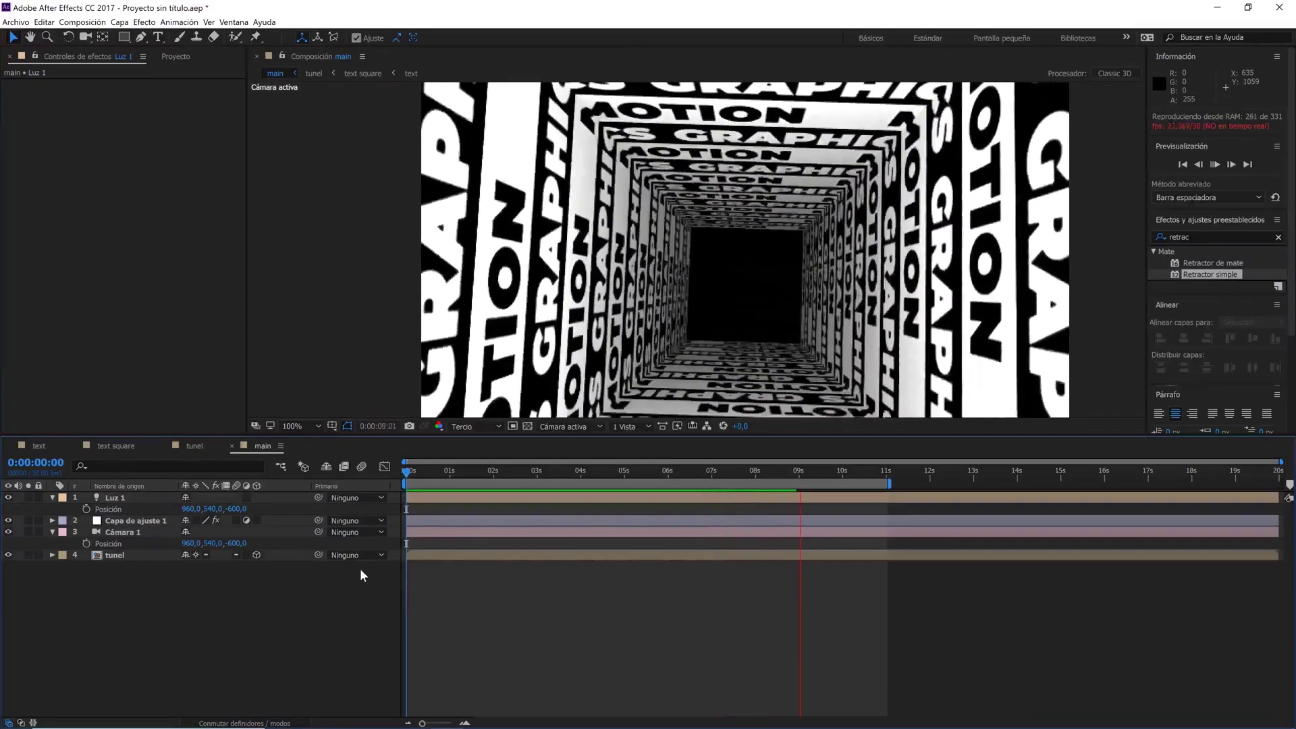
{"action": "left_click", "coordinate": [204, 348]}
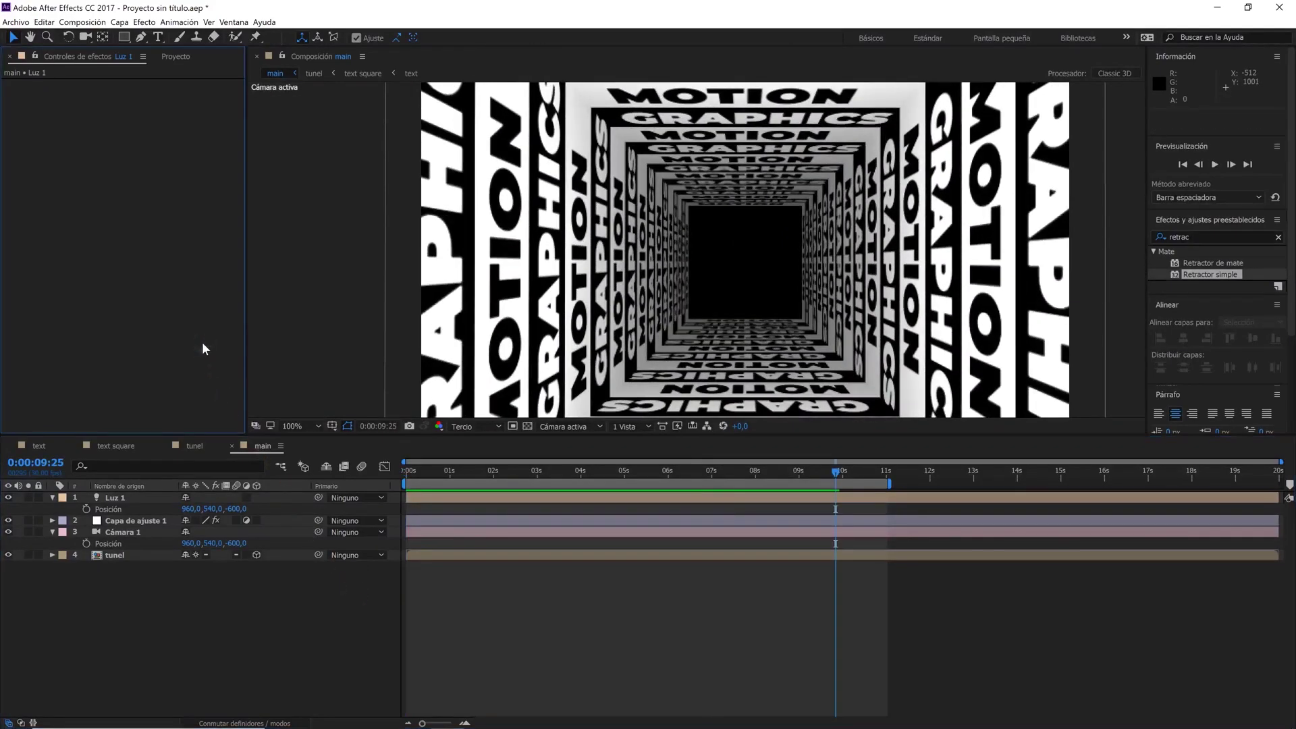
{"action": "left_click", "coordinate": [82, 21]}
{"action": "left_click", "coordinate": [104, 34]}
{"action": "type", "text": "logo"}
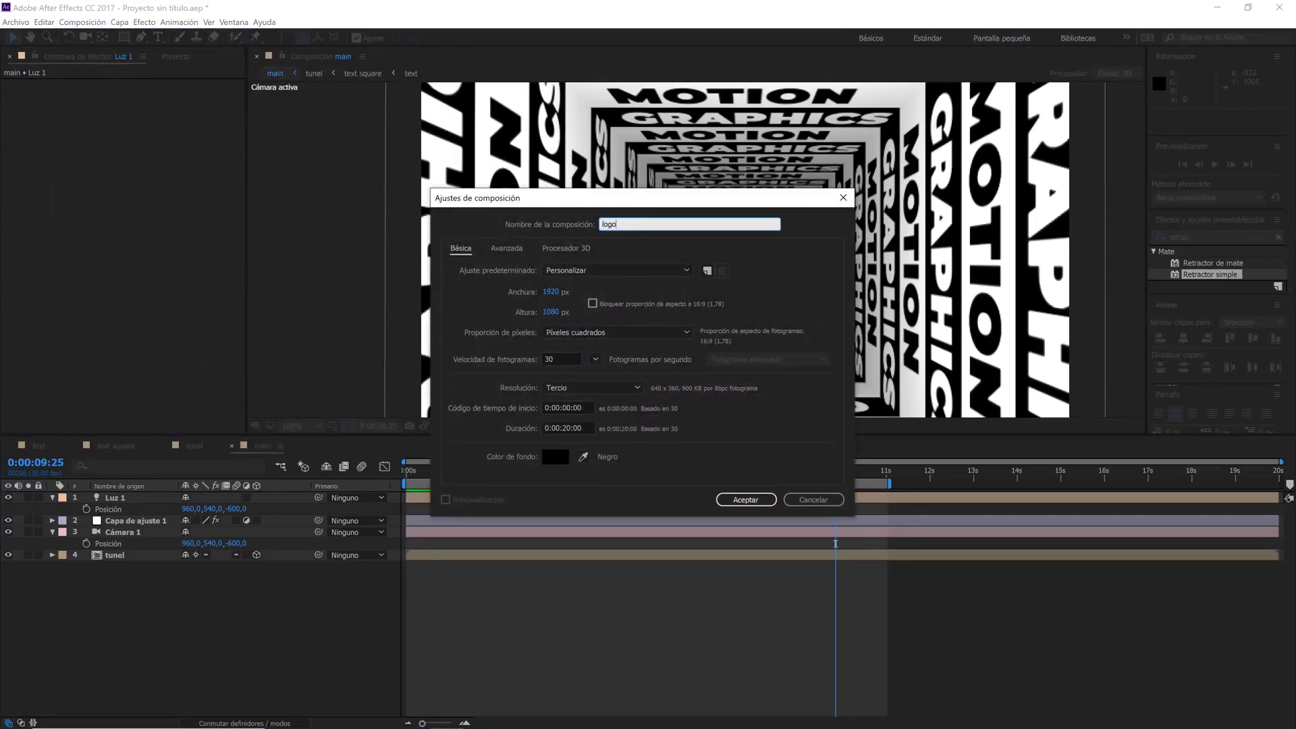
- Create the logo composition with width and height both set to 1000 px
{"action": "left_click", "coordinate": [545, 292]}
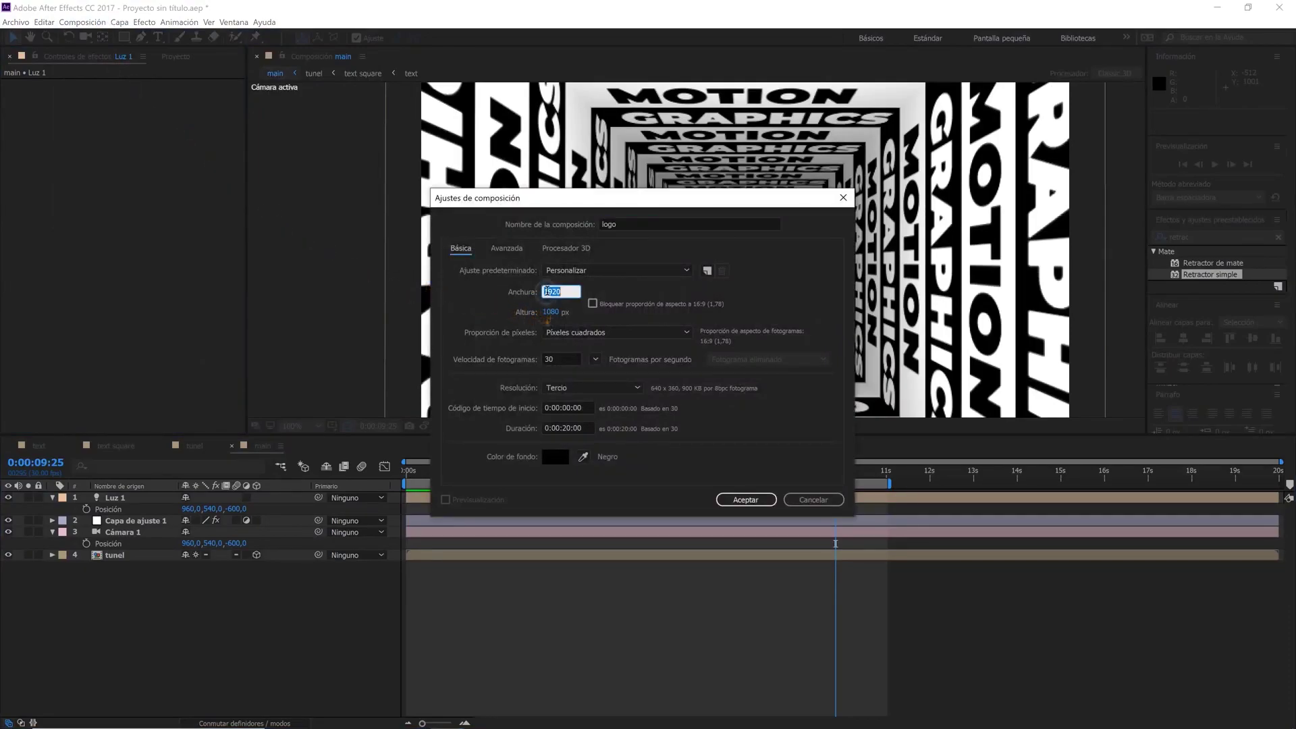
{"action": "type", "text": "1000"}
{"action": "left_click", "coordinate": [553, 311]}
{"action": "type", "text": "1000"}
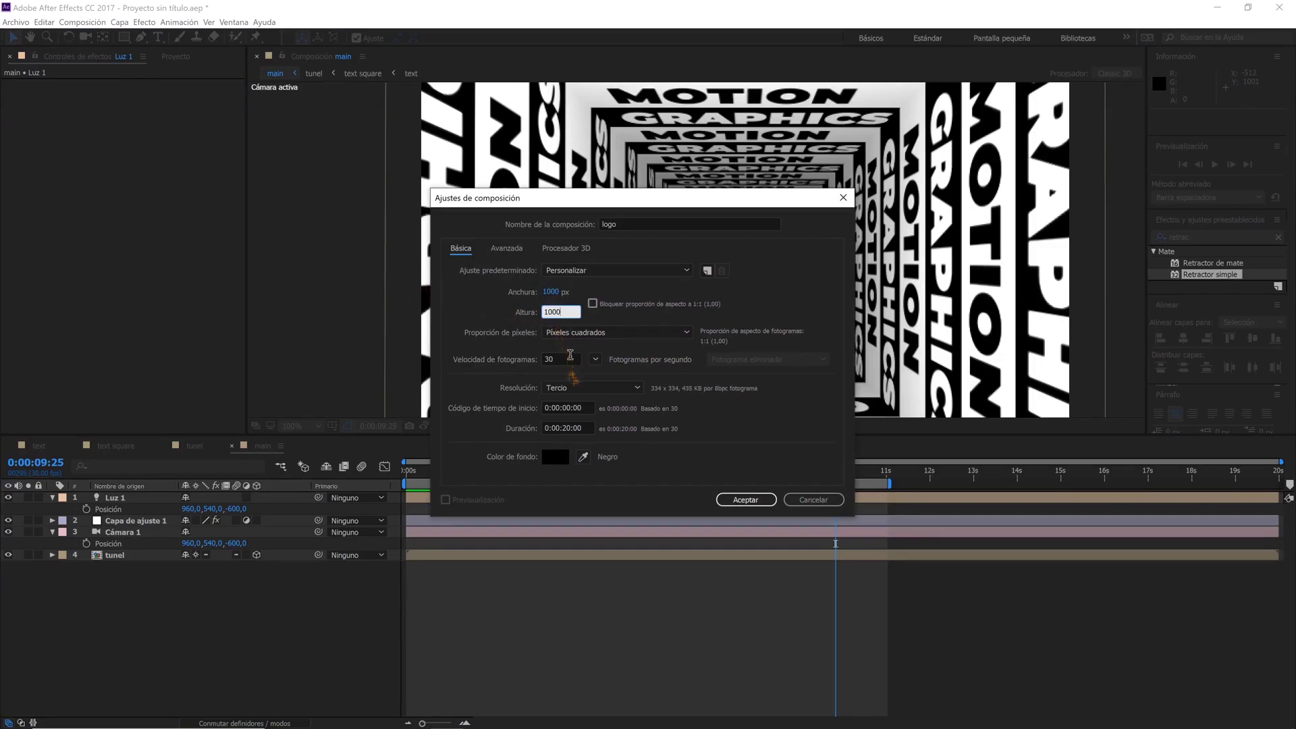
{"action": "left_click", "coordinate": [729, 500]}
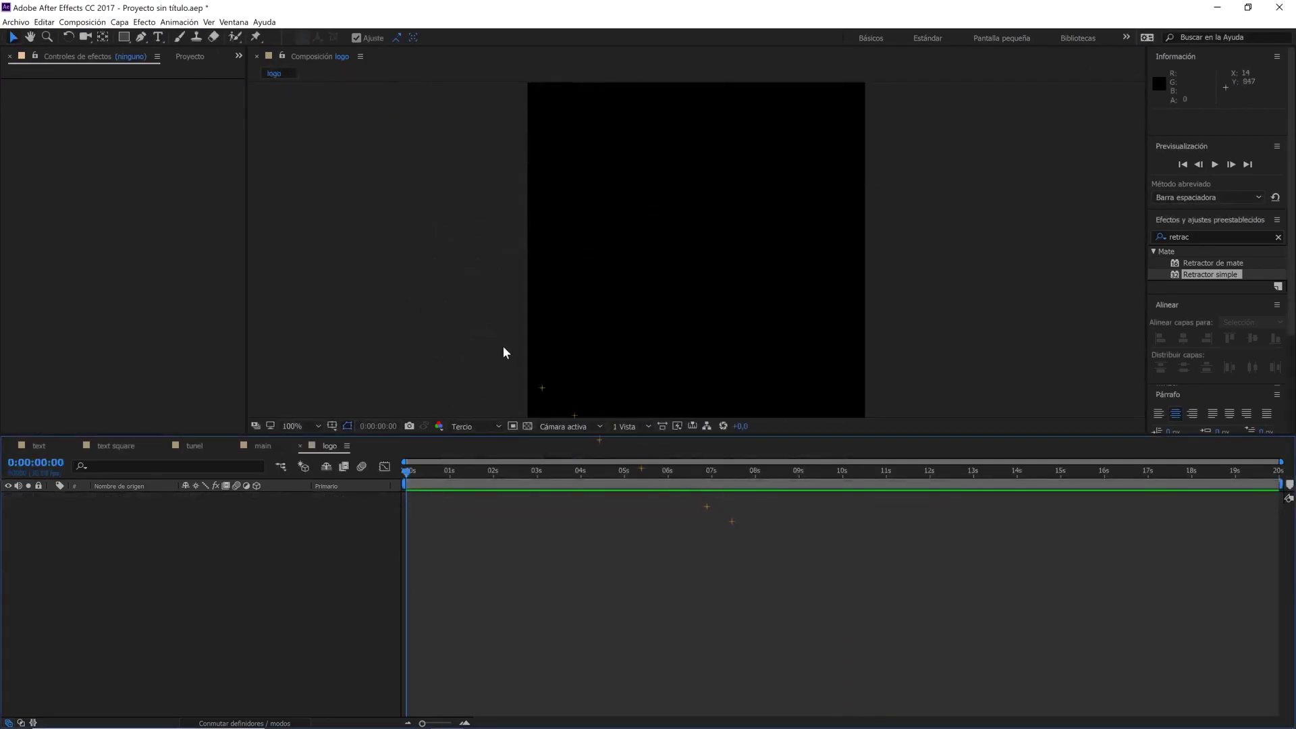
- Type a two-line 'TU LOGO AQUÍ' text layer and set the preview to full resolution
{"action": "left_click", "coordinate": [158, 37]}
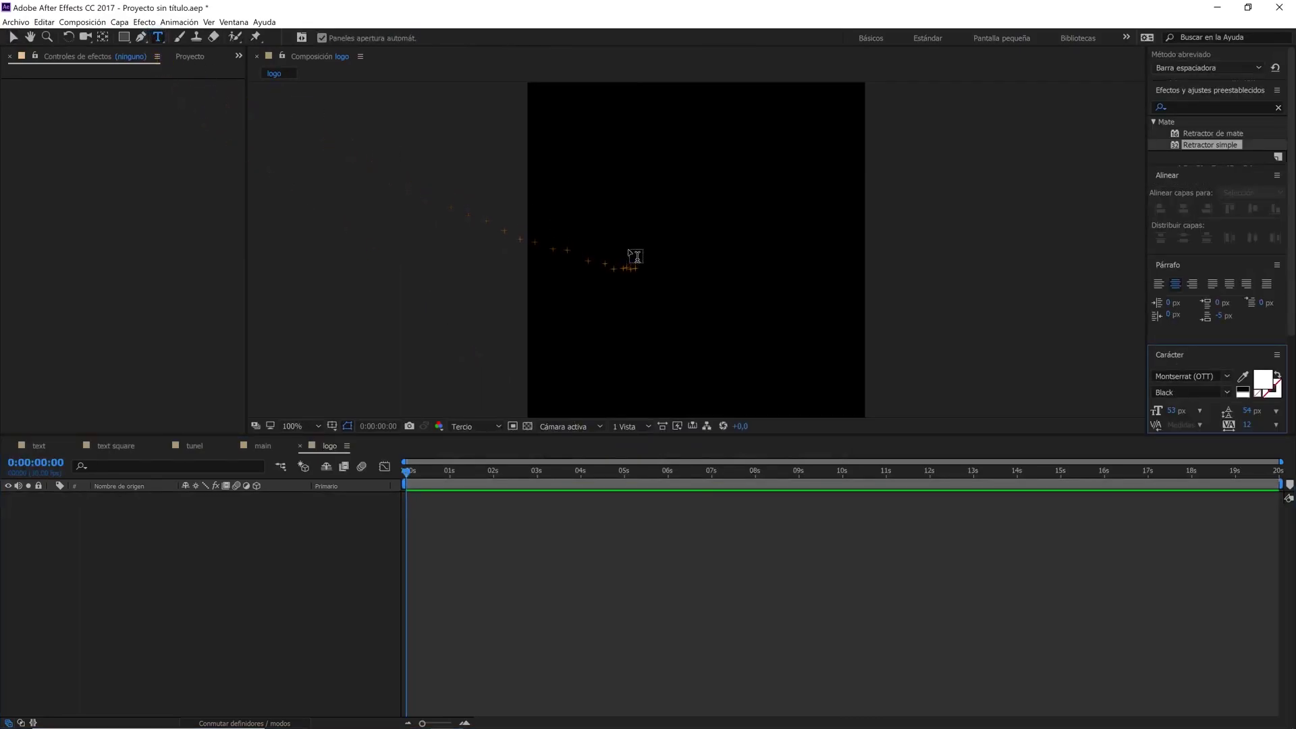
{"action": "left_click", "coordinate": [628, 247]}
{"action": "type", "text": "TU"}
{"action": "key", "text": "Return"}
{"action": "type", "text": "LOGO"}
{"action": "key", "text": "Return"}
{"action": "type", "text": "AQUÍ"}
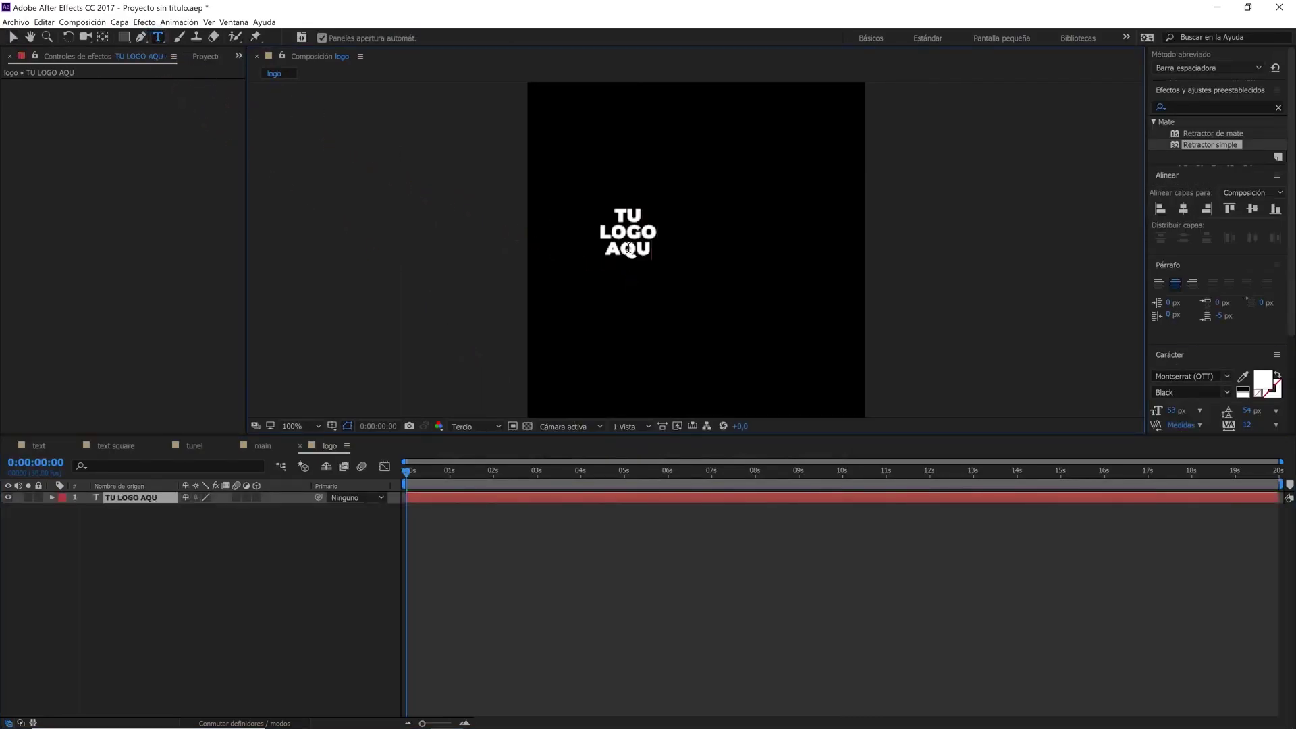
{"action": "left_click", "coordinate": [474, 426]}
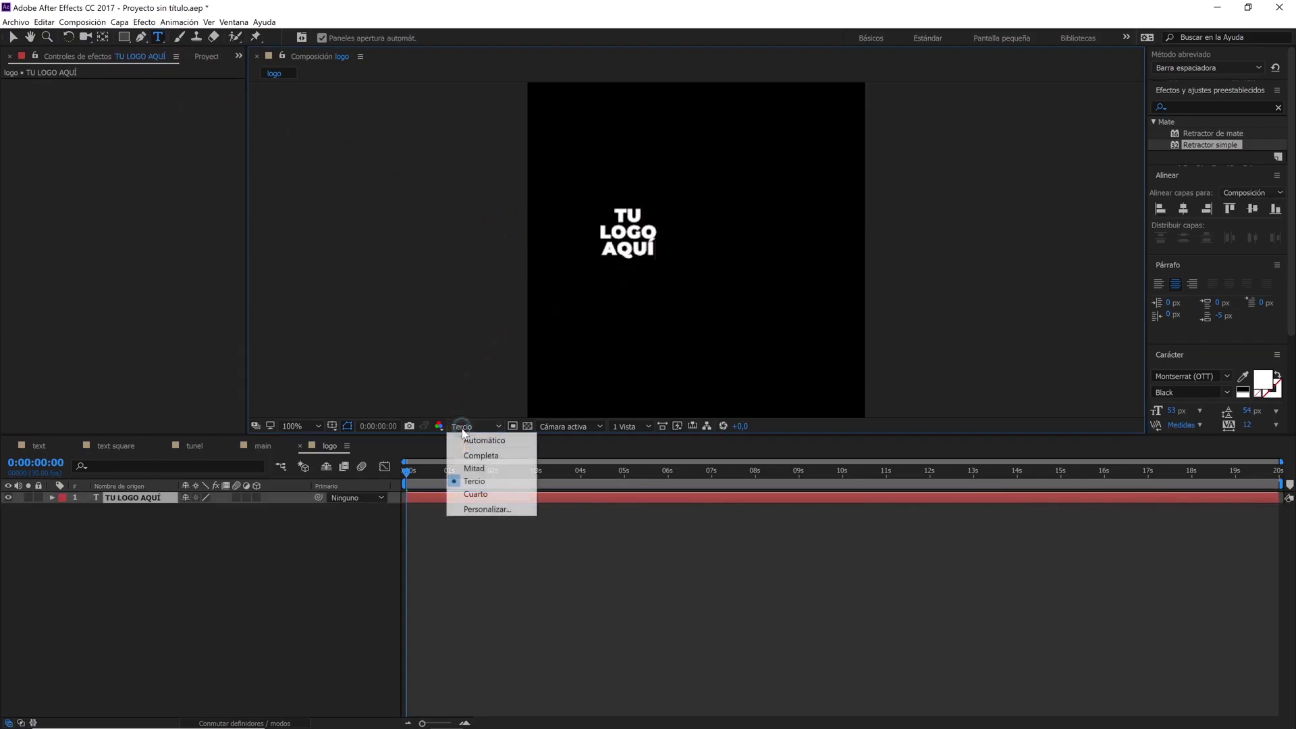
{"action": "left_click", "coordinate": [476, 456]}
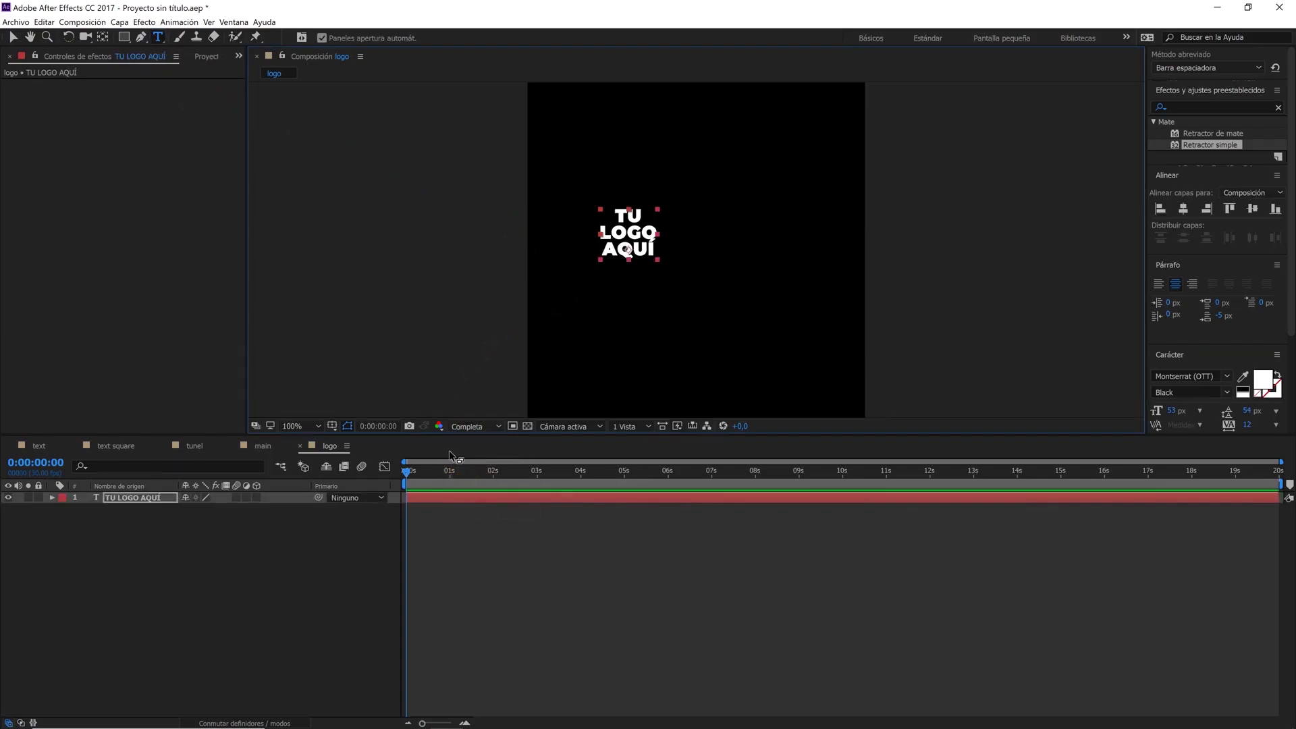
- Centre the text's anchor point and position in the composition, scale it to 486%, and return to main
{"action": "left_click", "coordinate": [141, 501]}
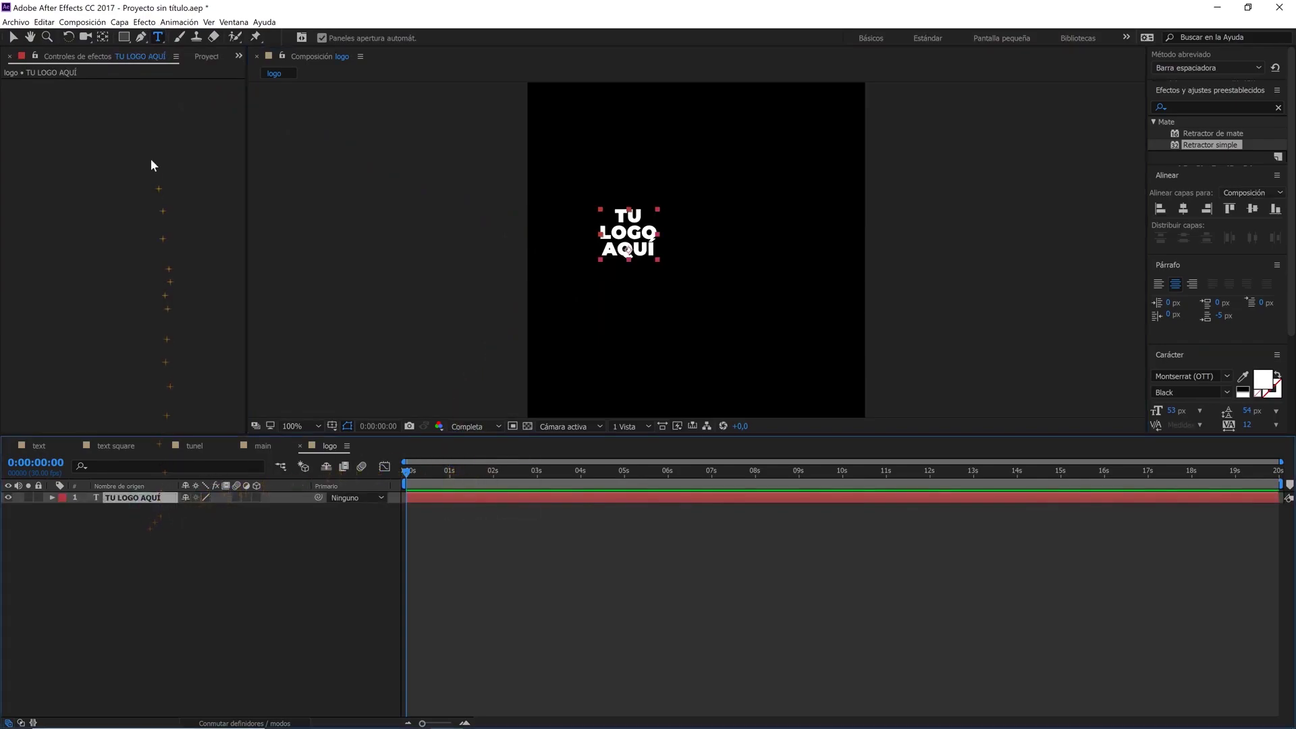
{"action": "left_click", "coordinate": [120, 22]}
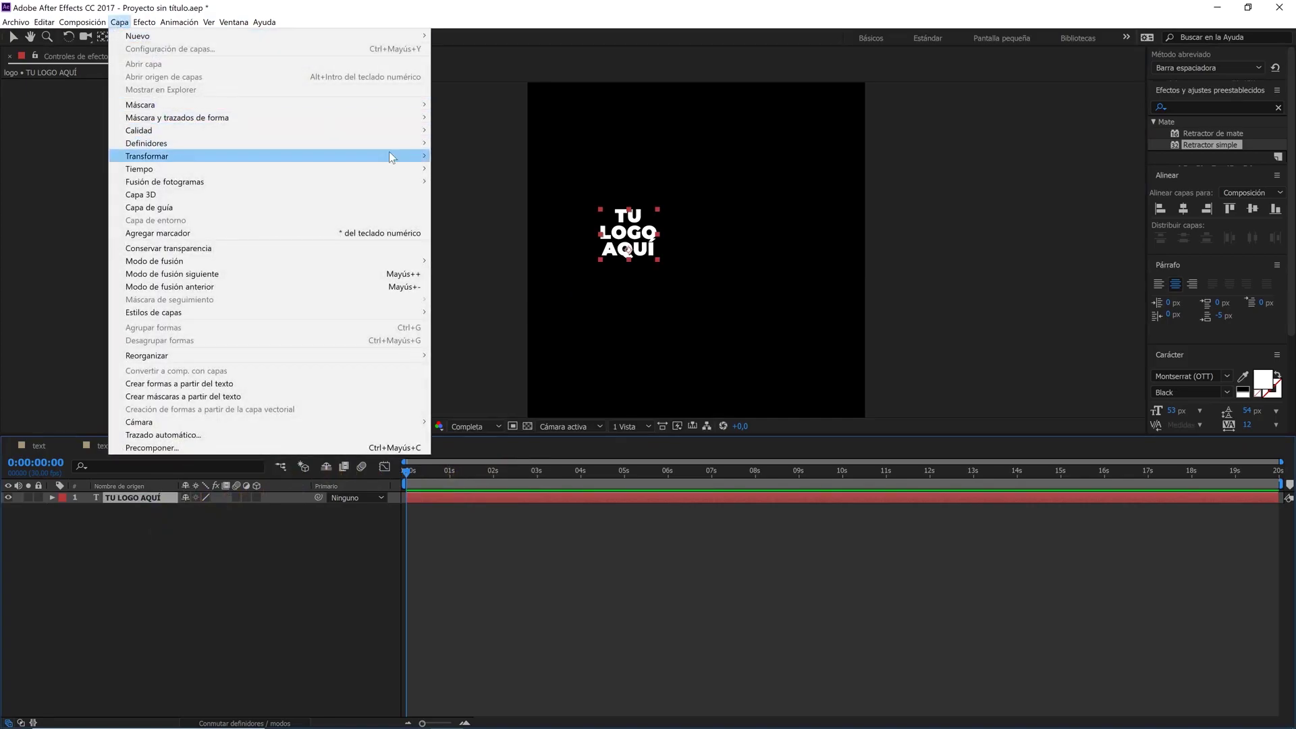
{"action": "mouse_move", "coordinate": [399, 156]}
{"action": "left_click", "coordinate": [492, 288]}
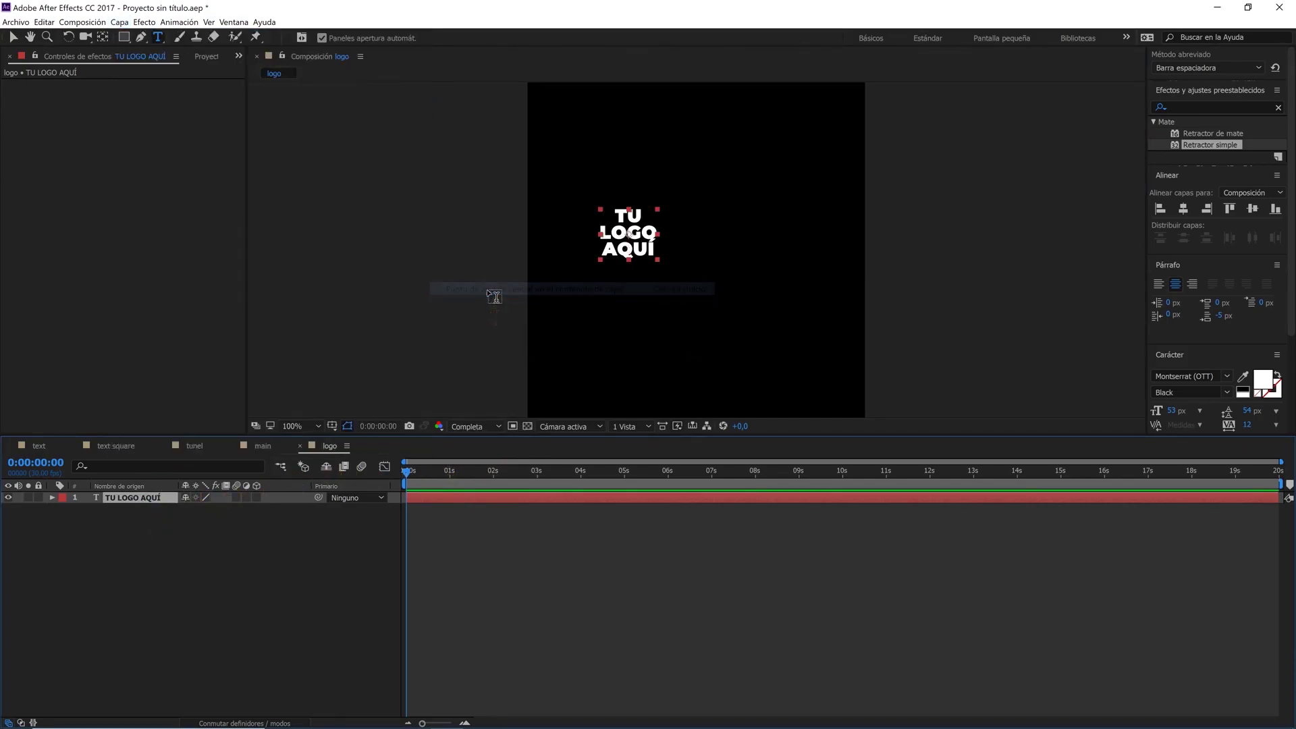
{"action": "left_click", "coordinate": [1183, 209]}
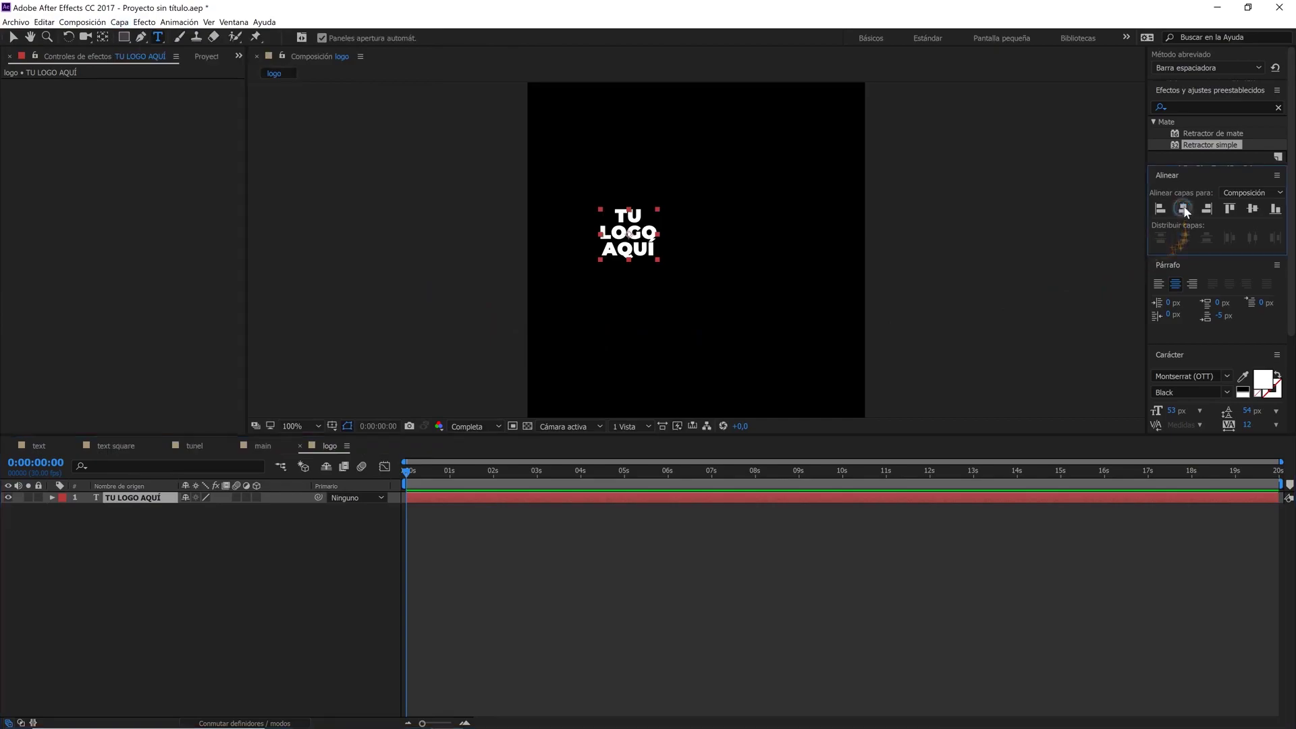
{"action": "left_click", "coordinate": [1250, 211]}
{"action": "key", "text": "s"}
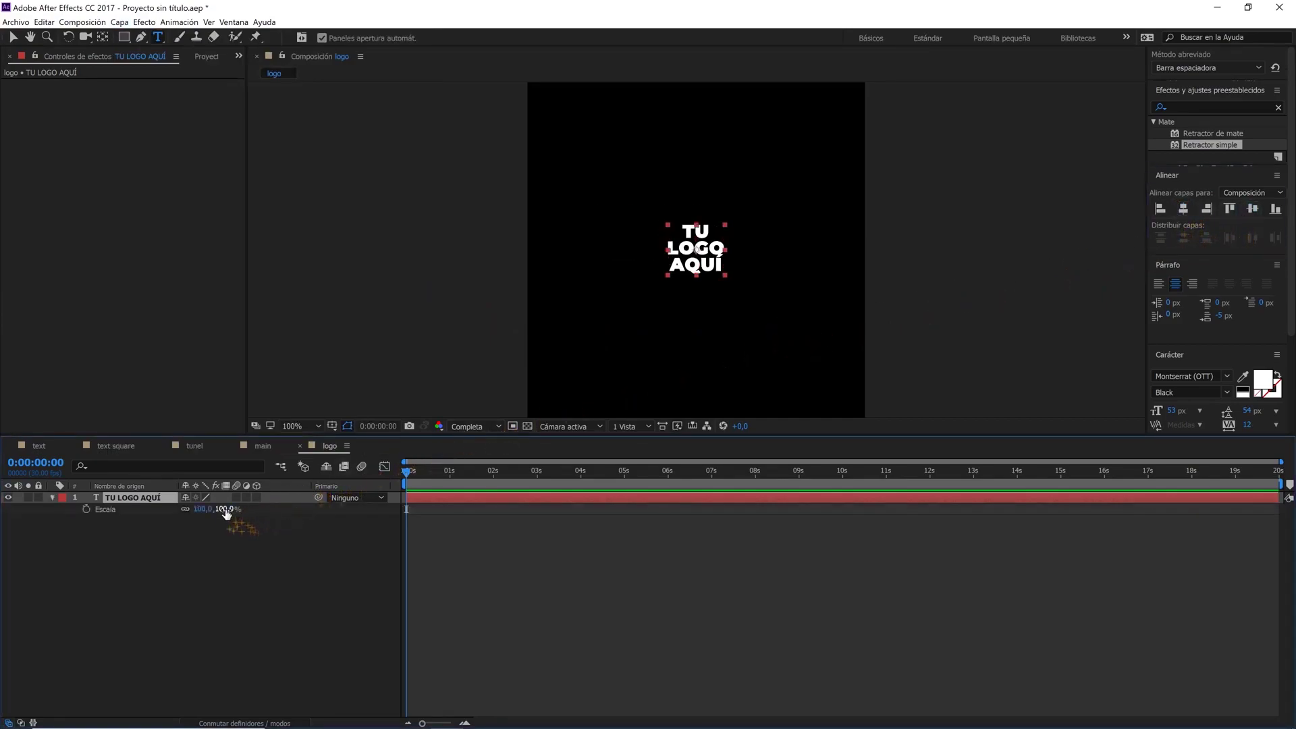
{"action": "left_click_drag", "start_coordinate": [225, 510], "coordinate": [472, 496]}
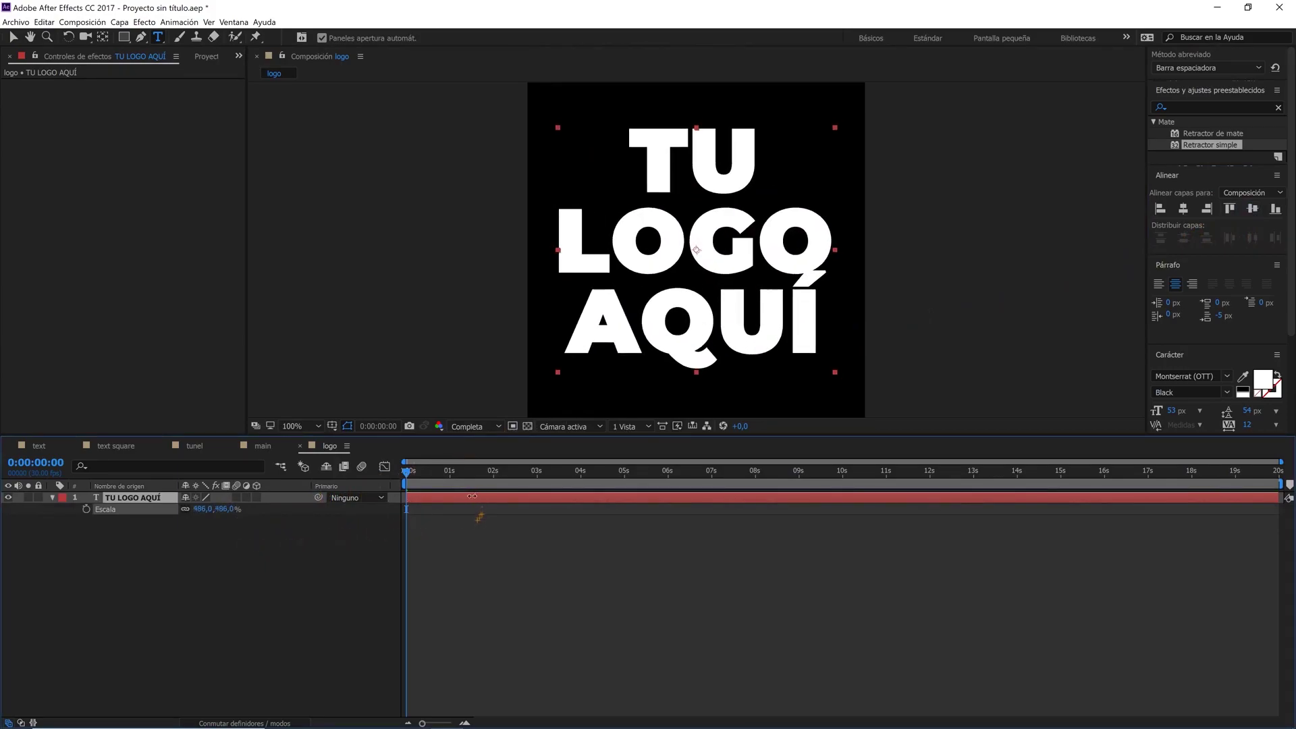
{"action": "left_click", "coordinate": [270, 445]}
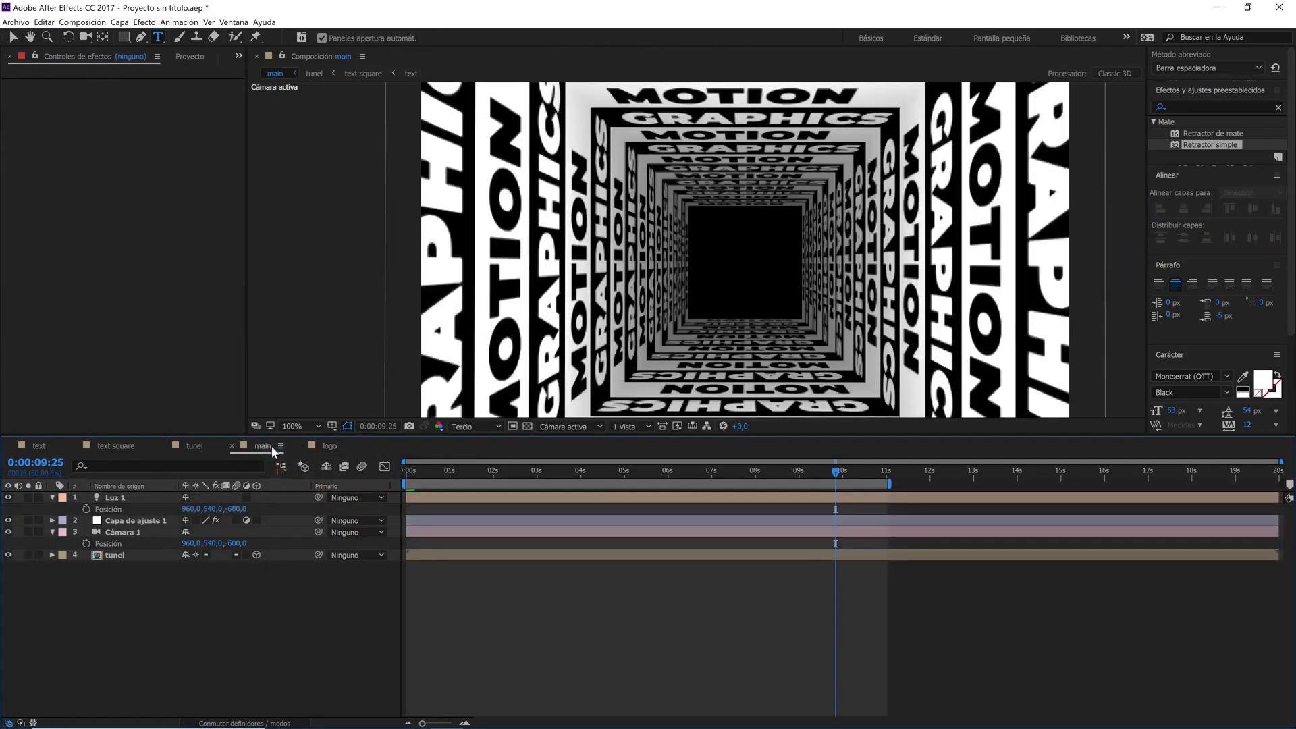
- At the 10-second mark, drag the logo composition from the Project panel into main above tunel
{"action": "left_click_drag", "start_coordinate": [818, 481], "coordinate": [844, 487]}
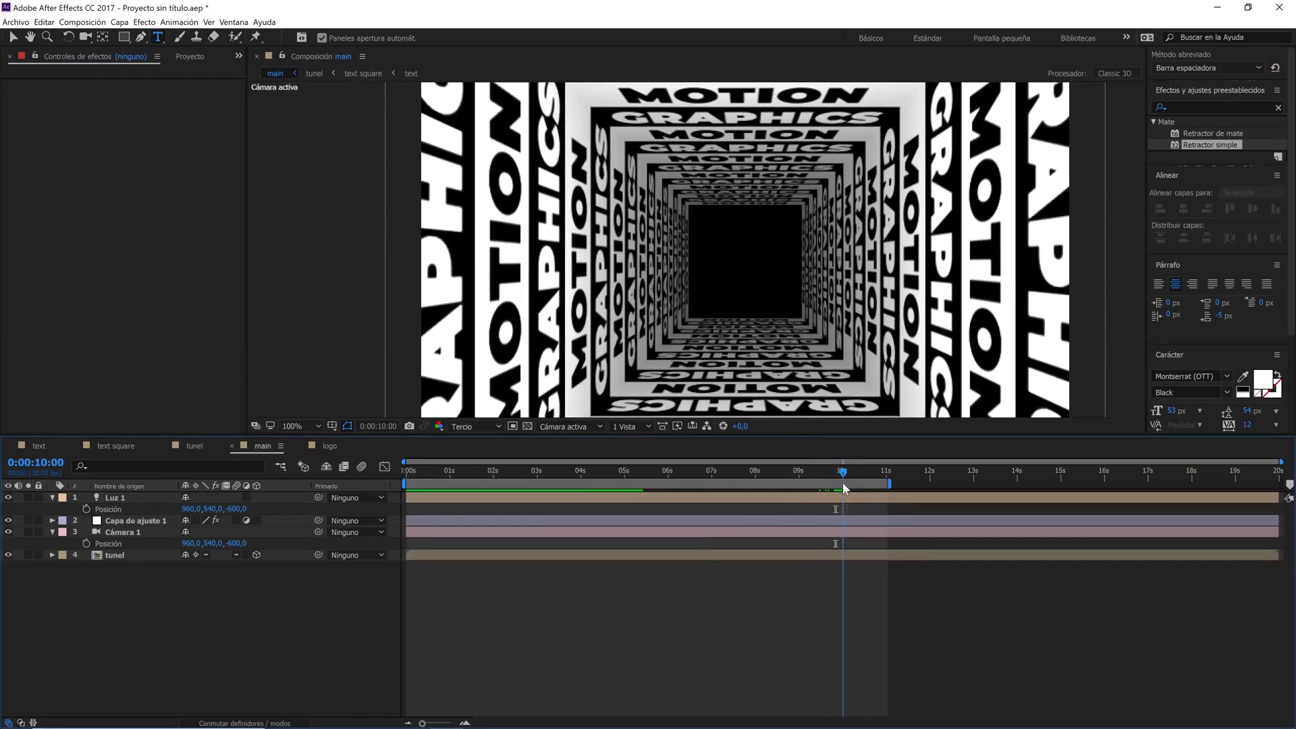
{"action": "left_click", "coordinate": [160, 351]}
{"action": "left_click", "coordinate": [193, 57]}
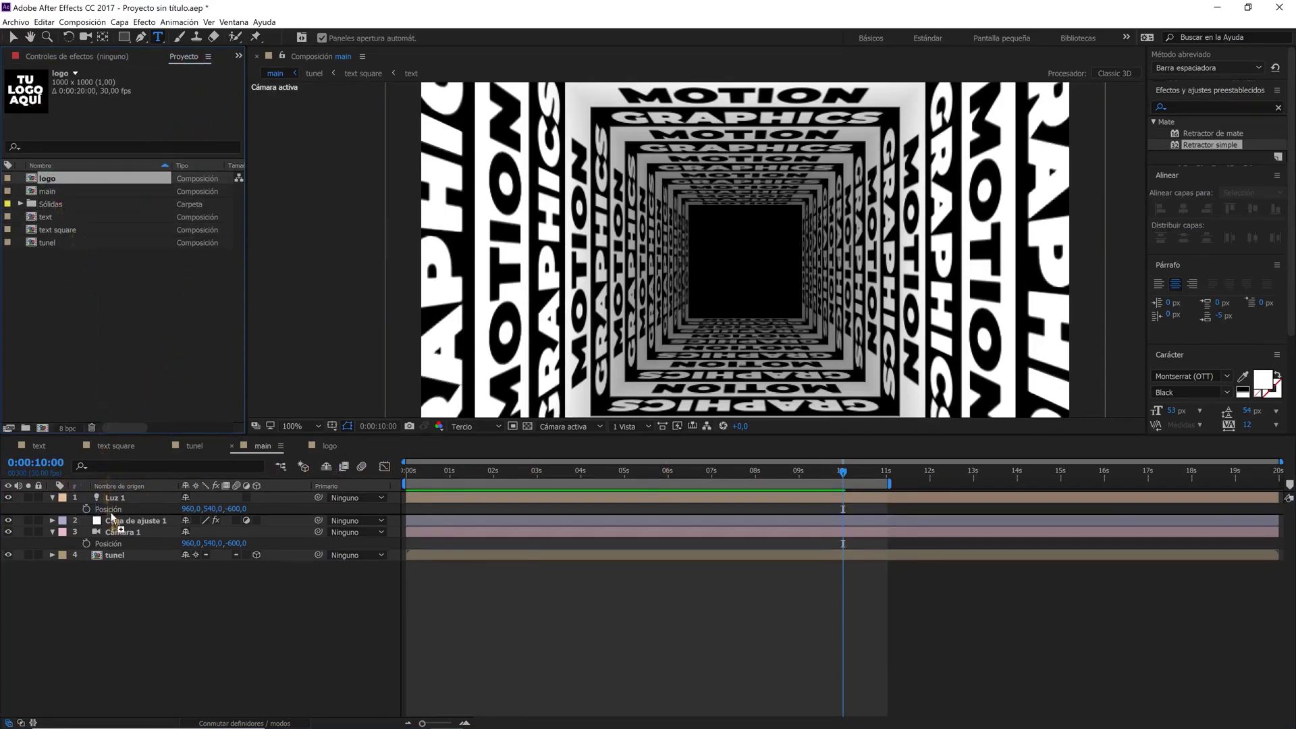
{"action": "left_click_drag", "start_coordinate": [101, 460], "coordinate": [114, 544]}
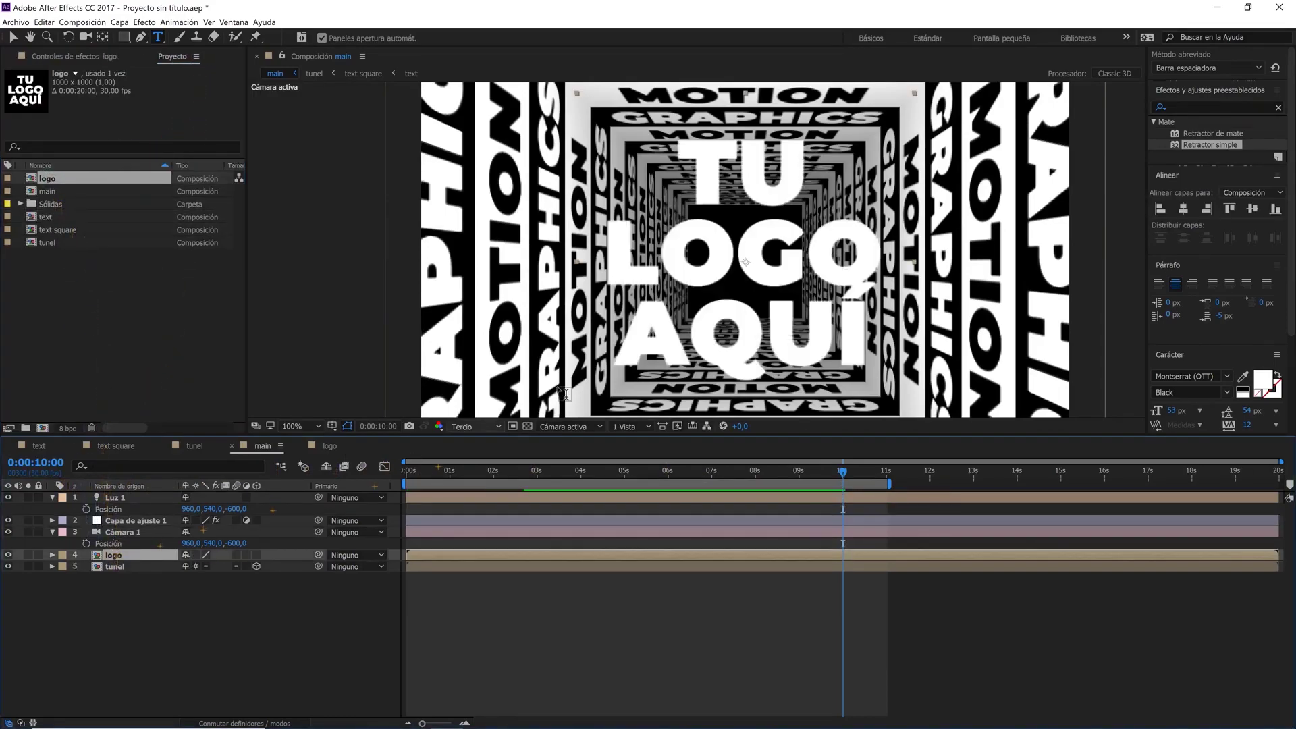
- Zoom the viewer to 50% and split it into 2 Vistas
{"action": "key", "text": "comma"}
{"action": "left_click", "coordinate": [627, 427]}
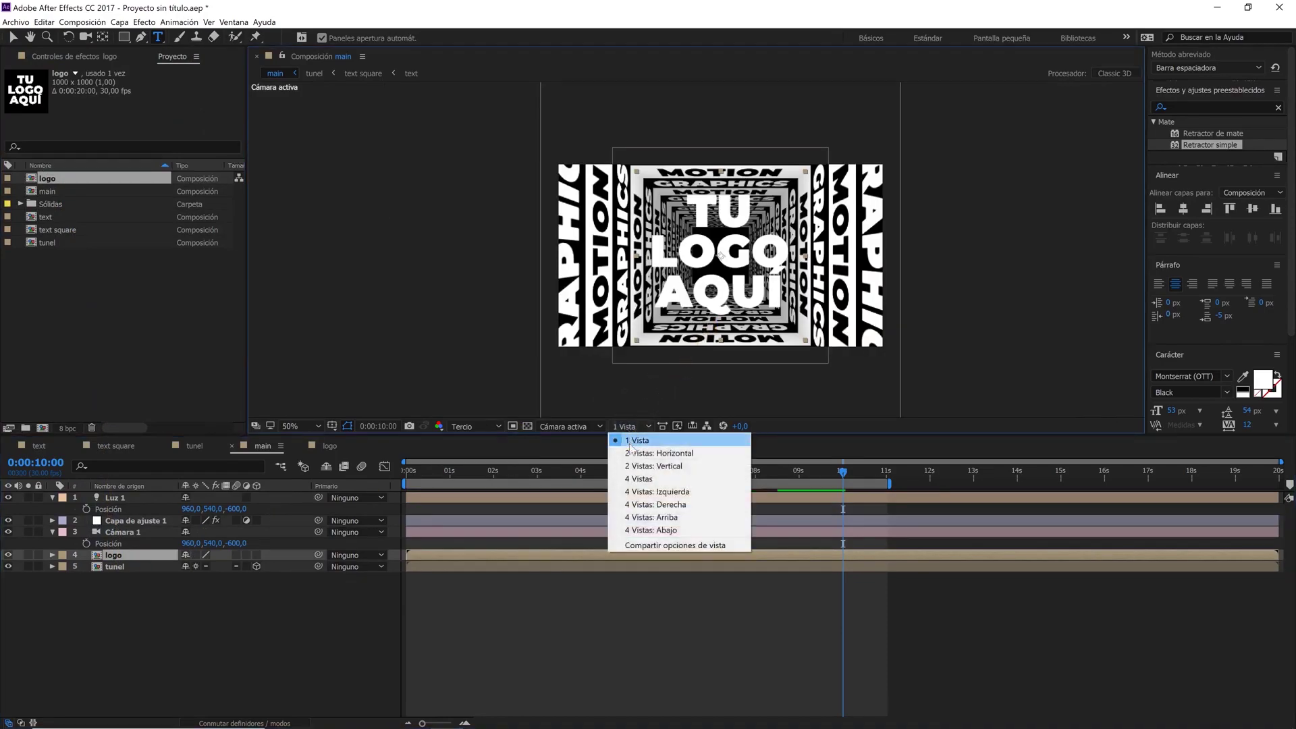
{"action": "left_click", "coordinate": [634, 454]}
- Make the logo layer 3D and push its Z position to 1600
{"action": "key", "text": "comma"}
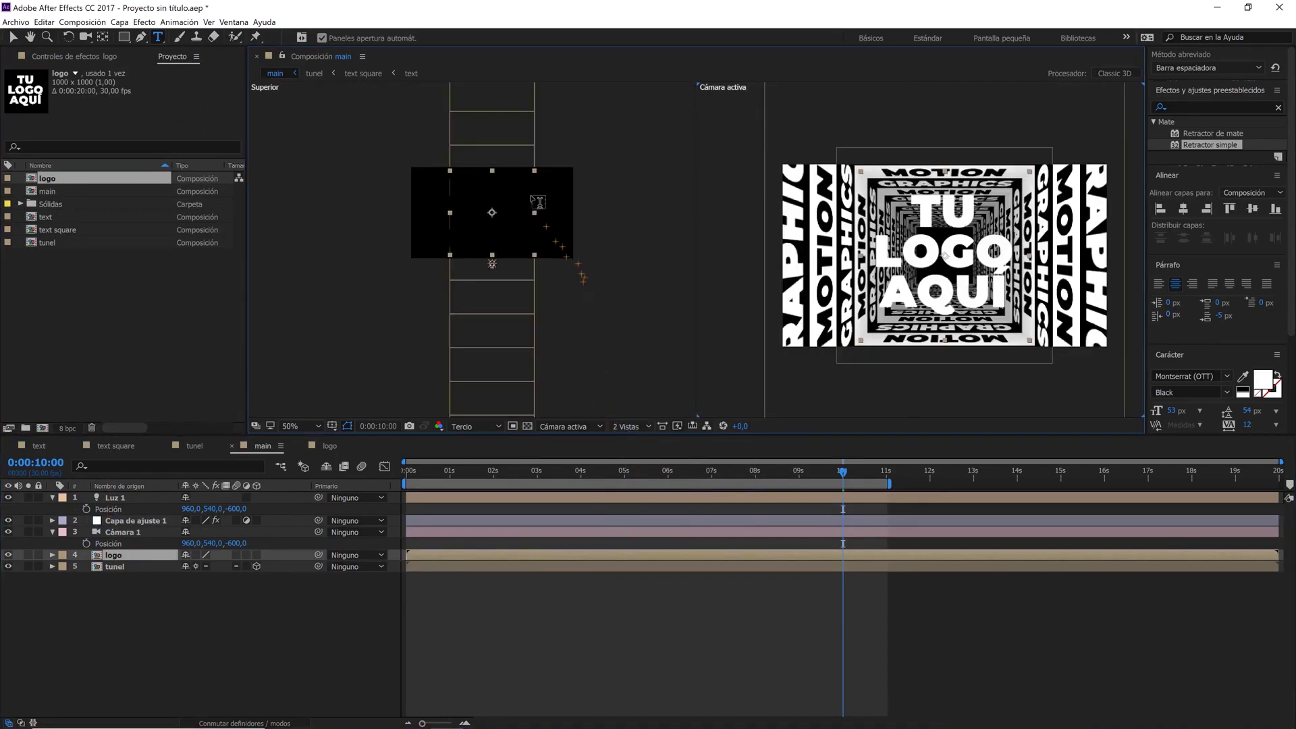
{"action": "left_click_drag", "start_coordinate": [519, 172], "coordinate": [517, 234]}
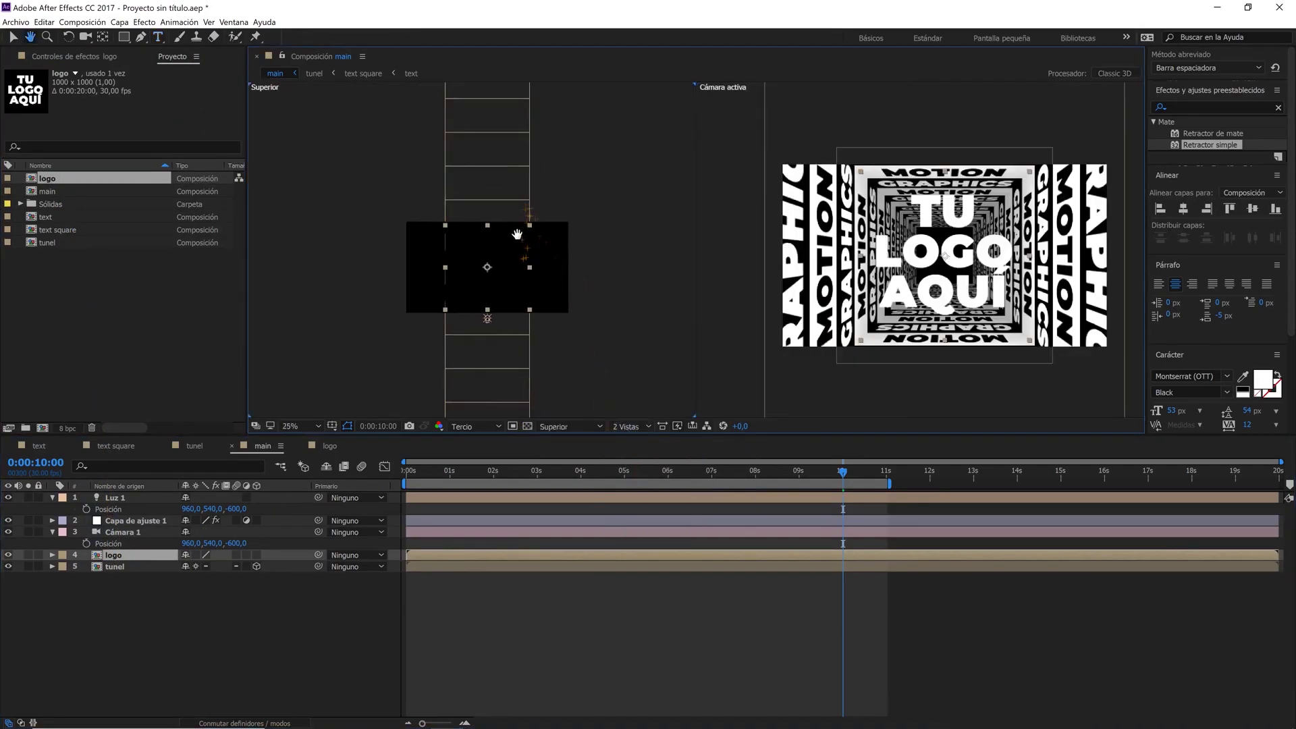
{"action": "left_click", "coordinate": [159, 562]}
{"action": "left_click", "coordinate": [257, 554]}
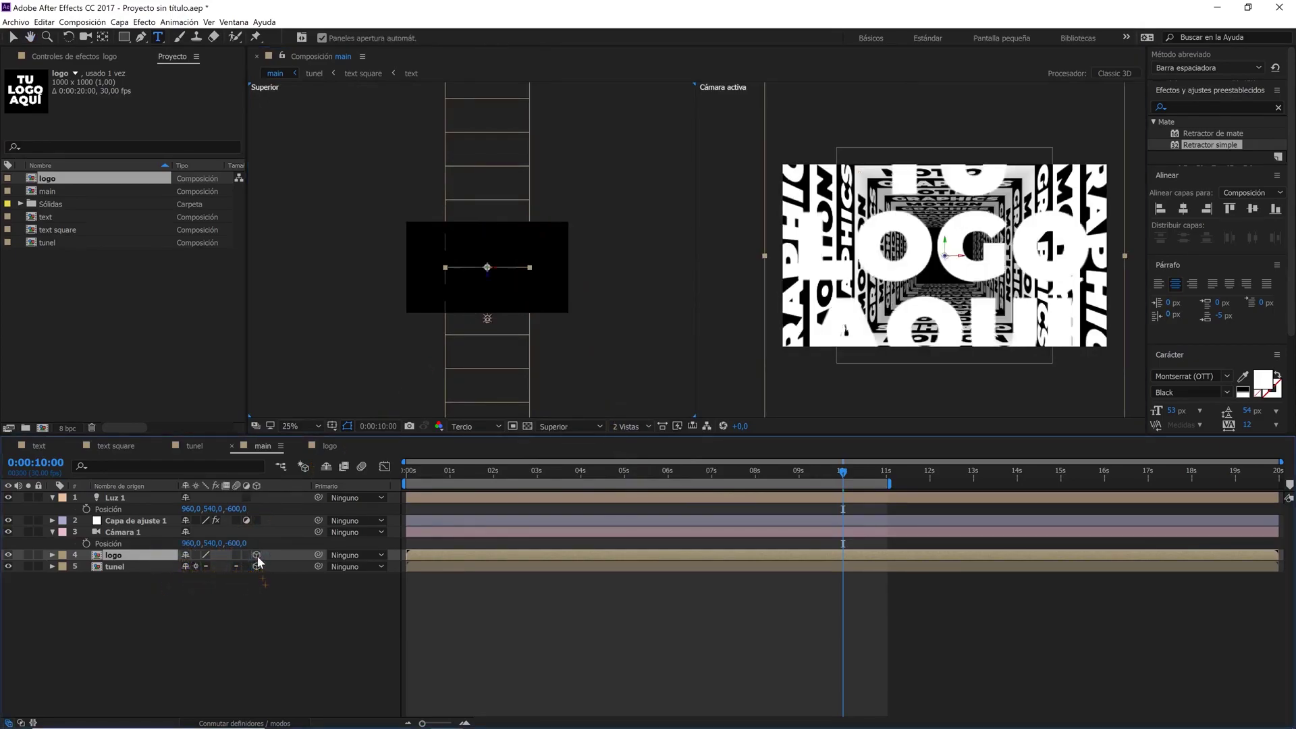
{"action": "left_click_drag", "start_coordinate": [524, 176], "coordinate": [502, 289]}
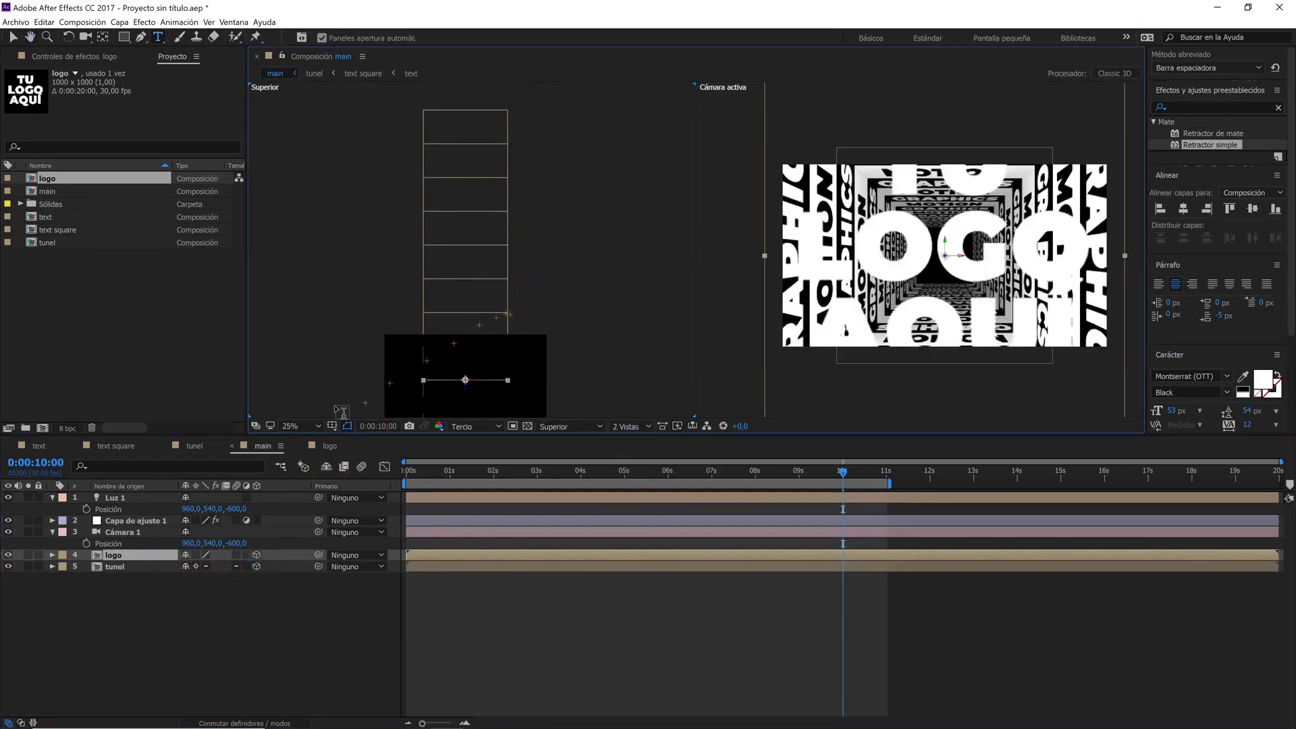
{"action": "key", "text": "p"}
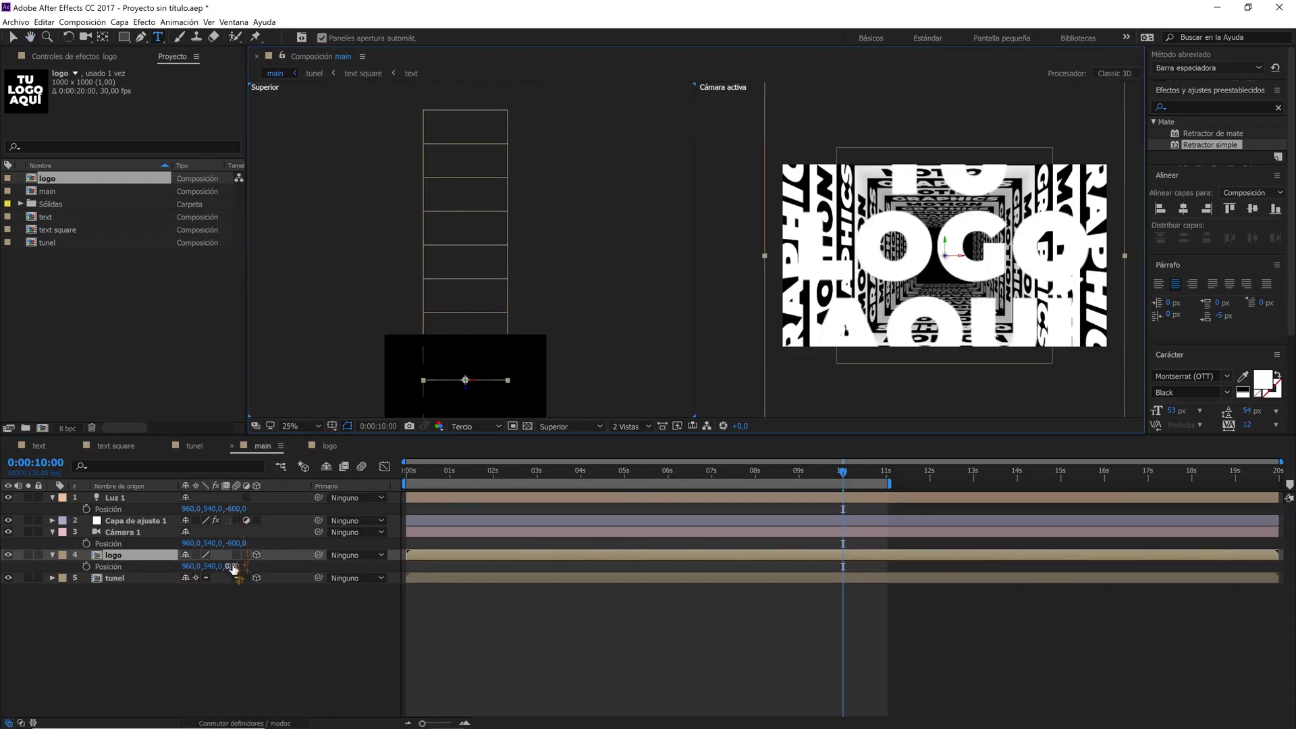
{"action": "left_click_drag", "start_coordinate": [245, 587], "coordinate": [322, 546]}
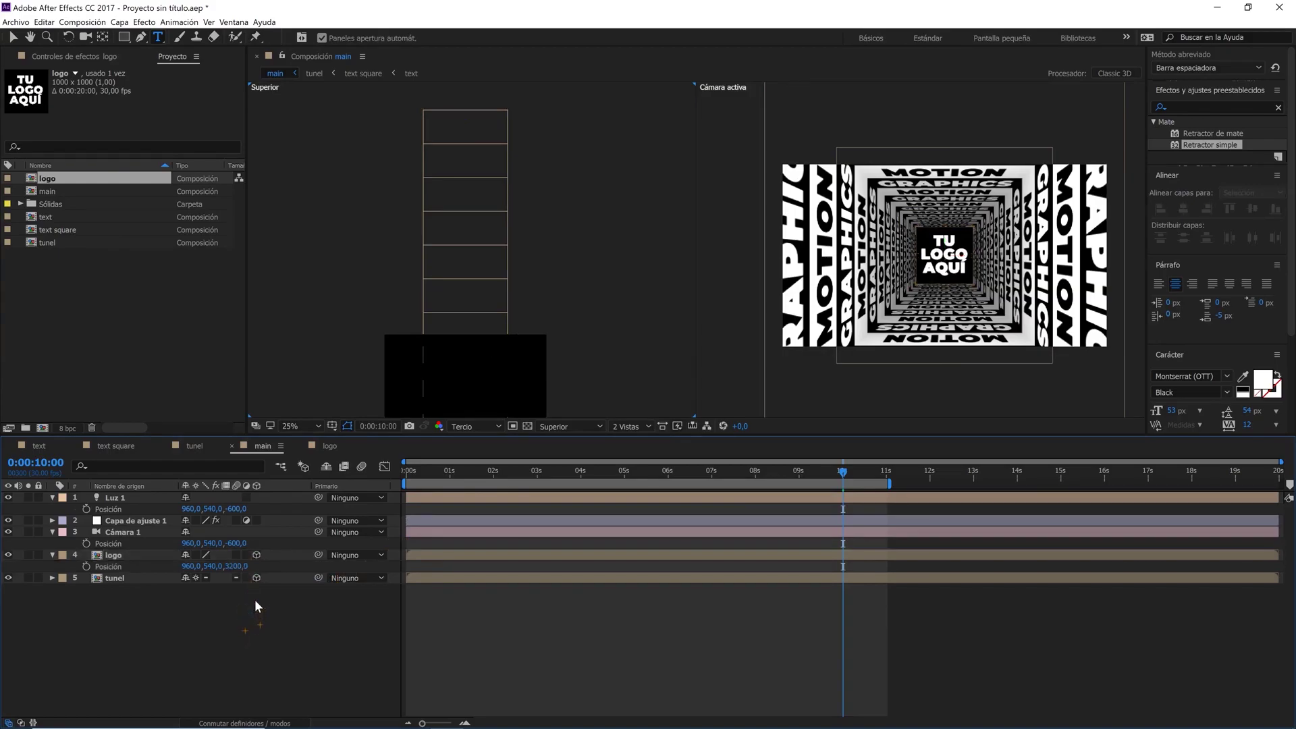
- Parent the logo layer to tunel and return the viewer to 1 Vista
{"action": "left_click", "coordinate": [162, 556]}
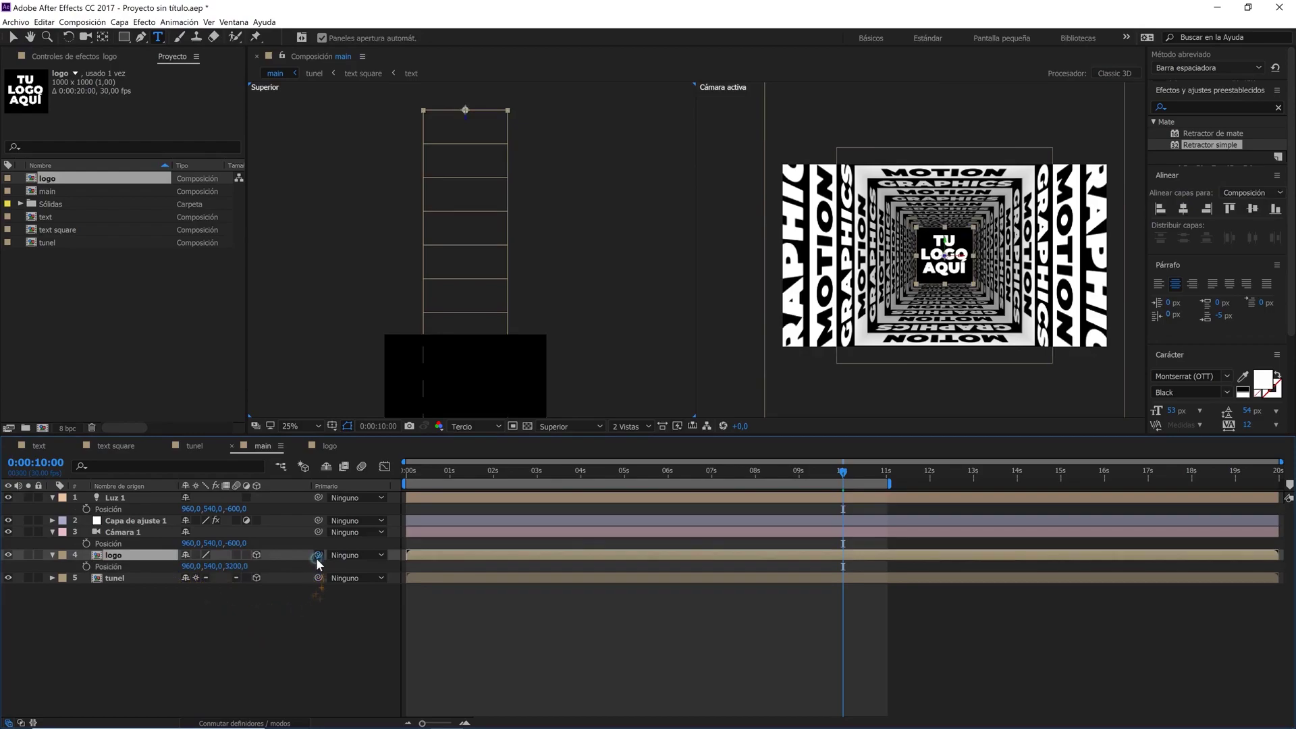
{"action": "left_click_drag", "start_coordinate": [318, 555], "coordinate": [255, 561]}
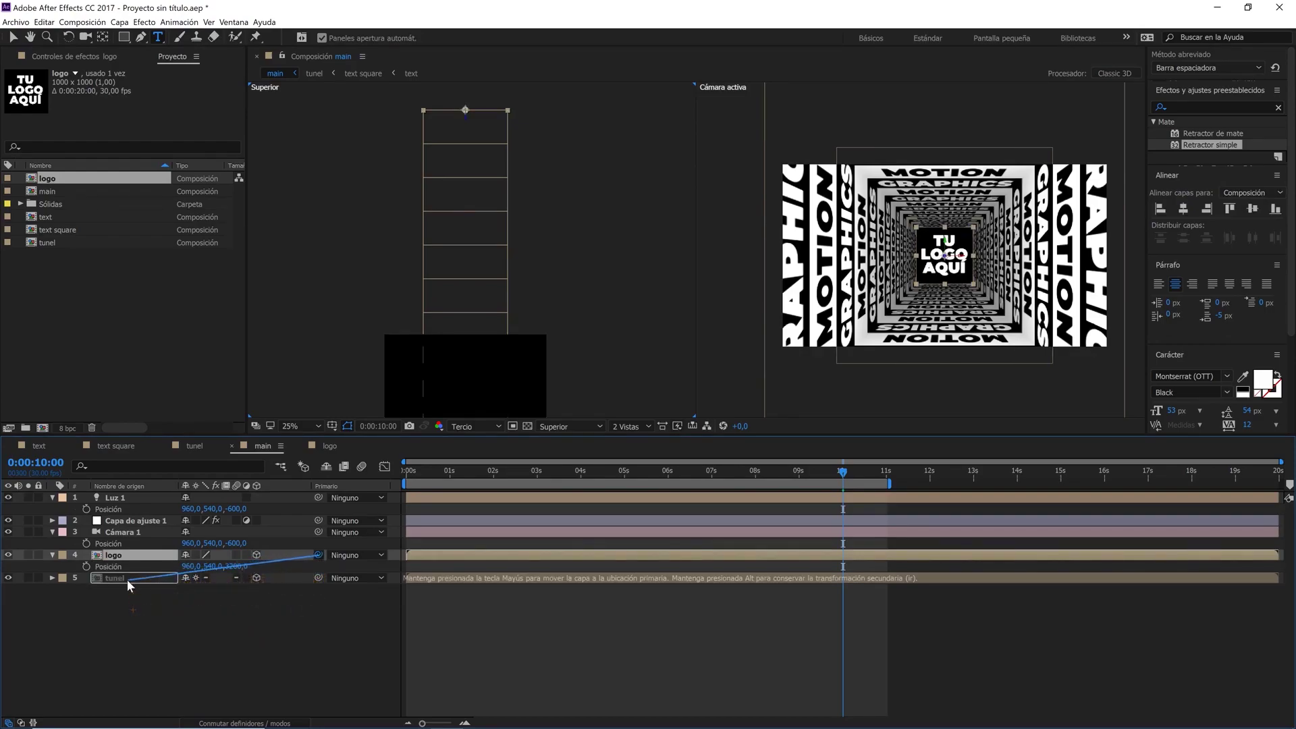
{"action": "left_click_drag", "start_coordinate": [127, 579], "coordinate": [127, 579]}
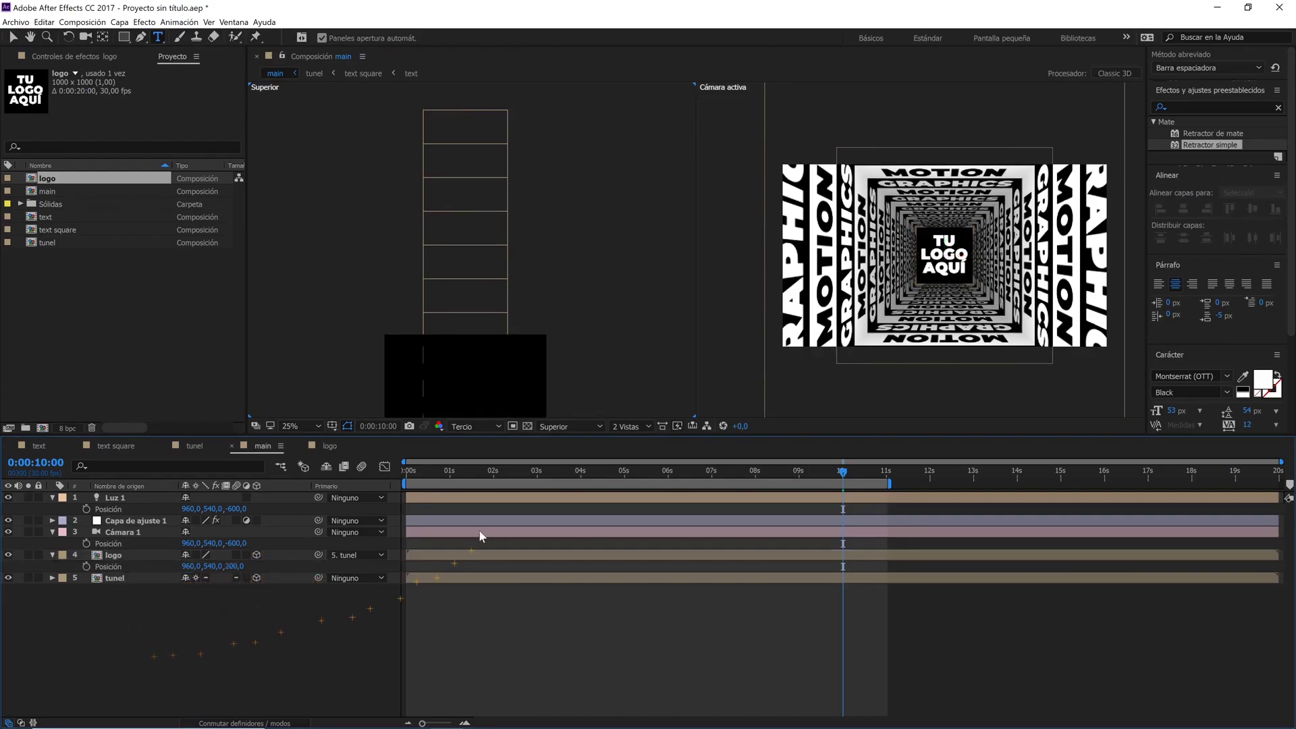
{"action": "left_click", "coordinate": [626, 427]}
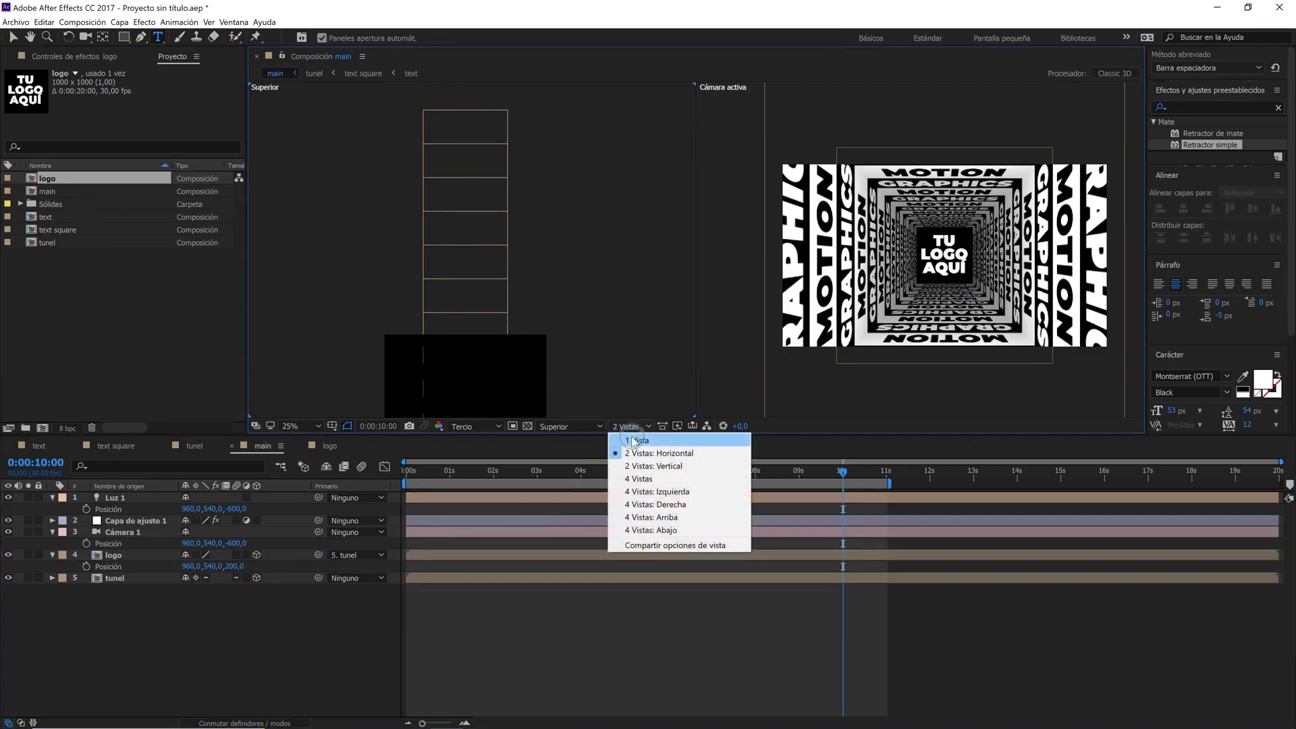
{"action": "left_click", "coordinate": [634, 441]}
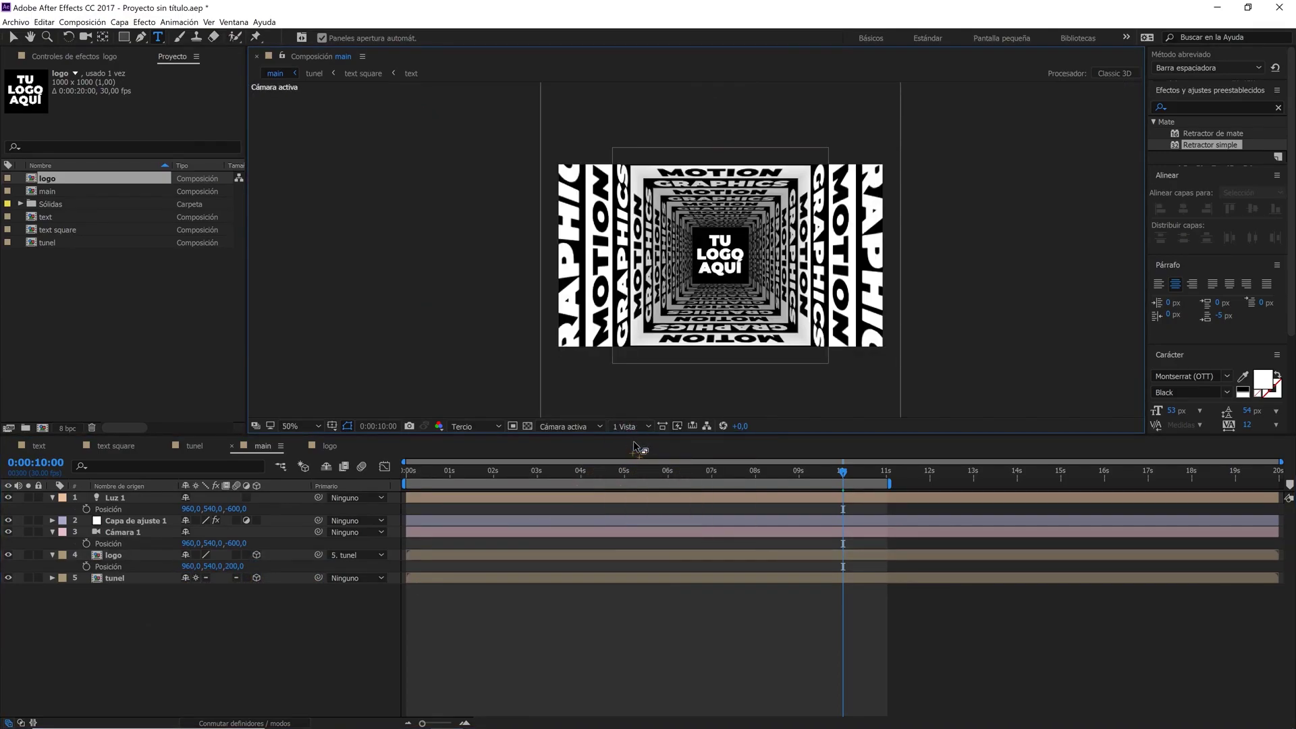
- Play the main comp from 0:00:00:00 with zoom set to Ajustar and resolution Completa
{"action": "left_click_drag", "start_coordinate": [641, 470], "coordinate": [364, 488]}
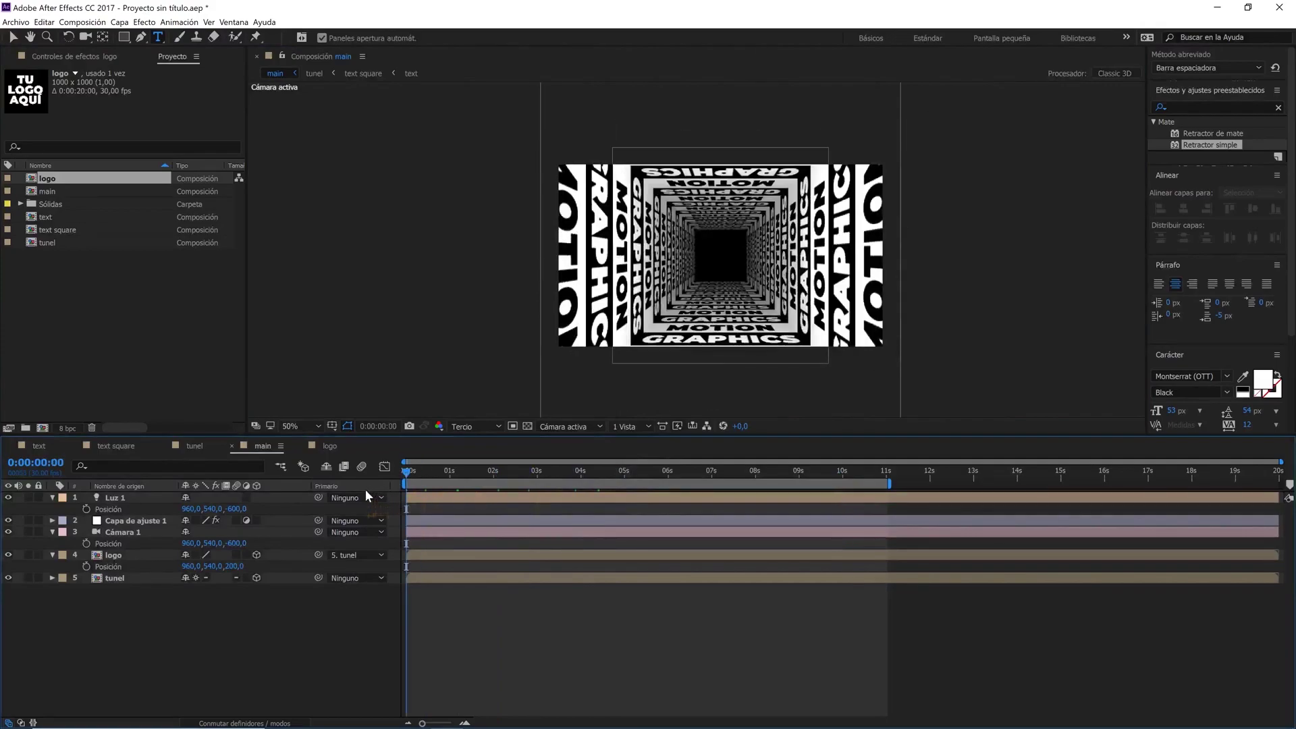
{"action": "left_click", "coordinate": [310, 426]}
{"action": "left_click", "coordinate": [315, 442]}
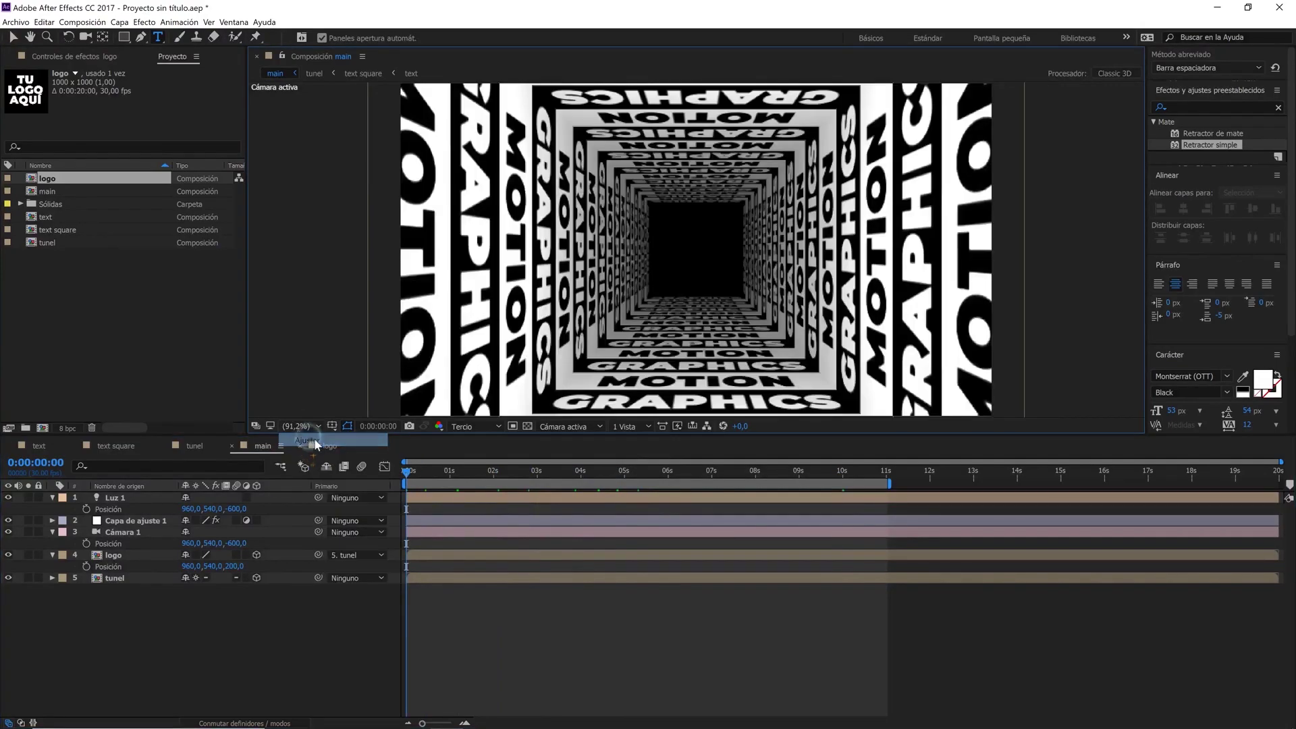
{"action": "left_click", "coordinate": [462, 426]}
{"action": "left_click", "coordinate": [472, 455]}
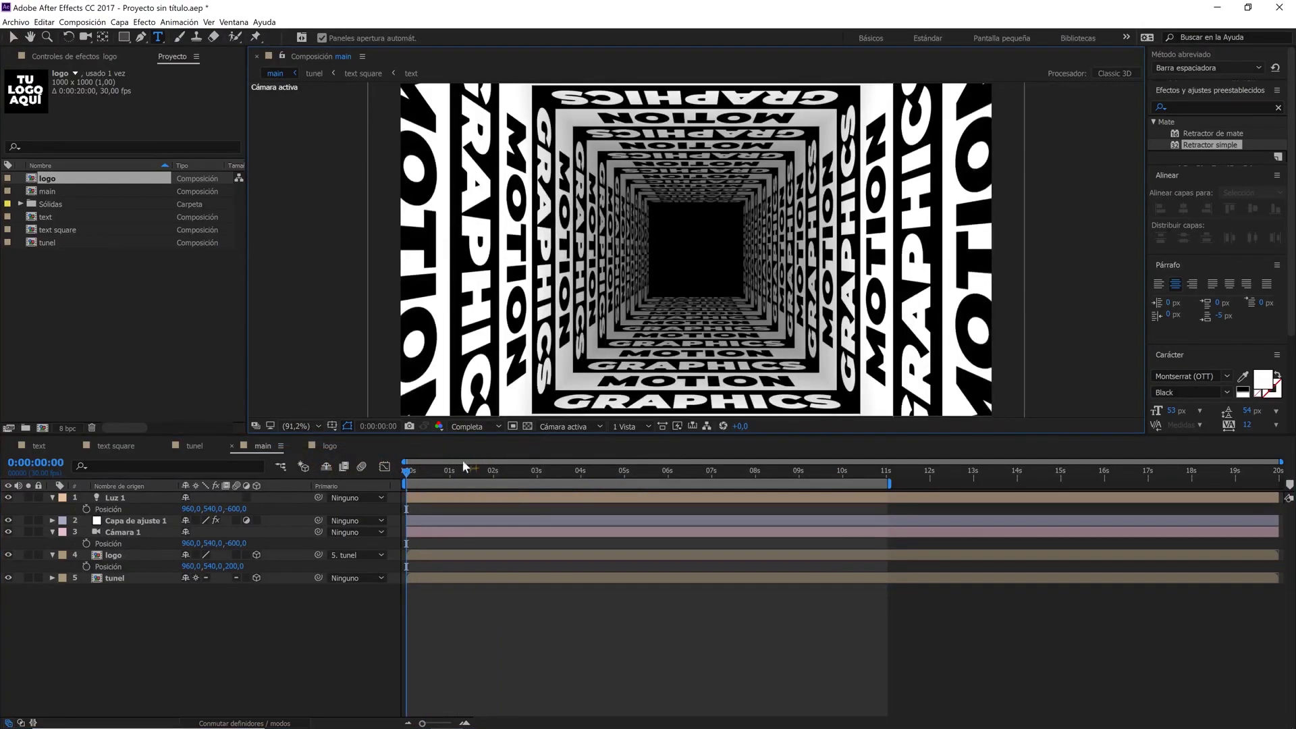
{"action": "key", "text": "space"}
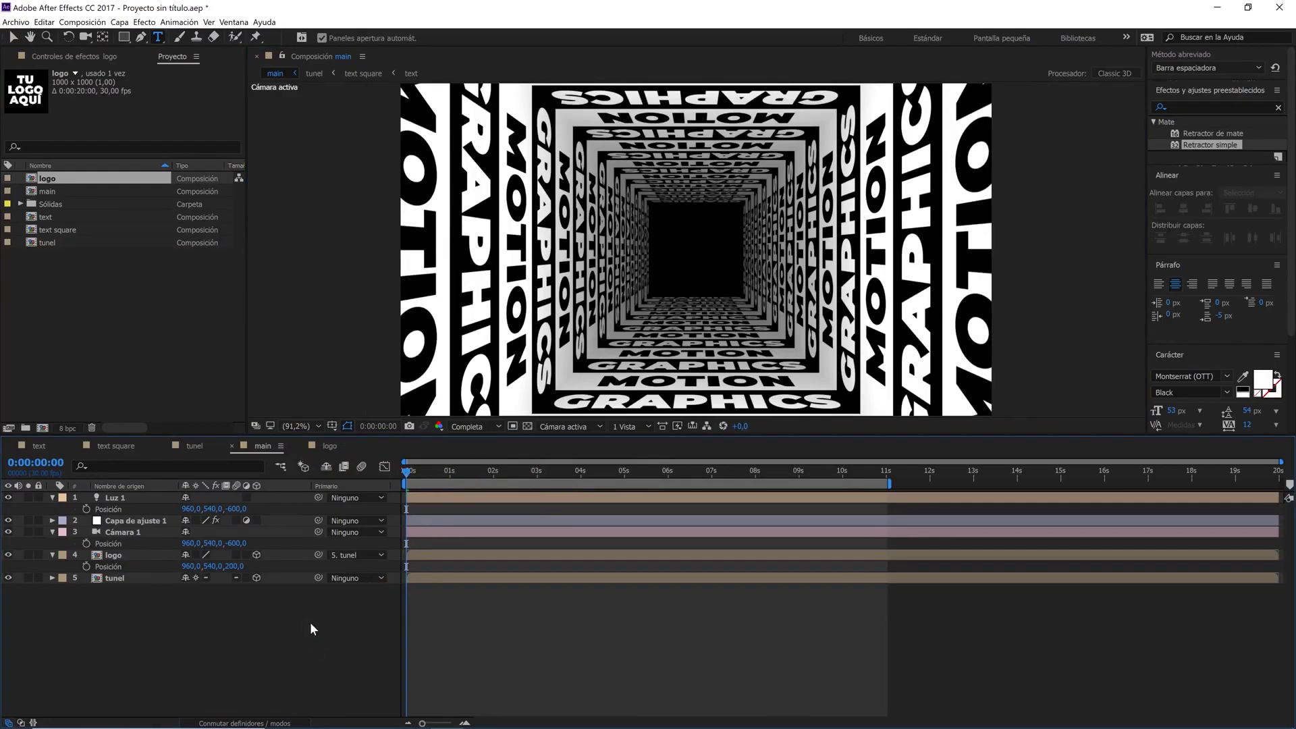